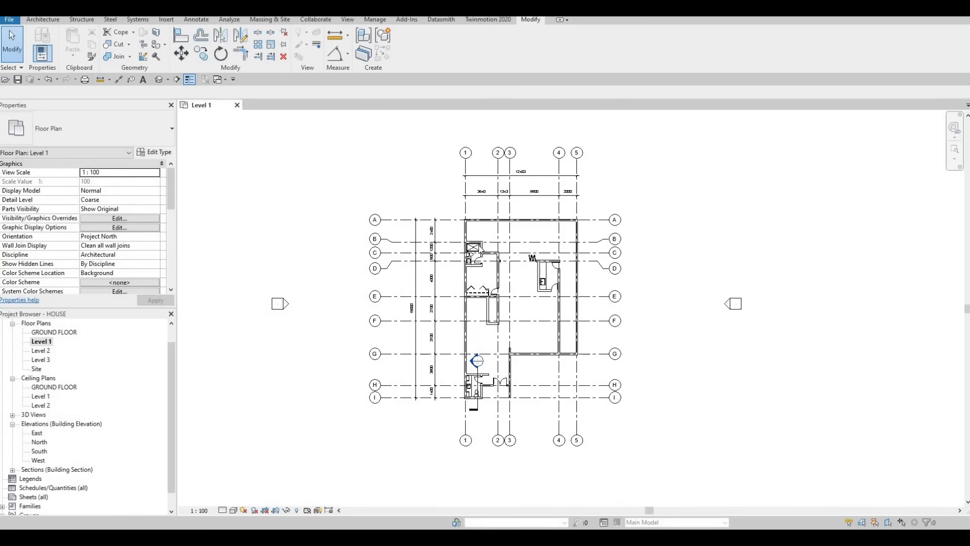
# - Examine the Level 1 floor plan, from the bathroom and sink room down to the open area around grids E to G
pyautogui.scroll(5, 457, 263)
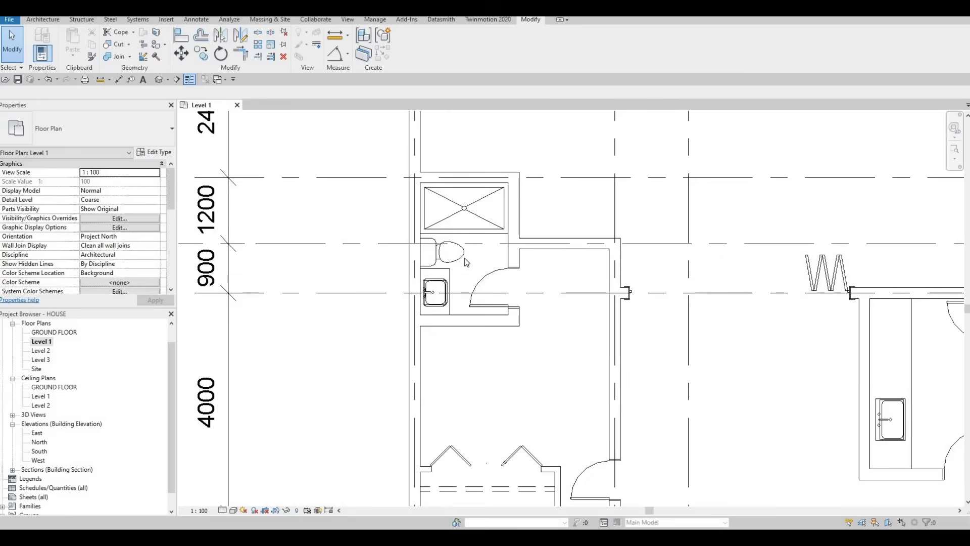
pyautogui.scroll(-3, 594, 344)
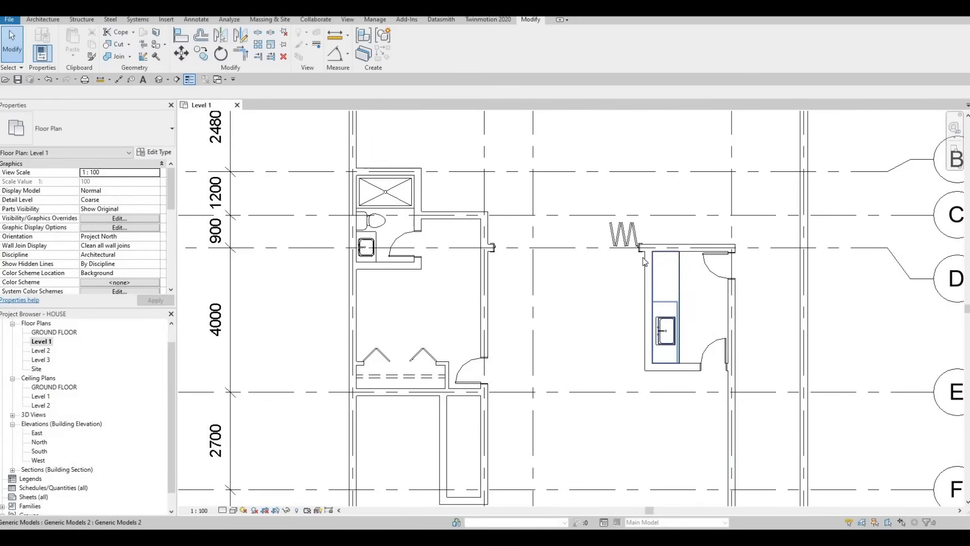
pyautogui.scroll(-2, 634, 339)
pyautogui.moveTo(542, 418); pyautogui.dragTo(527, 329, button='middle')
pyautogui.scroll(-1, 527, 331)
pyautogui.moveTo(508, 430); pyautogui.dragTo(492, 303, button='middle')
pyautogui.scroll(2, 498, 372)
pyautogui.scroll(-3, 450, 282)
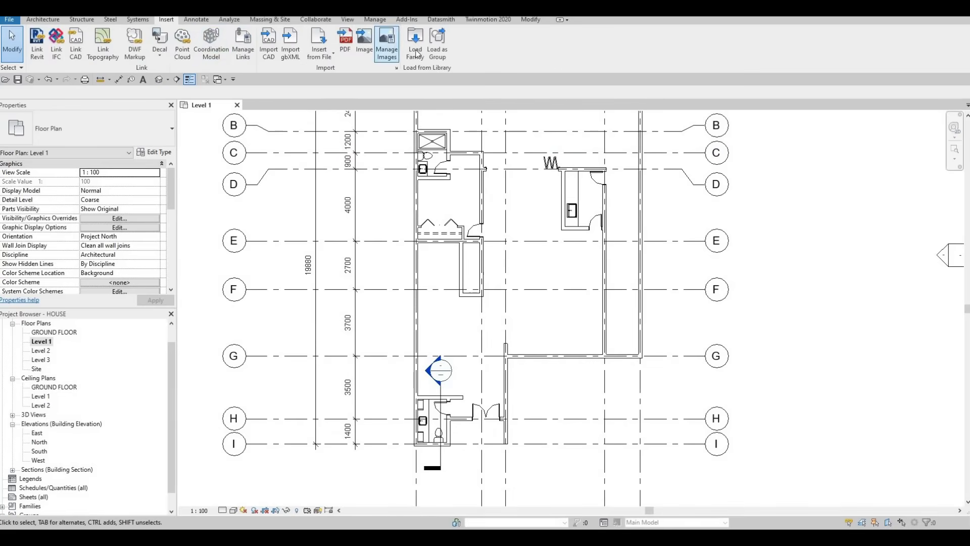
# - Load the M_Table-Dining family from the Furniture > Tables folder of the metric library
pyautogui.click(415, 50)
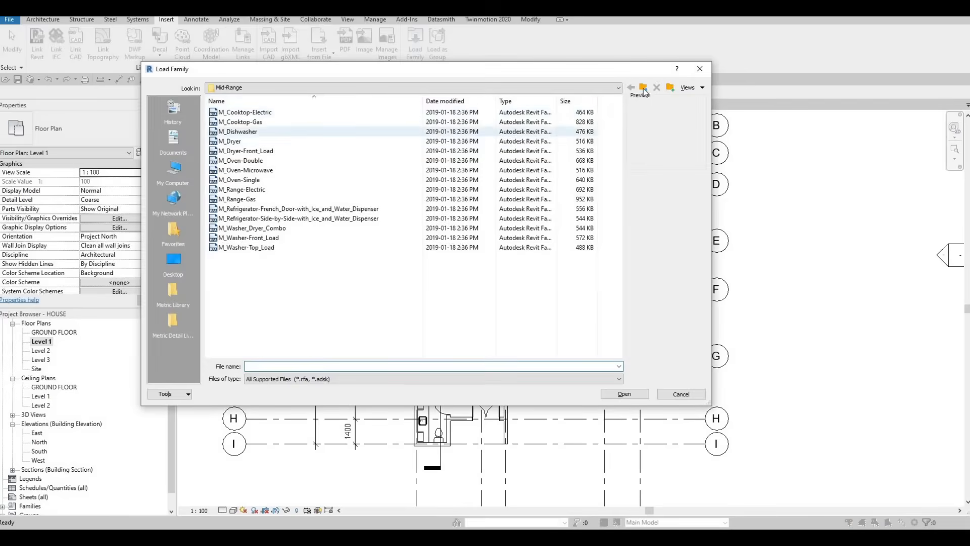
pyautogui.click(643, 89)
pyautogui.click(643, 89)
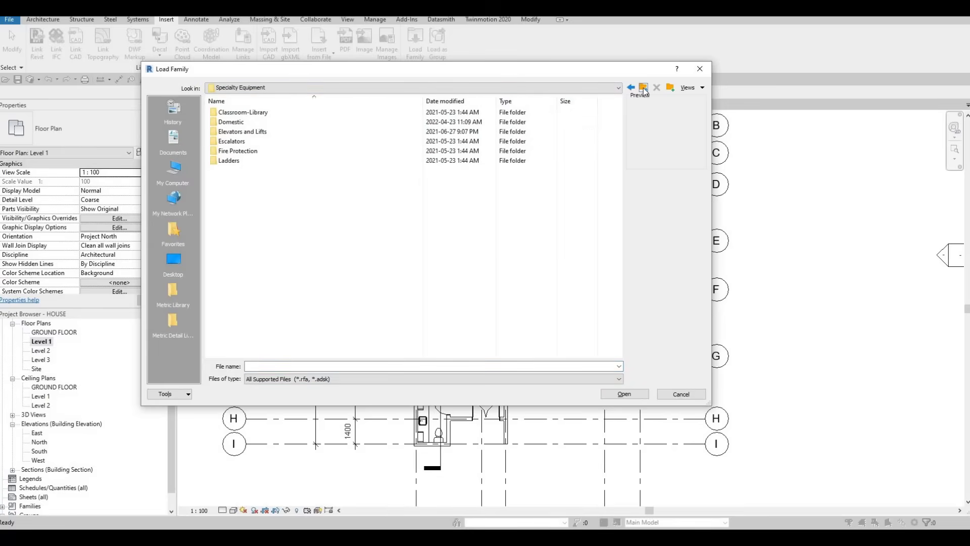
pyautogui.click(643, 89)
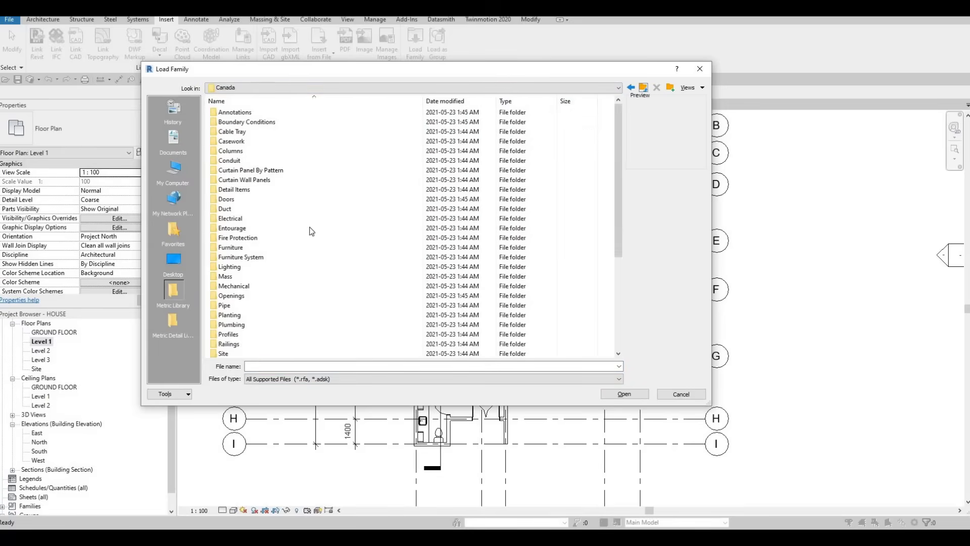
pyautogui.doubleClick(243, 251)
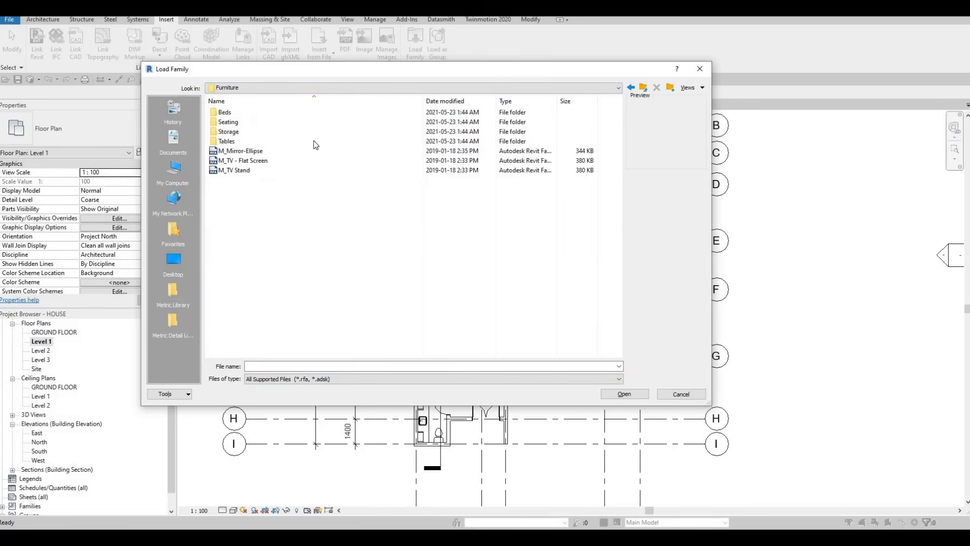
pyautogui.doubleClick(226, 142)
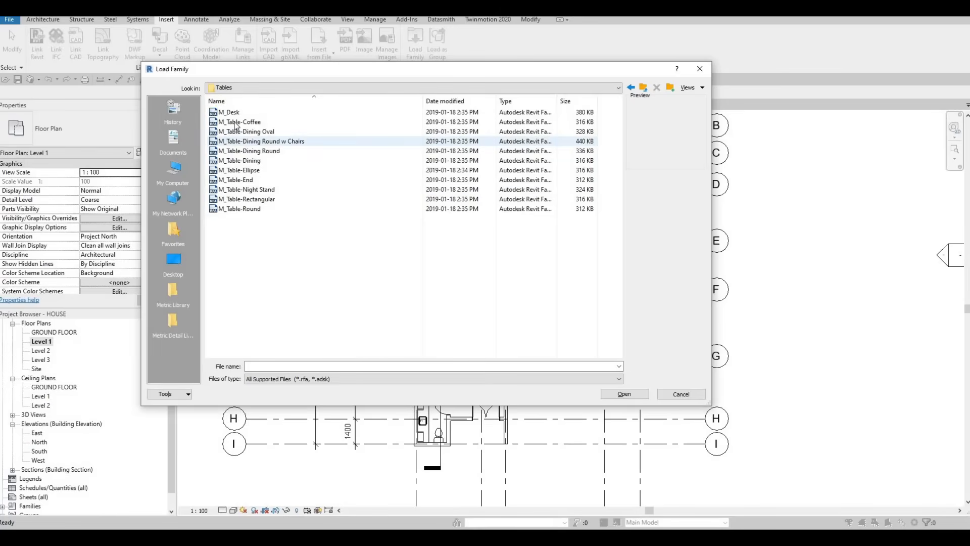
pyautogui.click(237, 124)
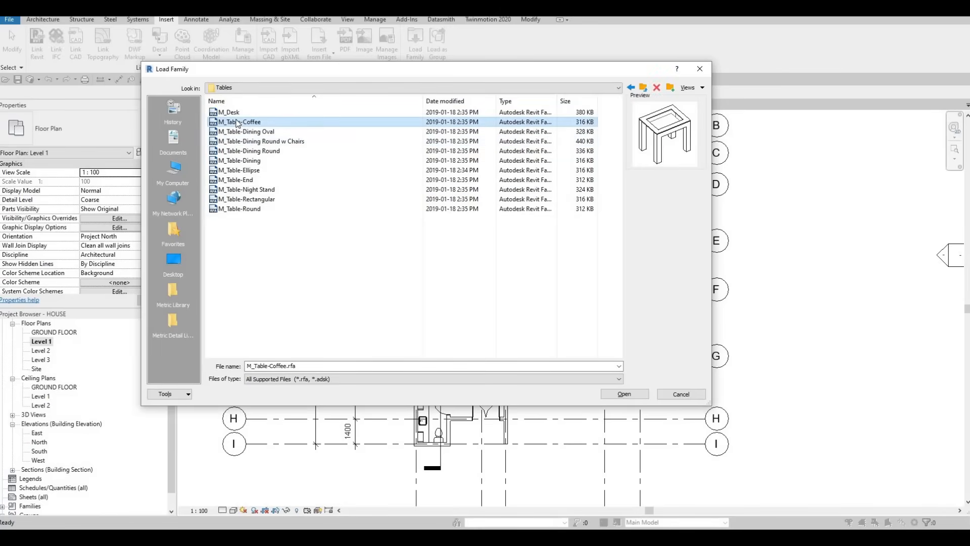
pyautogui.press('Down')
pyautogui.press('Down')
pyautogui.press('Down')
pyautogui.press('Down')
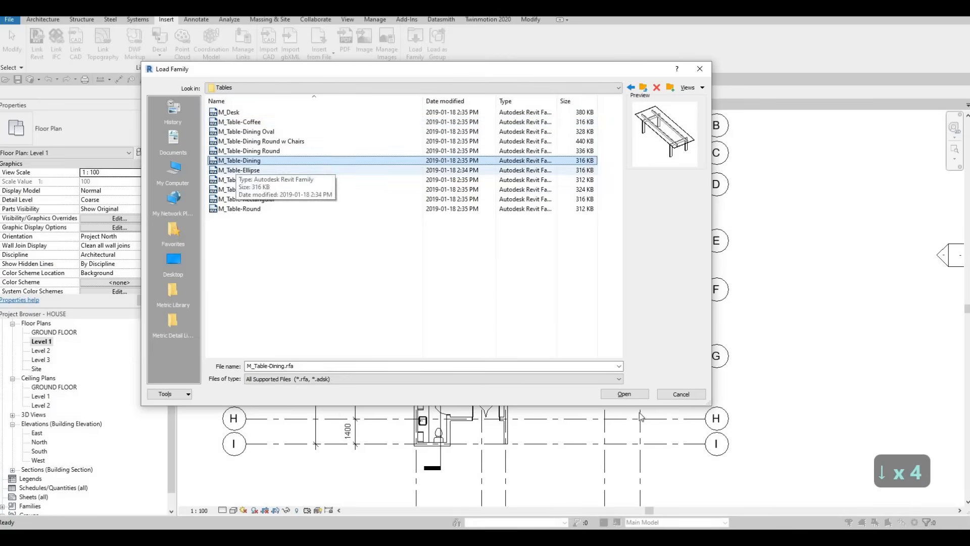
pyautogui.click(611, 393)
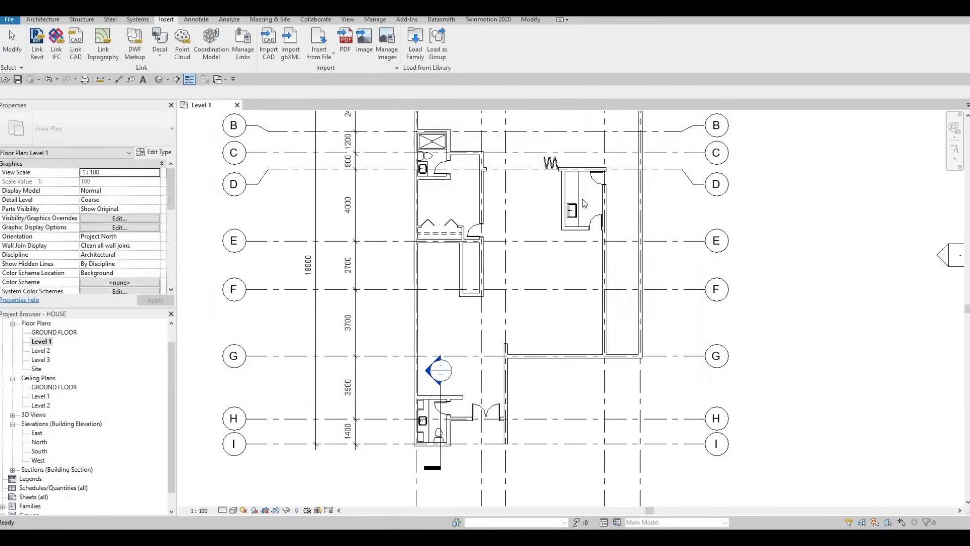
# - Place one 0762 x 2134mm dining table horizontally between grids E and F, about 2600 mm from the grid 4 wall
pyautogui.press('c')
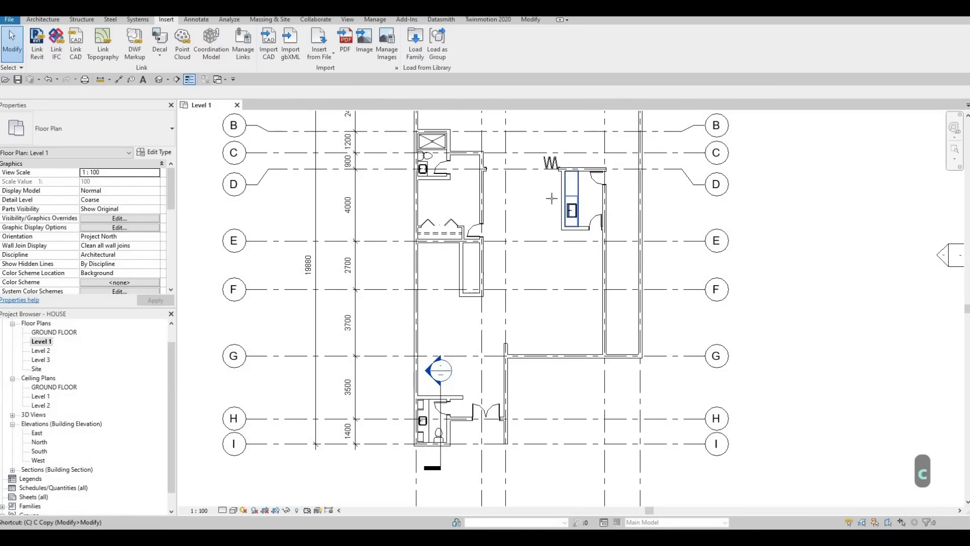
pyautogui.press('m')
pyautogui.scroll(2, 508, 196)
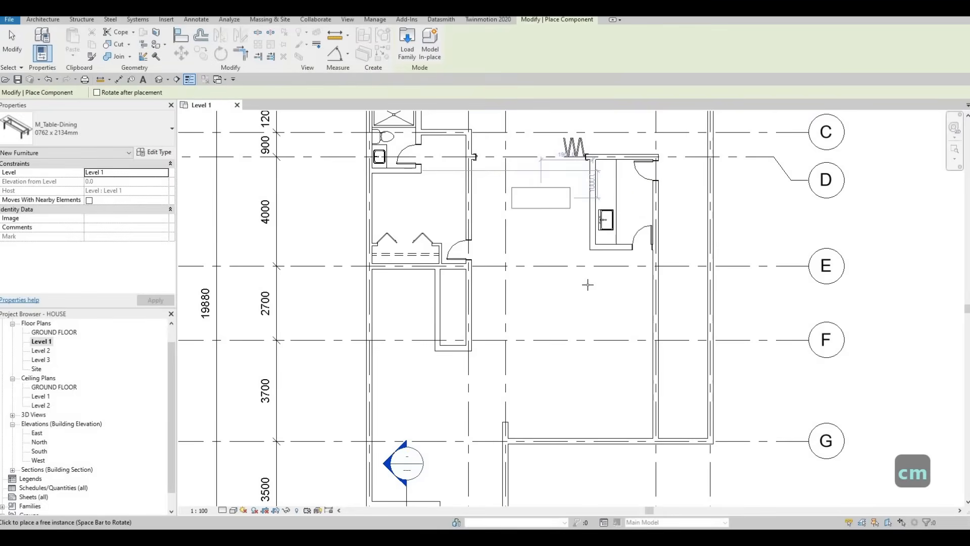
pyautogui.moveTo(580, 277)
pyautogui.mouseDown(button='middle')
pyautogui.moveTo(574, 255)
pyautogui.moveTo(587, 267)
pyautogui.mouseUp(button='middle')
pyautogui.click(594, 254)
pyautogui.scroll(2, 594, 254)
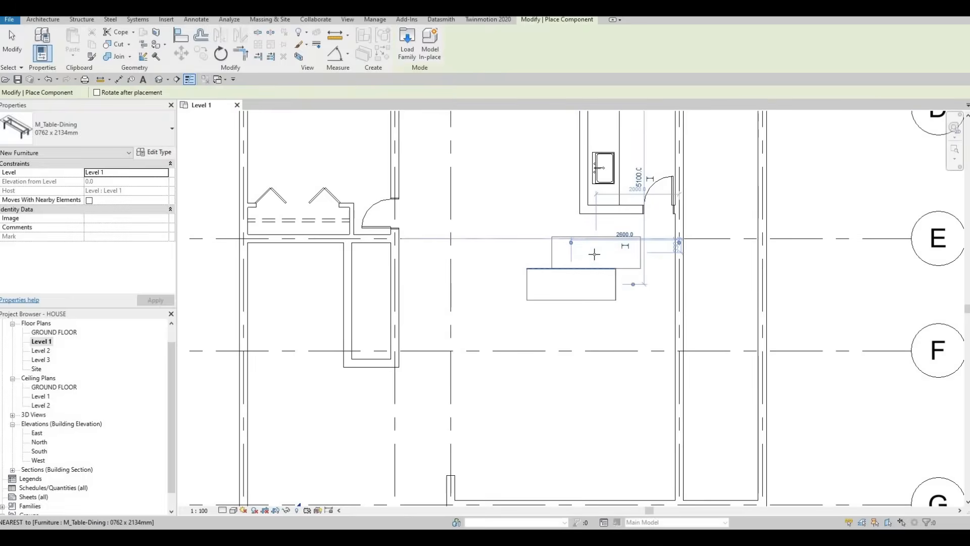
pyautogui.press('Escape')
pyautogui.press('Escape')
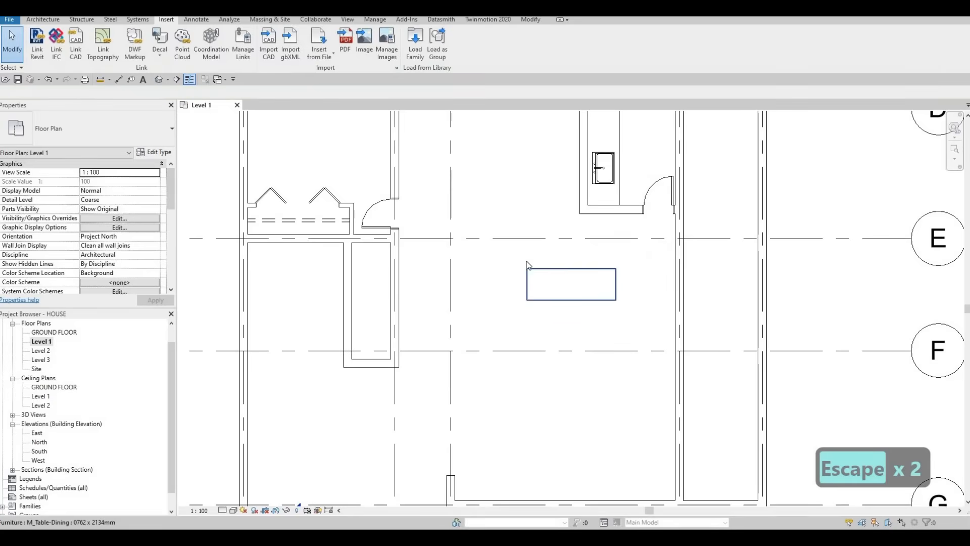
# - Duplicate the placed table's type as DINING TABLE
pyautogui.click(572, 278)
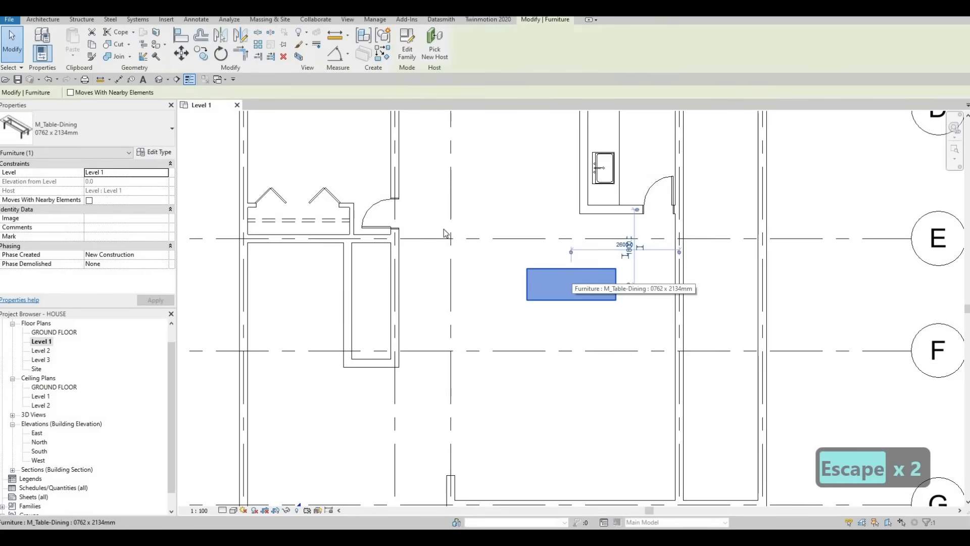
pyautogui.click(154, 152)
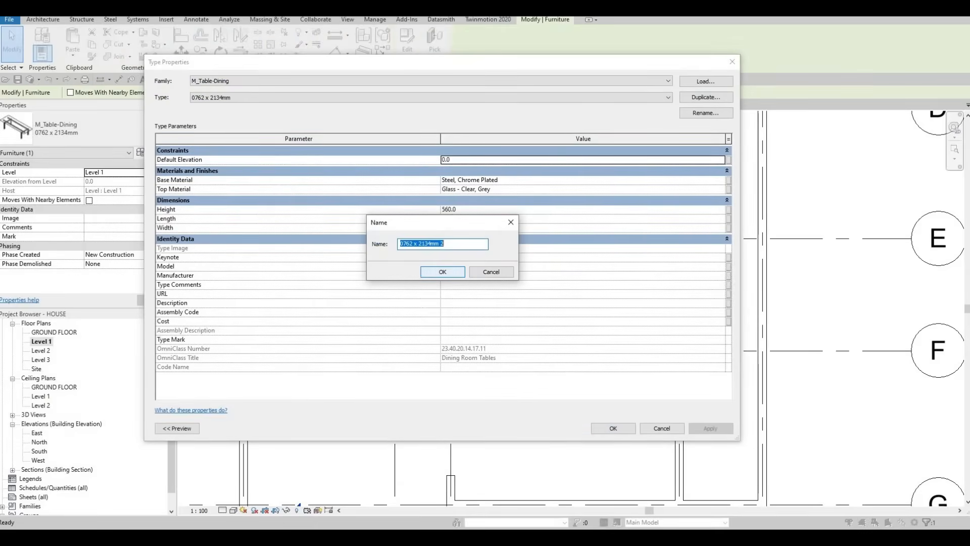
pyautogui.write('DiNING')
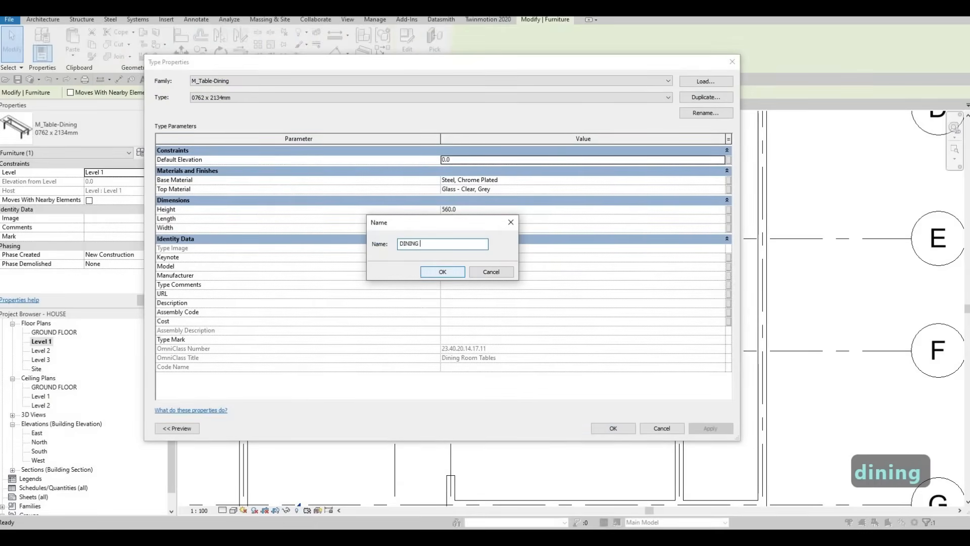
pyautogui.write(' TABLE')
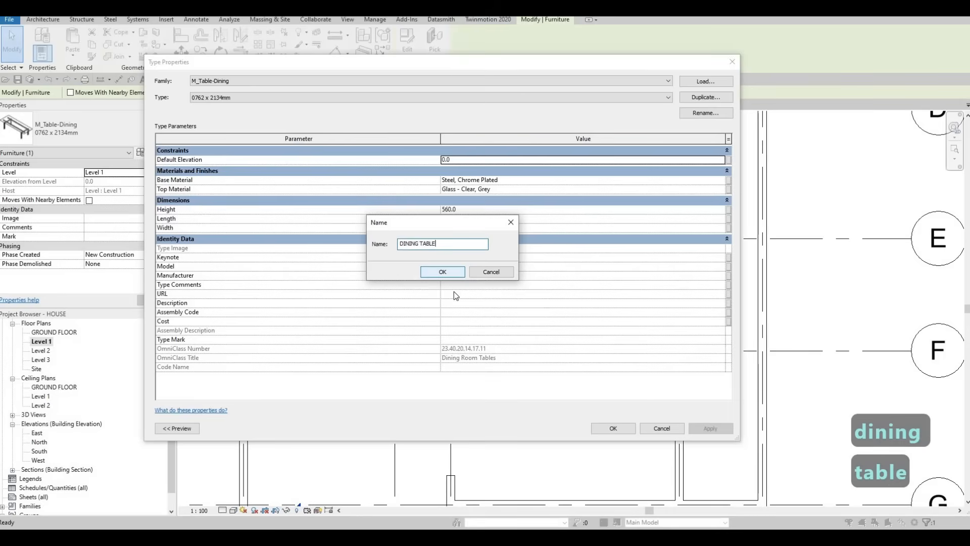
pyautogui.click(443, 272)
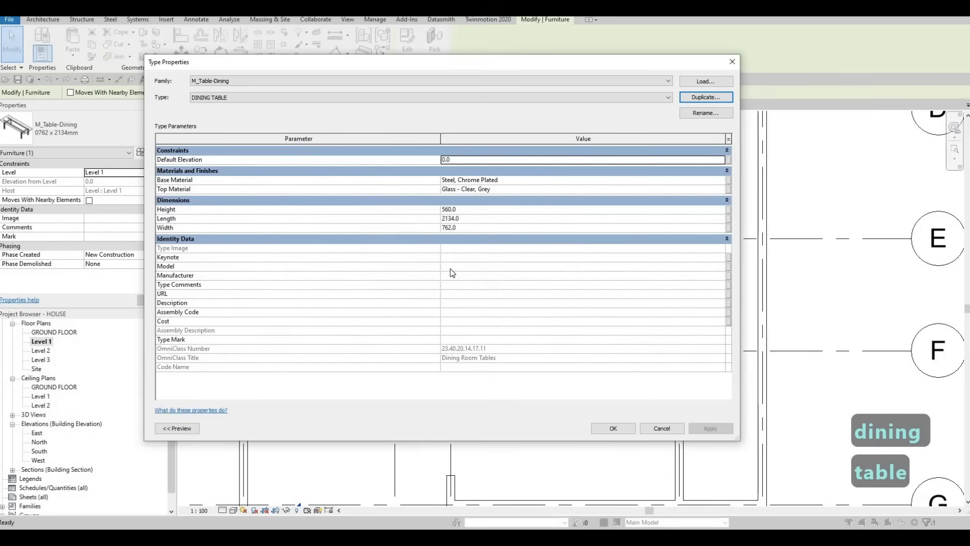
# - Set the DINING TABLE type's length to 2500 and width to 1200, and apply the type changes
pyautogui.click(470, 228)
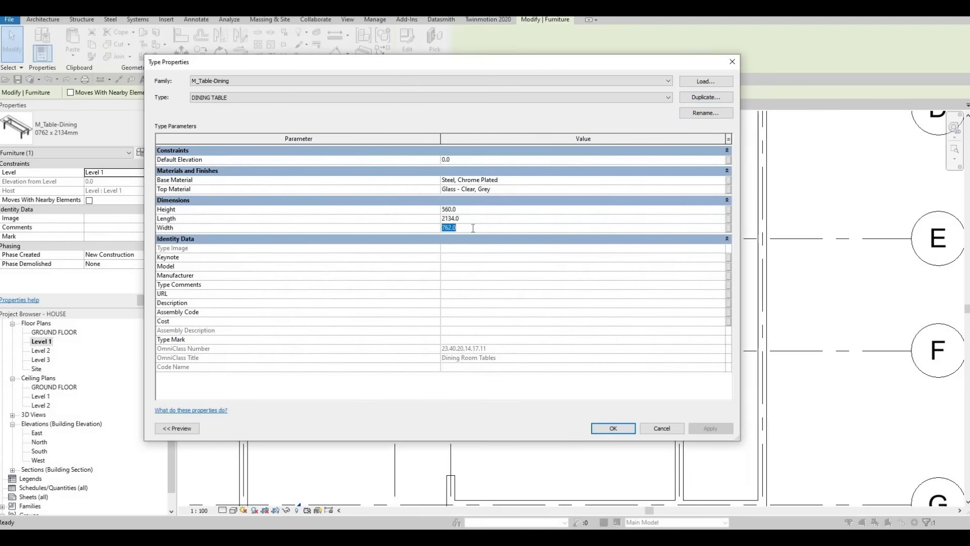
pyautogui.write('1000')
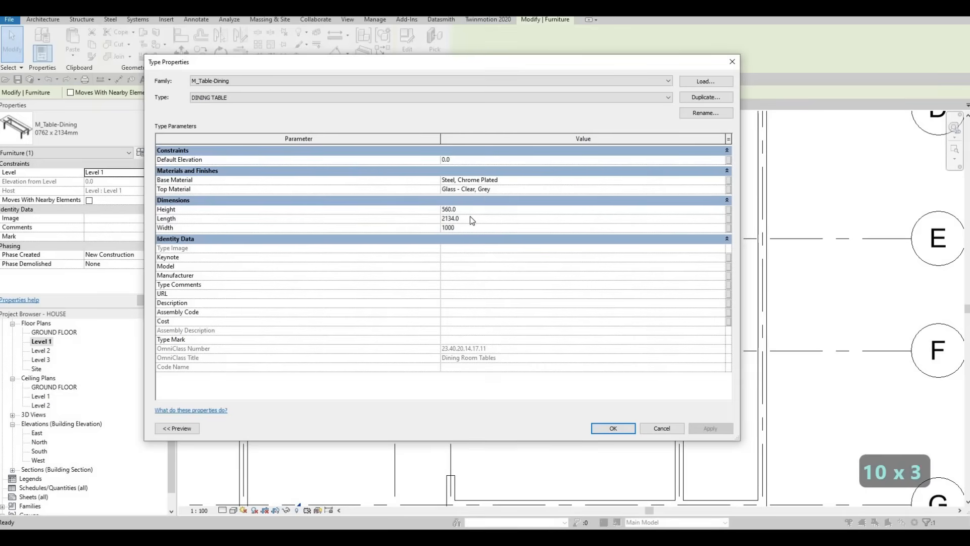
pyautogui.click(470, 216)
pyautogui.write('2500')
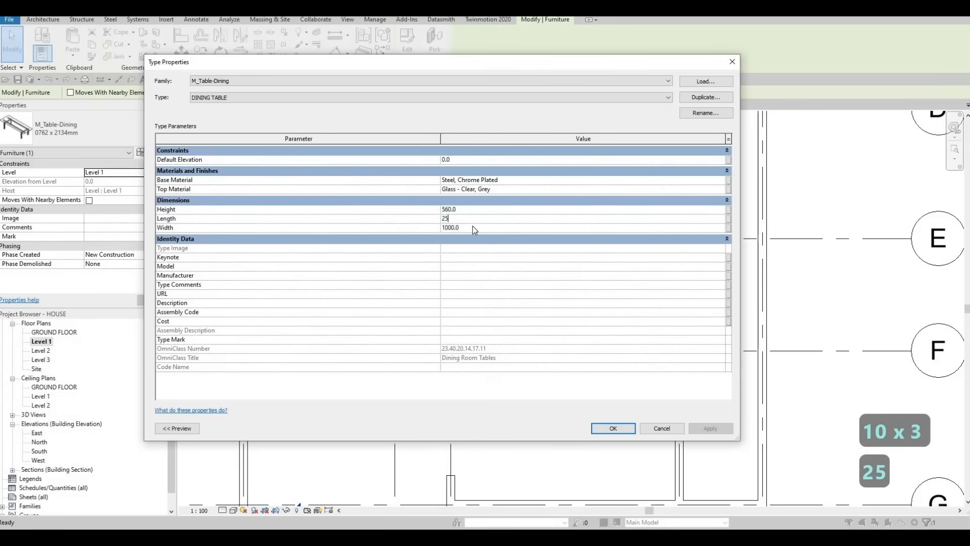
pyautogui.click(473, 228)
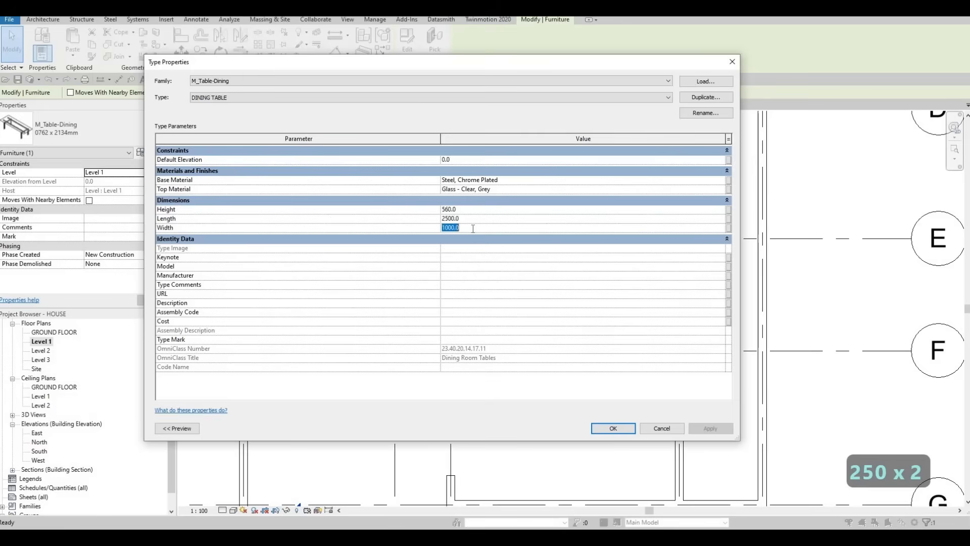
pyautogui.write('1200')
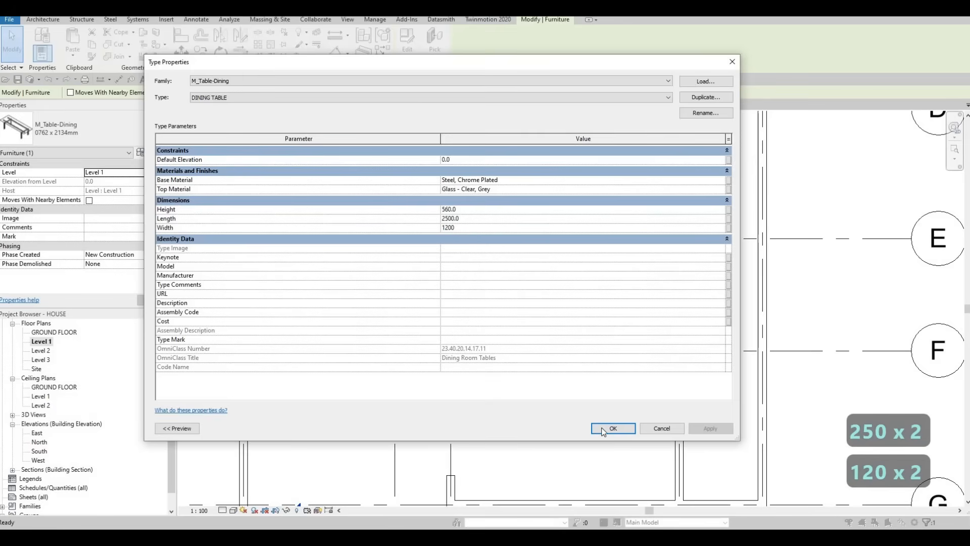
pyautogui.press('Return')
# - Move the dining table slightly left and down, so its centre lies about 2800 mm from the grid 4 wall
pyautogui.scroll(-2, 570, 301)
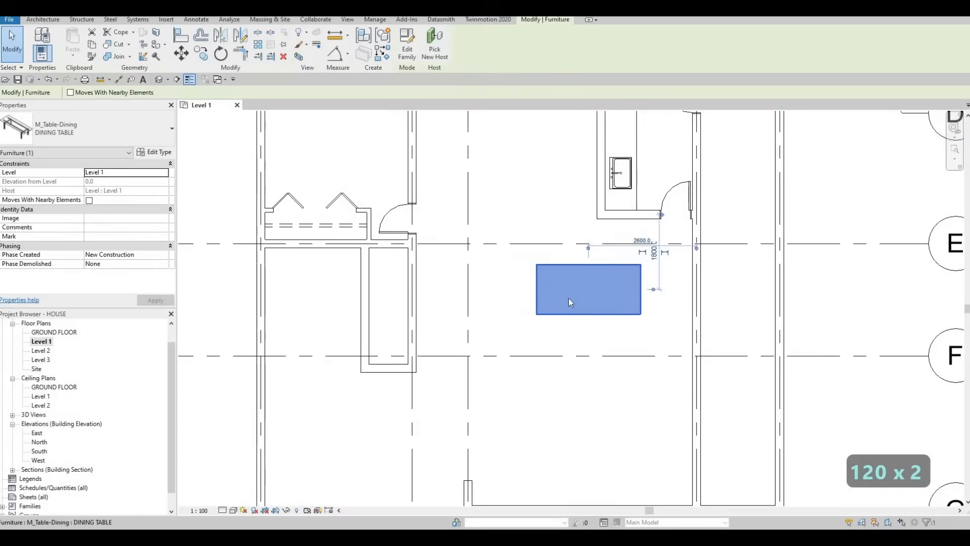
pyautogui.press('Escape')
pyautogui.press('Escape')
pyautogui.click(563, 303)
pyautogui.moveTo(563, 303); pyautogui.dragTo(557, 310)
pyautogui.press('Escape')
pyautogui.press('Escape')
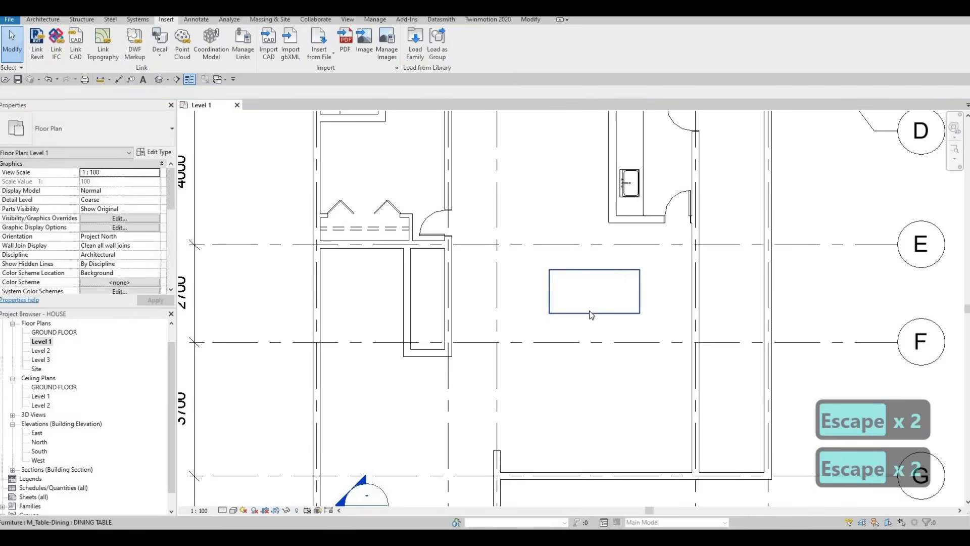
# - Nudge the dining table up three increments and right two, to about 2680 mm from the grid 4 wall, and deselect it
pyautogui.click(590, 313)
pyautogui.press('Up')
pyautogui.press('Up')
pyautogui.press('Up')
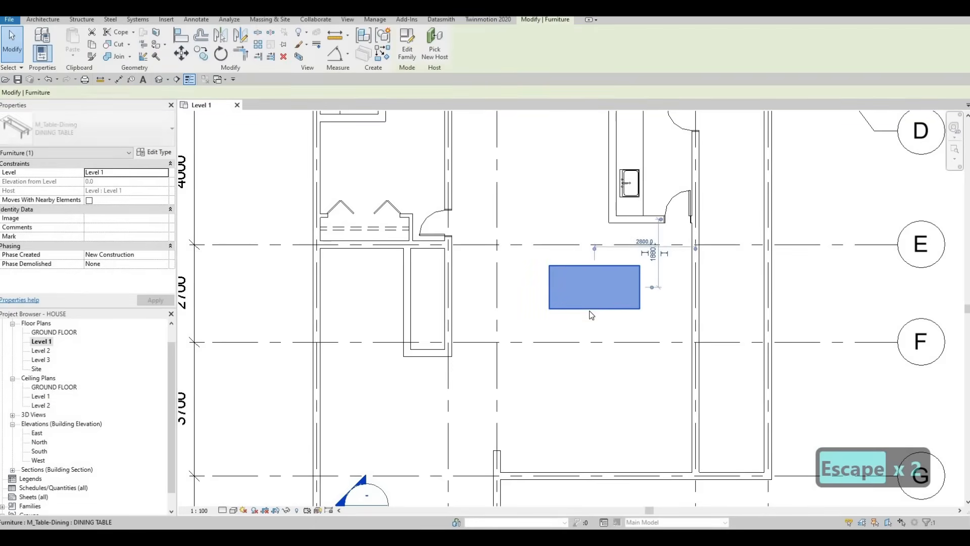
pyautogui.press('Right')
pyautogui.press('Right')
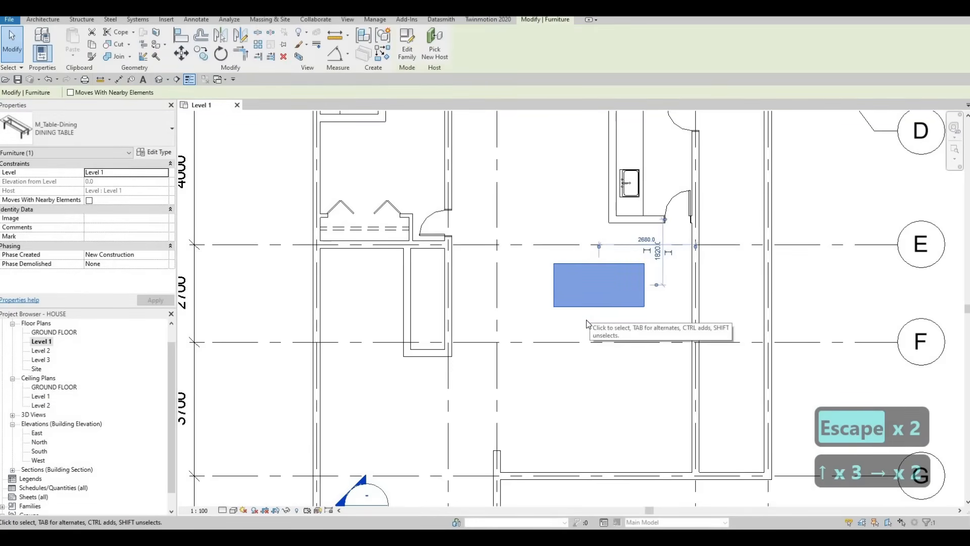
pyautogui.press('Escape')
pyautogui.press('Escape')
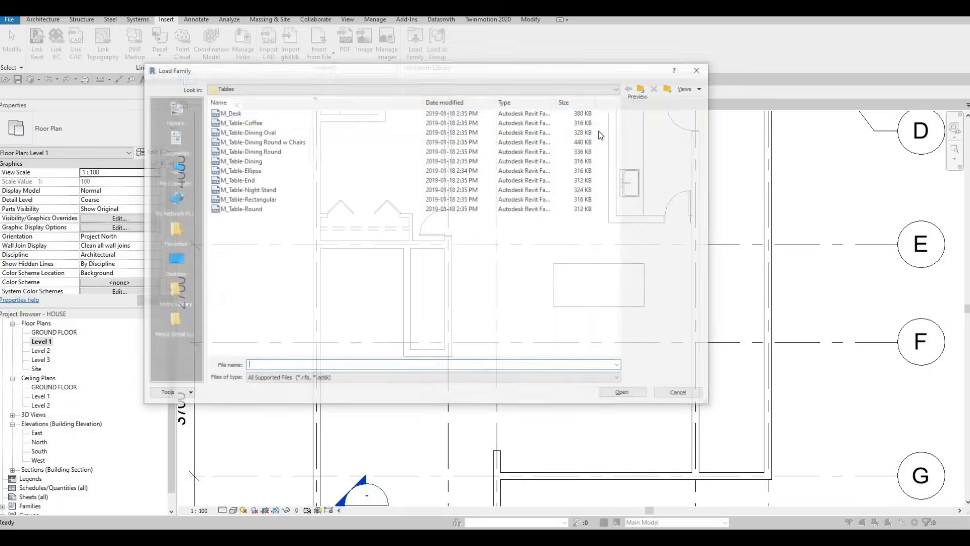
# - Load the M_Chair-Breuer family from the Furniture > Seating folder
pyautogui.click(643, 89)
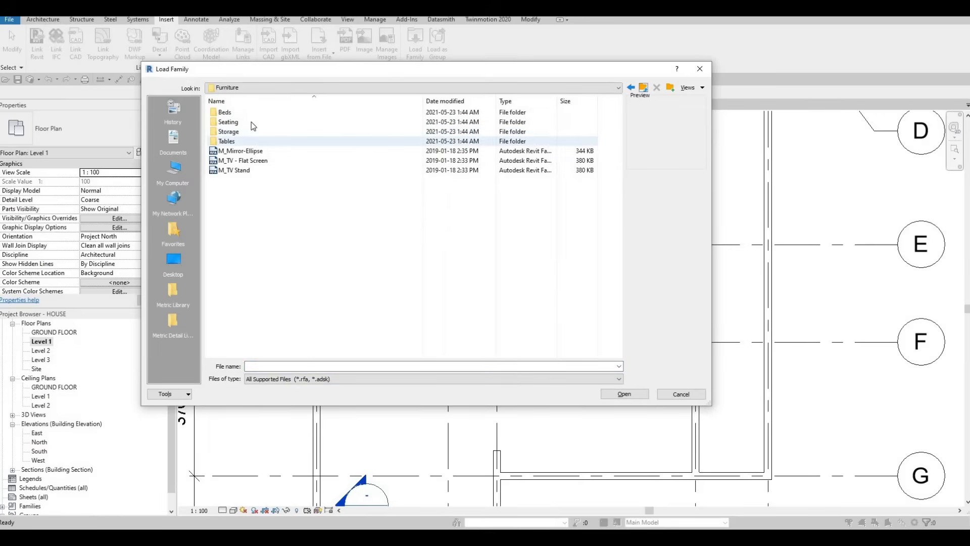
pyautogui.doubleClick(253, 123)
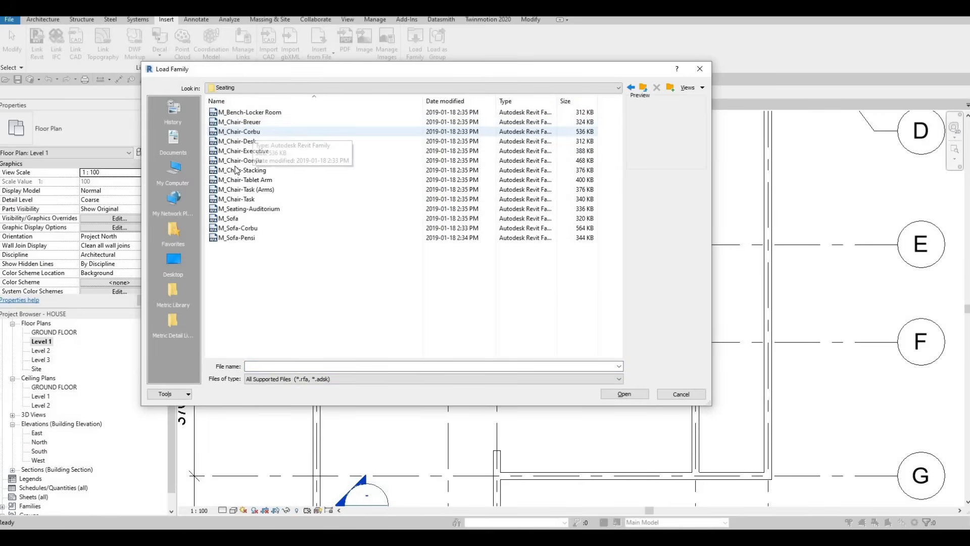
pyautogui.press('Down')
pyautogui.press('Down')
pyautogui.press('Down')
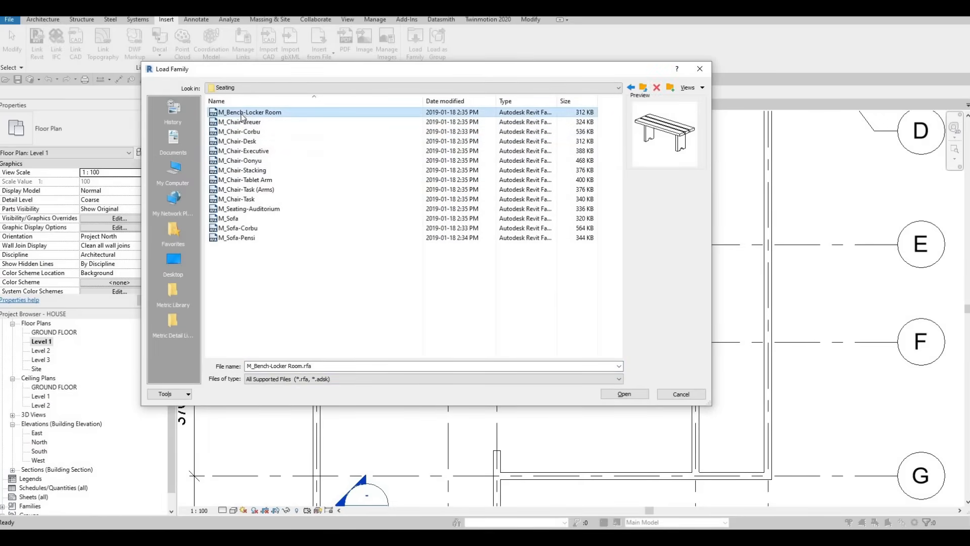
pyautogui.click(243, 122)
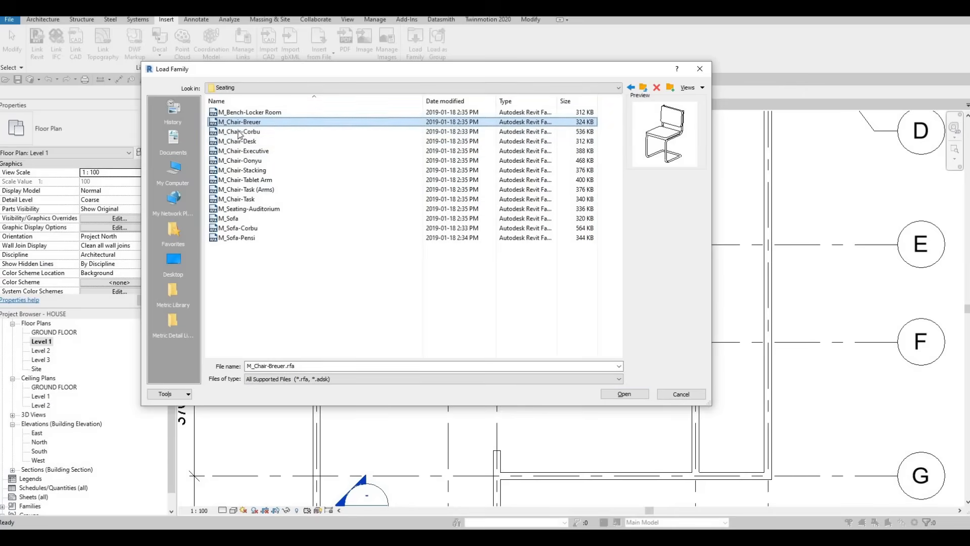
pyautogui.click(624, 394)
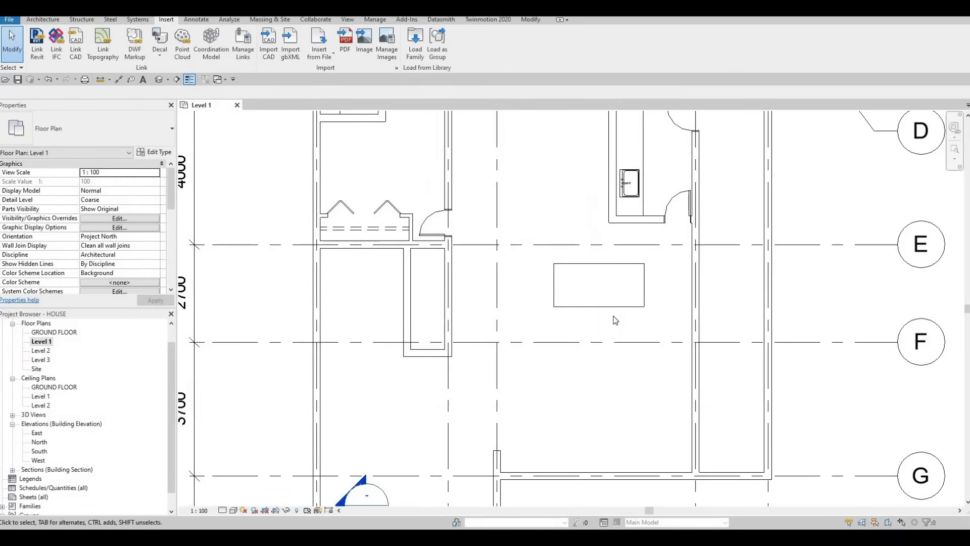
# - Place an M_Chair-Breuer on the table's lower edge about 3540 mm from the grid 4 wall, and another rotated at the right edge's midpoint
pyautogui.press('c')
pyautogui.press('m')
pyautogui.scroll(2, 550, 312)
pyautogui.scroll(2, 580, 308)
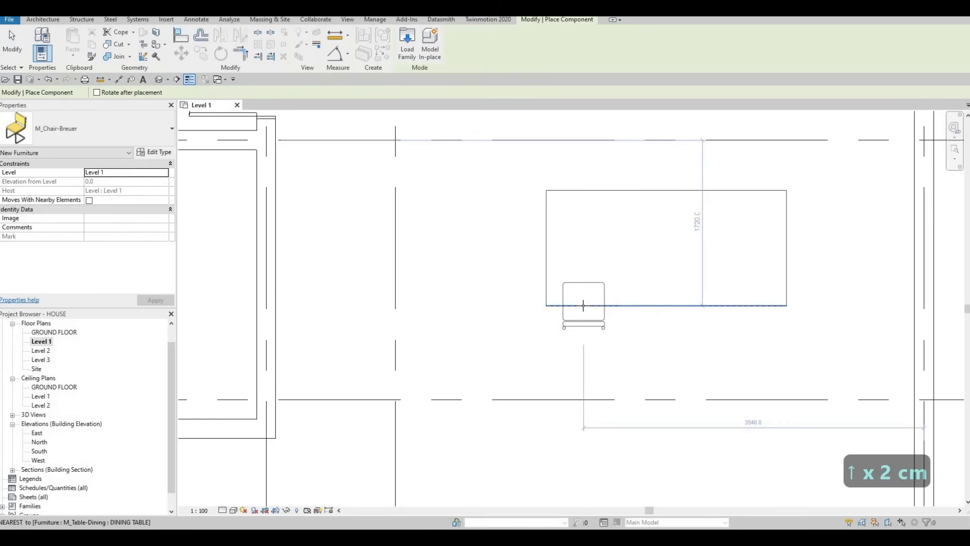
pyautogui.press('space')
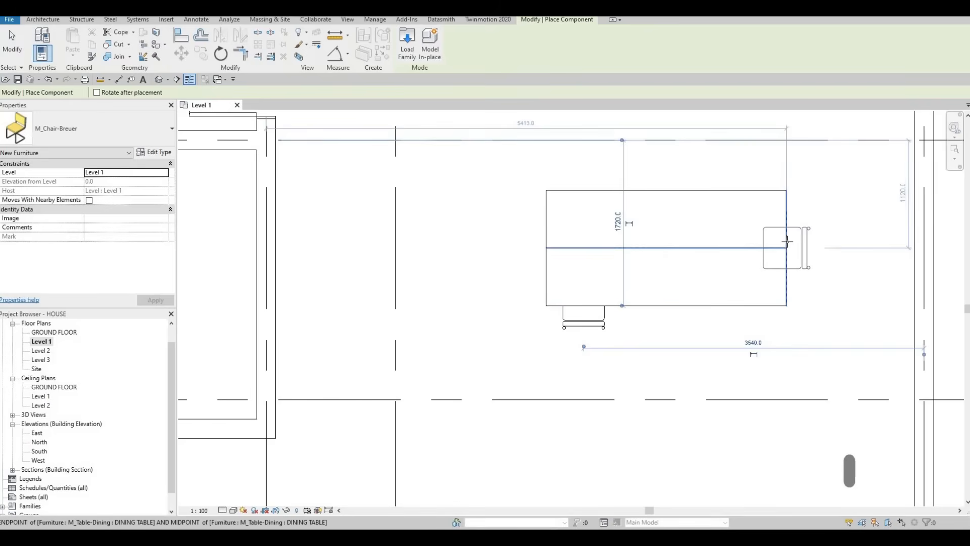
pyautogui.click(785, 246)
# - Place three more chairs facing the table along its lower edge, about 2920, 2320 and 1780 mm from the grid 4 wall, and end placement
pyautogui.press('space')
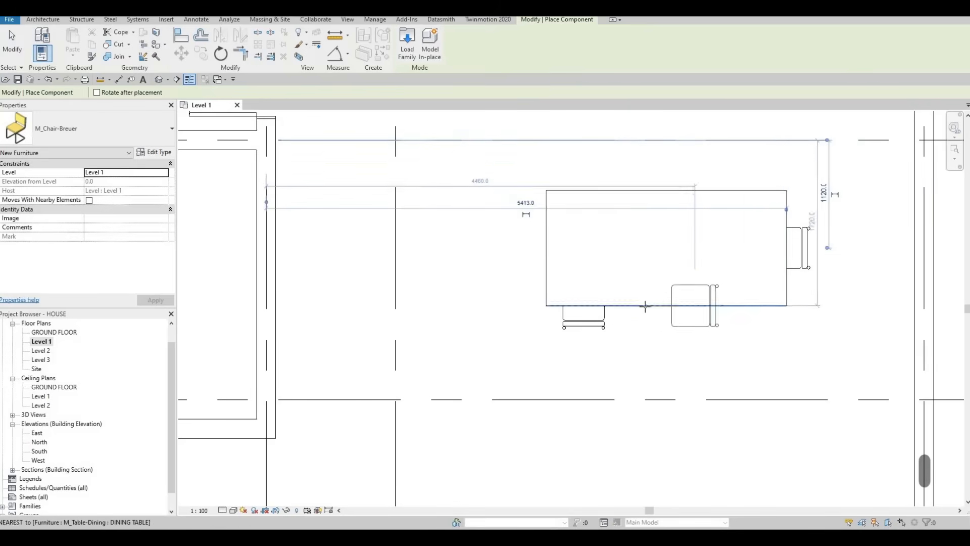
pyautogui.press('space')
pyautogui.press('space')
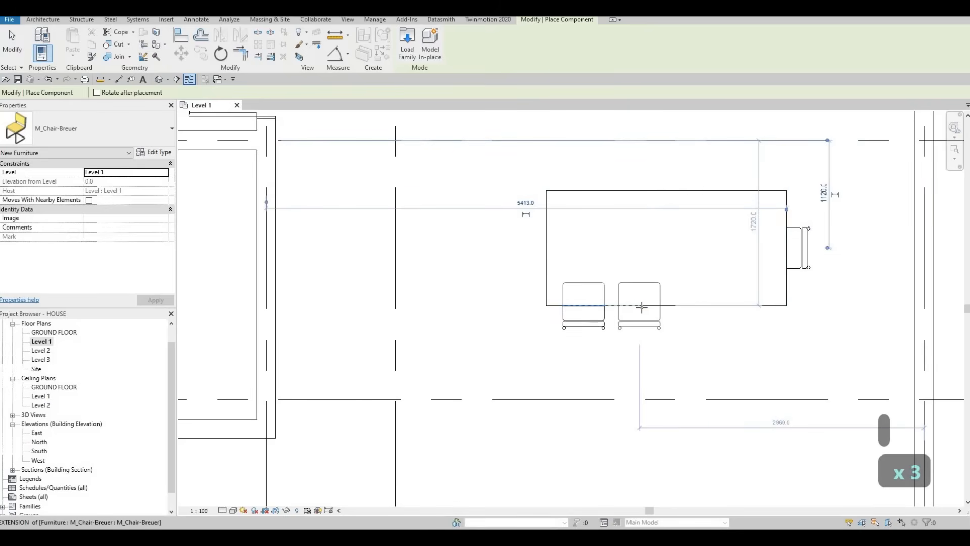
pyautogui.click(643, 307)
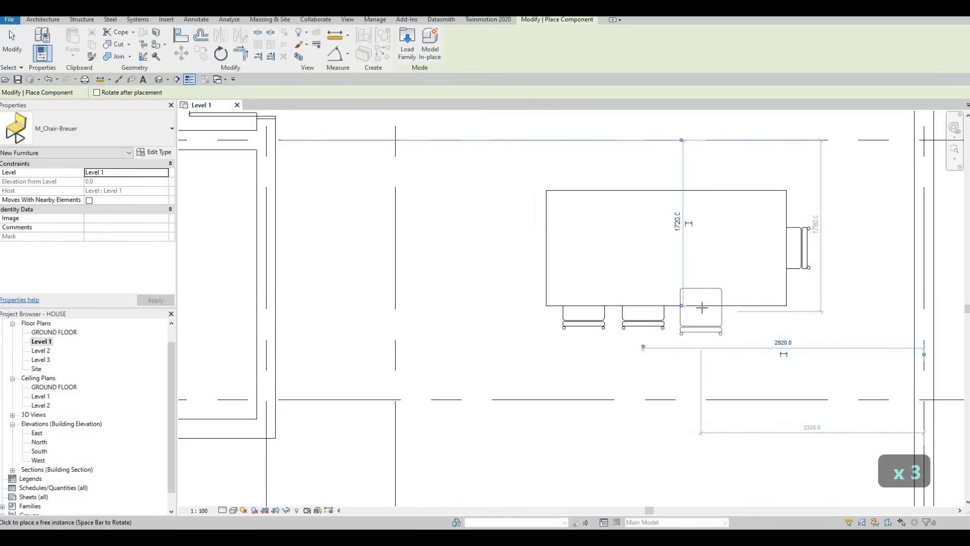
pyautogui.click(723, 307)
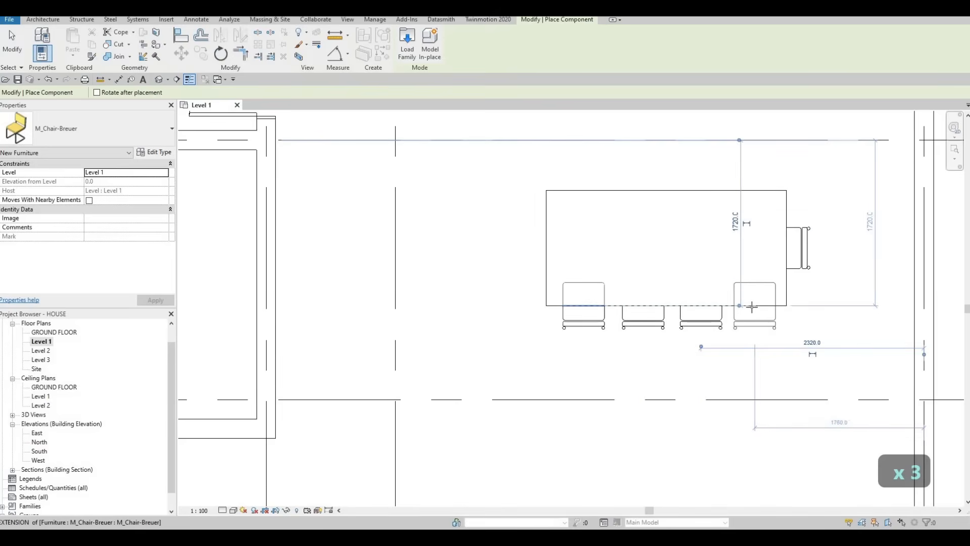
pyautogui.click(752, 306)
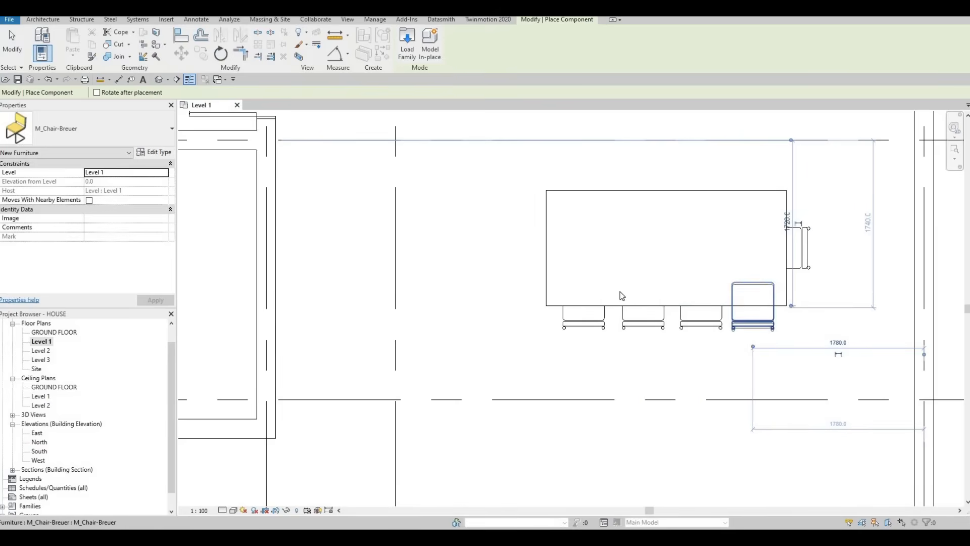
pyautogui.press('Escape')
pyautogui.press('Escape')
pyautogui.press('Escape')
pyautogui.scroll(-1, 857, 358)
pyautogui.press('Escape')
pyautogui.press('Escape')
pyautogui.scroll(1, 668, 336)
pyautogui.press('Escape')
# - Nudge the third and fourth chairs on the table's lower side one increment left each, and deselect
pyautogui.click(665, 329)
pyautogui.click(694, 337)
pyautogui.press('Left')
pyautogui.click(733, 328)
pyautogui.press('Left')
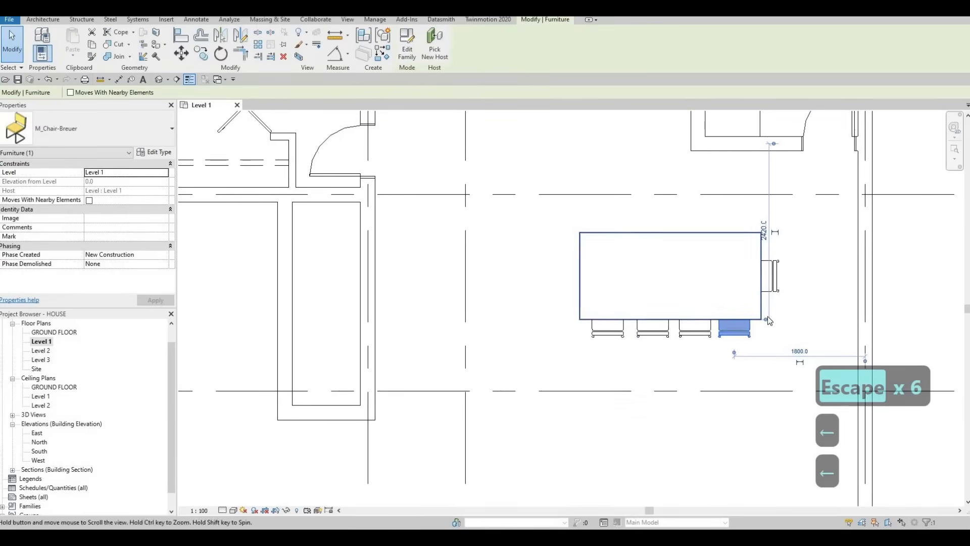
pyautogui.moveTo(766, 318); pyautogui.dragTo(759, 340, button='middle')
pyautogui.press('Escape')
pyautogui.press('Escape')
# - Mirror a copy of the chair at the table's right end to the opposite end about the table's vertical centre line
pyautogui.click(756, 297)
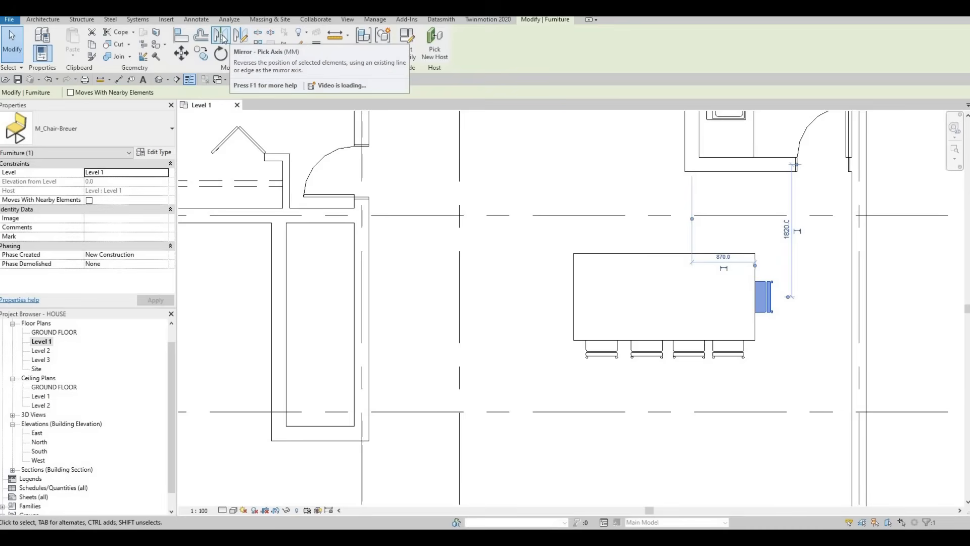
pyautogui.press('m')
pyautogui.press('m')
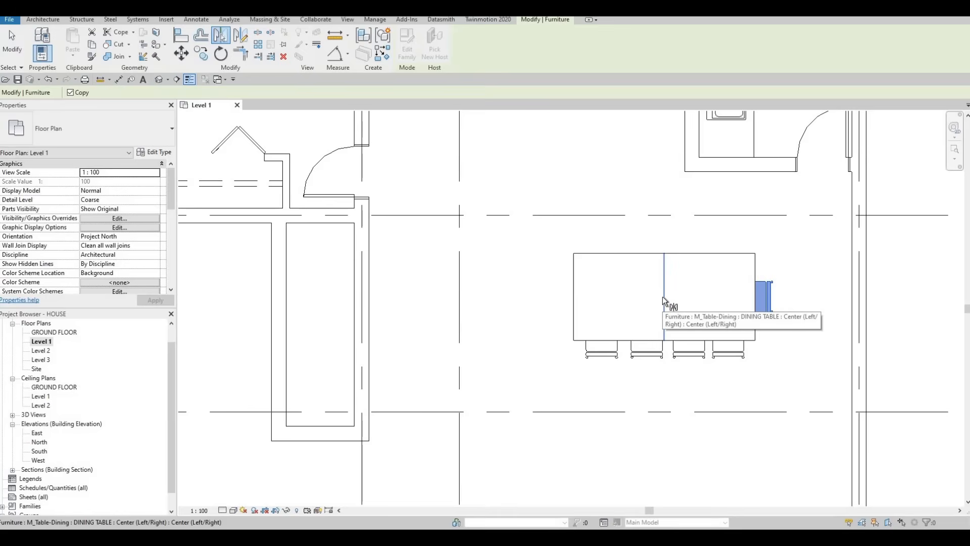
pyautogui.click(664, 298)
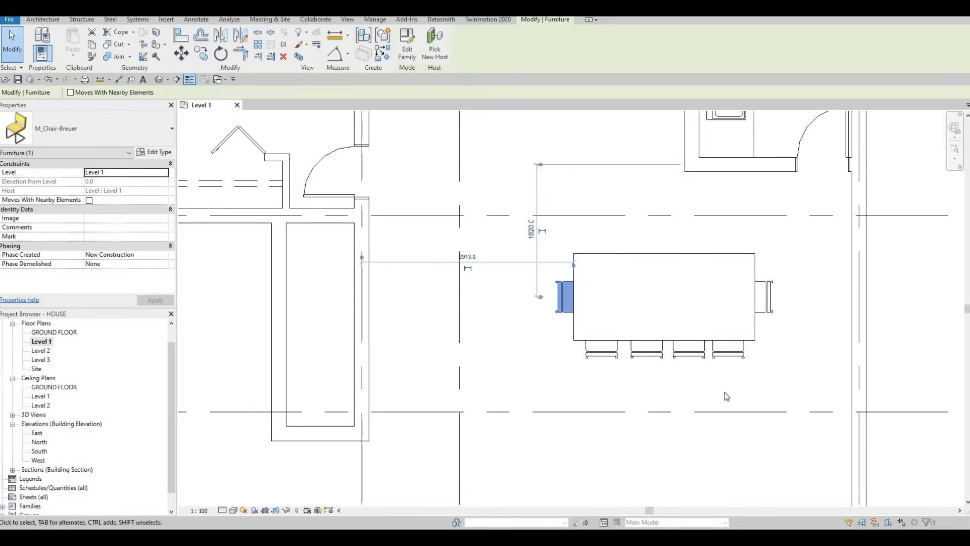
pyautogui.press('Escape')
pyautogui.press('Escape')
# - Mirror copies of the four lower chairs to the table's upper side with an axis drawn along its horizontal centre line
pyautogui.moveTo(762, 383); pyautogui.dragTo(562, 352)
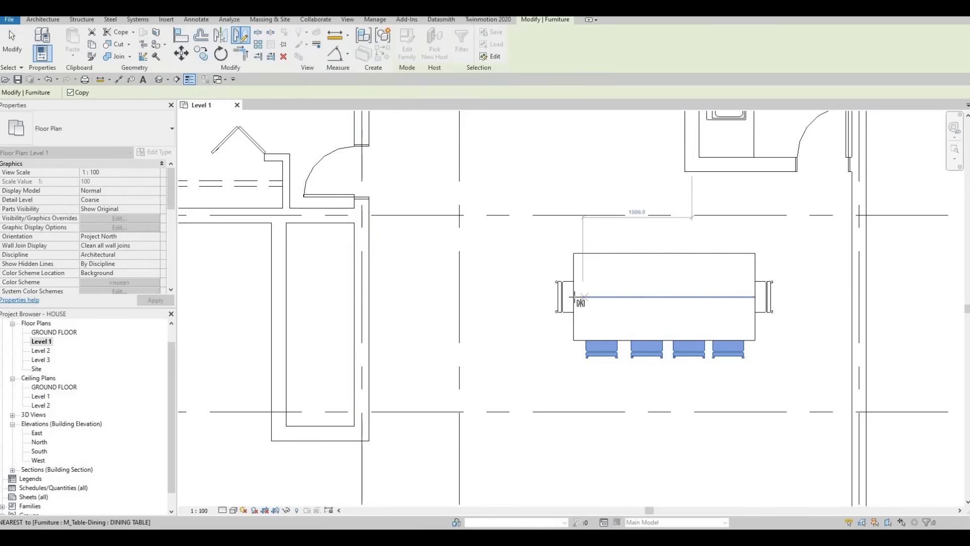
pyautogui.click(728, 260)
pyautogui.press('Escape')
pyautogui.press('Escape')
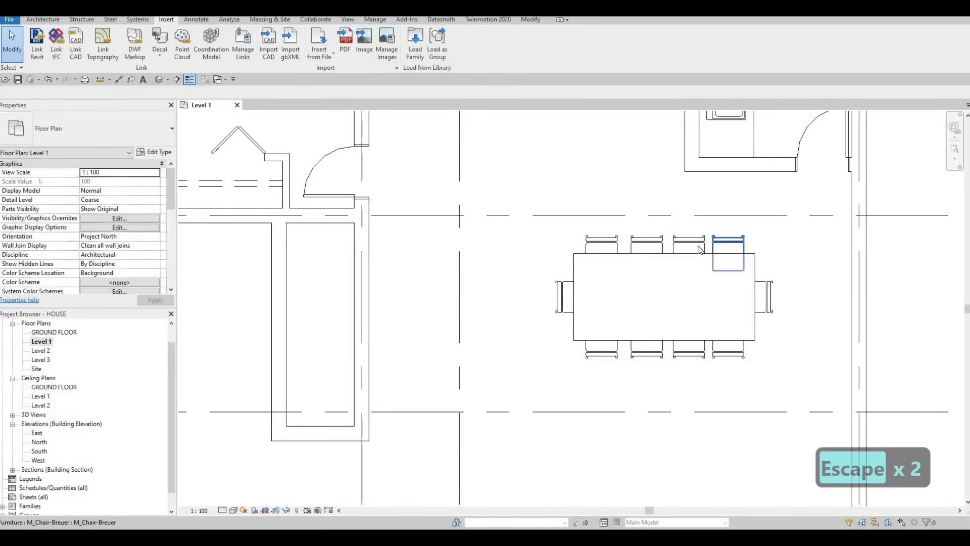
pyautogui.scroll(-2, 642, 252)
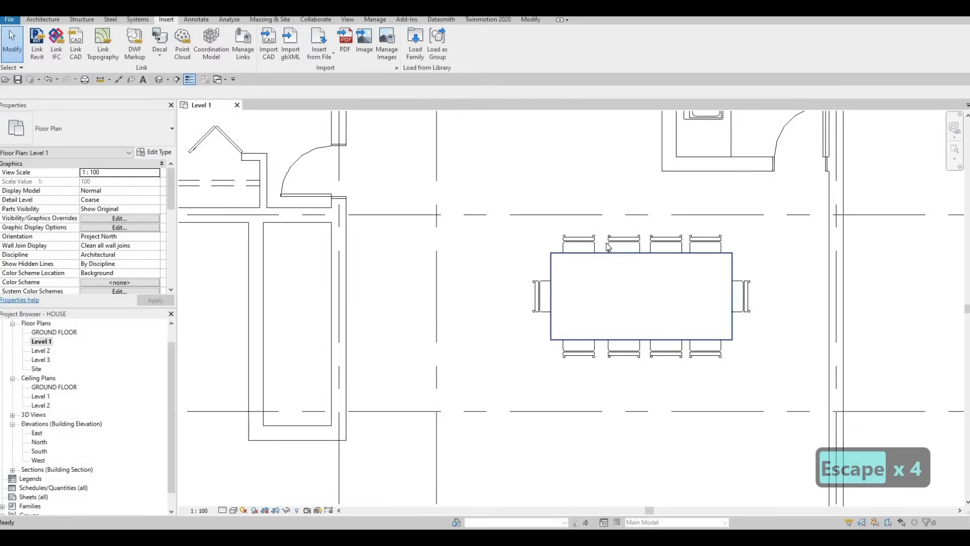
pyautogui.press('Escape')
pyautogui.press('Escape')
# - Browse the Seating folder's family previews and load the M_Sofa-Corbu family
pyautogui.scroll(-3, 645, 250)
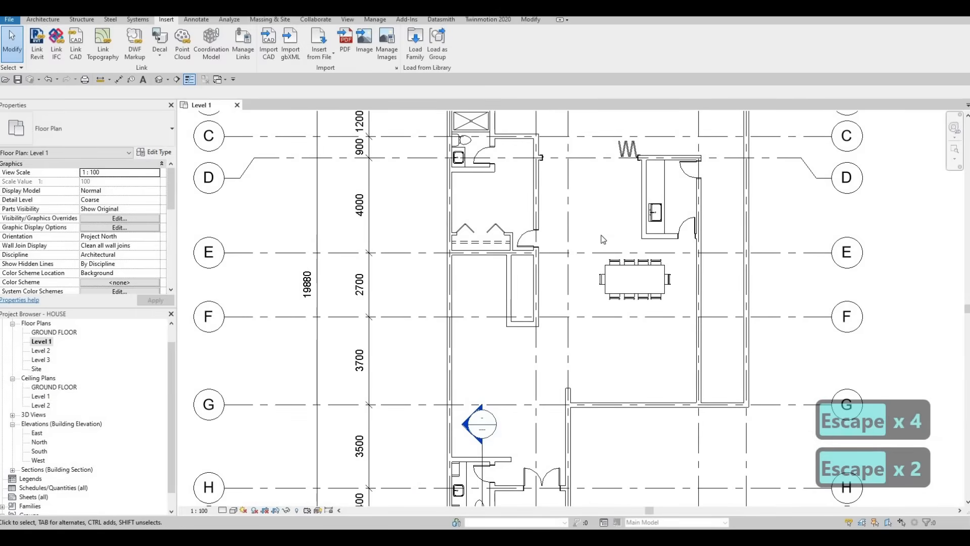
pyautogui.moveTo(548, 259); pyautogui.dragTo(554, 239, button='middle')
pyautogui.moveTo(525, 304); pyautogui.dragTo(531, 226, button='middle')
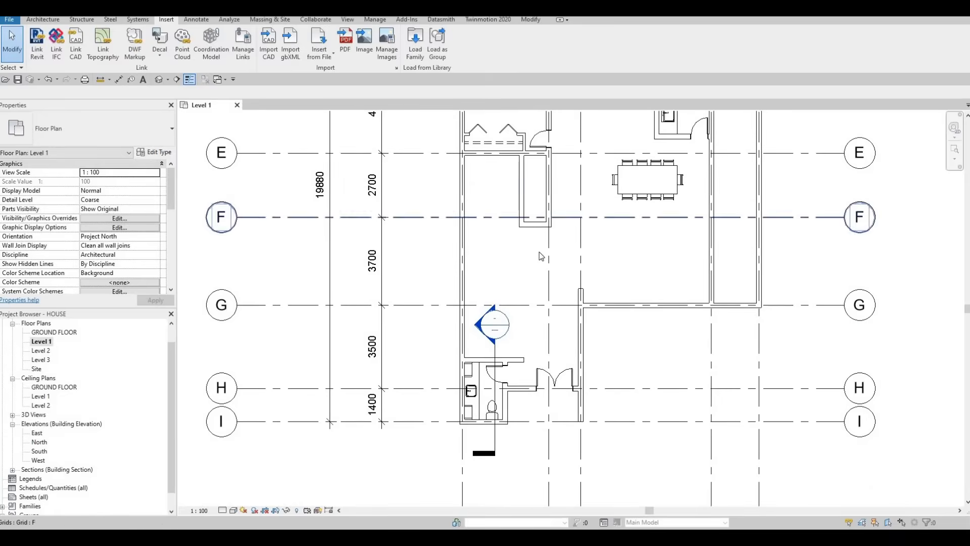
pyautogui.scroll(-2, 562, 285)
pyautogui.moveTo(561, 284); pyautogui.dragTo(555, 255, button='middle')
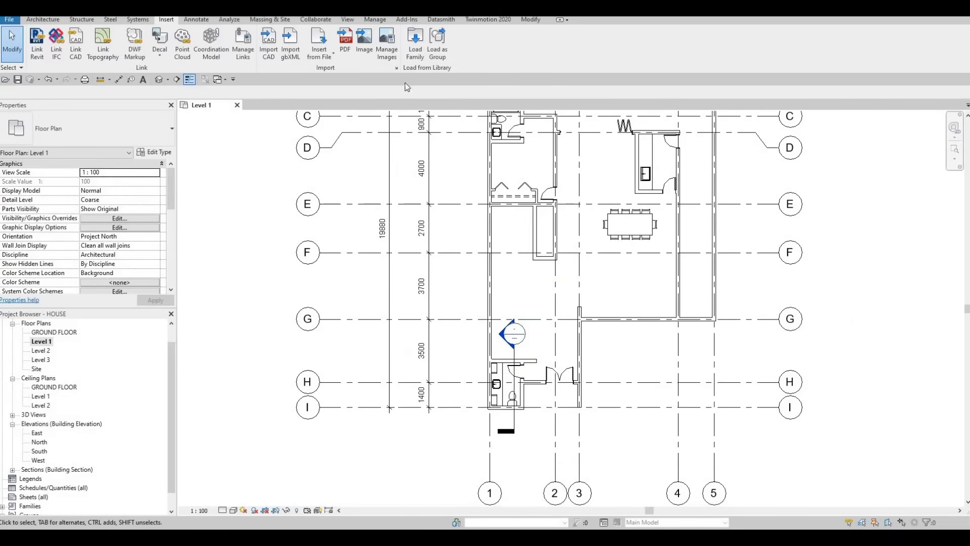
pyautogui.click(414, 45)
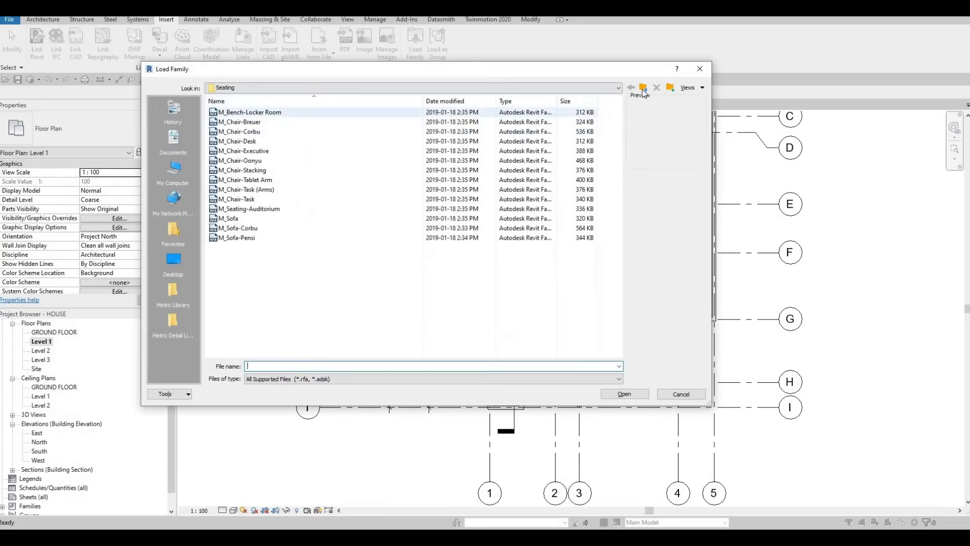
pyautogui.click(259, 121)
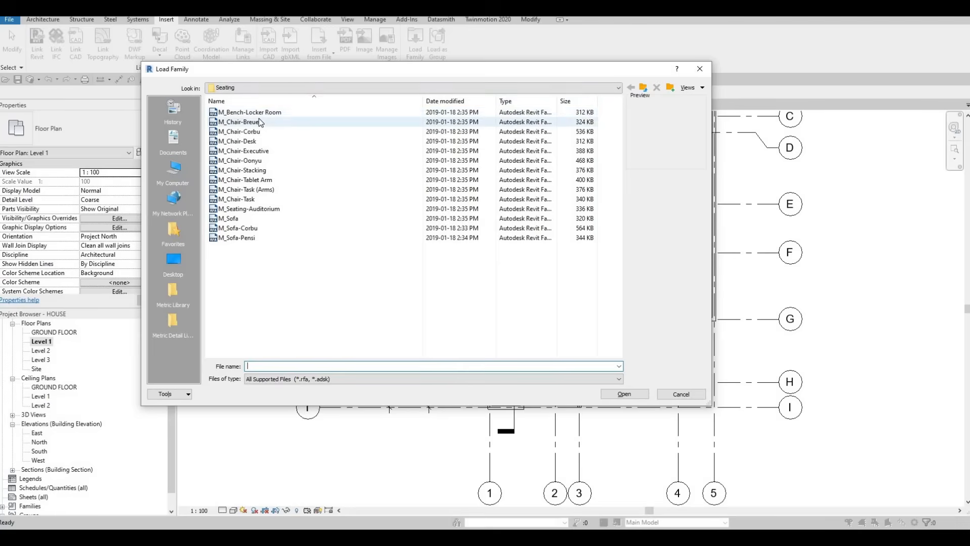
pyautogui.press('Down')
pyautogui.press('Down')
pyautogui.press('Down')
pyautogui.press('Up')
pyautogui.press('Up')
pyautogui.press('Down')
pyautogui.press('Down')
pyautogui.press('Down')
pyautogui.press('Down')
pyautogui.press('Down')
pyautogui.press('Down')
pyautogui.press('Down')
pyautogui.press('Down')
pyautogui.press('Down')
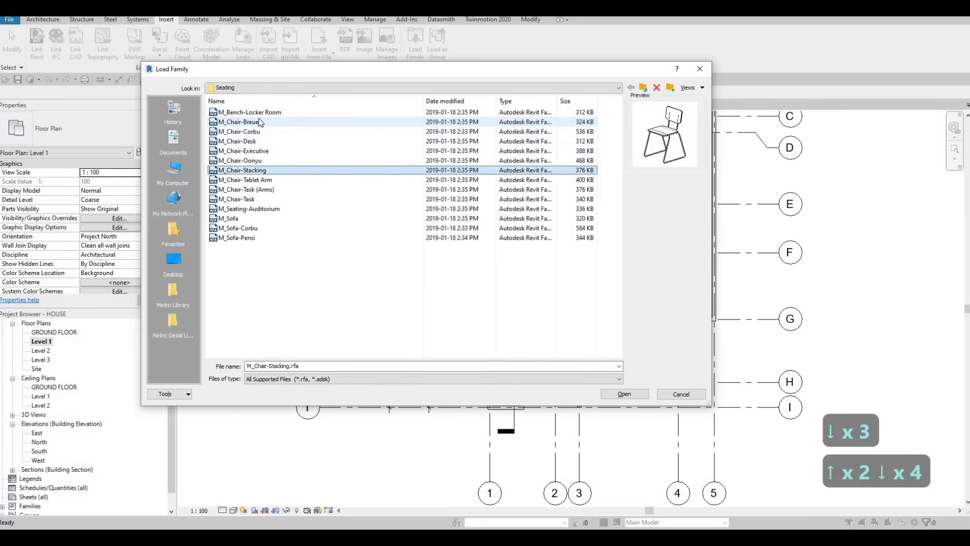
pyautogui.press('Down')
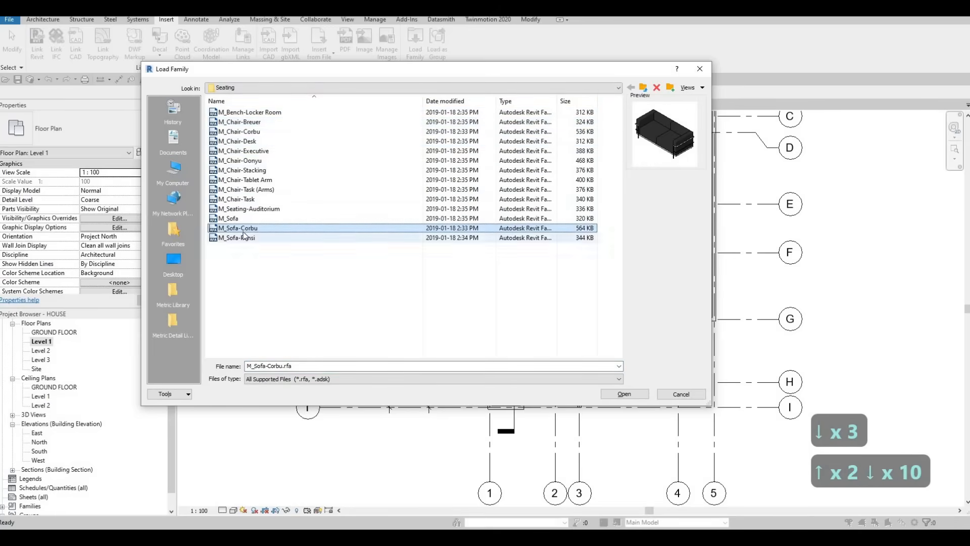
pyautogui.click(623, 393)
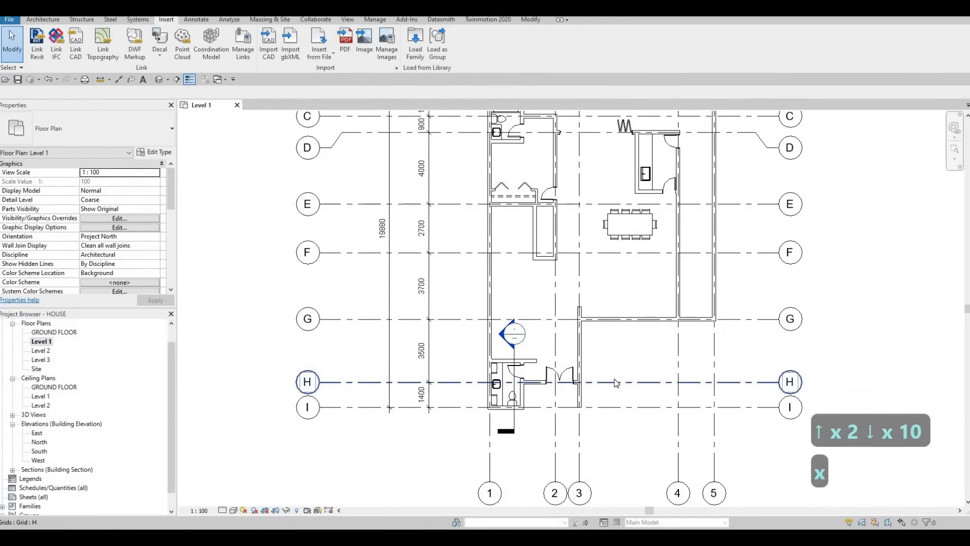
# - Place one horizontal M_Sofa-Corbu about 1500 mm below the wall enclosure near grid F, and one rotated sofa against the grid 1 exterior wall
pyautogui.press('Escape')
pyautogui.press('c')
pyautogui.press('m')
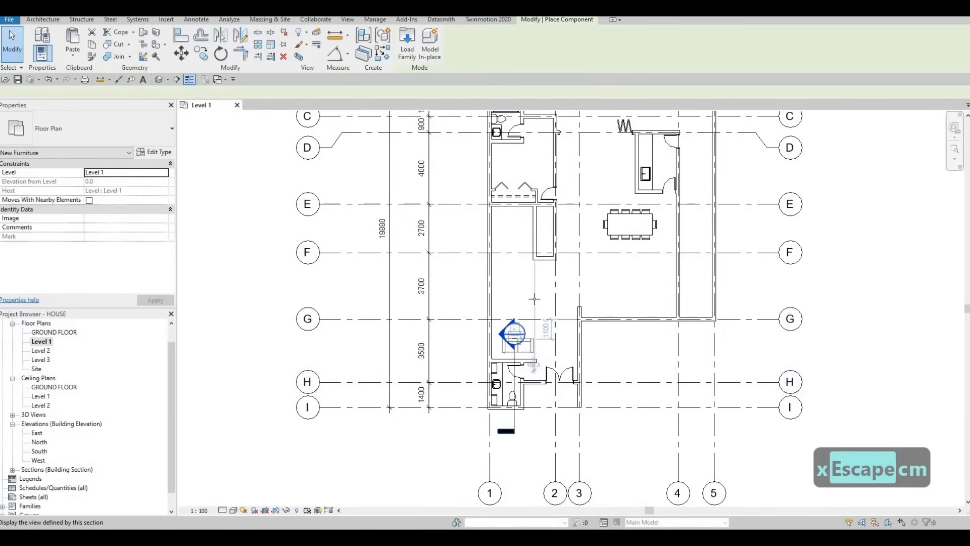
pyautogui.scroll(3, 534, 299)
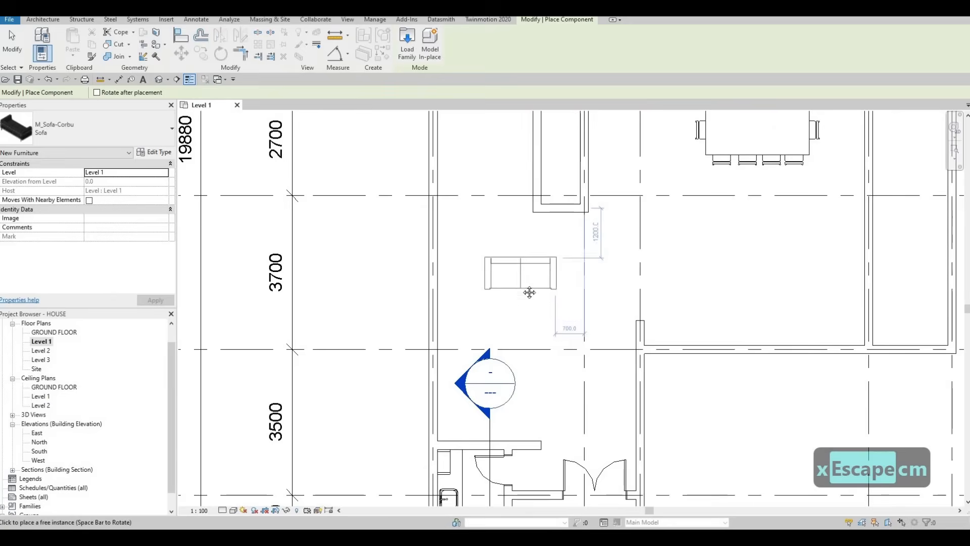
pyautogui.moveTo(516, 308); pyautogui.dragTo(531, 283, button='middle')
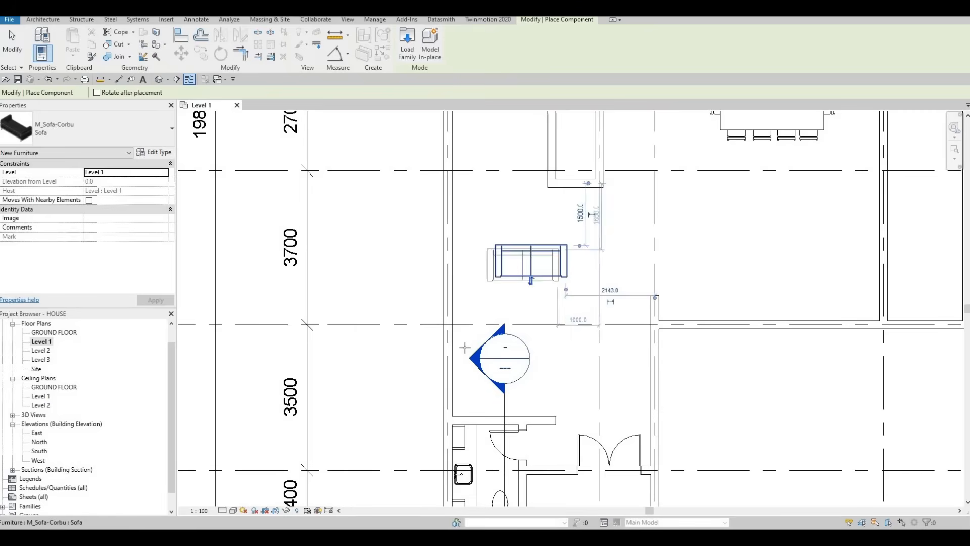
pyautogui.press('space')
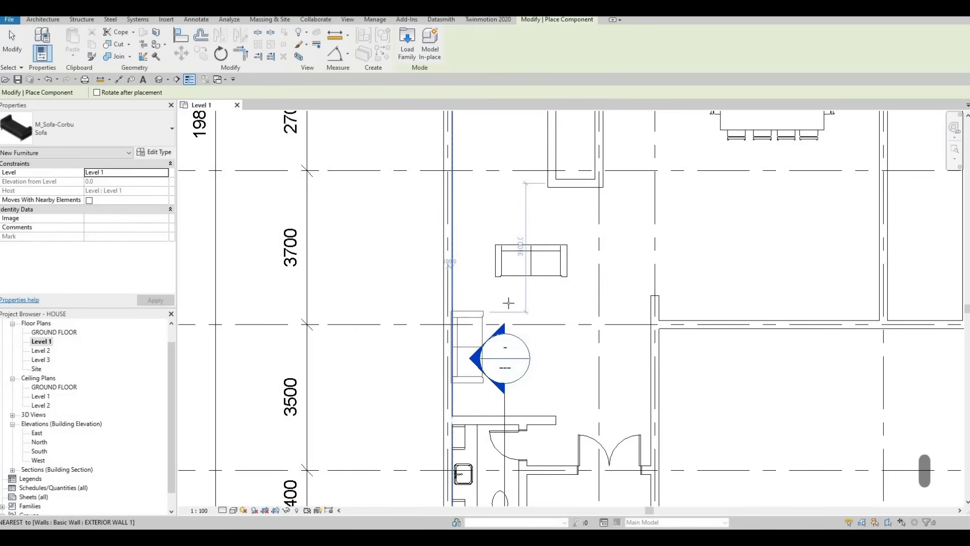
pyautogui.click(456, 346)
pyautogui.press('Escape')
pyautogui.press('Escape')
# - Move the section line from the sofa area to outside the building, between grids 3 and 4 below grid G
pyautogui.moveTo(508, 402); pyautogui.dragTo(495, 290, button='middle')
pyautogui.scroll(-1, 495, 293)
pyautogui.press('Escape')
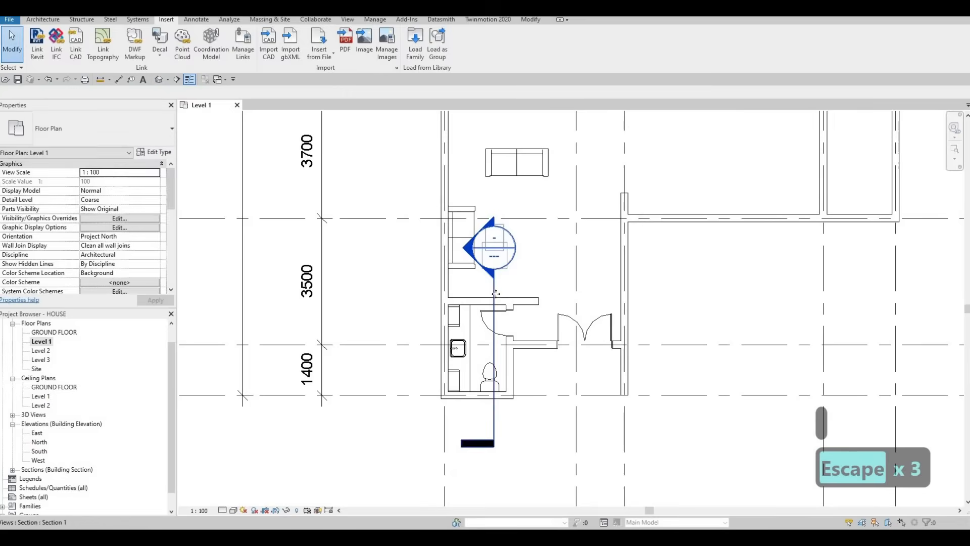
pyautogui.click(494, 294)
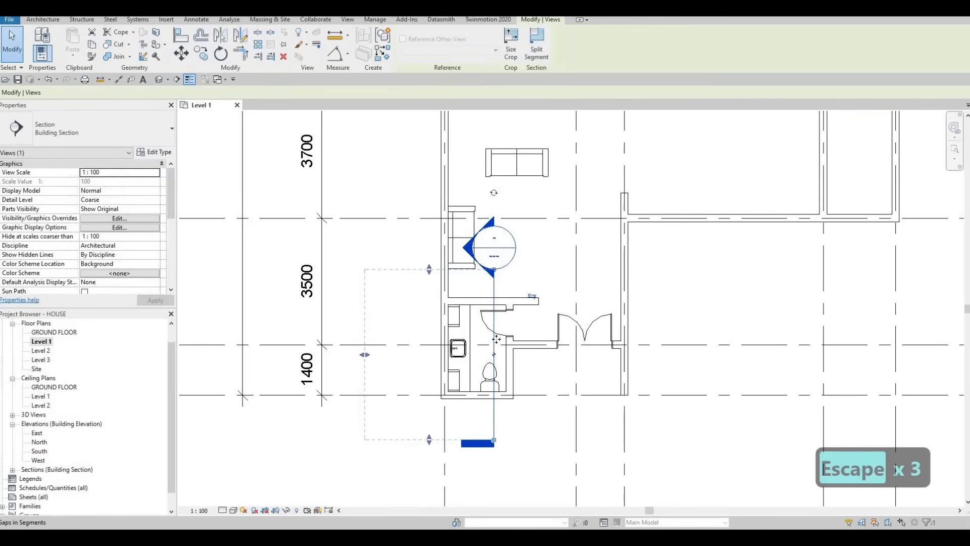
pyautogui.moveTo(697, 322); pyautogui.dragTo(640, 349)
pyautogui.press('Escape')
pyautogui.scroll(-3, 630, 344)
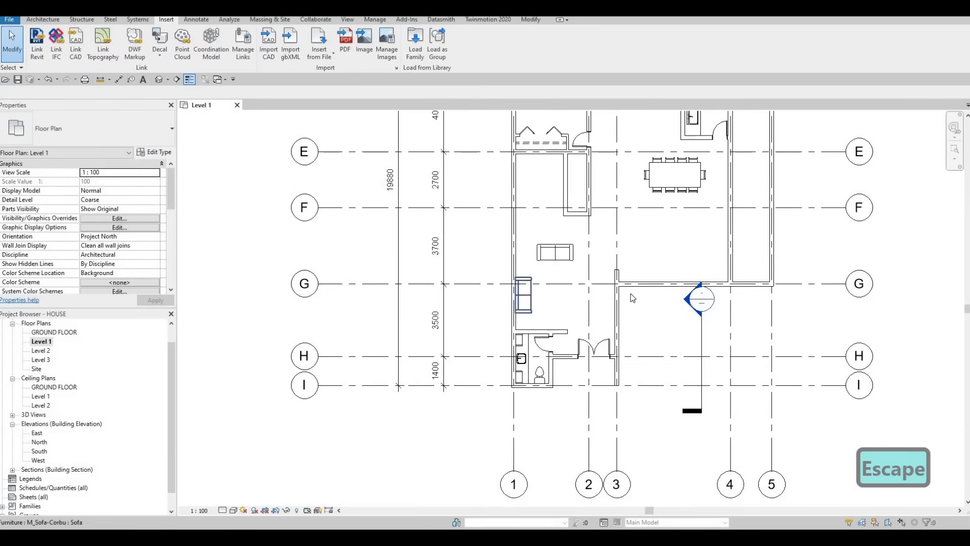
pyautogui.moveTo(710, 322); pyautogui.dragTo(705, 348, button='middle')
pyautogui.press('Escape')
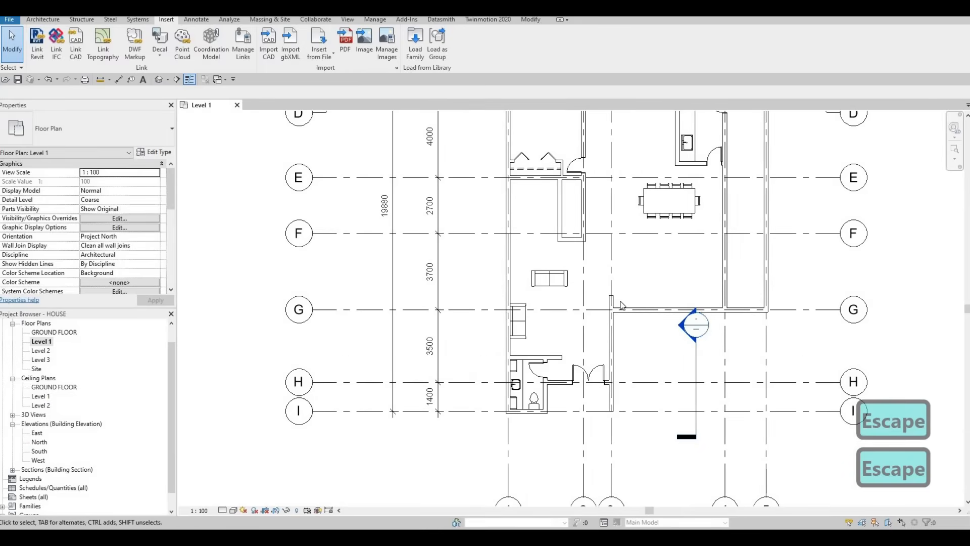
# - Duplicate the type of the M_Sofa-Corbu against the grid 1 wall as Sofa 2 and set its width to 2000 mm
pyautogui.scroll(-2, 620, 303)
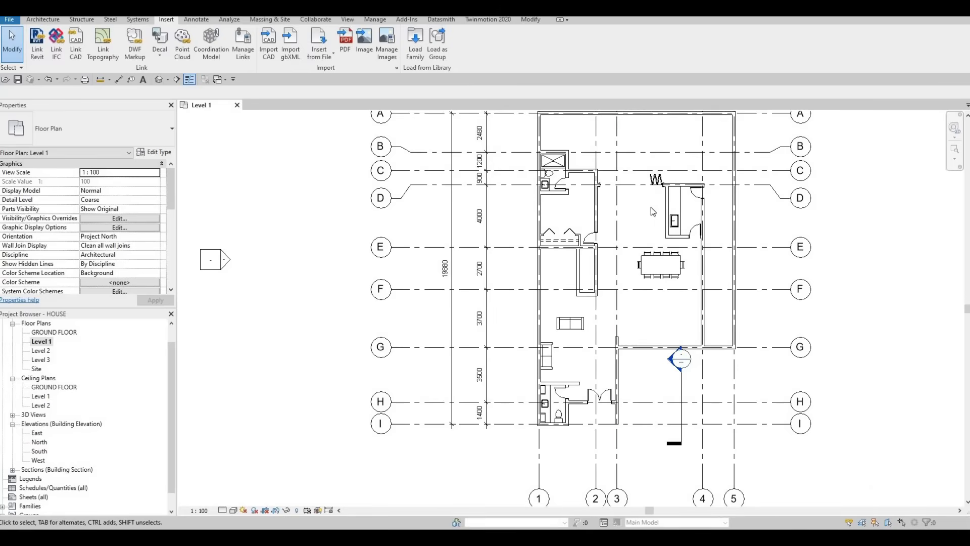
pyautogui.scroll(4, 556, 303)
pyautogui.press('Escape')
pyautogui.press('Escape')
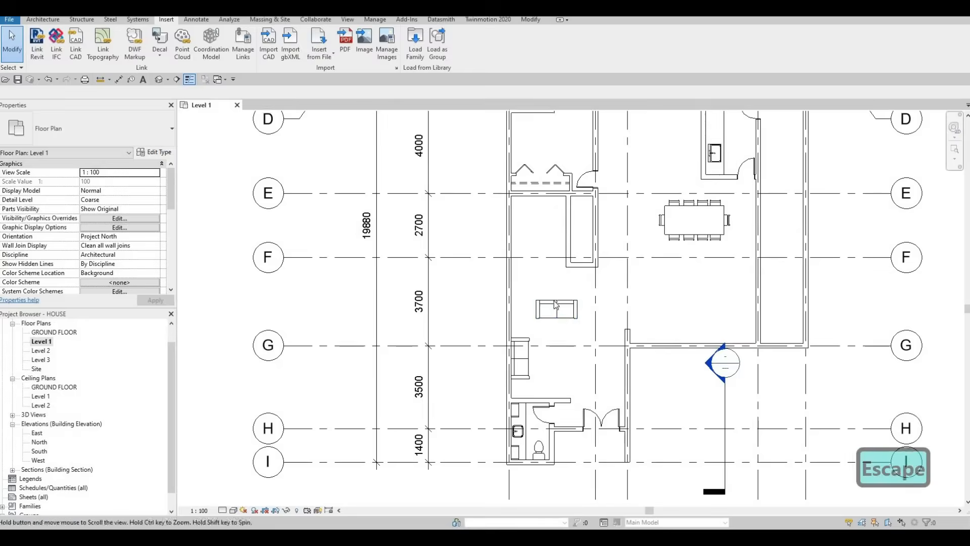
pyautogui.click(553, 311)
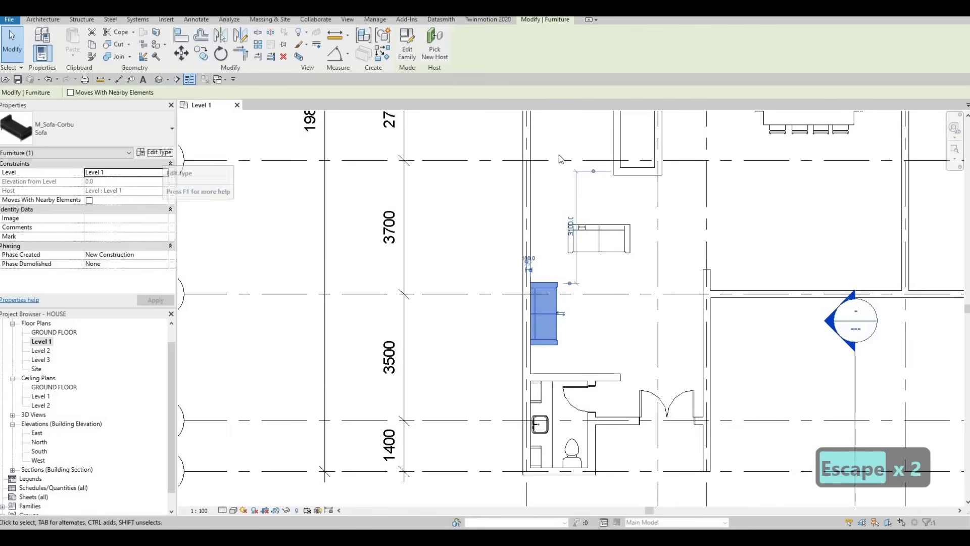
pyautogui.click(154, 152)
pyautogui.click(706, 97)
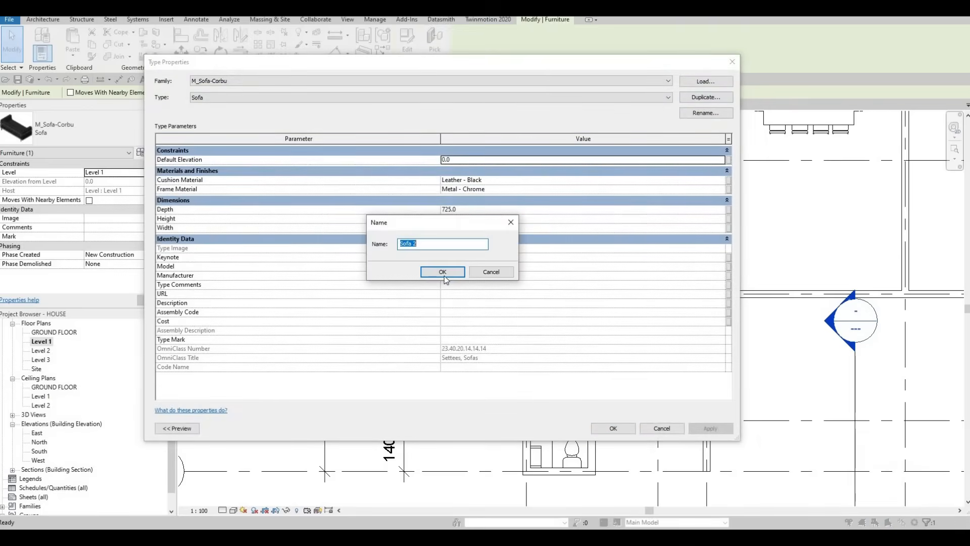
pyautogui.click(442, 272)
pyautogui.click(473, 227)
pyautogui.write('2')
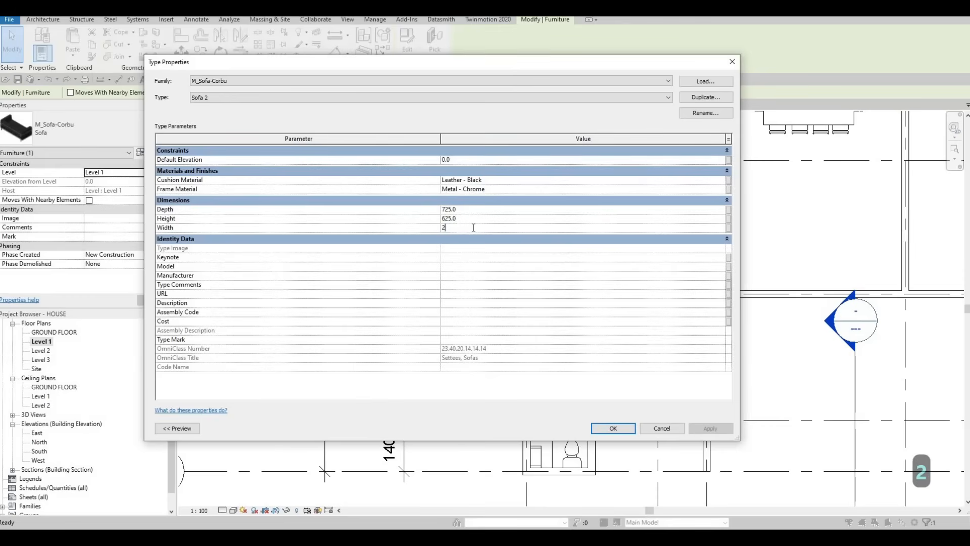
pyautogui.write('000.0')
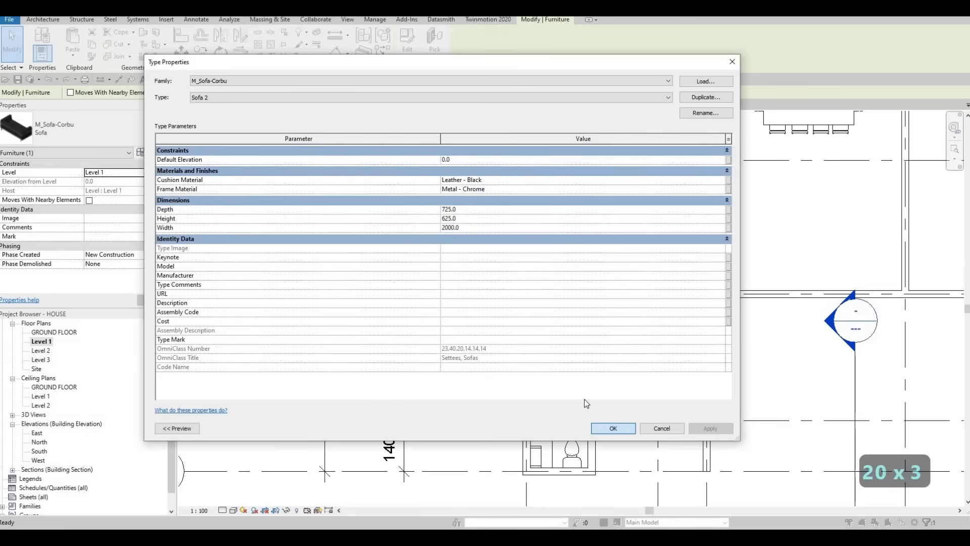
pyautogui.click(613, 427)
pyautogui.press('Escape')
pyautogui.press('Escape')
# - Shift the resized sofa slightly toward the bathroom and nudge it back against the grid 1 exterior wall
pyautogui.scroll(3, 558, 302)
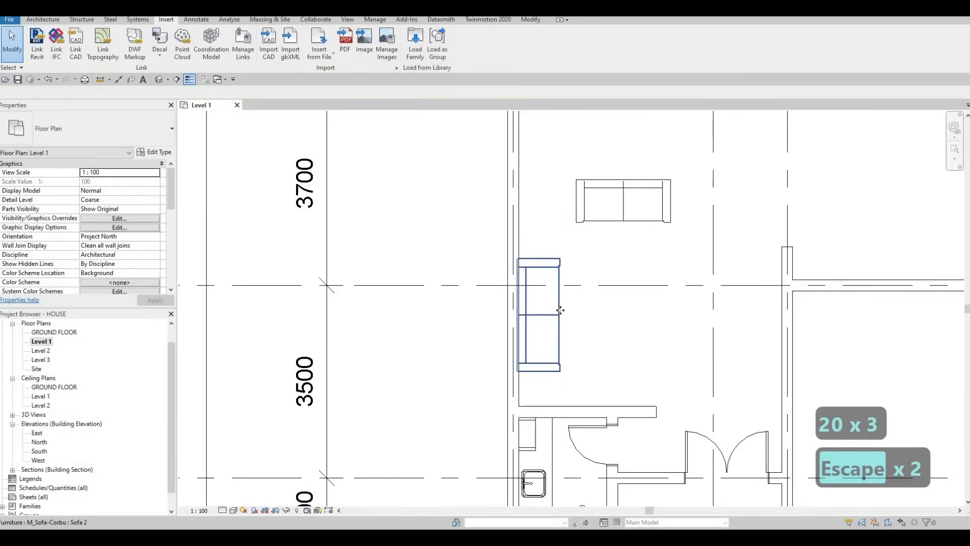
pyautogui.click(559, 309)
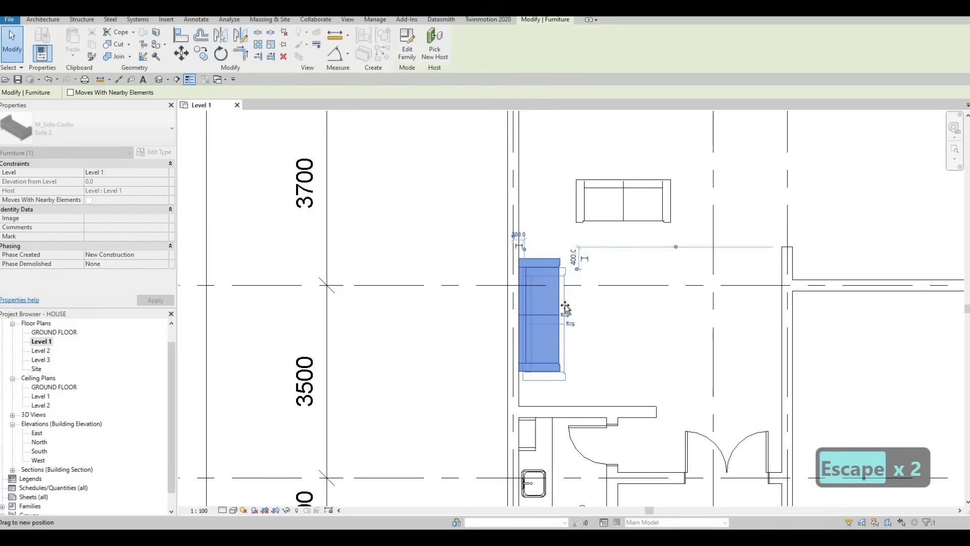
pyautogui.moveTo(567, 308); pyautogui.dragTo(575, 315)
pyautogui.press('Left')
pyautogui.press('Left')
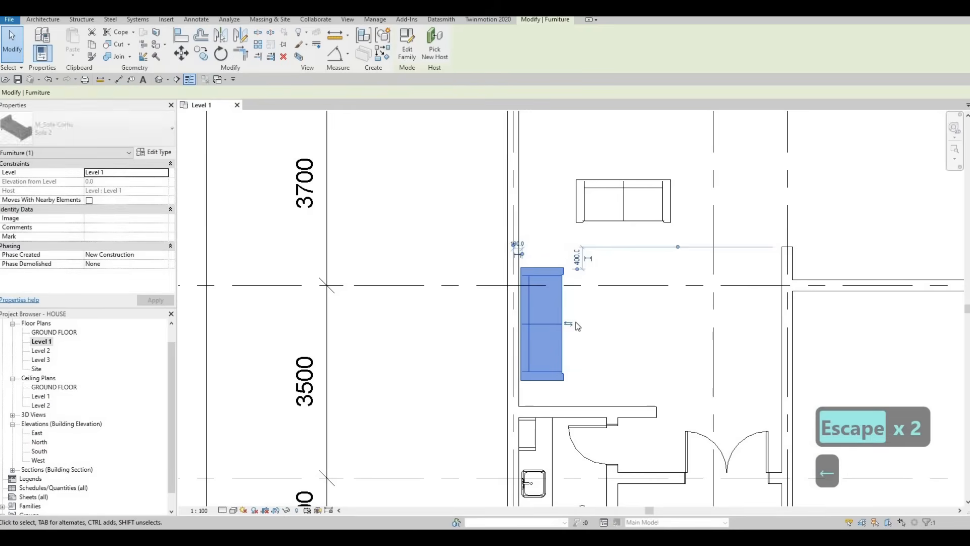
# - Nudge the horizontal sofa away from the wall enclosure near grid F to a distance of 1840 mm
pyautogui.click(620, 220)
pyautogui.press('Up')
pyautogui.press('Up')
pyautogui.press('Down')
pyautogui.press('Down')
pyautogui.press('Down')
pyautogui.press('Down')
pyautogui.press('Down')
pyautogui.press('Down')
pyautogui.press('Down')
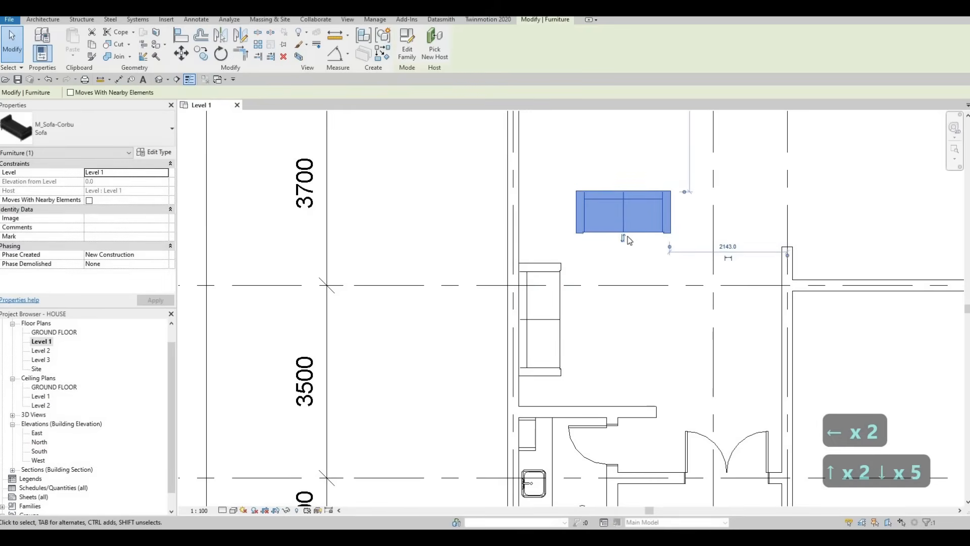
pyautogui.scroll(-3, 641, 252)
pyautogui.press('Down')
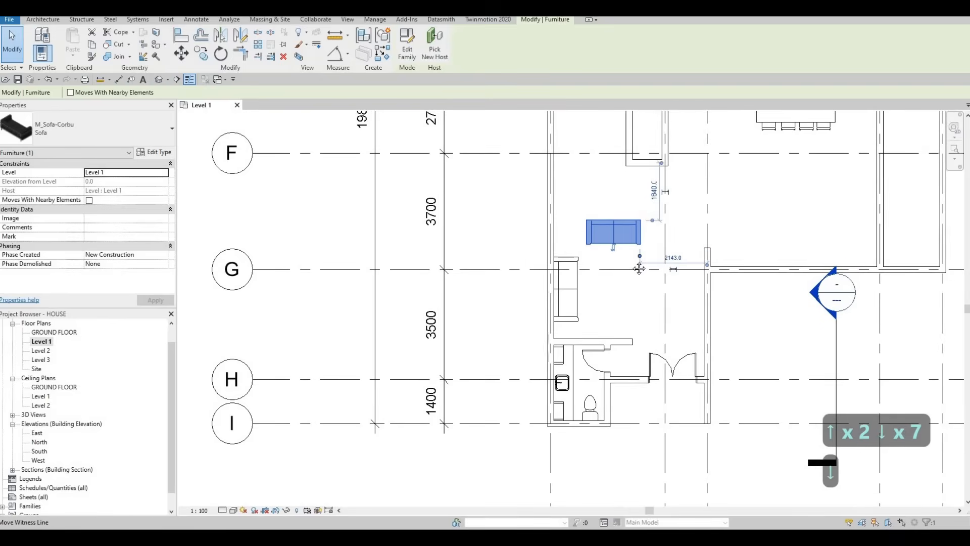
pyautogui.scroll(2, 705, 212)
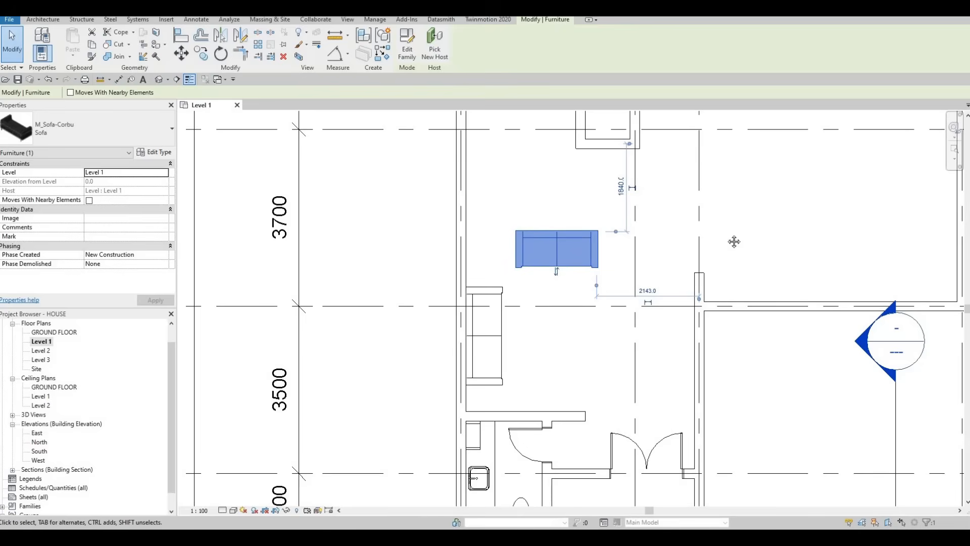
pyautogui.scroll(-2, 702, 248)
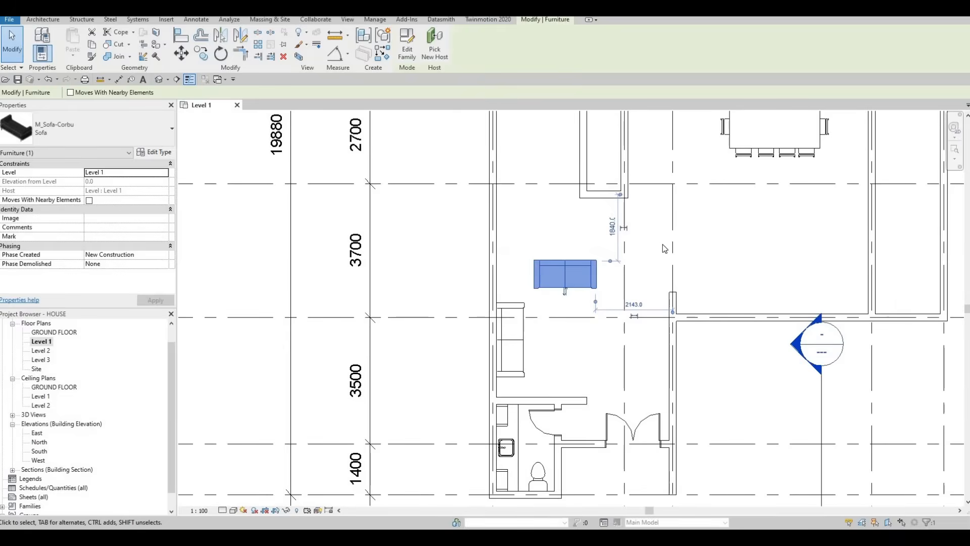
pyautogui.press('F1')
pyautogui.press('F1')
pyautogui.scroll(-3, 675, 293)
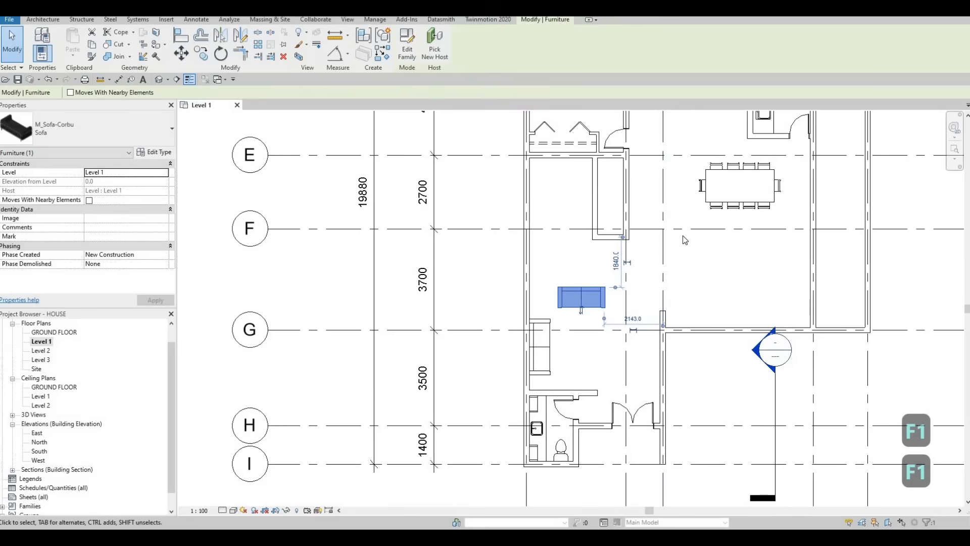
pyautogui.moveTo(702, 256); pyautogui.dragTo(702, 275, button='middle')
pyautogui.moveTo(704, 208); pyautogui.dragTo(701, 230, button='middle')
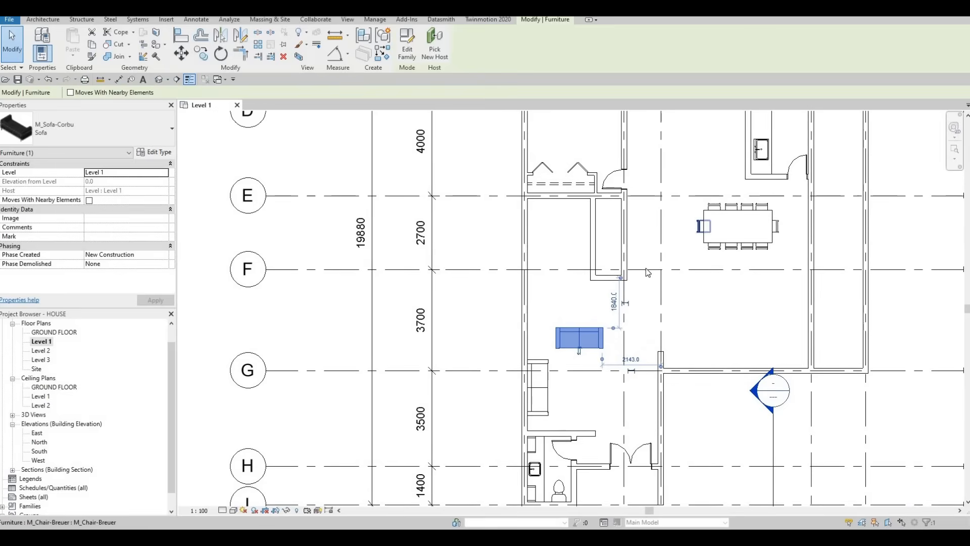
pyautogui.scroll(-5, 636, 236)
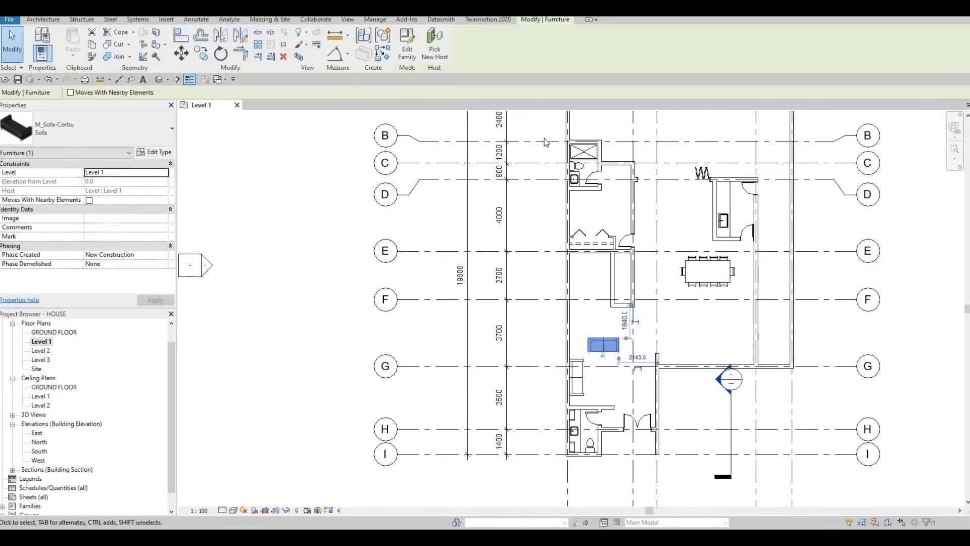
pyautogui.press('Escape')
pyautogui.press('Escape')
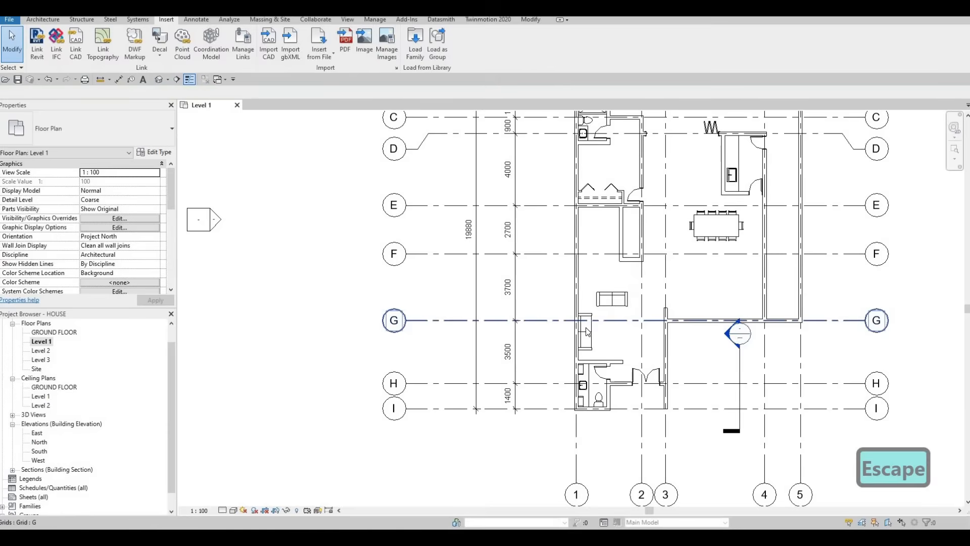
# - Place another Sofa 2, rotated vertically, beside the outer face of the grid 2 bedroom wall between grids D and E
pyautogui.click(588, 325)
pyautogui.press('c')
pyautogui.press('s')
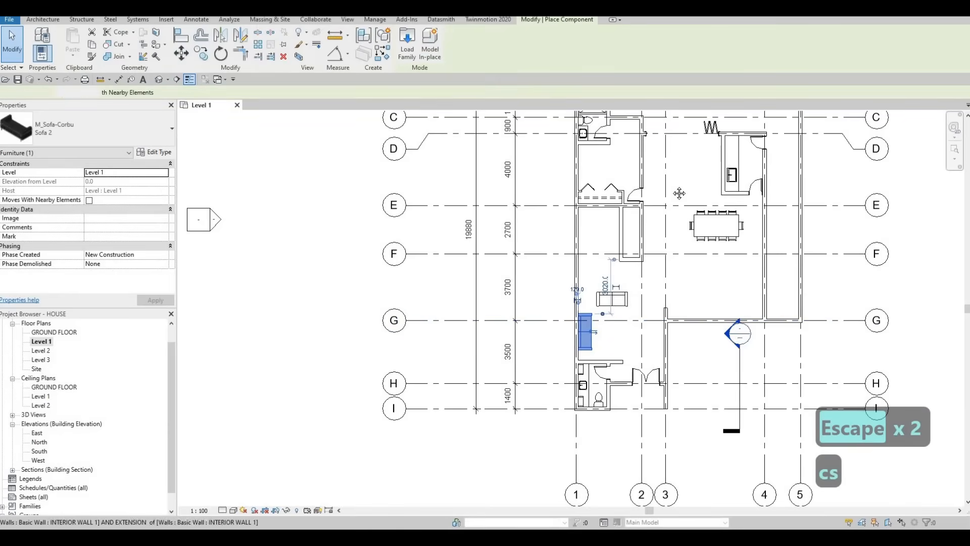
pyautogui.scroll(2, 657, 168)
pyautogui.press('space')
pyautogui.press('space')
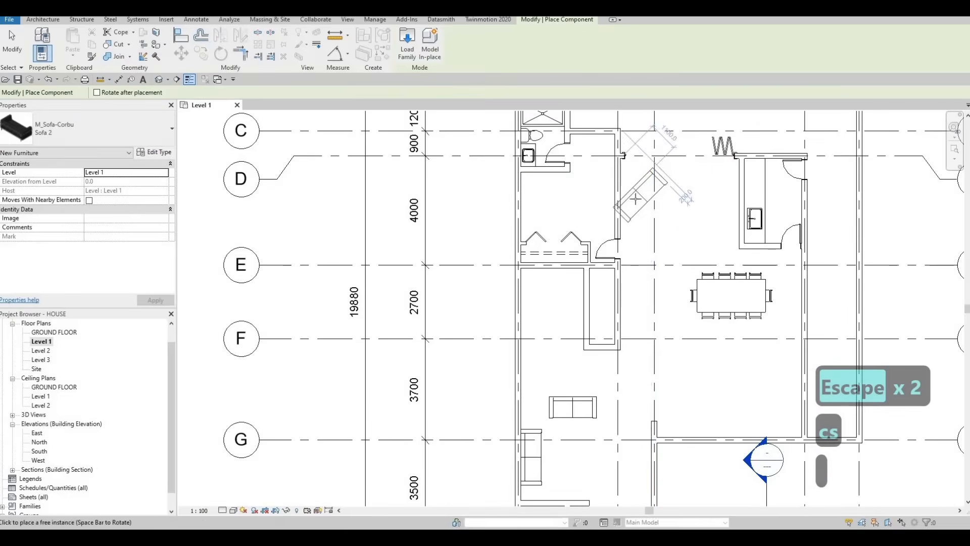
pyautogui.scroll(2, 629, 203)
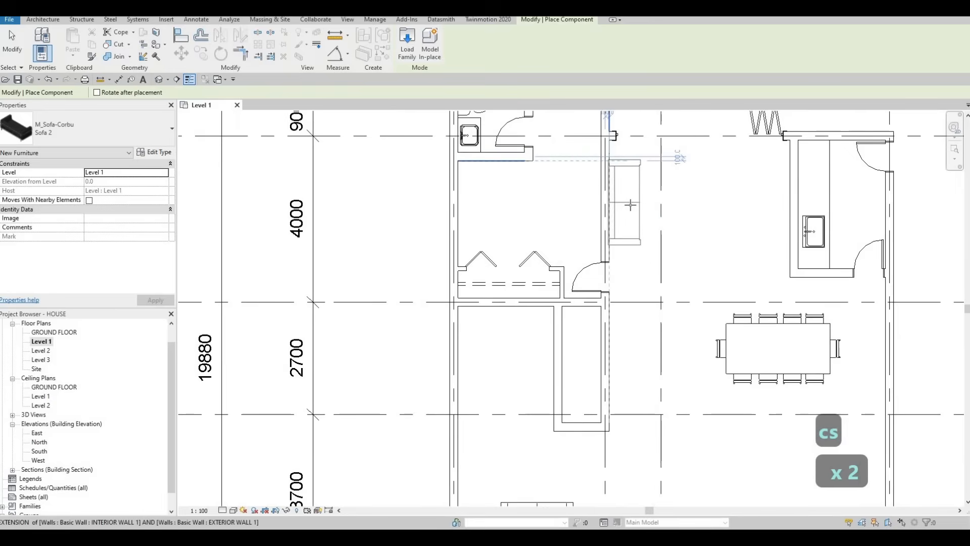
pyautogui.scroll(2, 630, 204)
pyautogui.scroll(1, 630, 205)
pyautogui.press('Escape')
pyautogui.press('Escape')
pyautogui.press('Escape')
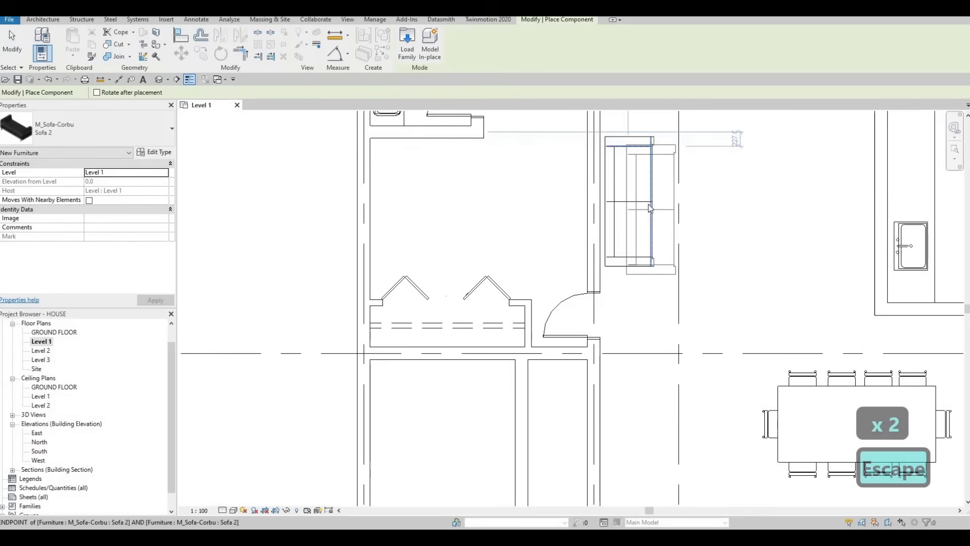
# - Align the back of the new sofa between grids D and E with the face of the grid 2 bedroom wall
pyautogui.press('a')
pyautogui.press('l')
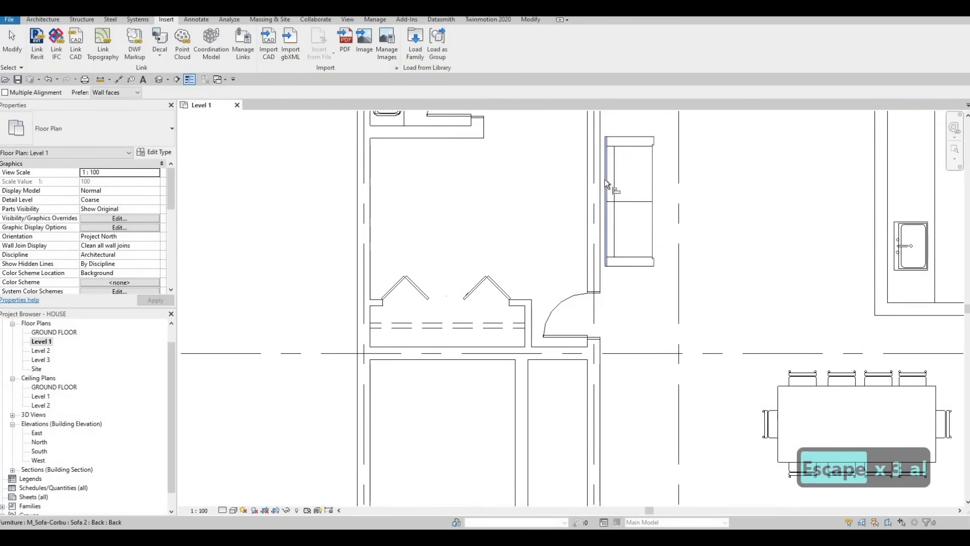
pyautogui.click(604, 179)
pyautogui.press('Escape')
pyautogui.press('Escape')
pyautogui.scroll(-5, 581, 253)
pyautogui.press('Escape')
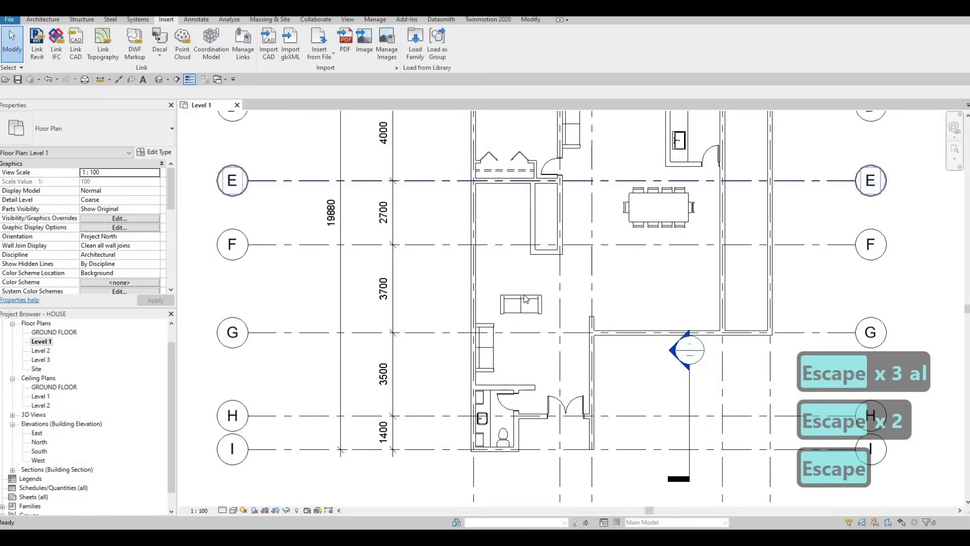
pyautogui.click(526, 299)
pyautogui.press('c')
pyautogui.press('s')
pyautogui.moveTo(618, 163); pyautogui.dragTo(591, 242, button='middle')
pyautogui.press('space')
pyautogui.press('space')
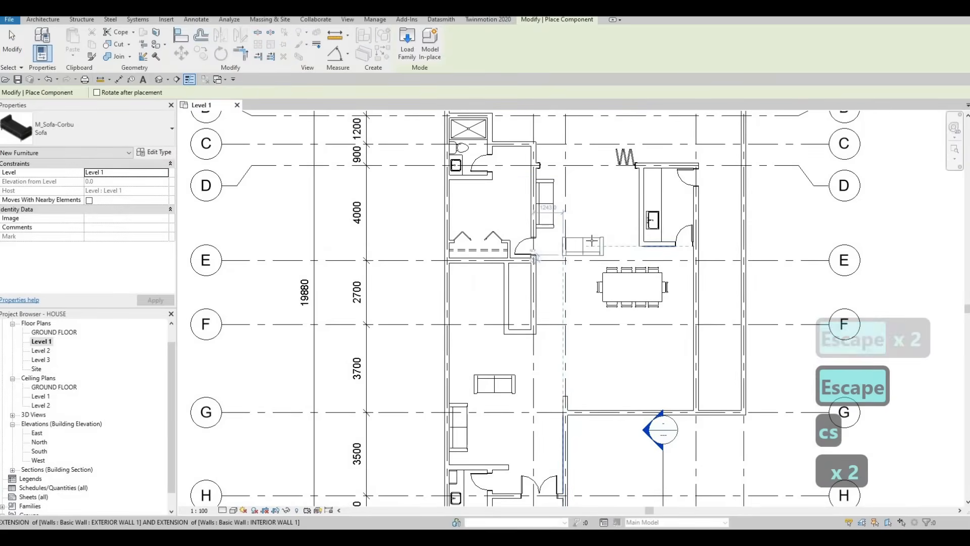
pyautogui.press('Escape')
pyautogui.press('Escape')
pyautogui.press('Escape')
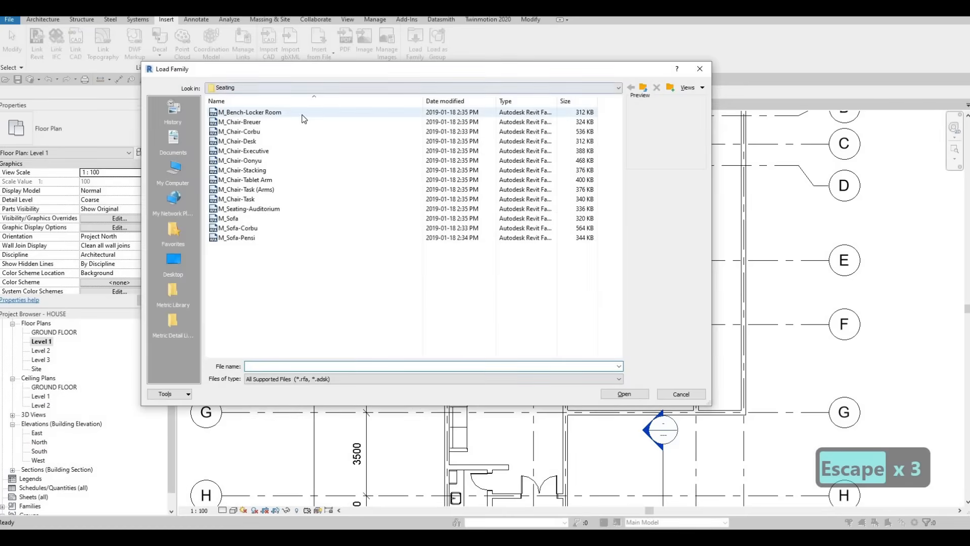
# - Browse the Seating folder's family previews and load the M_Chair-Desk family
pyautogui.click(302, 113)
pyautogui.press('Down')
pyautogui.press('Down')
pyautogui.press('Down')
pyautogui.press('Down')
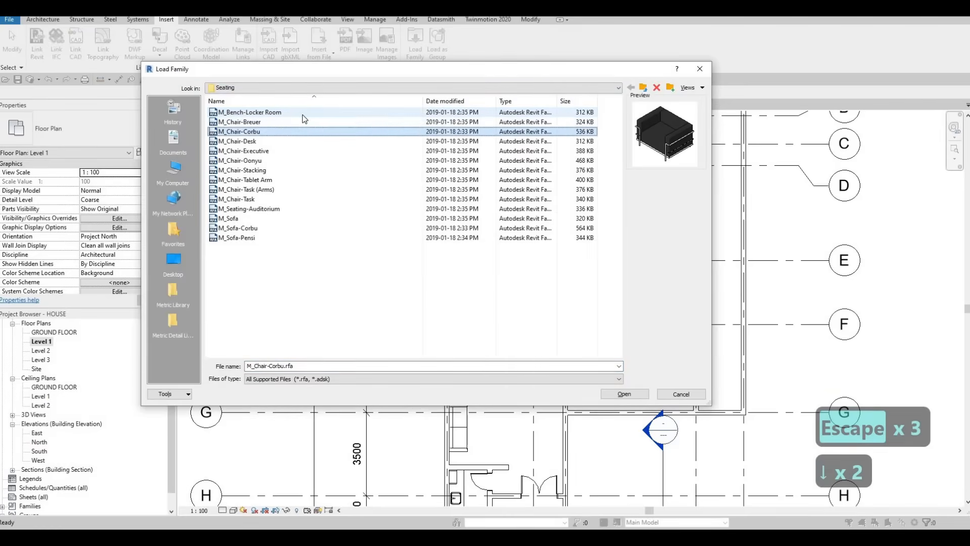
pyautogui.press('Up')
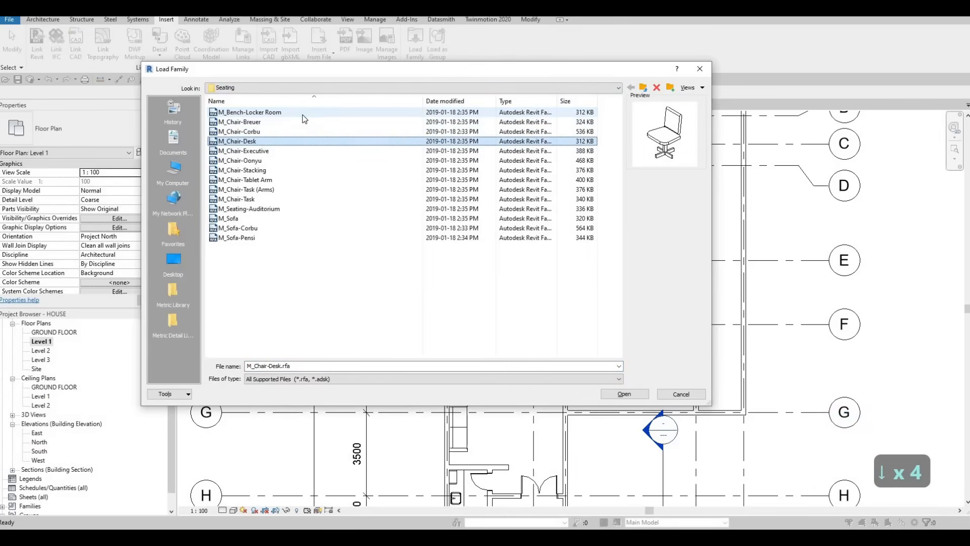
pyautogui.press('Down')
pyautogui.press('Down')
pyautogui.press('Down')
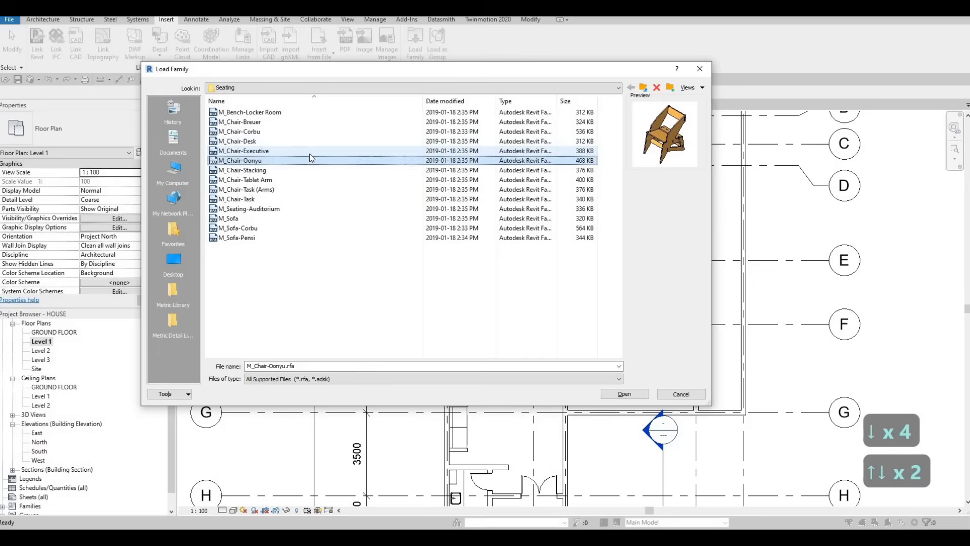
pyautogui.press('Down')
pyautogui.press('Down')
pyautogui.press('Down')
pyautogui.press('Down')
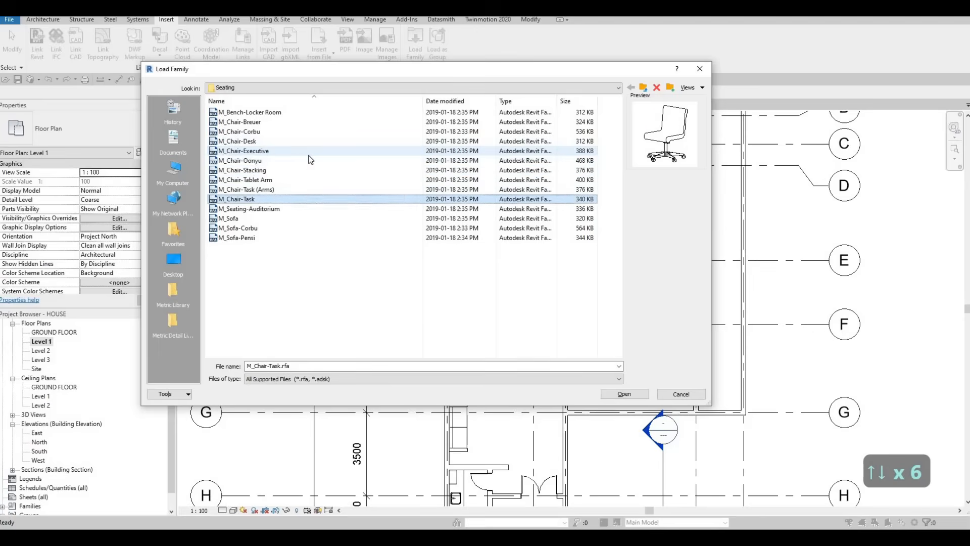
pyautogui.press('Down')
pyautogui.press('Down')
pyautogui.press('Up')
pyautogui.press('Up')
pyautogui.press('Up')
pyautogui.press('Up')
pyautogui.press('Up')
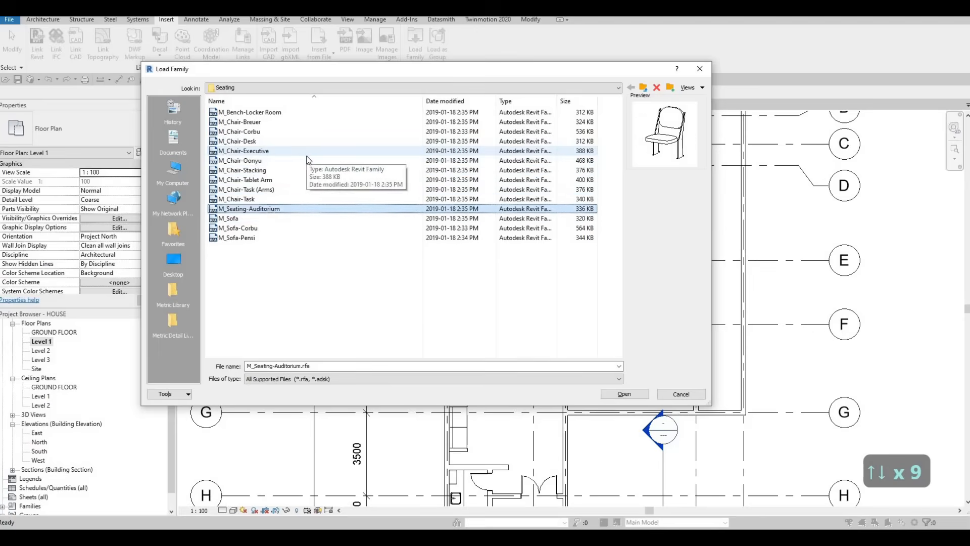
pyautogui.press('Up')
pyautogui.press('Up')
pyautogui.press('Up')
pyautogui.press('Up')
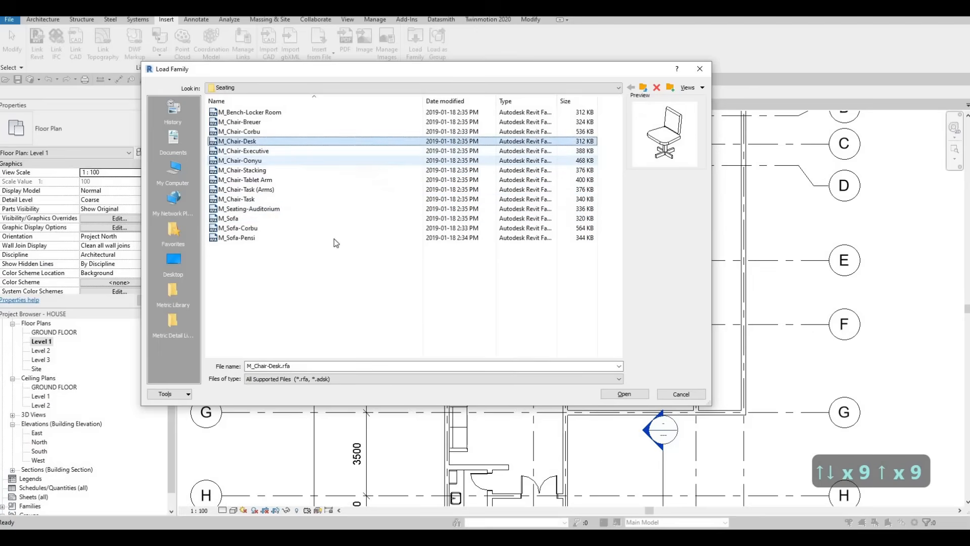
pyautogui.press('Return')
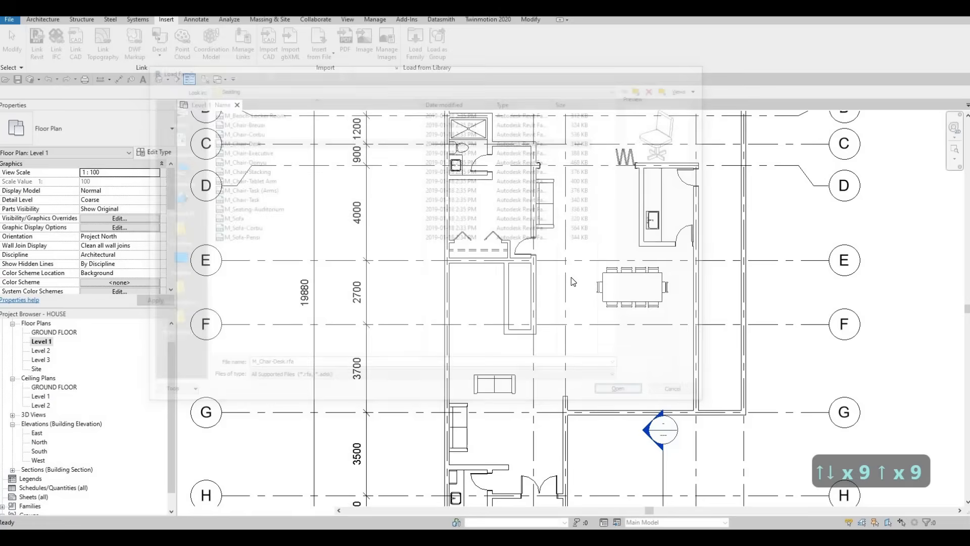
# - Place a rotated M_Chair-Desk at the bedroom door opening near grids 2 and E
pyautogui.press('c')
pyautogui.press('m')
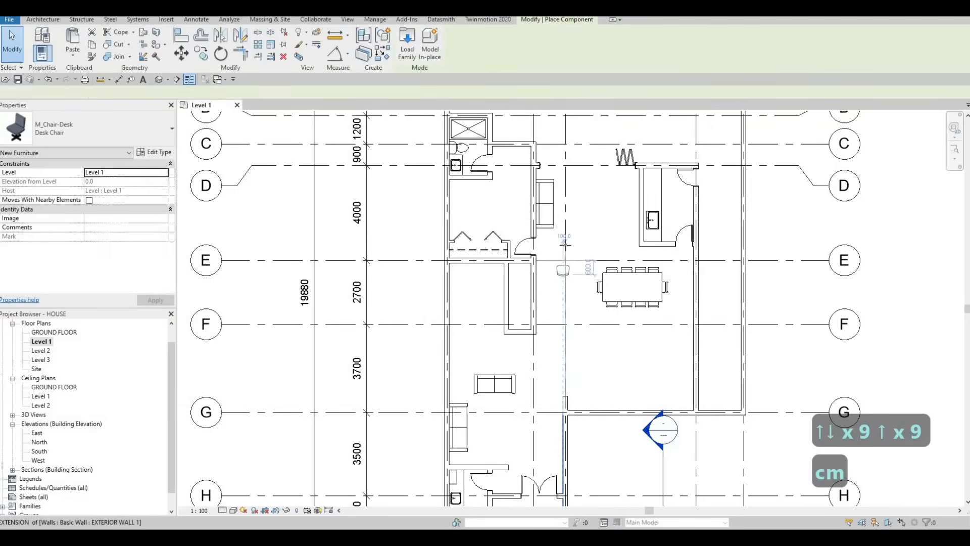
pyautogui.scroll(2, 580, 255)
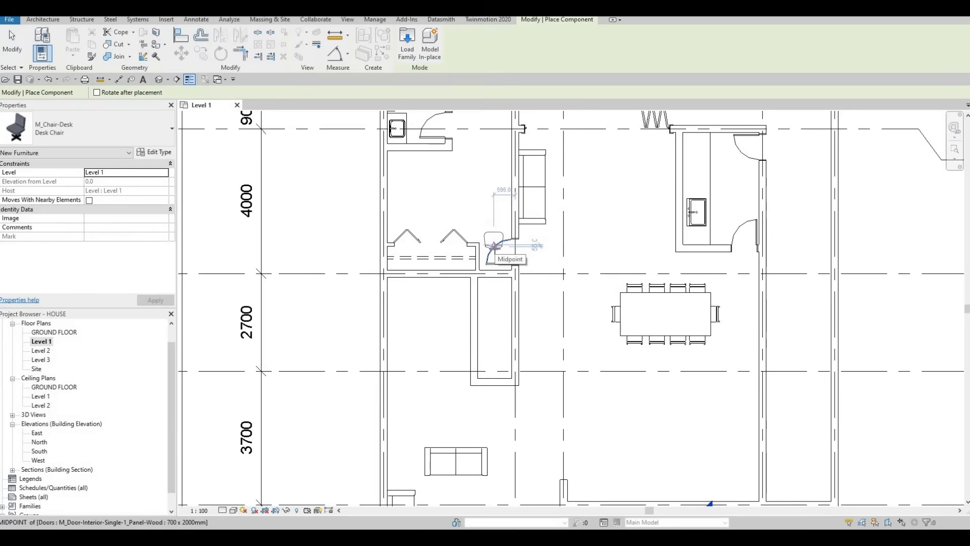
pyautogui.press('space')
pyautogui.press('space')
pyautogui.press('space')
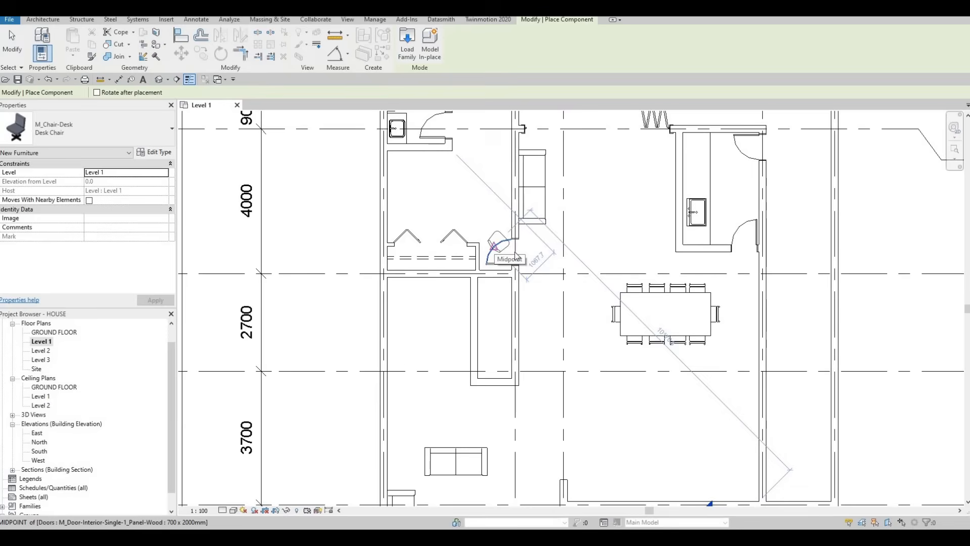
pyautogui.click(516, 255)
pyautogui.press('Escape')
pyautogui.press('Escape')
pyautogui.scroll(2, 521, 246)
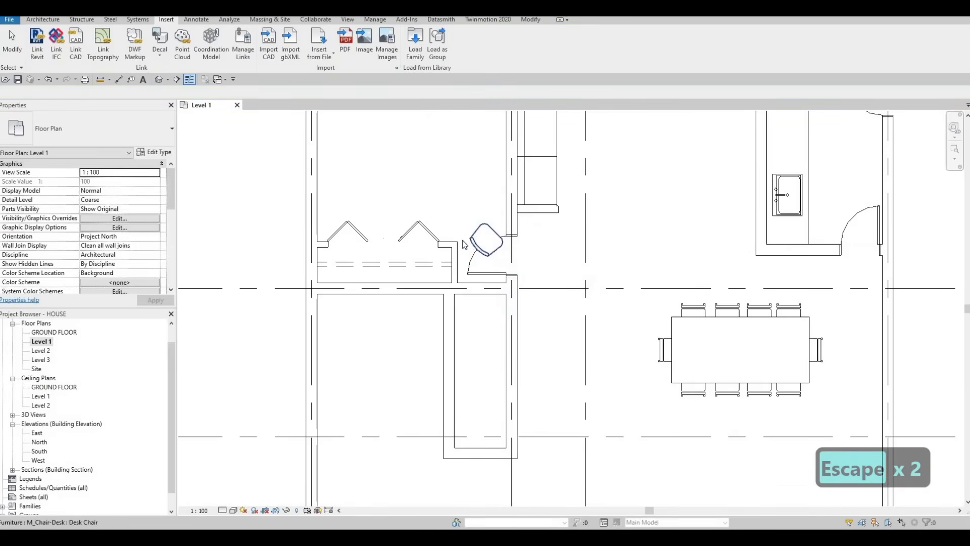
# - Move the desk chair out of the doorway to the open area just past grid 3, above grid E
pyautogui.moveTo(489, 228); pyautogui.dragTo(618, 236)
pyautogui.press('Escape')
pyautogui.press('Escape')
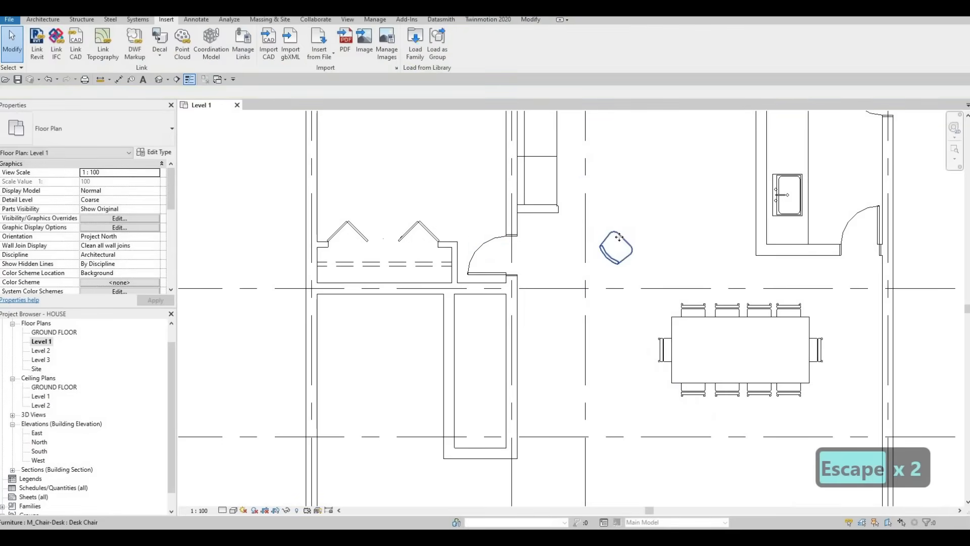
# - Copy the desk chair once to set a second one beside it on the kitchen side
pyautogui.click(617, 237)
pyautogui.press('c')
pyautogui.press('o')
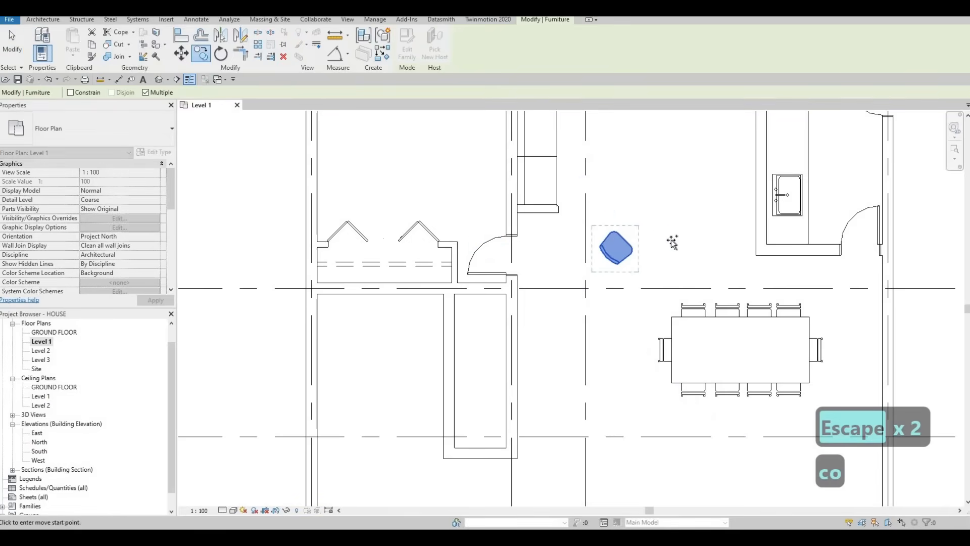
pyautogui.click(584, 248)
pyautogui.press('Escape')
pyautogui.press('Escape')
pyautogui.press('Escape')
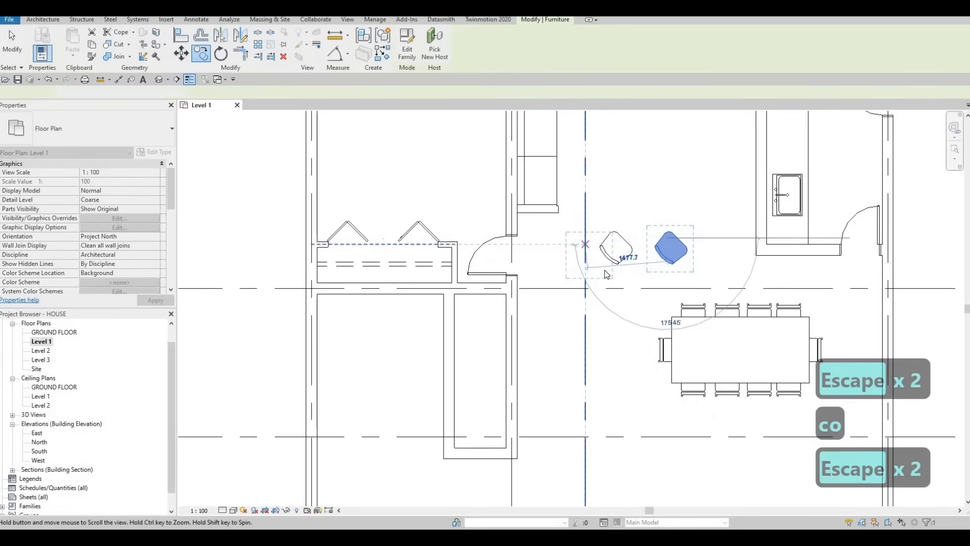
# - Nudge both desk chairs together slightly toward the grid 2 wall and up away from grid E
pyautogui.scroll(-3, 581, 320)
pyautogui.click(612, 276)
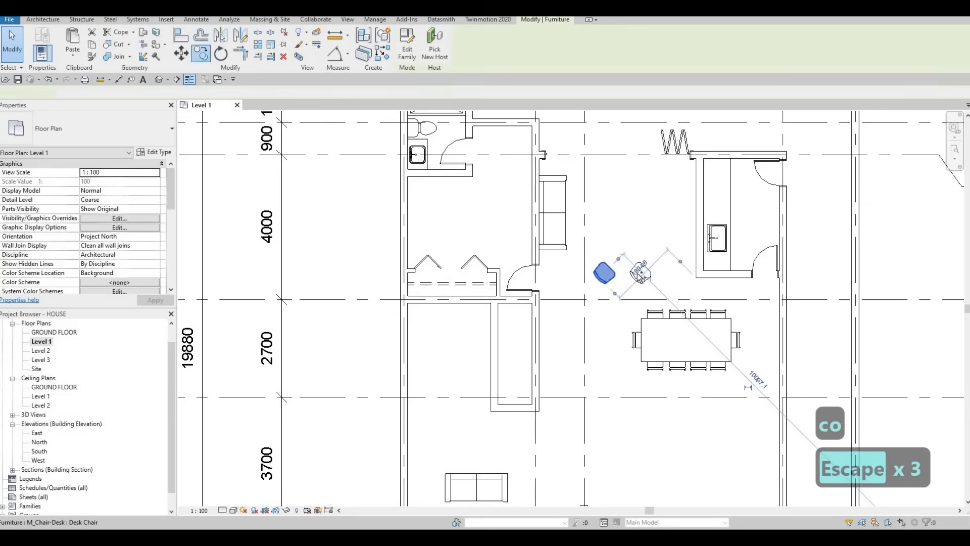
pyautogui.keyDown('ctrl'); pyautogui.click(631, 274); pyautogui.keyUp('ctrl')
pyautogui.press('Left')
pyautogui.press('Left')
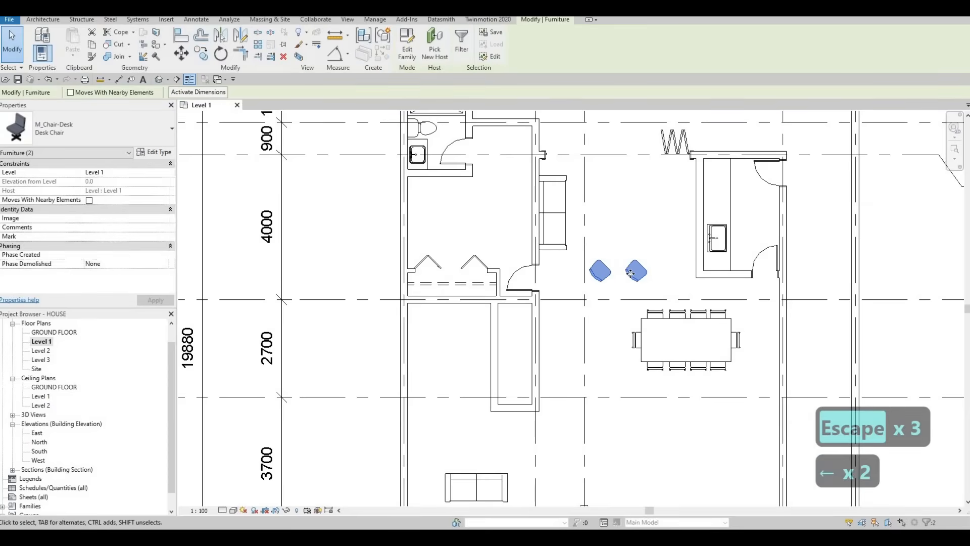
pyautogui.press('Up')
pyautogui.press('Up')
pyautogui.press('Down')
pyautogui.press('Left')
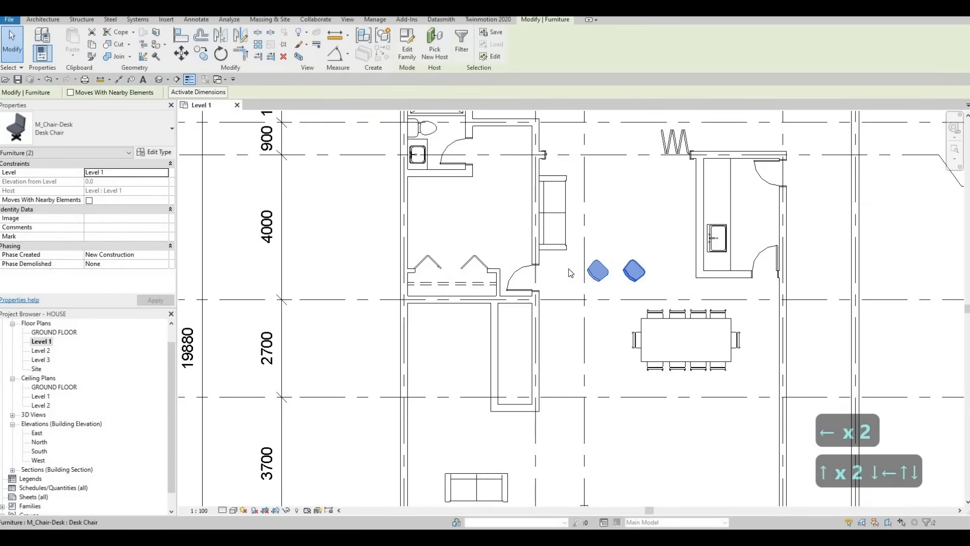
pyautogui.press('Up')
# - Nudge the vertical sofa along the grid 2 bedroom wall, ending slightly closer to grid E
pyautogui.click(560, 248)
pyautogui.press('Up')
pyautogui.press('Up')
pyautogui.press('Up')
pyautogui.press('Up')
pyautogui.press('Up')
pyautogui.press('Up')
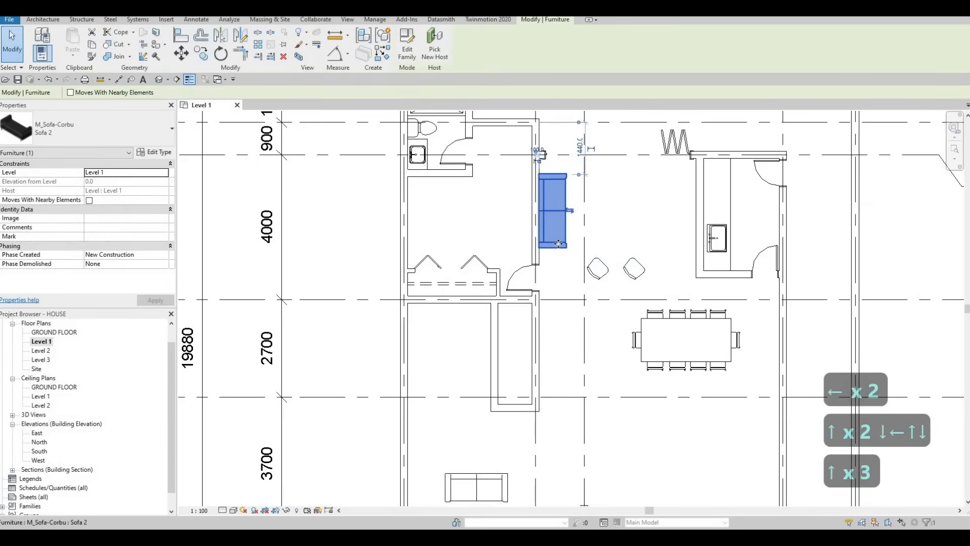
pyautogui.press('Down')
pyautogui.press('Up')
pyautogui.press('Down')
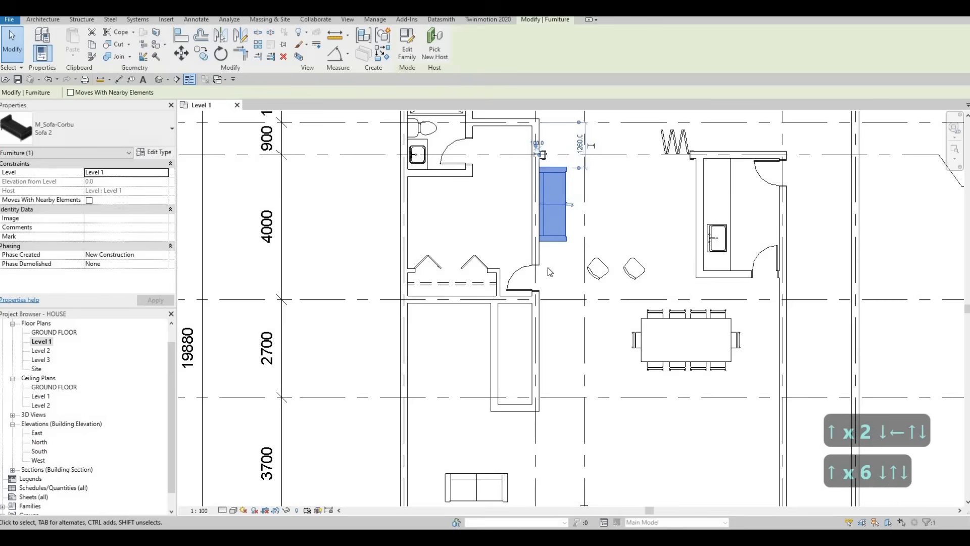
pyautogui.press('Down')
pyautogui.press('Down')
pyautogui.press('Down')
pyautogui.press('Down')
pyautogui.press('Down')
pyautogui.press('Down')
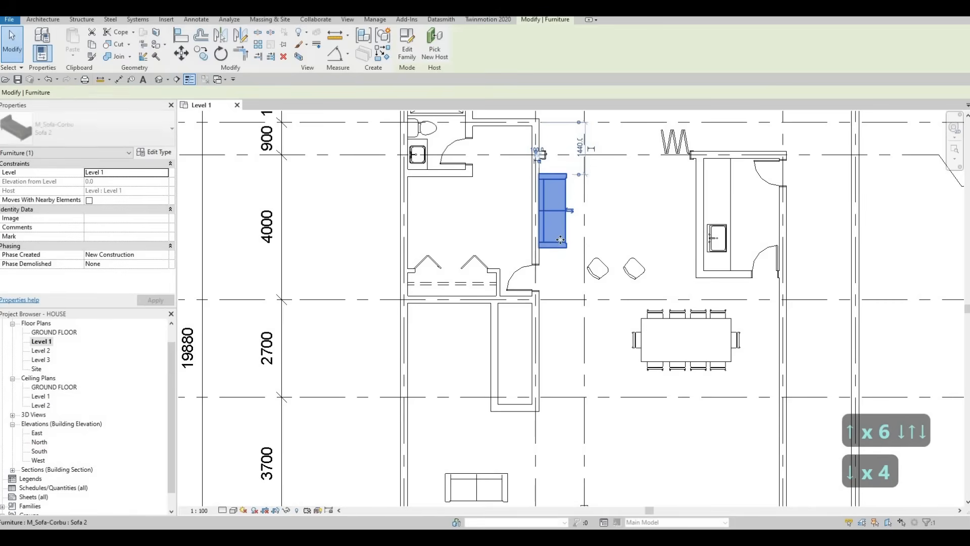
pyautogui.press('Down')
pyautogui.press('Down')
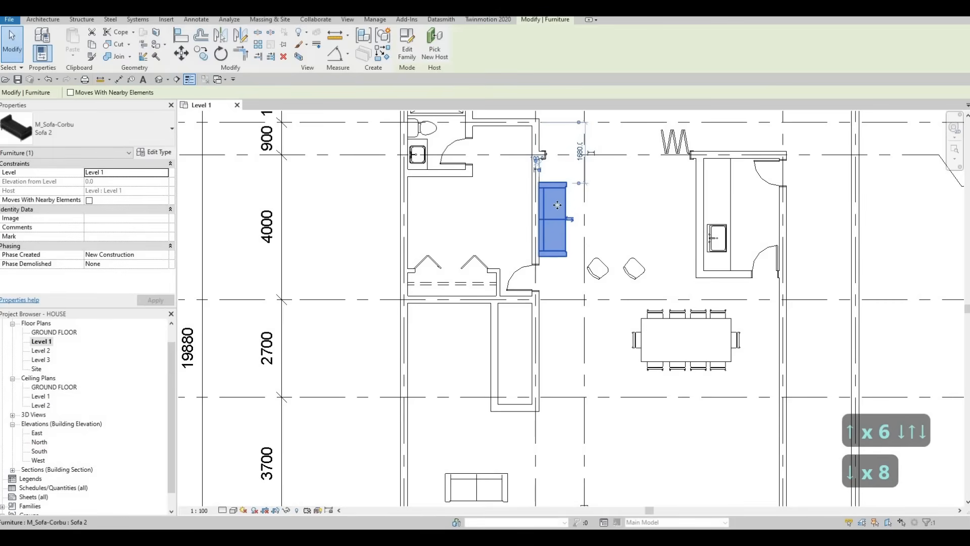
pyautogui.press('Up')
pyautogui.press('Down')
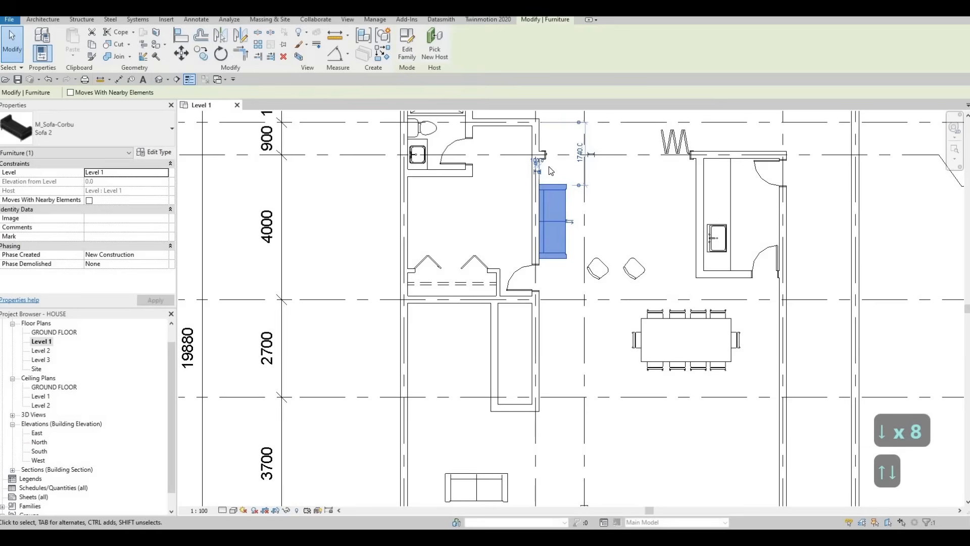
# - Nudge each of the two desk chairs individually a little closer to the sofa wall
pyautogui.click(598, 269)
pyautogui.press('Left')
pyautogui.press('Left')
pyautogui.press('Left')
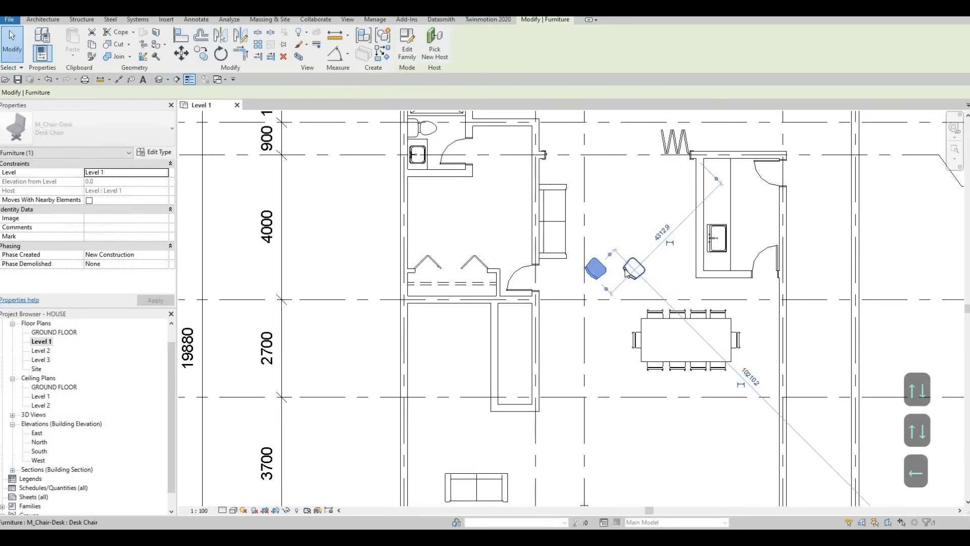
pyautogui.click(625, 271)
pyautogui.press('Left')
pyautogui.press('Left')
pyautogui.press('Left')
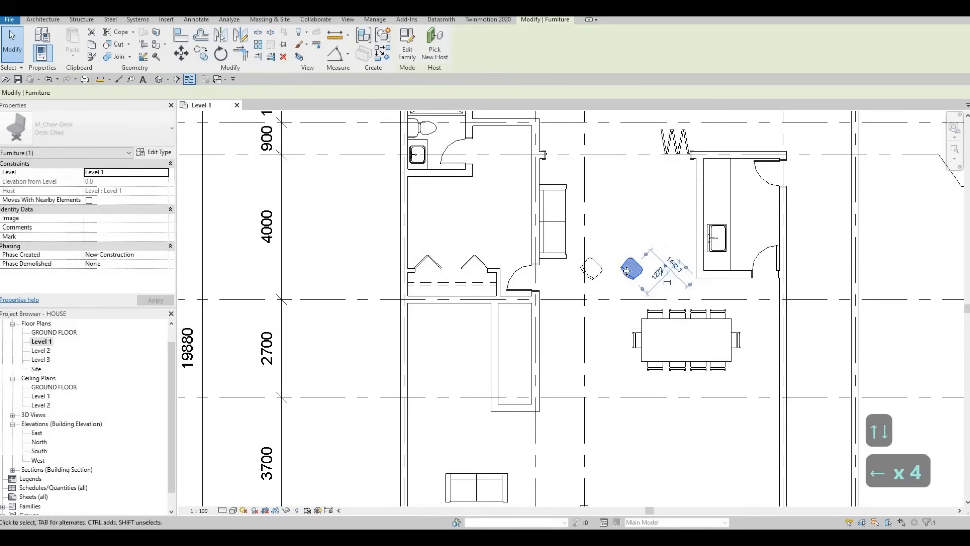
pyautogui.press('Escape')
pyautogui.moveTo(710, 209)
pyautogui.mouseDown(button='middle')
pyautogui.moveTo(695, 234)
pyautogui.moveTo(718, 205)
pyautogui.mouseUp(button='middle')
pyautogui.press('Escape')
pyautogui.scroll(-1, 677, 236)
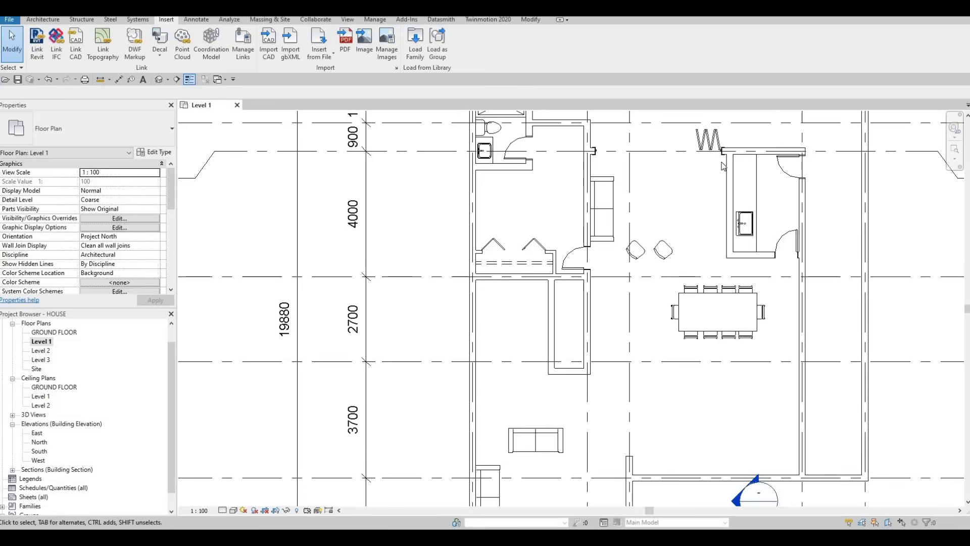
pyautogui.moveTo(710, 170); pyautogui.dragTo(709, 192, button='middle')
pyautogui.scroll(-1, 708, 192)
pyautogui.moveTo(697, 245); pyautogui.dragTo(615, 248, button='middle')
pyautogui.scroll(-2, 687, 245)
pyautogui.press('Escape')
pyautogui.press('Escape')
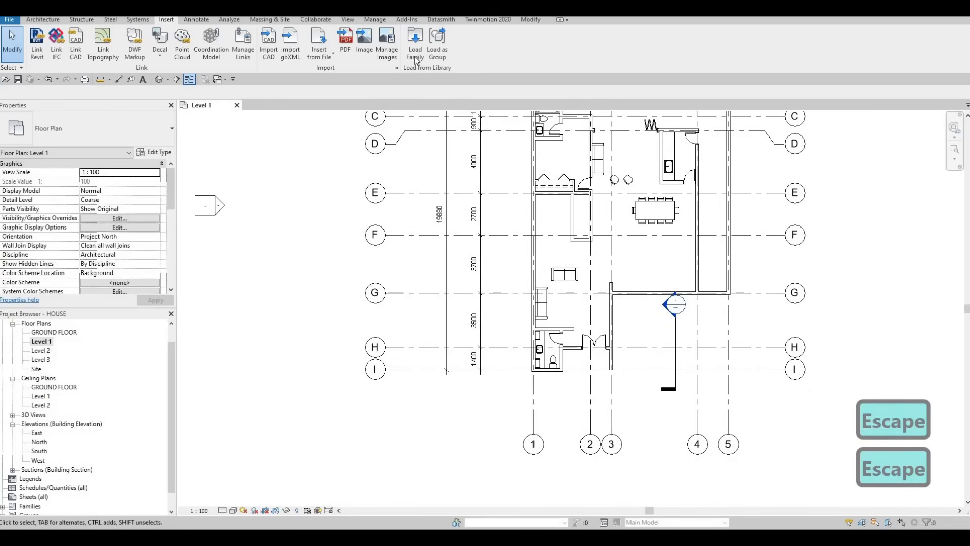
# - Load the M_Table-Coffee family from the Furniture library's Tables folder
pyautogui.click(415, 43)
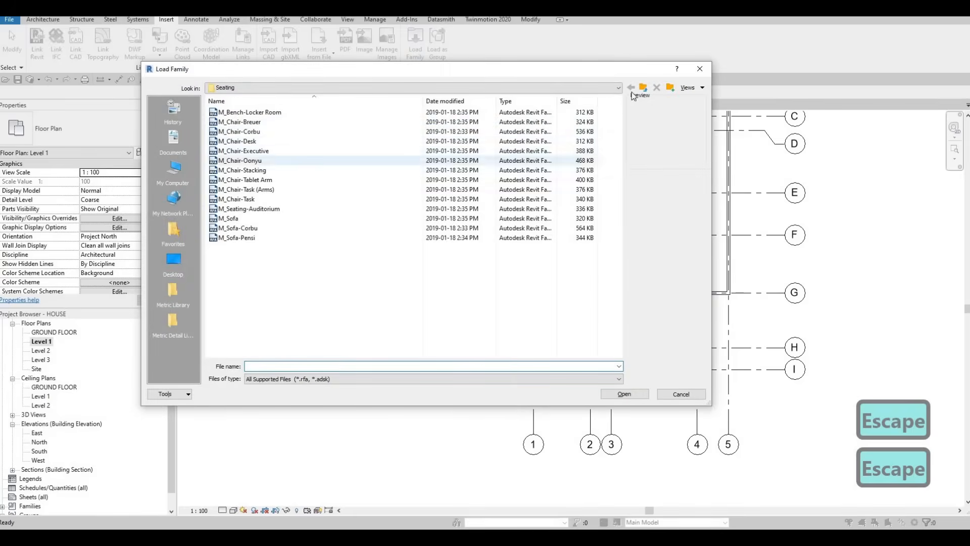
pyautogui.press('BackSpace')
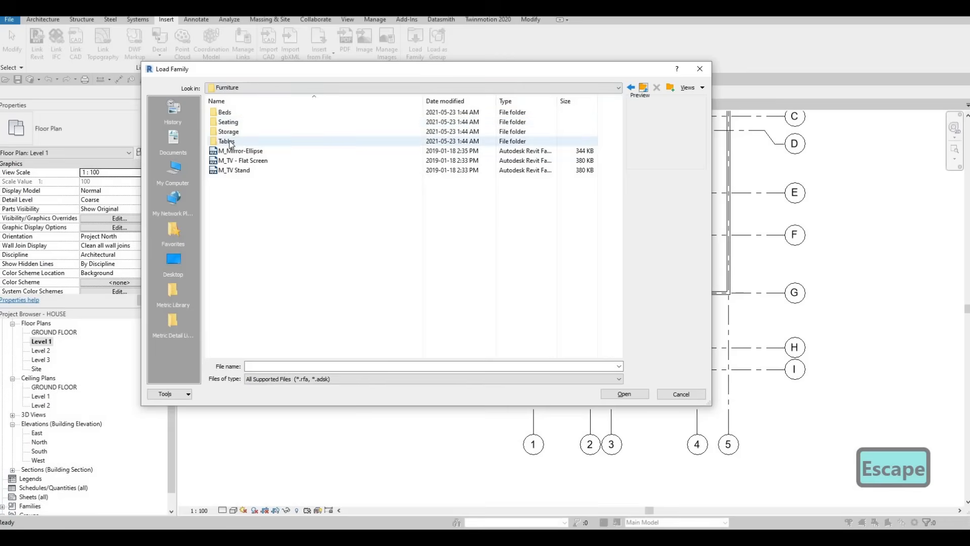
pyautogui.doubleClick(227, 141)
pyautogui.click(255, 122)
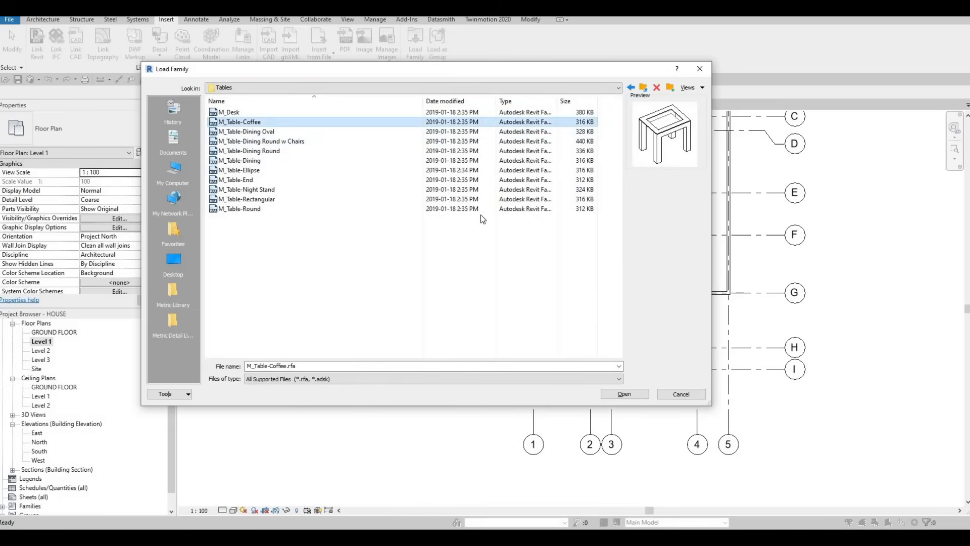
pyautogui.click(635, 395)
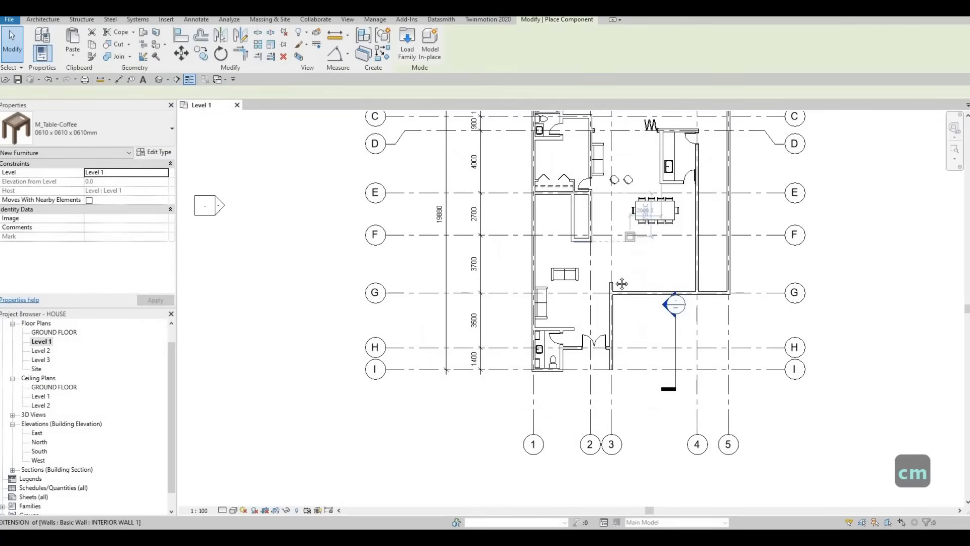
# - Place a 0610 x 0610 x 0610mm coffee table between the vertical sofa and the kitchen, 1500 mm below grid D
pyautogui.scroll(5, 635, 164)
pyautogui.click(607, 240)
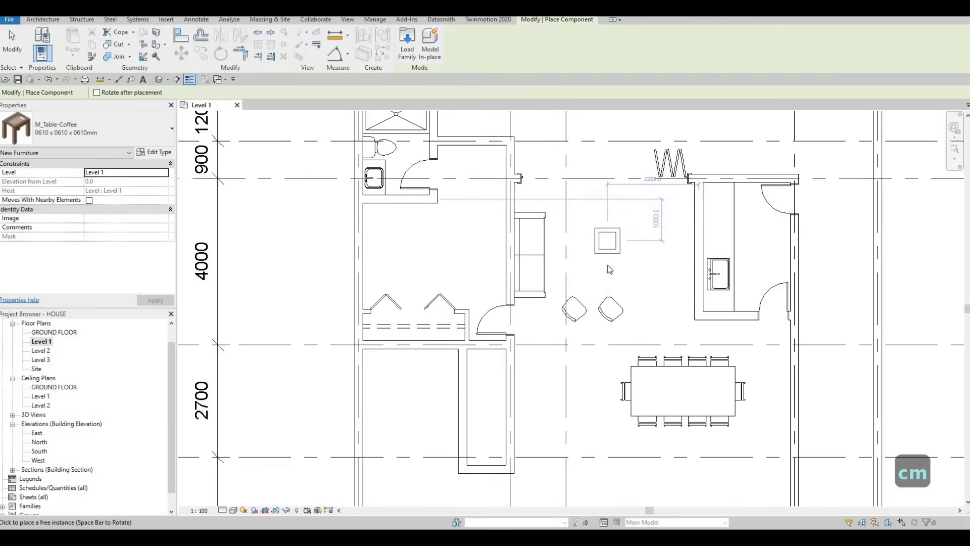
pyautogui.press('Escape')
pyautogui.press('Escape')
pyautogui.press('Escape')
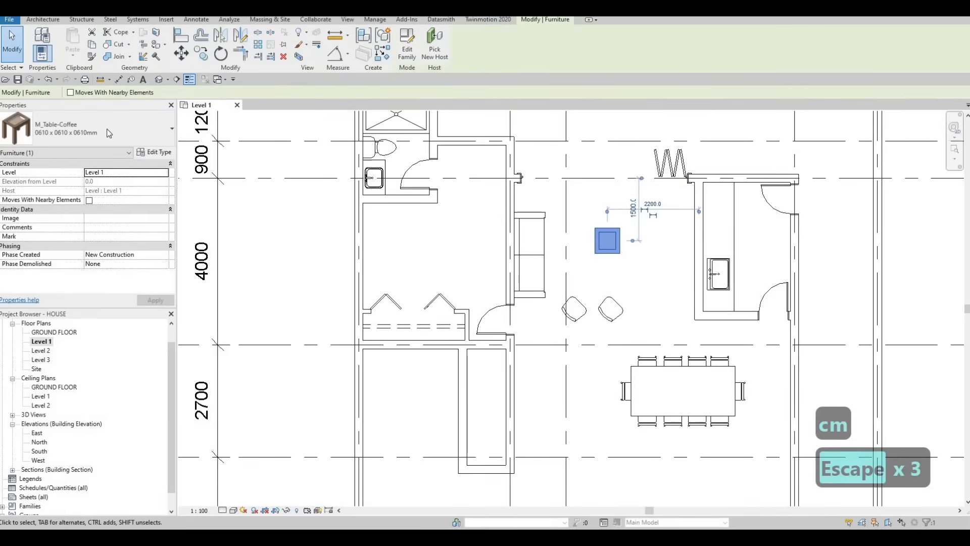
# - Change the coffee table's type, trying 0787 x 0711 x 0610mm before settling on 0915 x 1830 x 0457mm
pyautogui.click(96, 131)
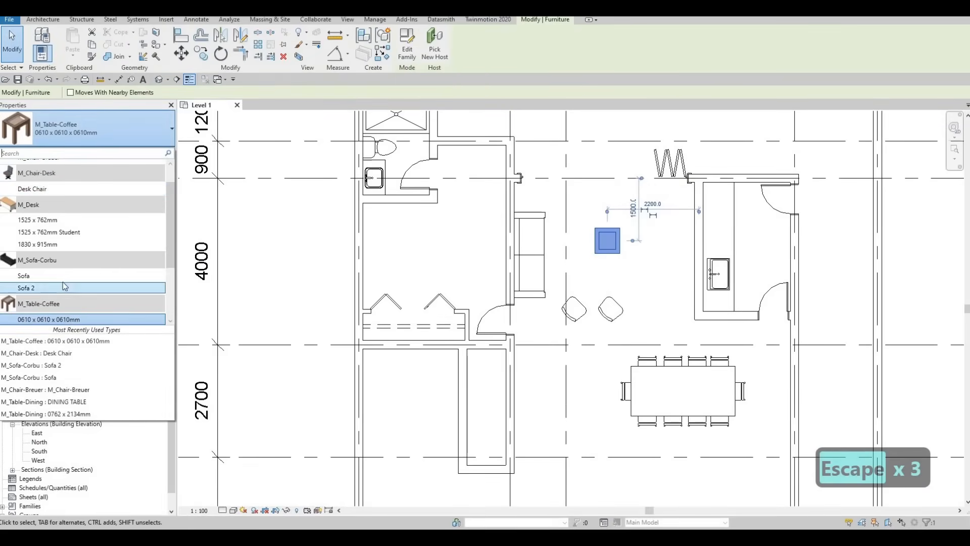
pyautogui.scroll(-3, 68, 263)
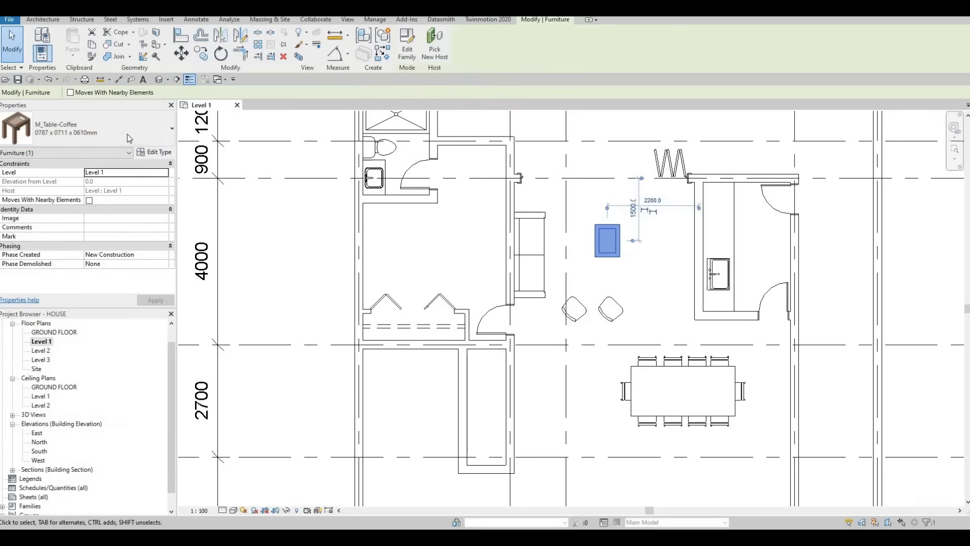
pyautogui.click(96, 130)
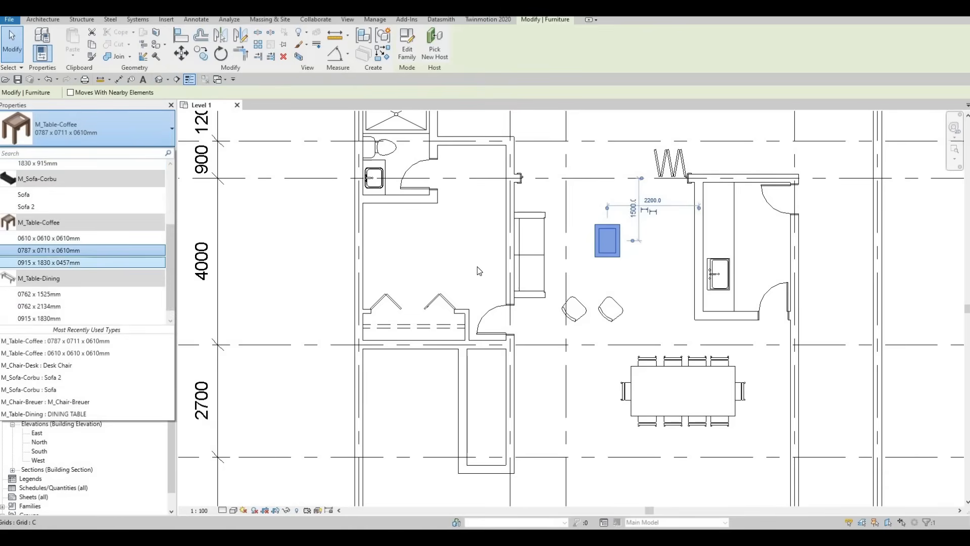
pyautogui.press('Escape')
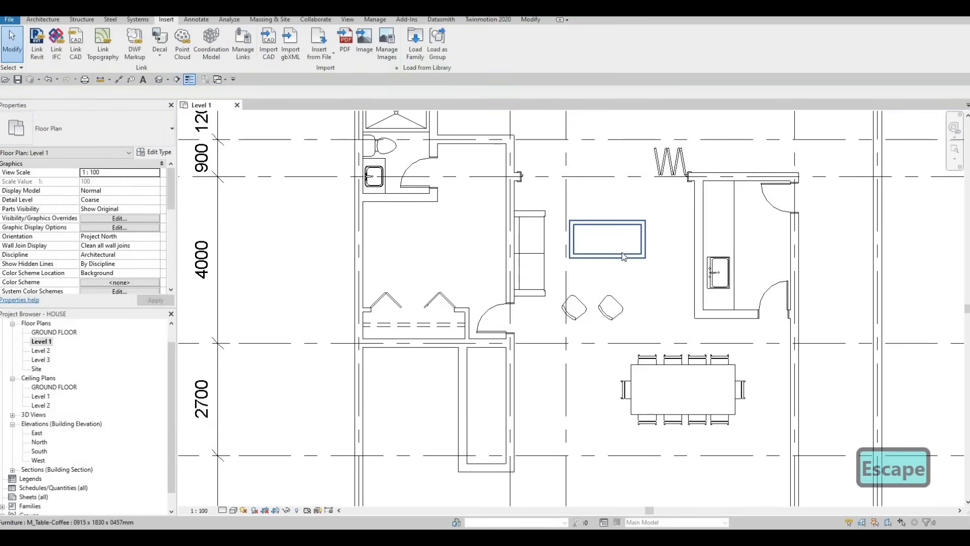
# - Rotate the coffee table parallel to the vertical sofa and position it about 2300 mm from grid 2 and 1700 mm below grid D
pyautogui.press('space')
pyautogui.moveTo(620, 245); pyautogui.dragTo(612, 239, button='middle')
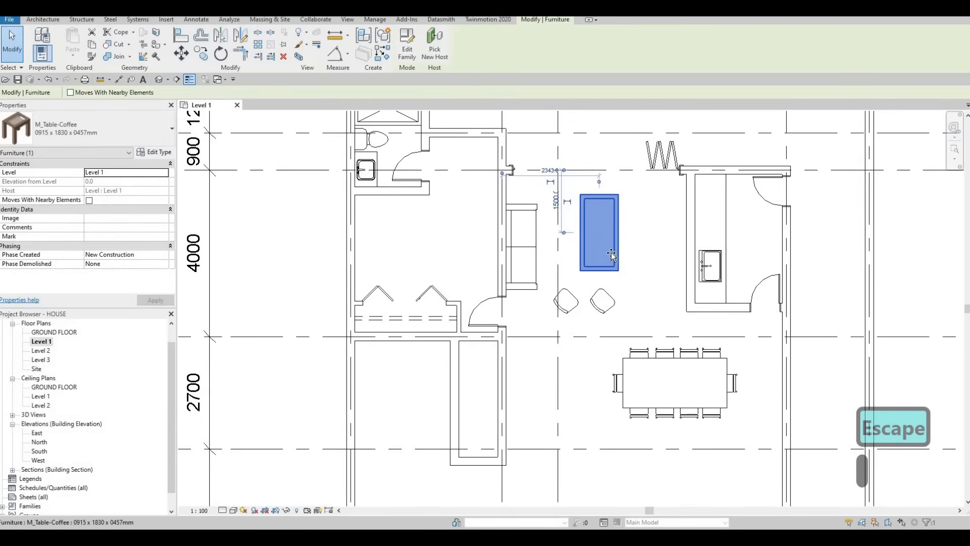
pyautogui.moveTo(611, 252); pyautogui.dragTo(614, 249)
pyautogui.moveTo(528, 227); pyautogui.dragTo(525, 236)
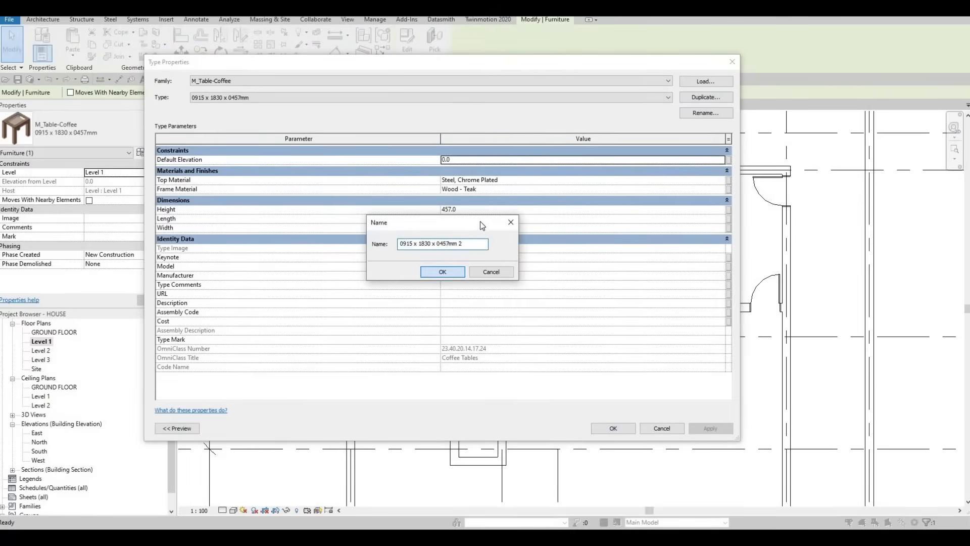
# - Duplicate the coffee table type as 0915 x 1830 x 0457mm 2 with width 700 and length 1500
pyautogui.press('Return')
pyautogui.click(470, 226)
pyautogui.write('700')
pyautogui.click(480, 219)
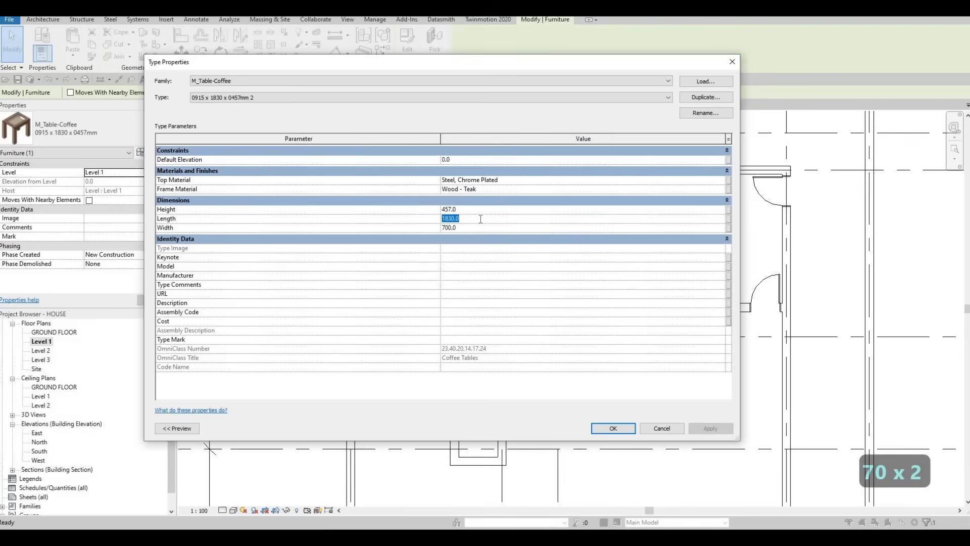
pyautogui.write('1500')
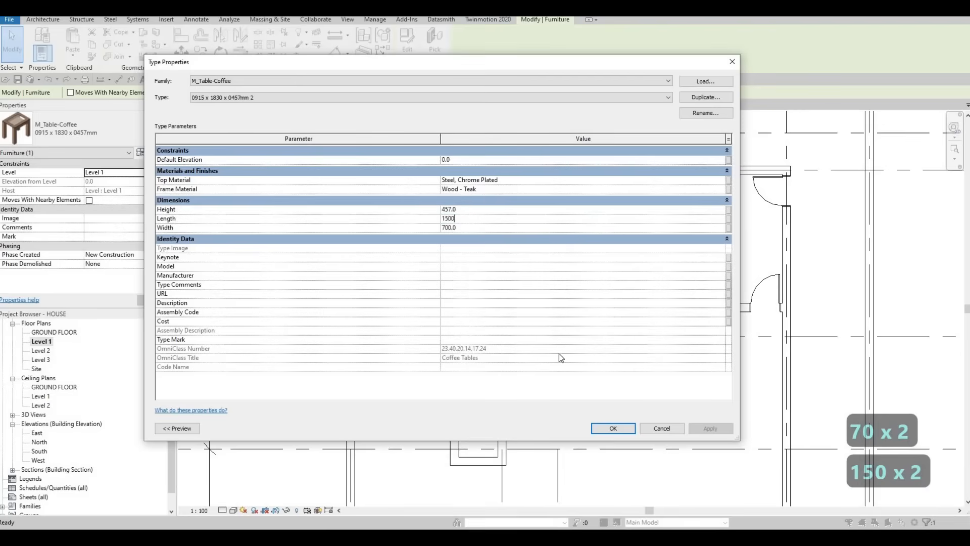
pyautogui.click(612, 428)
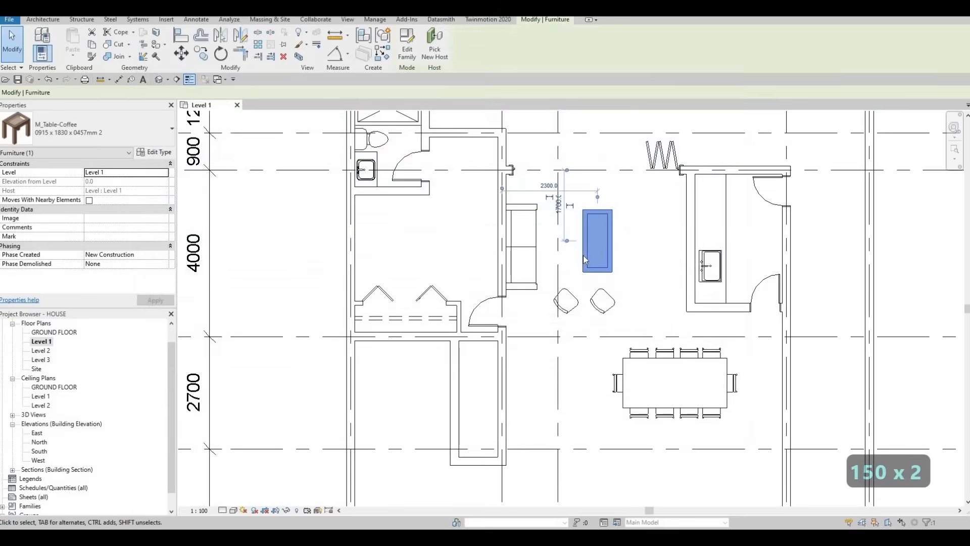
pyautogui.press('Escape')
pyautogui.press('Escape')
# - Move the resized coffee table closer to the living-area sofa, about 1900 mm from grid 2
pyautogui.scroll(1, 585, 256)
pyautogui.click(585, 257)
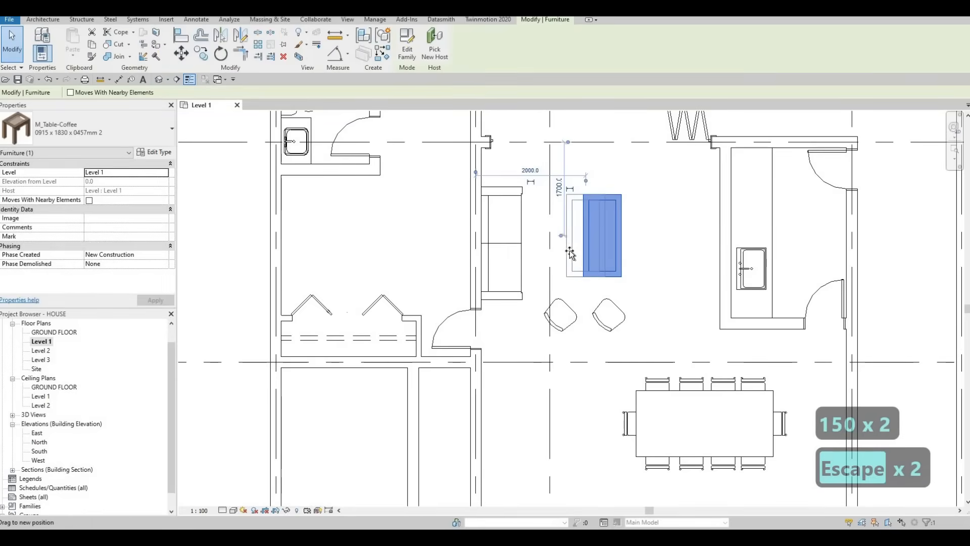
pyautogui.press('Escape')
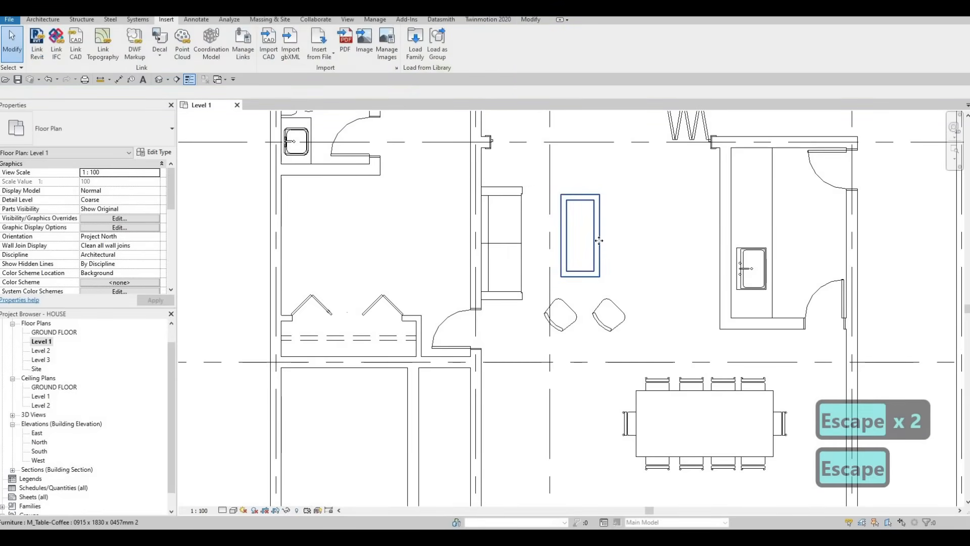
# - Place a matching 0915 x 1830 x 0457mm 2 coffee table, rotated vertically, beside the vertical sofa near grid G
pyautogui.click(598, 240)
pyautogui.press('c')
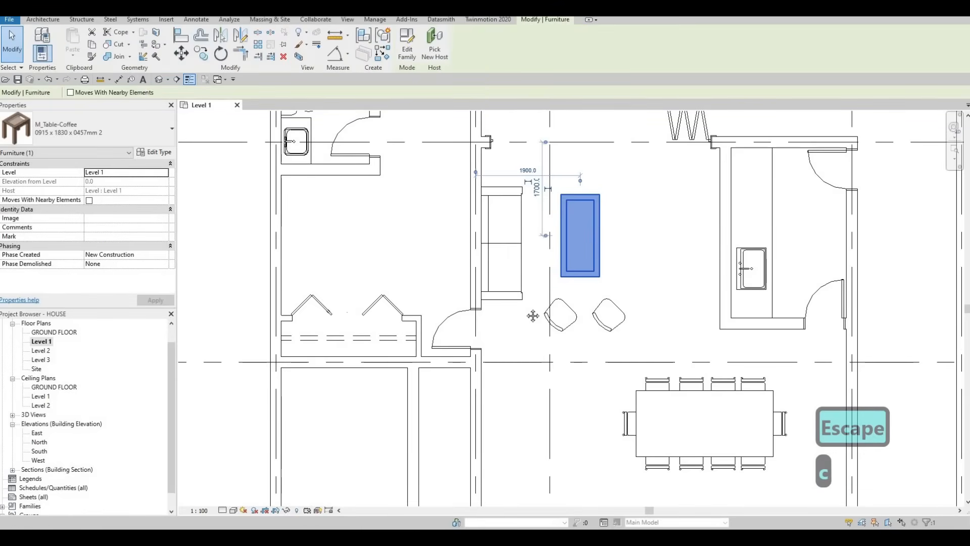
pyautogui.press('s')
pyautogui.moveTo(556, 447); pyautogui.dragTo(539, 270, button='middle')
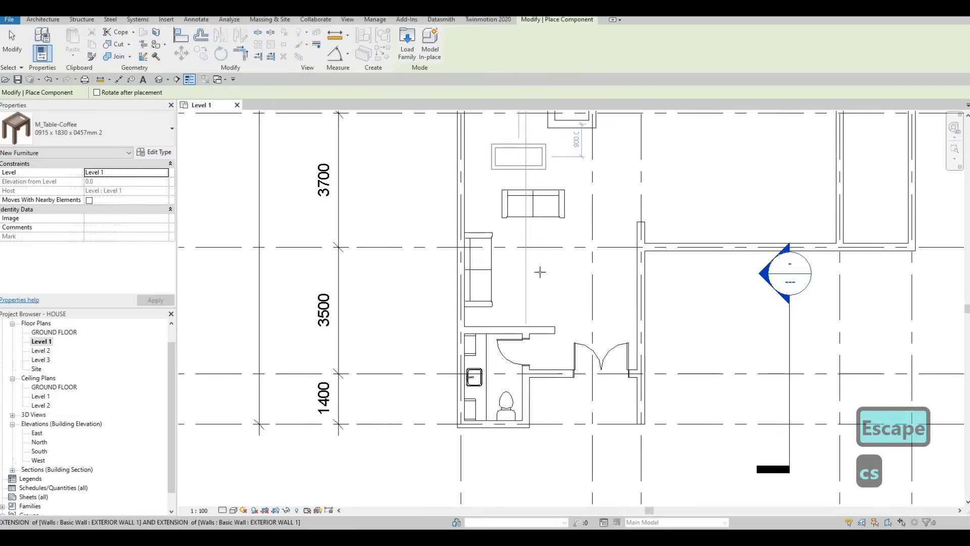
pyautogui.press('space')
pyautogui.press('space')
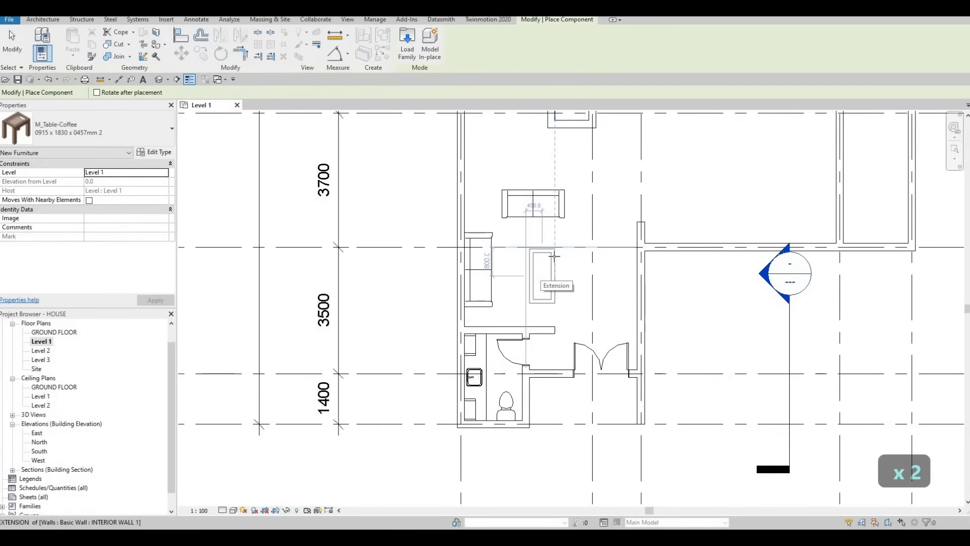
pyautogui.press('Escape')
pyautogui.press('Escape')
pyautogui.press('Escape')
pyautogui.scroll(-1, 540, 276)
pyautogui.moveTo(542, 275); pyautogui.dragTo(479, 311, button='middle')
pyautogui.press('Escape')
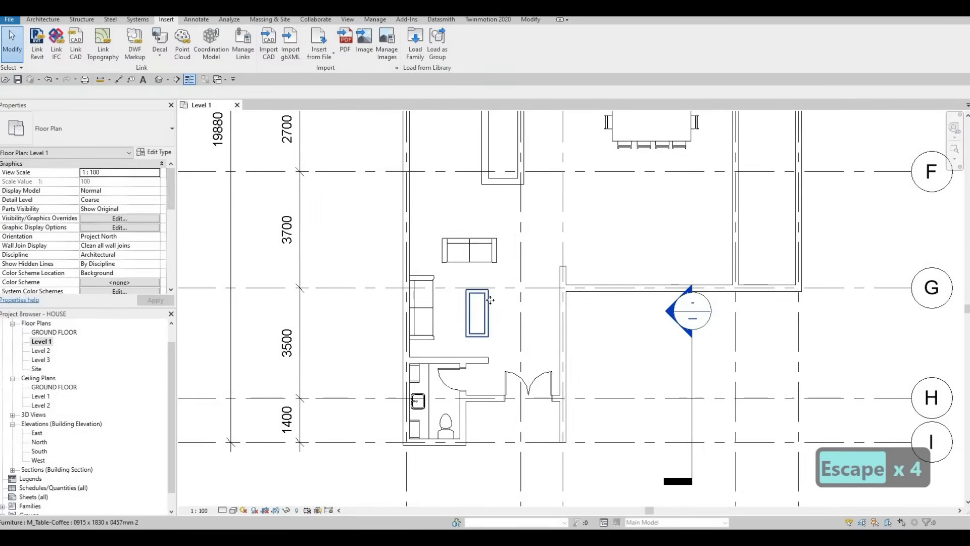
# - Nudge the new coffee table near grid G toward the vertical sofa, about 4140 mm below the closet wall near grid F
pyautogui.click(490, 301)
pyautogui.press('Left')
pyautogui.press('Left')
pyautogui.press('Up')
pyautogui.press('Up')
pyautogui.press('Left')
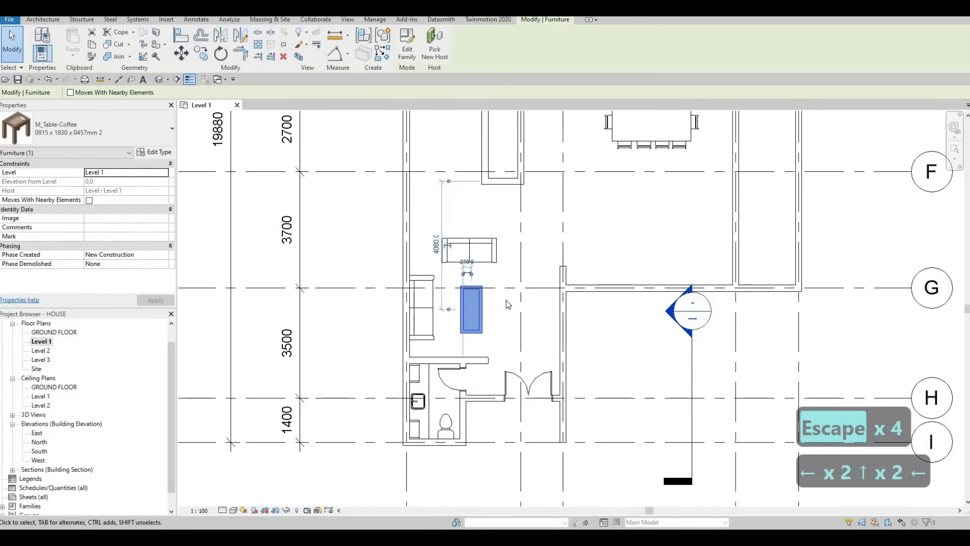
pyautogui.press('Down')
pyautogui.moveTo(433, 306); pyautogui.dragTo(438, 309, button='middle')
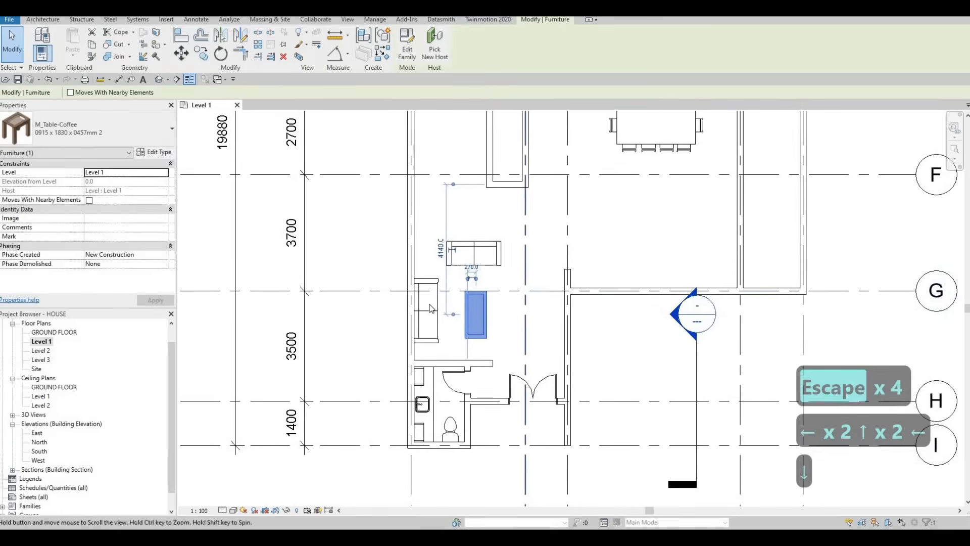
# - Nudge the vertical Sofa 2 near grid G slightly up along the exterior wall toward grid F
pyautogui.press('Escape')
pyautogui.press('Escape')
pyautogui.click(434, 303)
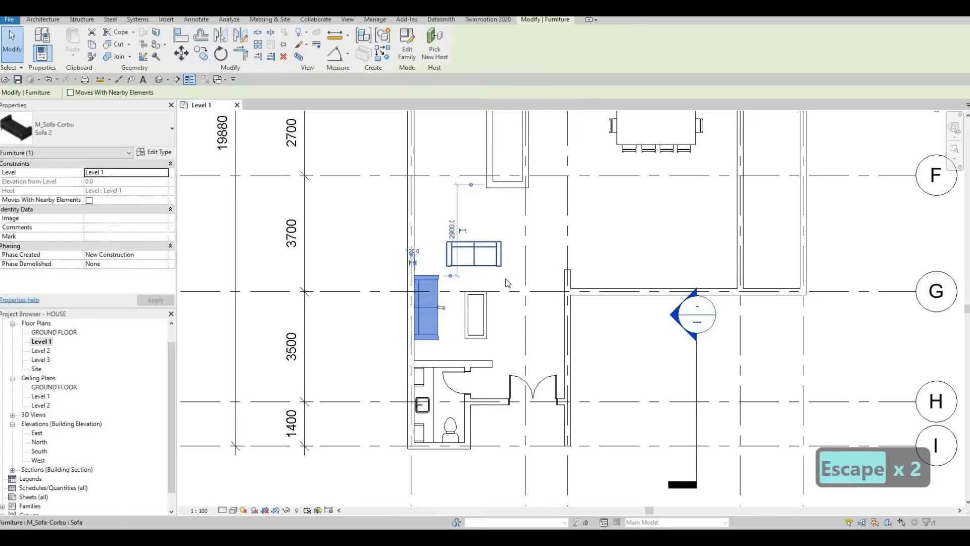
pyautogui.scroll(-3, 505, 278)
pyautogui.press('Up')
pyautogui.press('Up')
pyautogui.press('Escape')
pyautogui.press('Escape')
pyautogui.scroll(2, 416, 117)
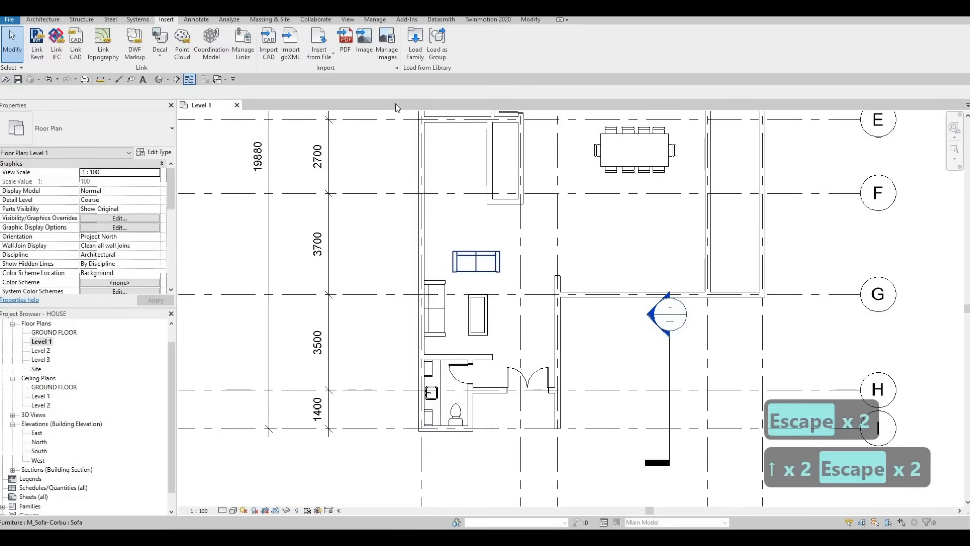
# - Load the M_Table-Night Stand family from the Tables library folder
pyautogui.click(414, 43)
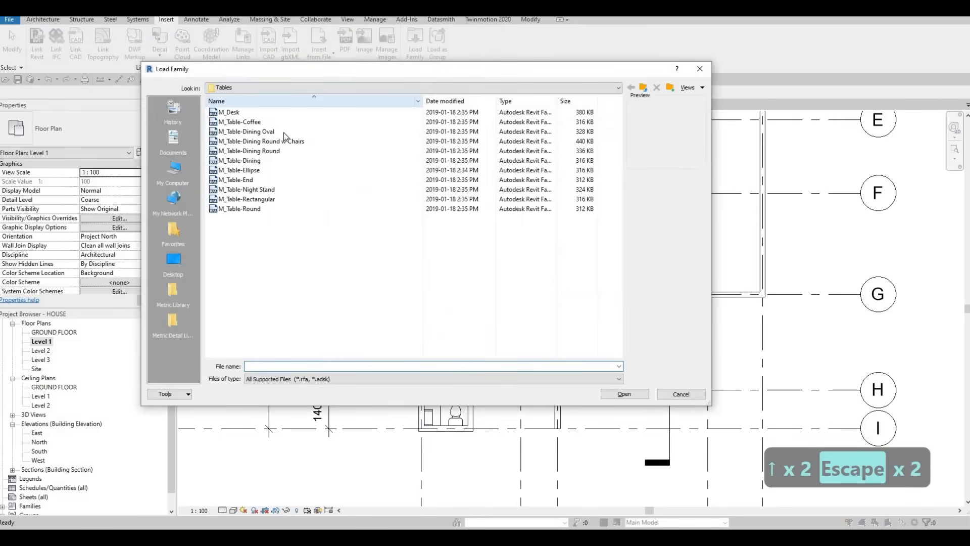
pyautogui.click(259, 189)
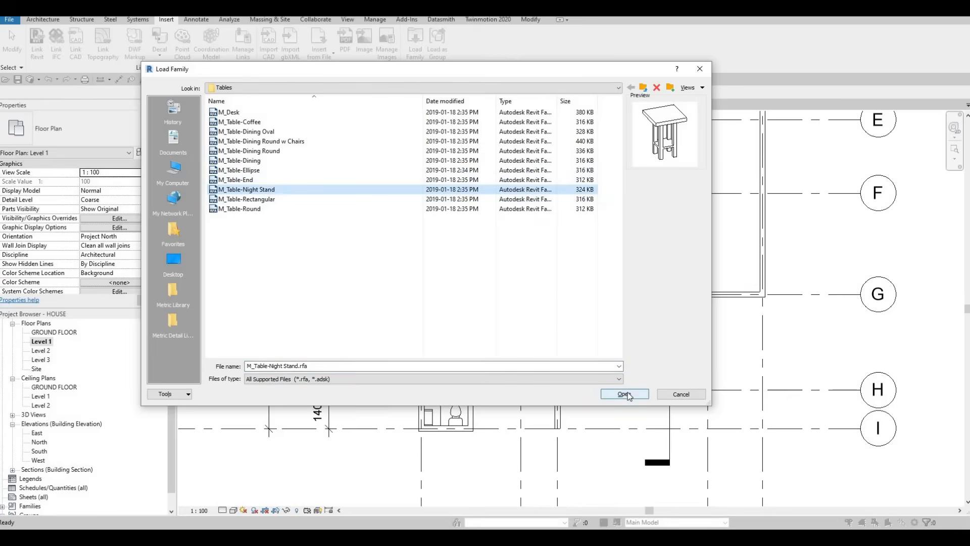
pyautogui.click(622, 393)
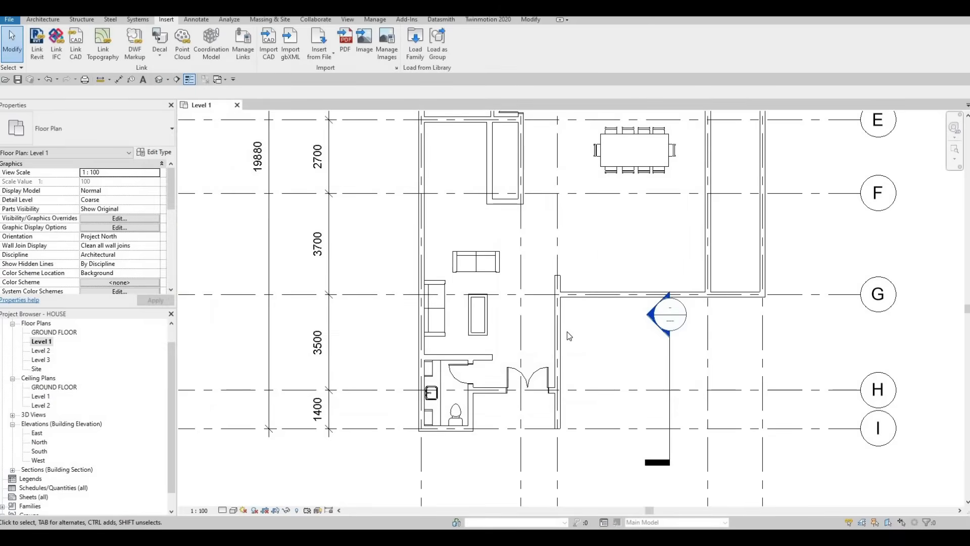
# - Place a 0610 x 0610 x 0762mm night stand against the exterior wall, just above the vertical sofa near grid G
pyautogui.scroll(5, 435, 248)
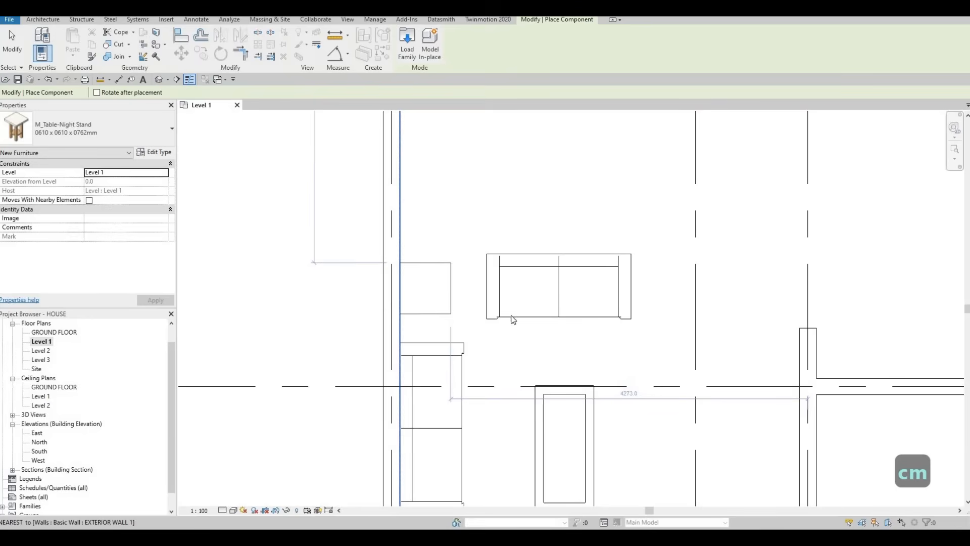
pyautogui.press('Escape')
pyautogui.press('Escape')
pyautogui.press('Escape')
pyautogui.press('Escape')
# - Nudge the vertical sofa toward the night stand, about 140 mm below the end of the opposite wall
pyautogui.moveTo(512, 319); pyautogui.dragTo(529, 240, button='middle')
pyautogui.click(473, 270)
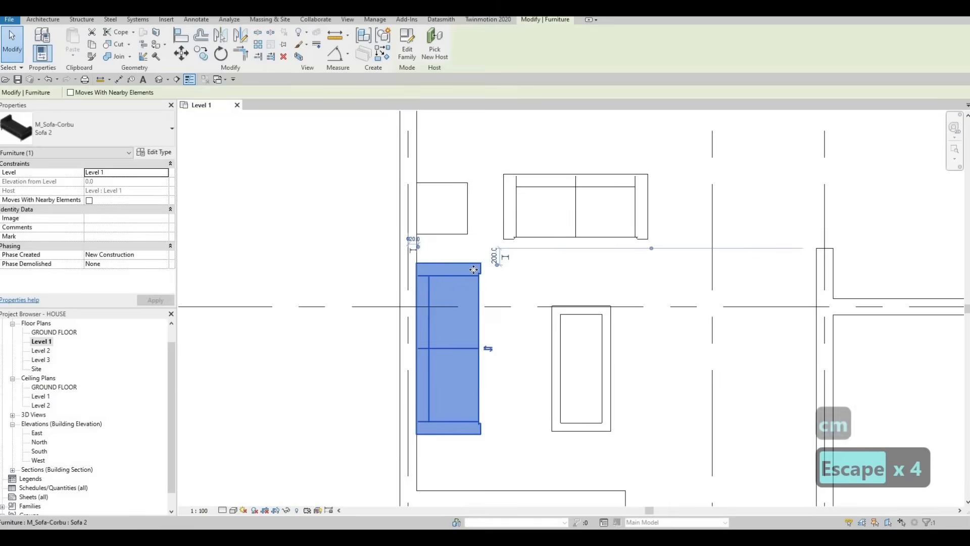
pyautogui.press('Up')
pyautogui.press('Up')
pyautogui.press('Up')
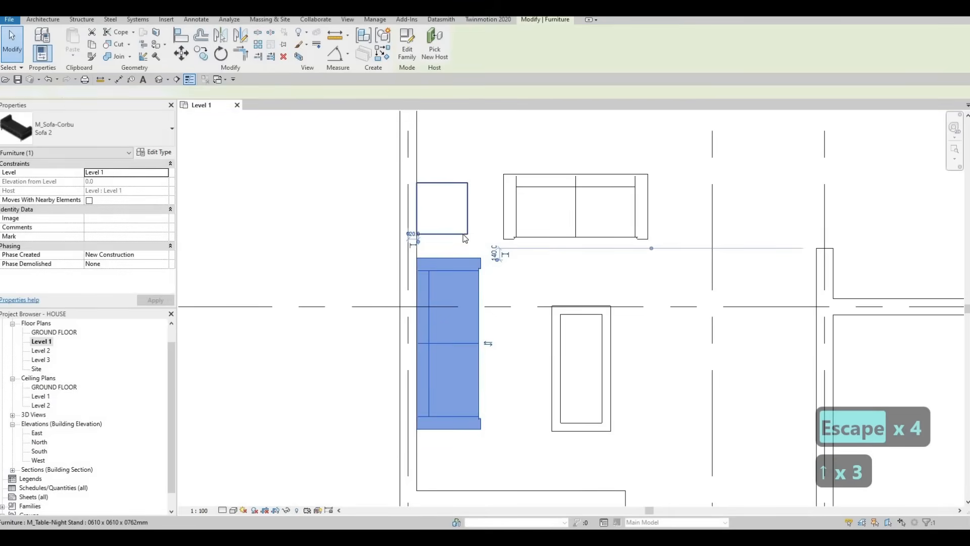
# - Place a matching night stand against the exterior wall between the vertical sofa's lower end and the bathroom wall
pyautogui.click(465, 235)
pyautogui.press('c')
pyautogui.press('s')
pyautogui.moveTo(442, 363); pyautogui.dragTo(451, 272, button='middle')
pyautogui.scroll(-1, 451, 271)
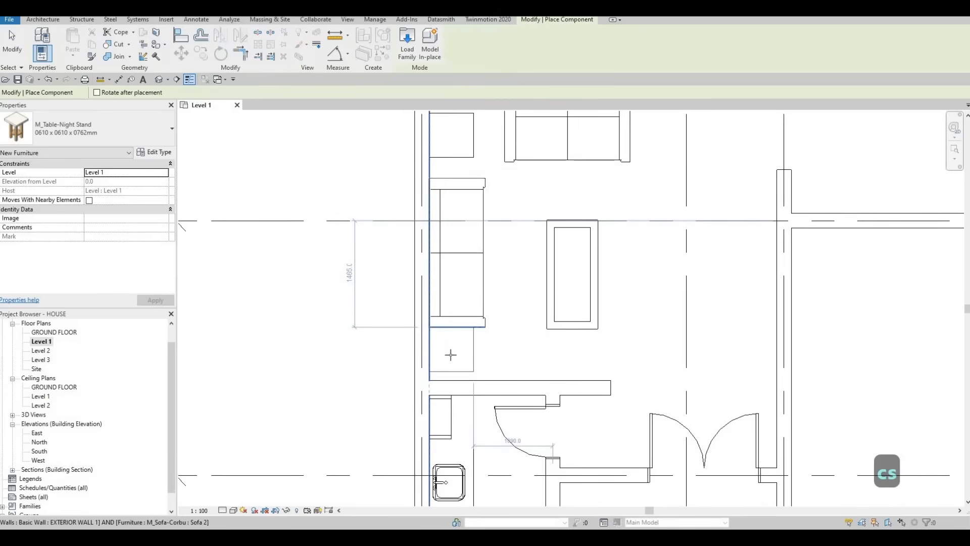
pyautogui.press('Escape')
pyautogui.press('Escape')
# - Nudge the vertical sofa further up along the exterior wall to leave a gap above the lower night stand
pyautogui.click(481, 270)
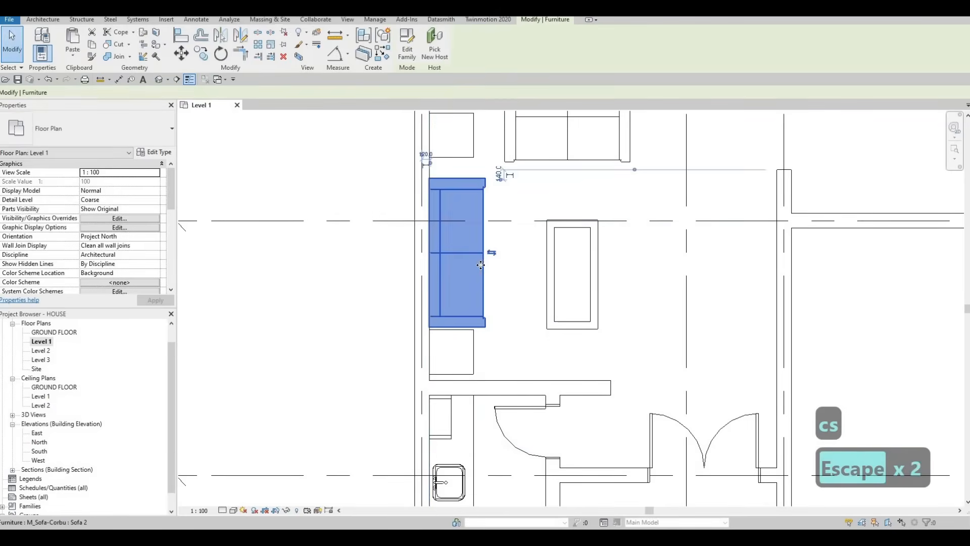
pyautogui.press('Up')
pyautogui.press('Up')
pyautogui.press('Up')
pyautogui.press('Up')
pyautogui.press('Up')
pyautogui.press('Up')
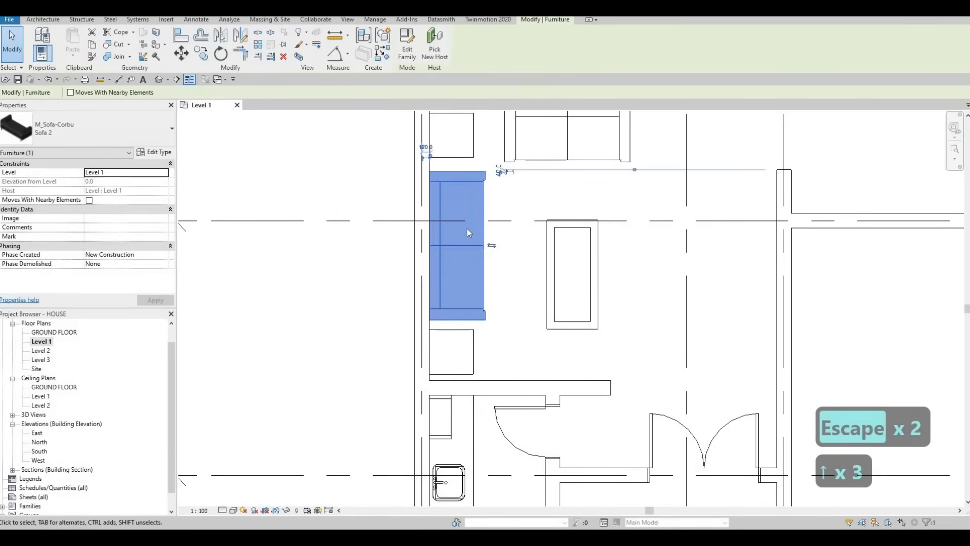
# - Nudge the upper night stand slightly down toward the vertical sofa and shift the neighbouring horizontal sofa down as well
pyautogui.moveTo(474, 157); pyautogui.dragTo(465, 226, button='middle')
pyautogui.click(464, 221)
pyautogui.press('Down')
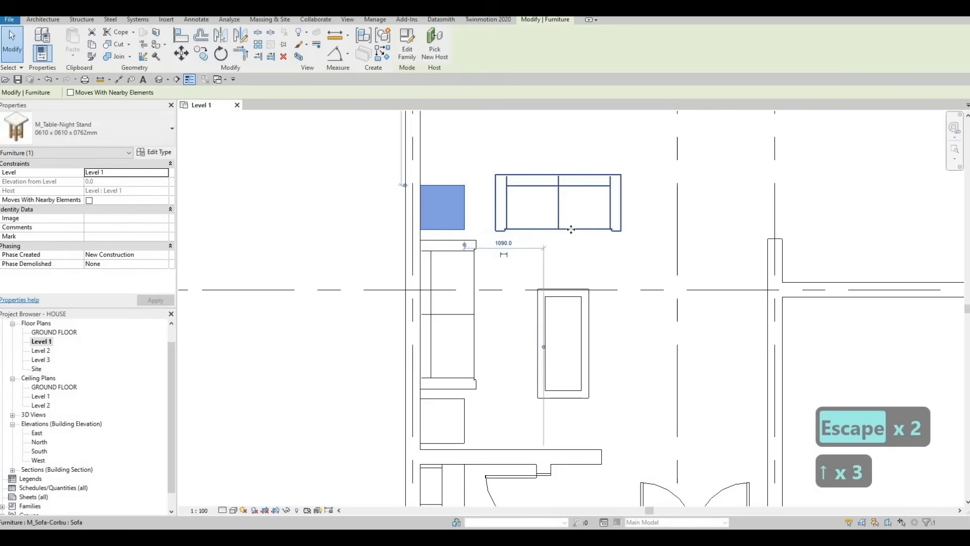
pyautogui.click(571, 230)
pyautogui.press('Down')
pyautogui.press('Down')
pyautogui.scroll(-1, 455, 237)
pyautogui.moveTo(453, 236); pyautogui.dragTo(392, 295, button='middle')
pyautogui.press('Escape')
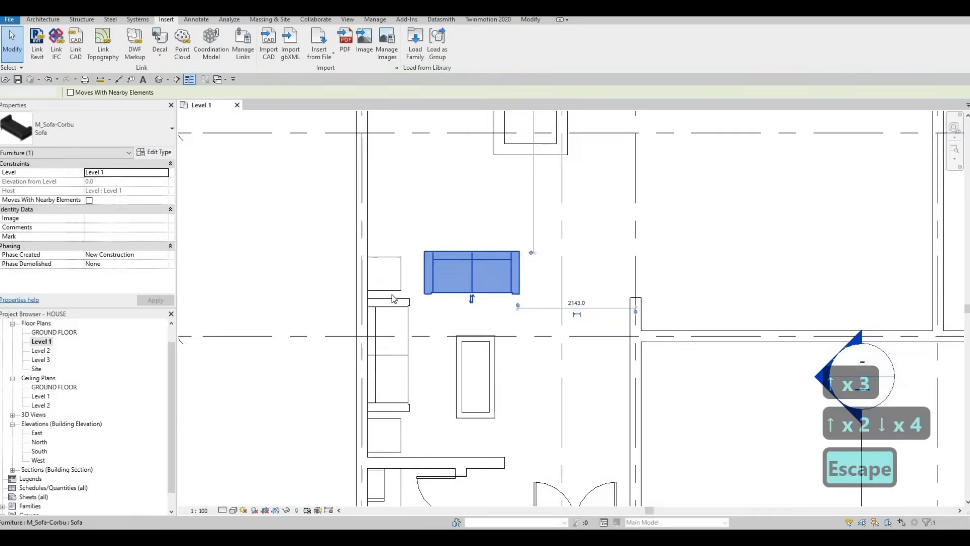
pyautogui.press('Escape')
pyautogui.press('Escape')
pyautogui.scroll(-2, 392, 297)
pyautogui.click(378, 292)
pyautogui.press('c')
pyautogui.press('s')
pyautogui.moveTo(541, 233); pyautogui.dragTo(478, 334, button='middle')
pyautogui.scroll(-1, 478, 333)
pyautogui.moveTo(505, 202); pyautogui.dragTo(485, 276, button='middle')
pyautogui.scroll(4, 427, 183)
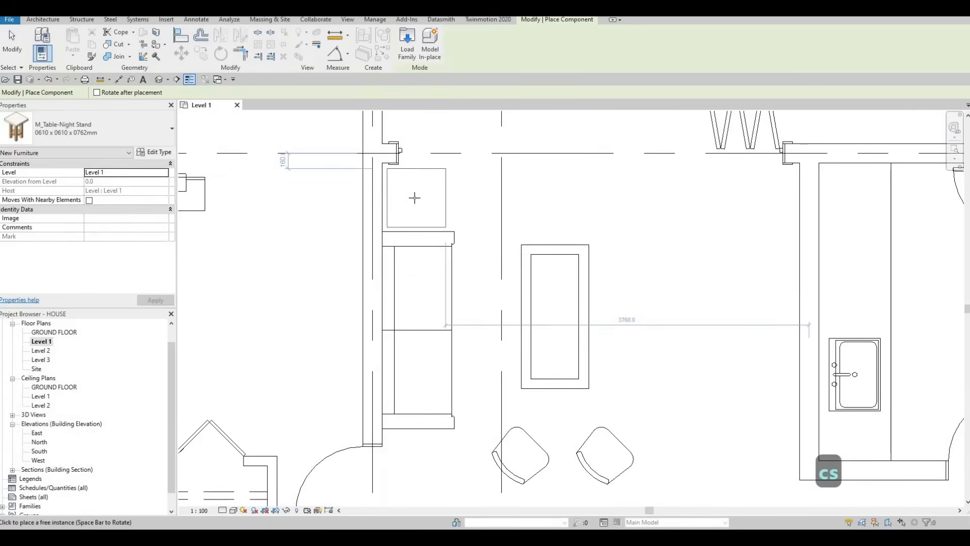
pyautogui.scroll(-1, 497, 275)
pyautogui.moveTo(497, 276); pyautogui.dragTo(487, 203, button='middle')
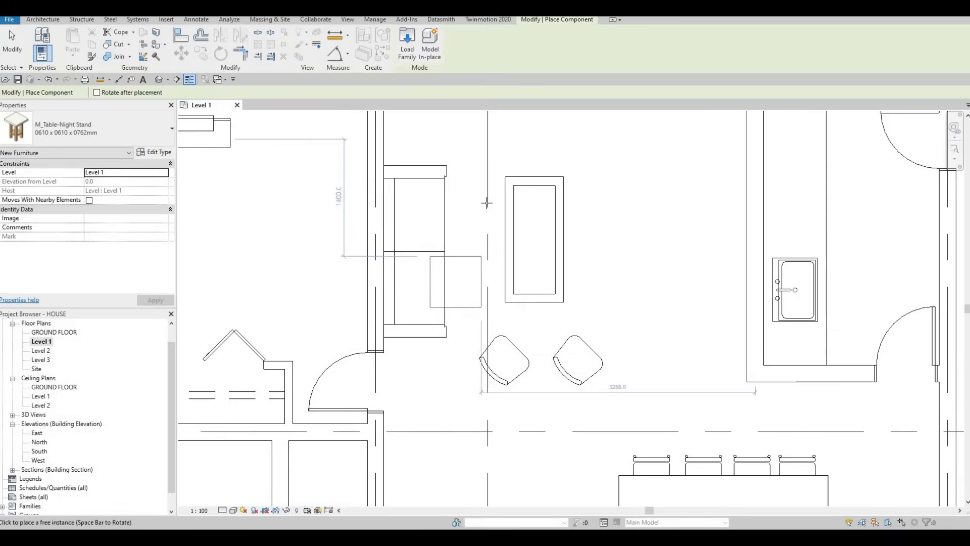
pyautogui.scroll(-2, 424, 227)
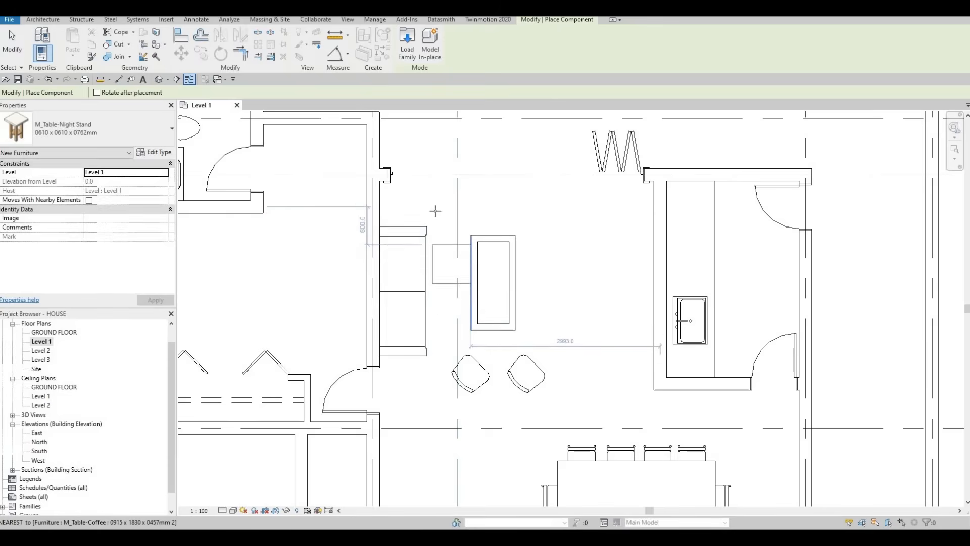
pyautogui.moveTo(408, 209); pyautogui.dragTo(426, 158, button='middle')
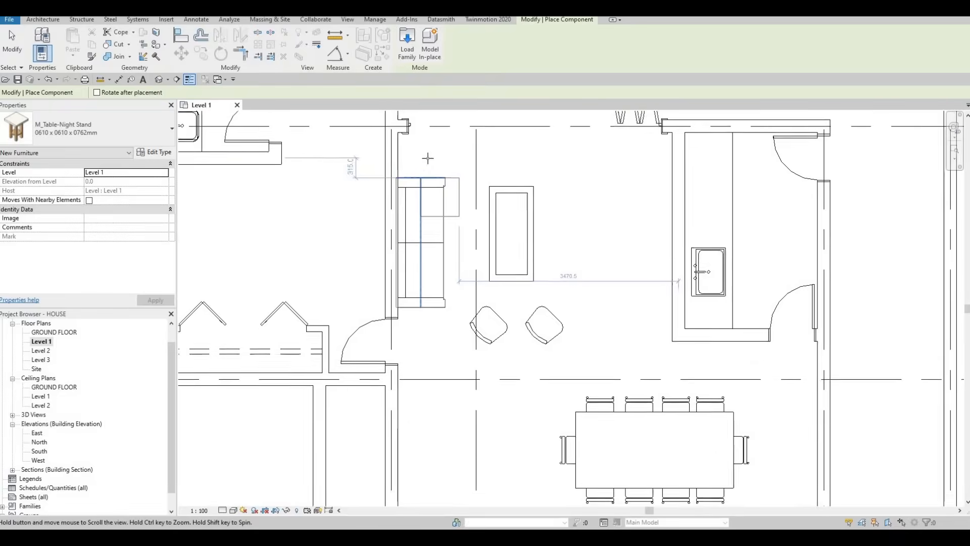
pyautogui.scroll(-1, 426, 158)
pyautogui.press('Escape')
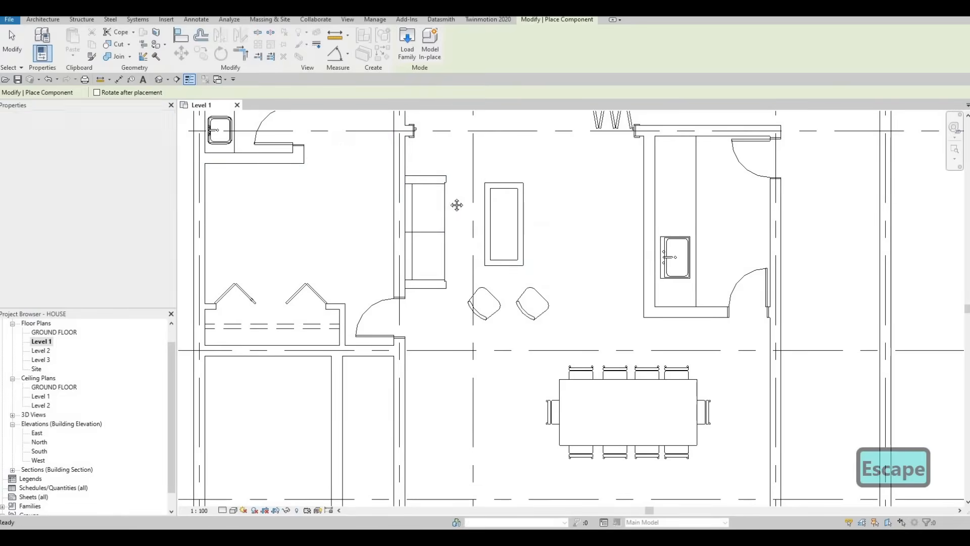
pyautogui.press('Escape')
pyautogui.scroll(-3, 450, 241)
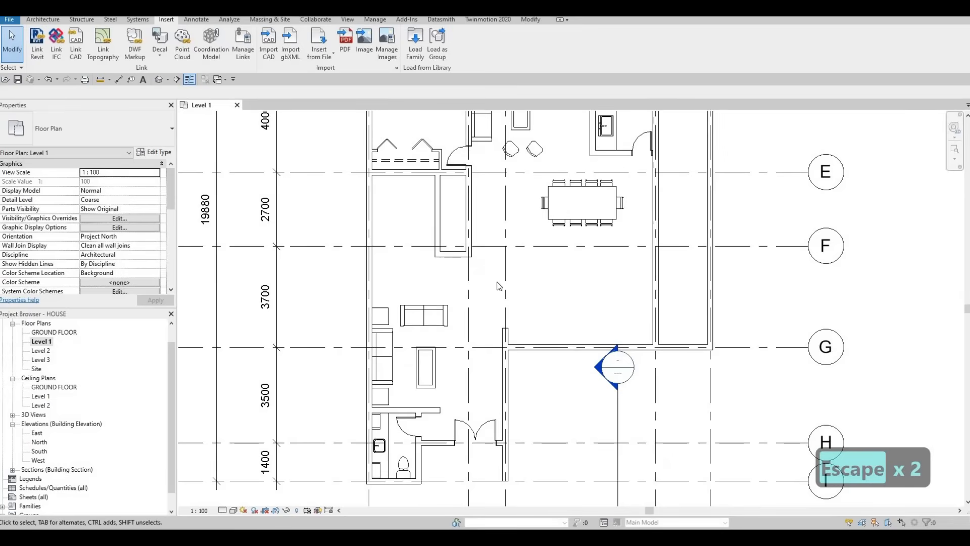
pyautogui.press('Escape')
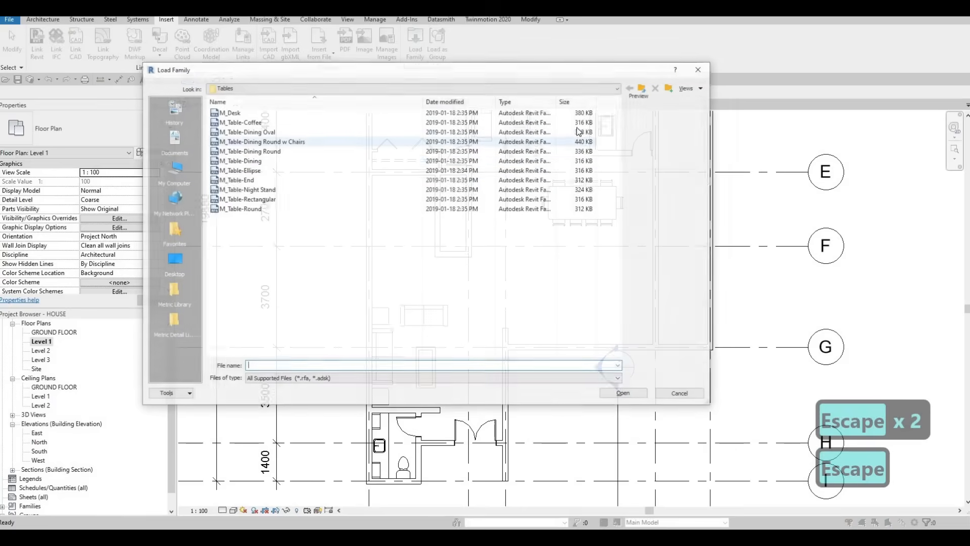
# - Load the M_Floor Lamp - Arm Extension family from the Metric Library's architectural internal lighting folder
pyautogui.click(643, 89)
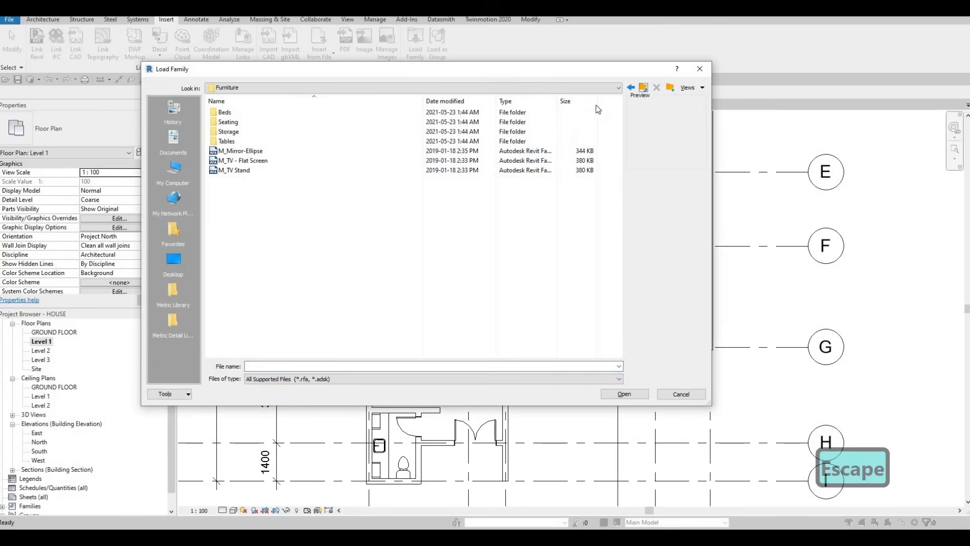
pyautogui.click(172, 290)
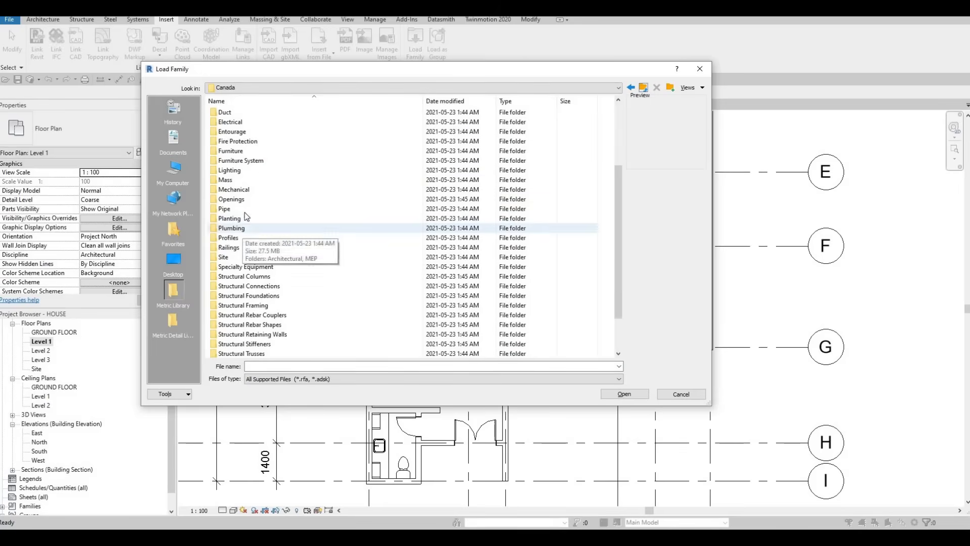
pyautogui.click(248, 170)
pyautogui.doubleClick(247, 113)
pyautogui.doubleClick(241, 122)
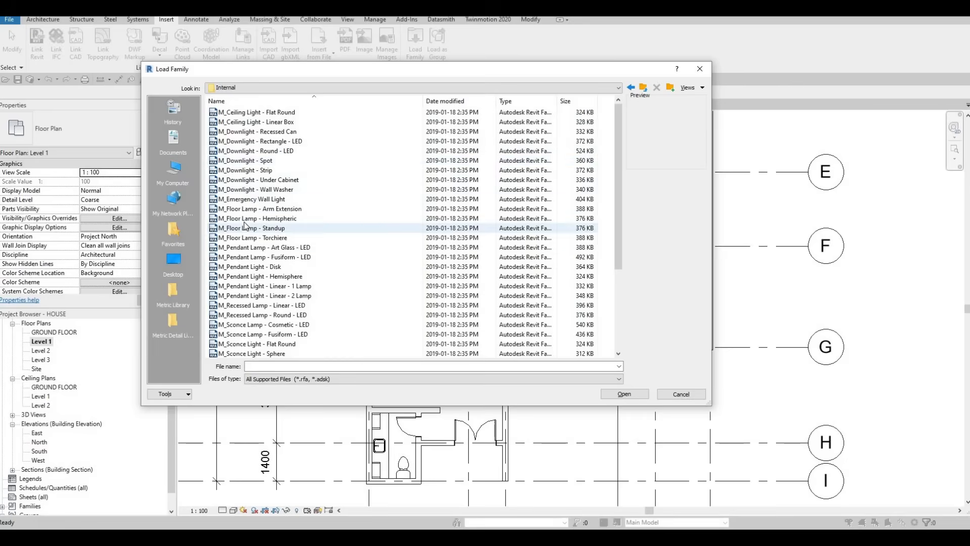
pyautogui.click(243, 219)
pyautogui.click(242, 228)
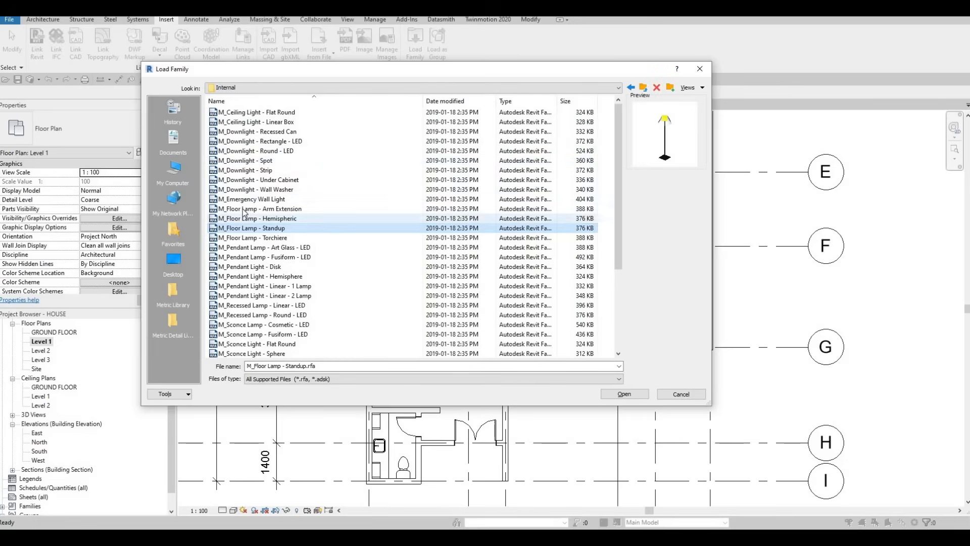
pyautogui.click(240, 209)
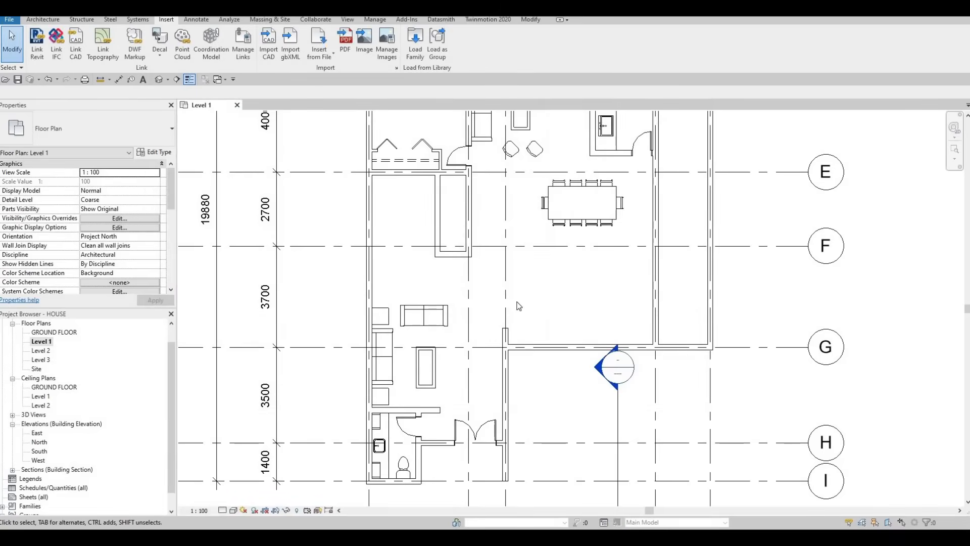
# - Place a diagonally rotated M_Floor Lamp - Arm Extension, 100W - 120V, at the bedroom doorway beside the closet
pyautogui.press('m')
pyautogui.moveTo(533, 232); pyautogui.dragTo(520, 350, button='middle')
pyautogui.moveTo(493, 241); pyautogui.dragTo(492, 286, button='middle')
pyautogui.scroll(4, 461, 229)
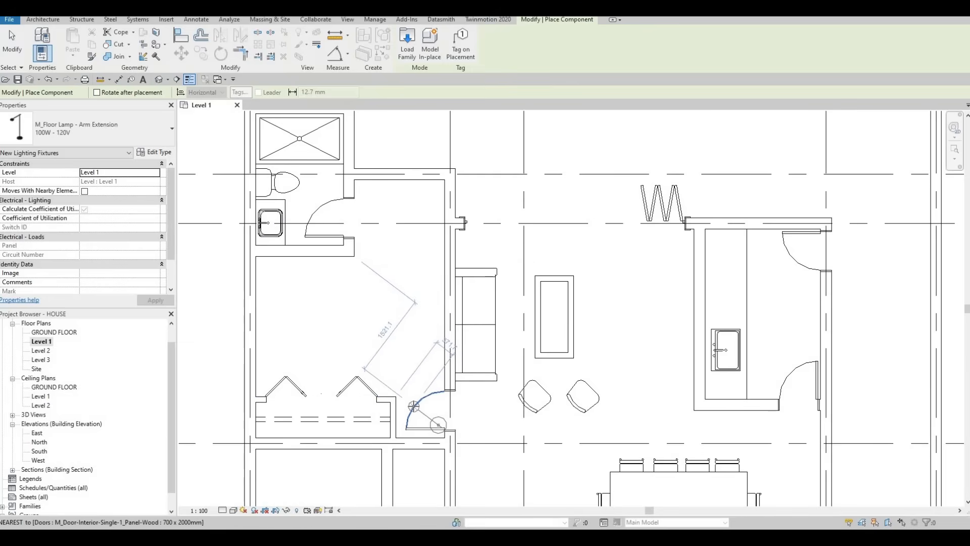
pyautogui.click(418, 405)
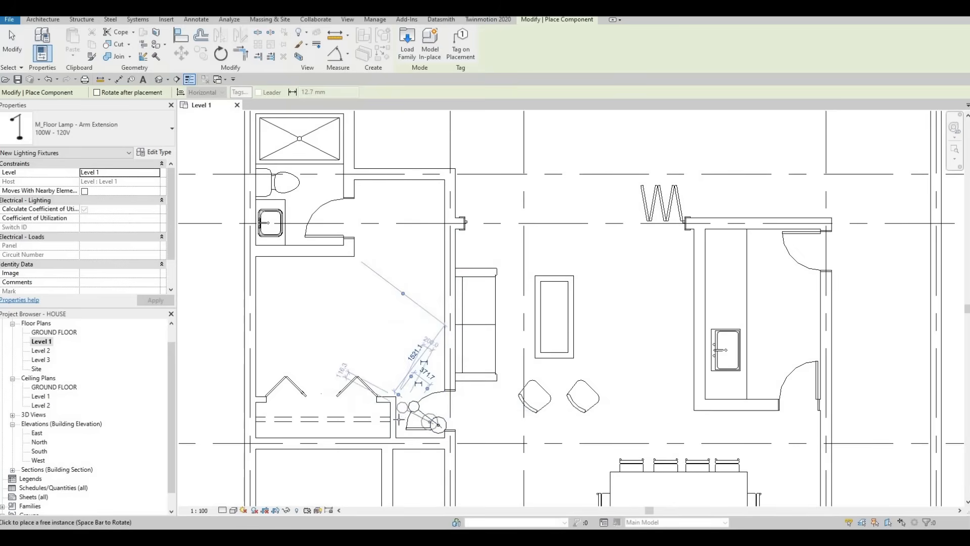
pyautogui.press('Escape')
pyautogui.press('Escape')
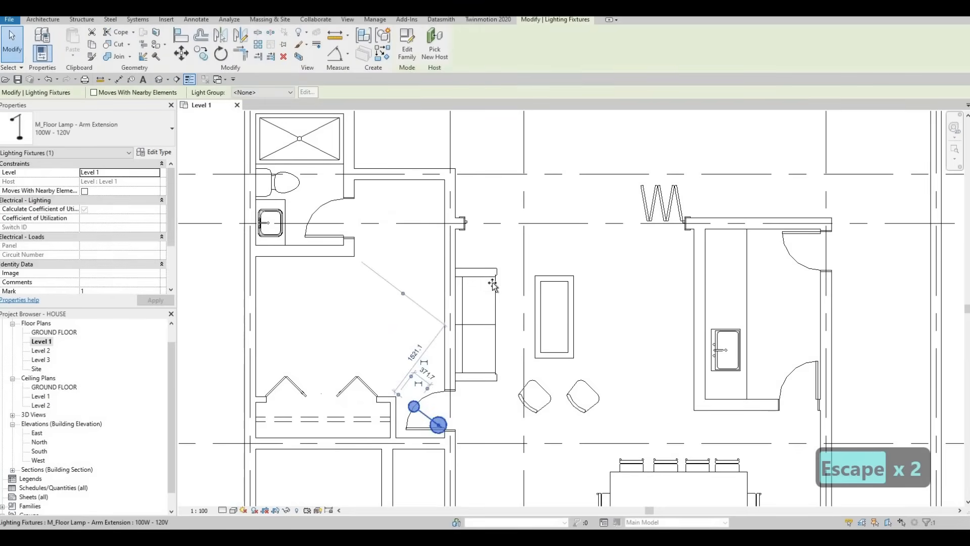
# - Move the diagonal floor lamp from the bedroom doorway to the upper end of the sofa against the living room wall
pyautogui.moveTo(475, 243); pyautogui.dragTo(472, 246)
pyautogui.press('Escape')
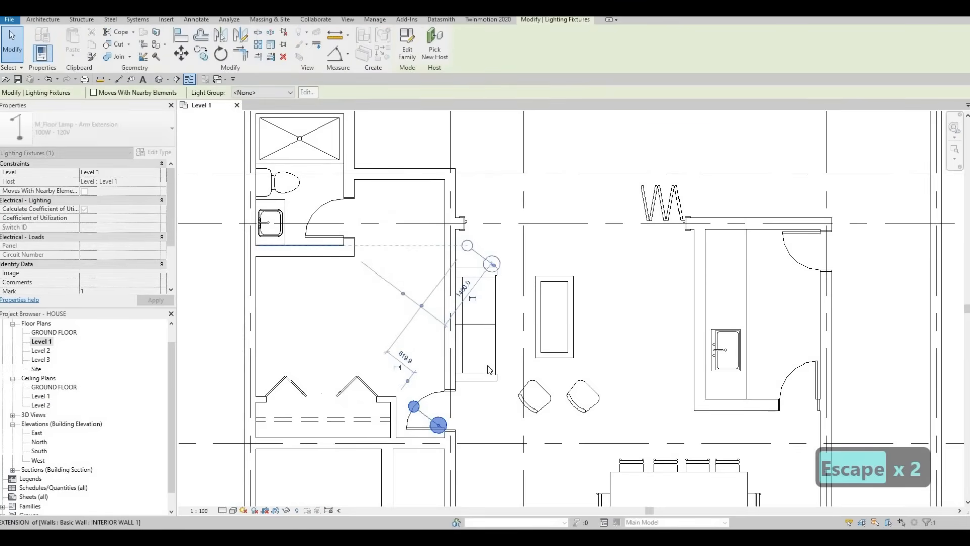
pyautogui.moveTo(450, 405); pyautogui.dragTo(468, 285, button='middle')
pyautogui.scroll(-1, 464, 318)
pyautogui.scroll(-1, 468, 284)
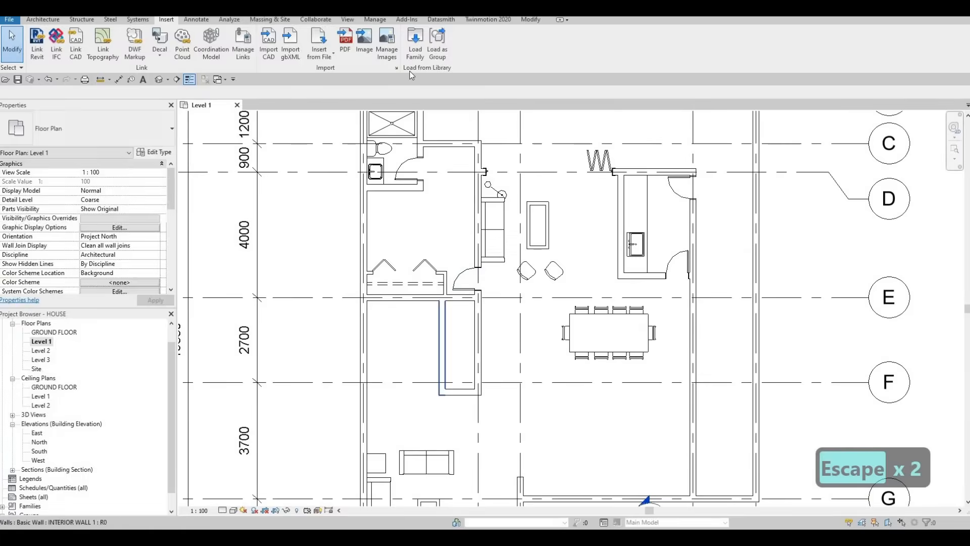
# - Preview the M_Floor Lamp - Standup family in the library's internal lighting folder
pyautogui.moveTo(444, 364); pyautogui.dragTo(470, 294, button='middle')
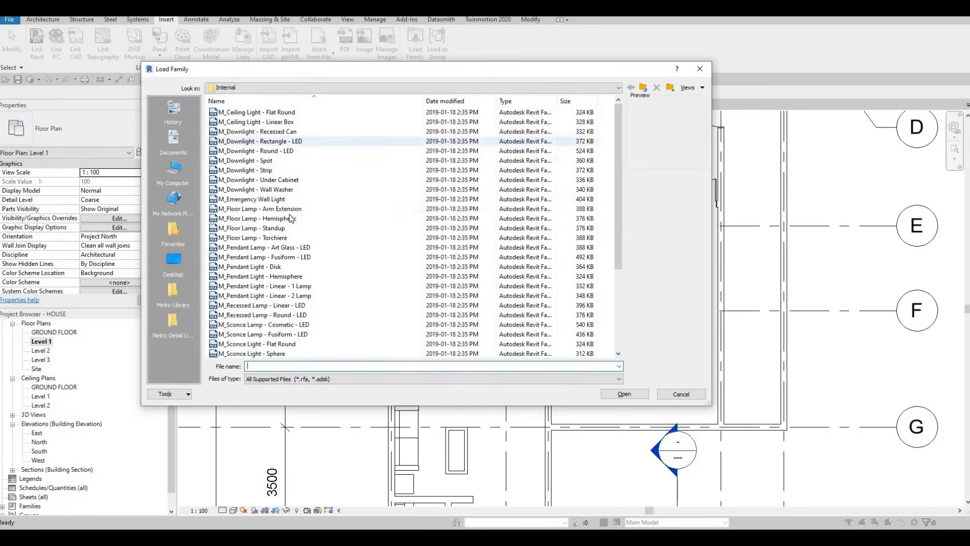
pyautogui.click(263, 228)
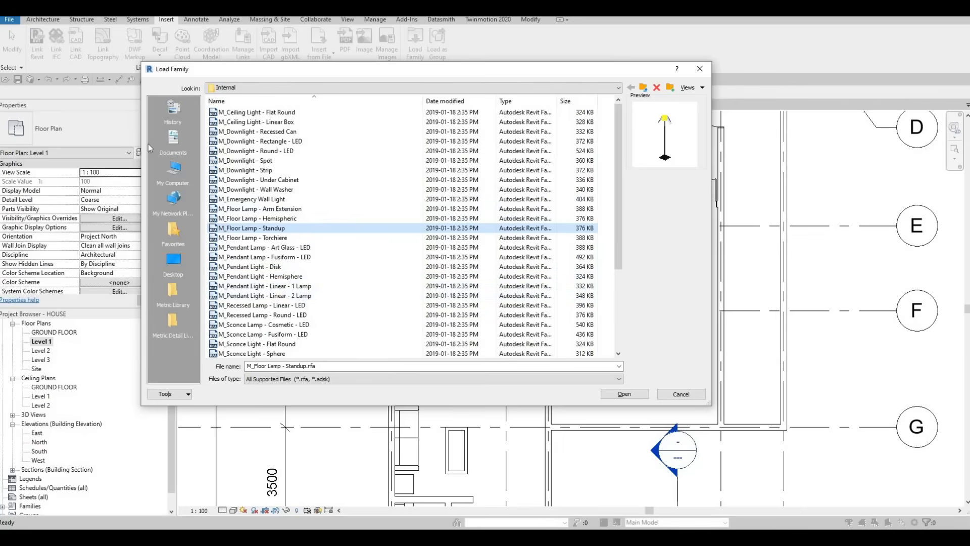
pyautogui.press('Escape')
pyautogui.press('Escape')
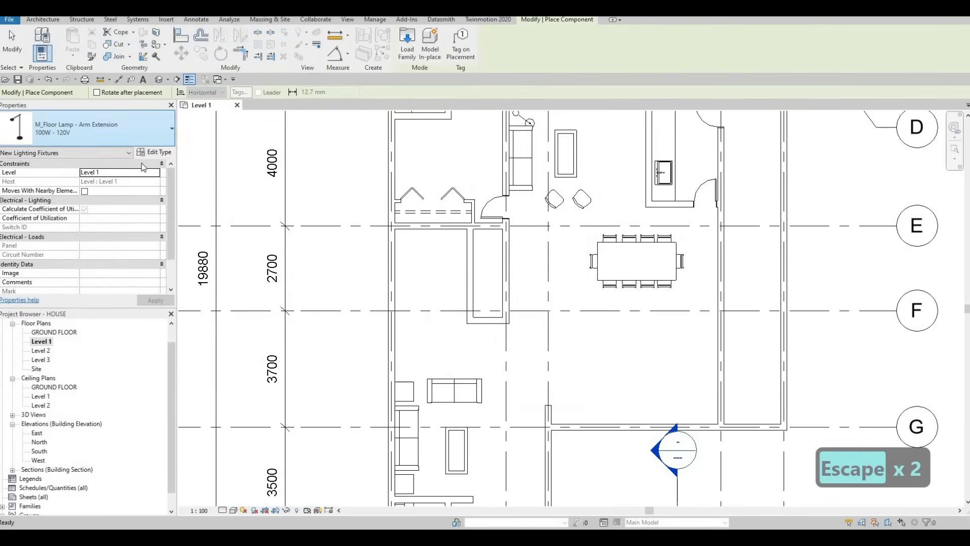
# - Look through the component types already loaded in the project for another suitable lamp, and leave component placement
pyautogui.click(88, 128)
pyautogui.scroll(-10, 91, 257)
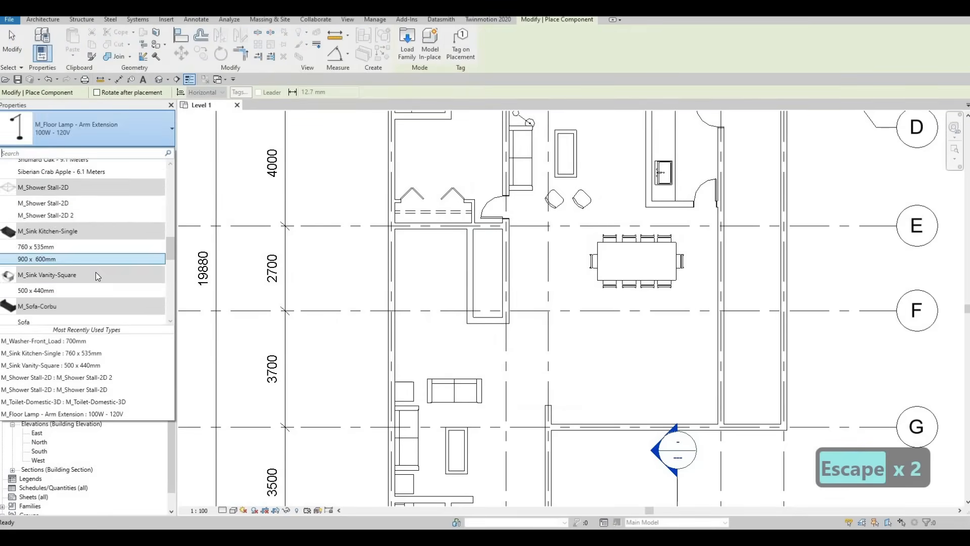
pyautogui.scroll(10, 82, 277)
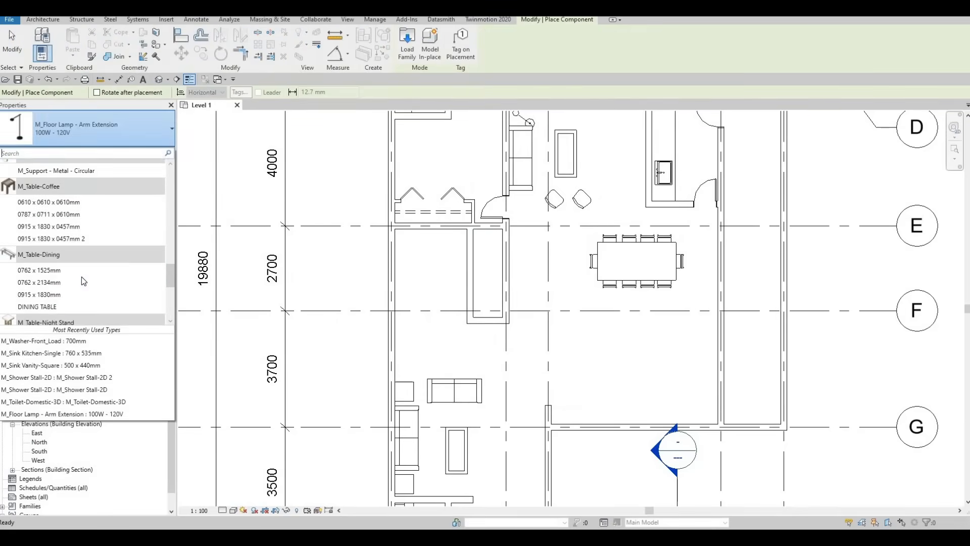
pyautogui.scroll(4, 83, 208)
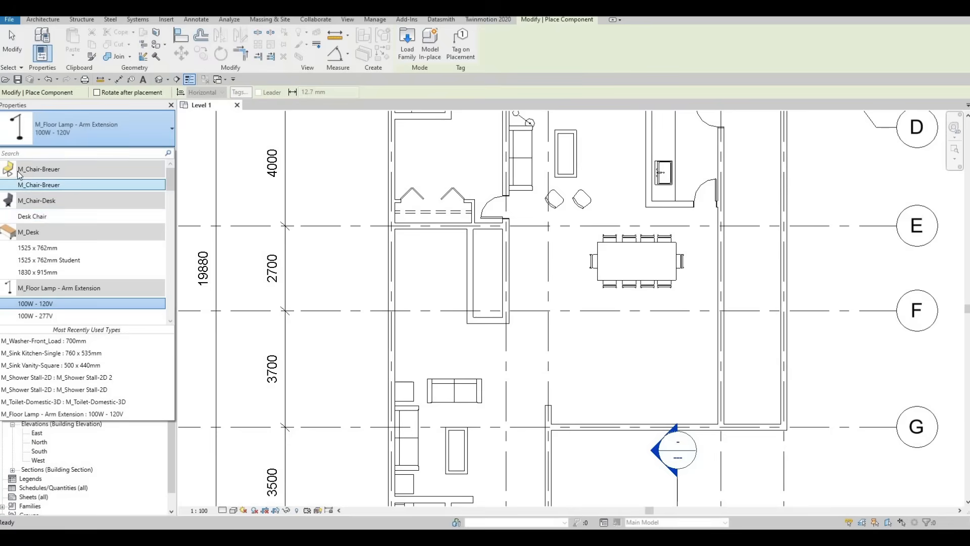
pyautogui.moveTo(26, 195)
pyautogui.scroll(-10, 55, 230)
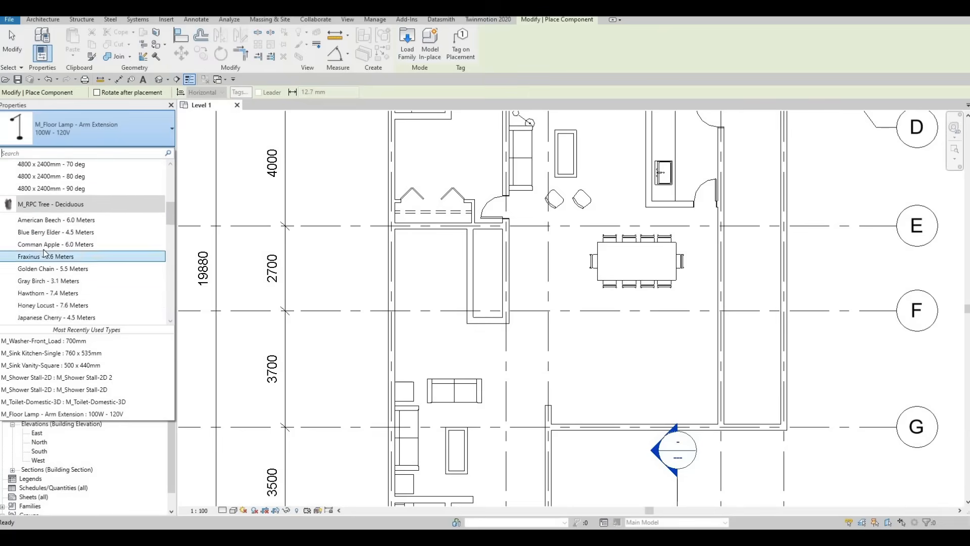
pyautogui.scroll(-8, 46, 280)
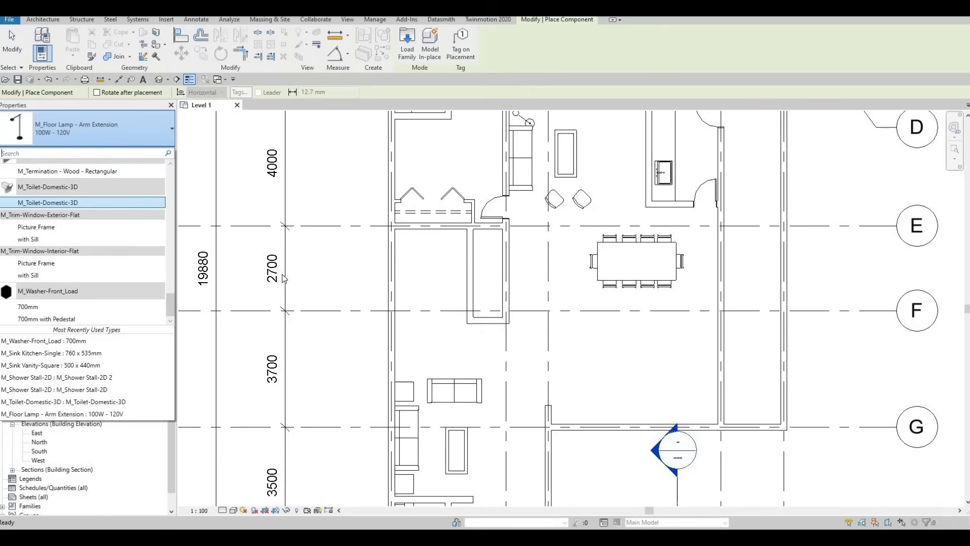
pyautogui.press('Escape')
pyautogui.press('Escape')
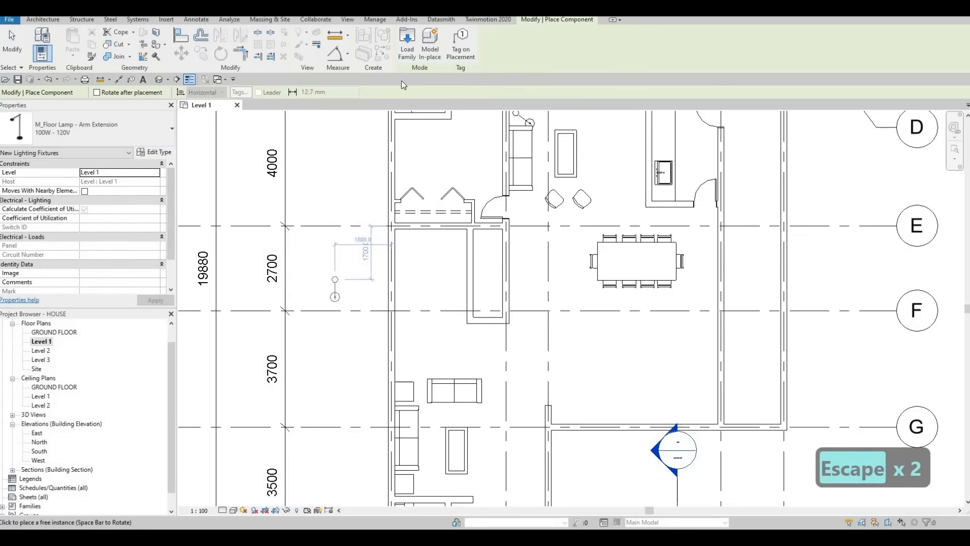
pyautogui.press('Escape')
pyautogui.press('Escape')
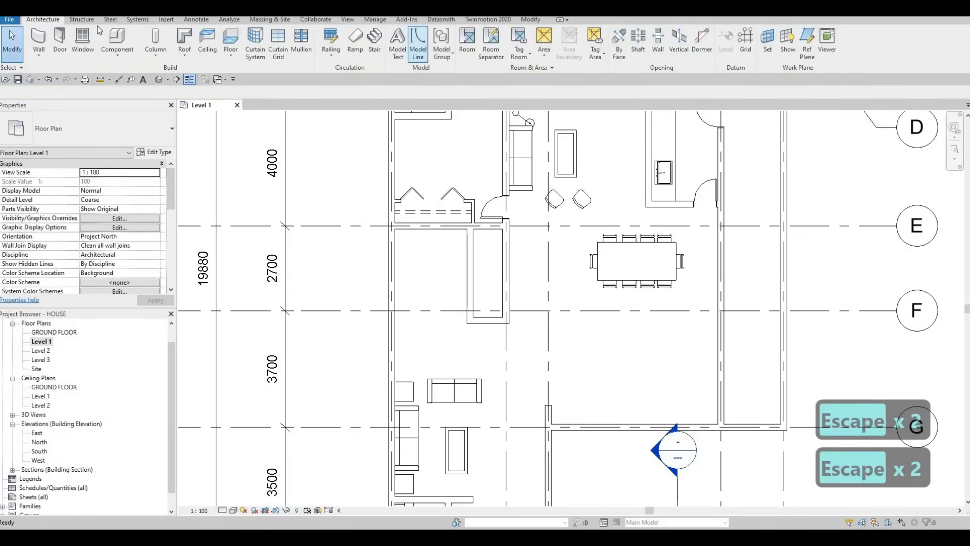
# - Preview the internal lighting families and load M_Table Lamp - Hemispheric from the library
pyautogui.click(166, 20)
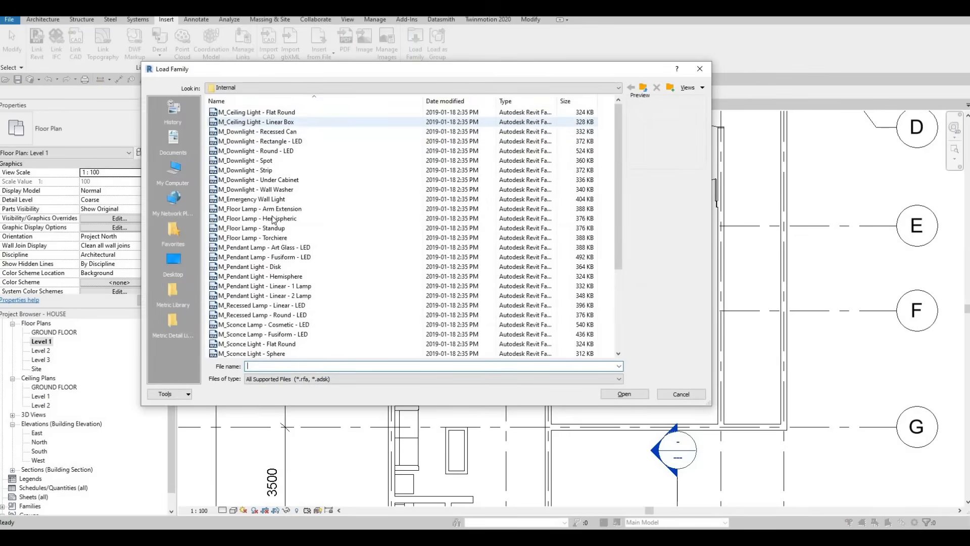
pyautogui.click(276, 218)
pyautogui.press('Down')
pyautogui.press('Down')
pyautogui.press('Down')
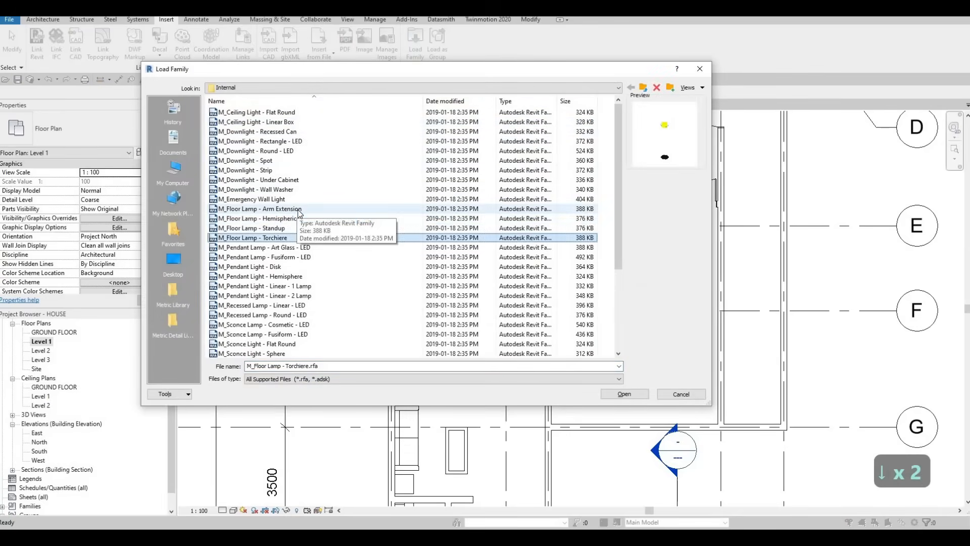
pyautogui.press('Down')
pyautogui.press('Down')
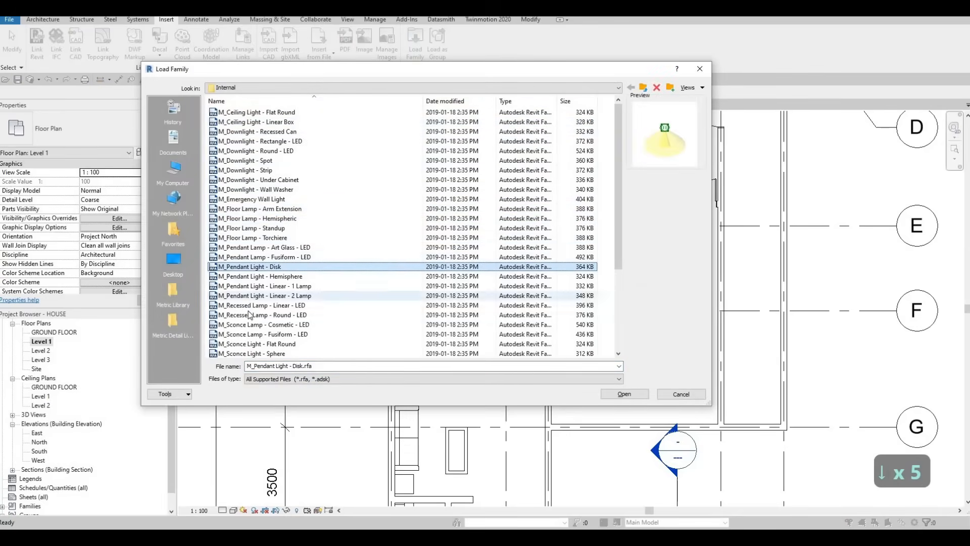
pyautogui.click(250, 198)
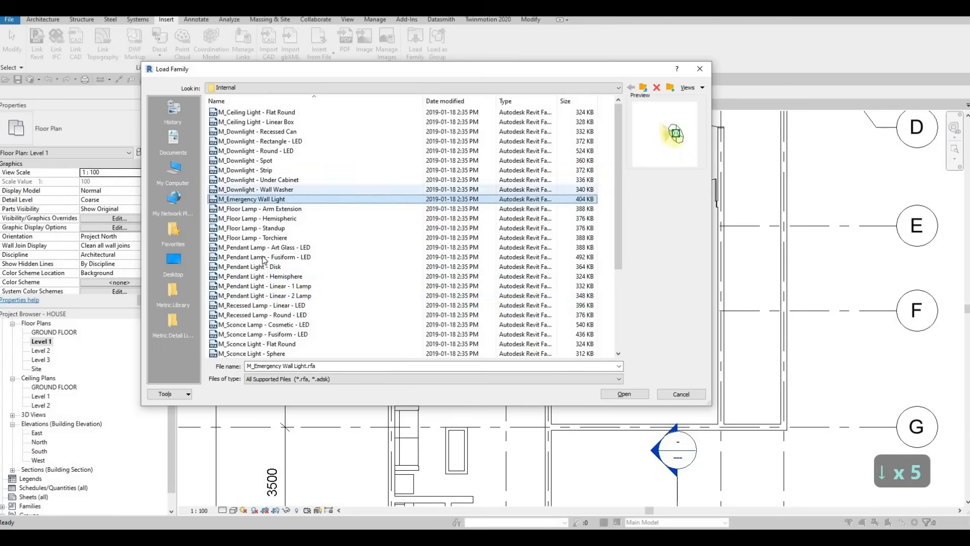
pyautogui.scroll(-4, 262, 261)
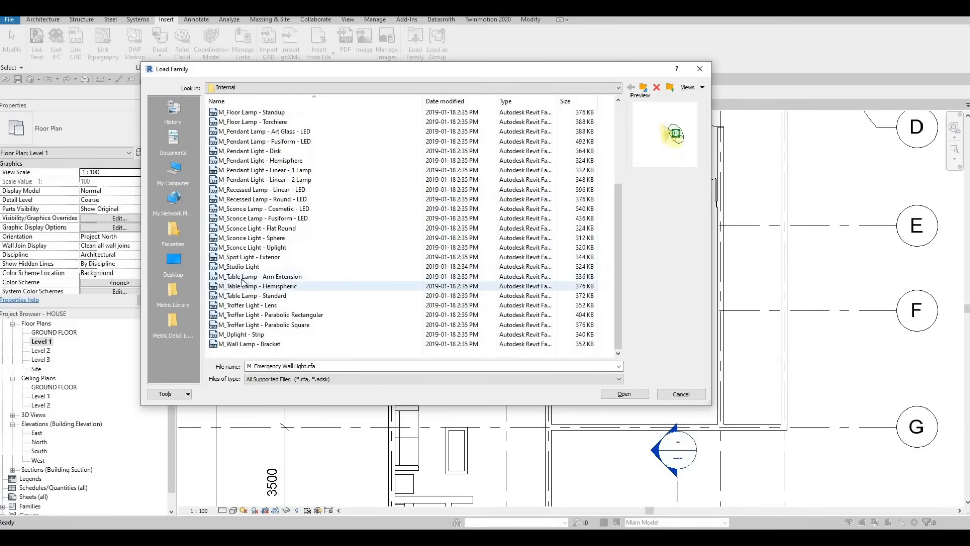
pyautogui.click(243, 287)
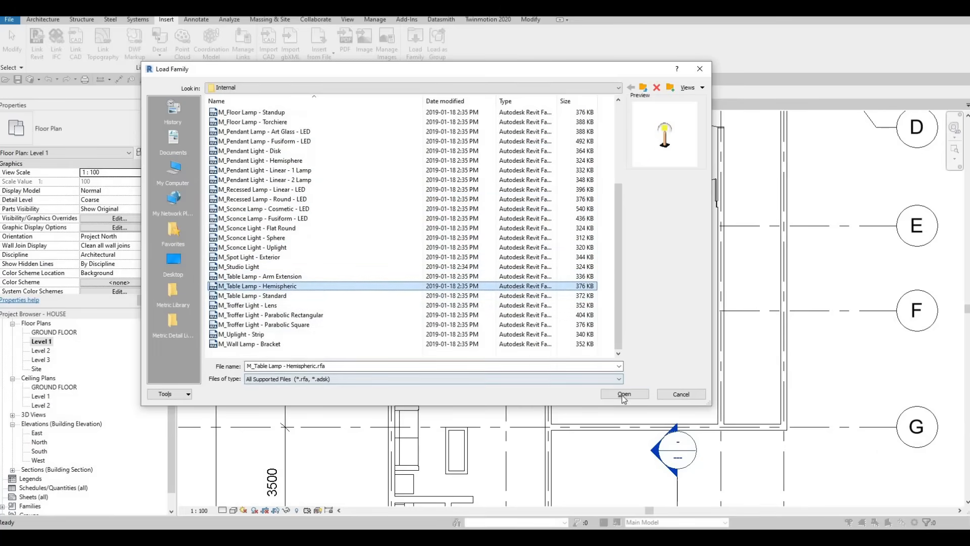
# - Place an M_Table Lamp - Hemispheric, 60W - 120V, centred on the upper night stand by the exterior wall
pyautogui.press('c')
pyautogui.press('m')
pyautogui.scroll(3, 450, 344)
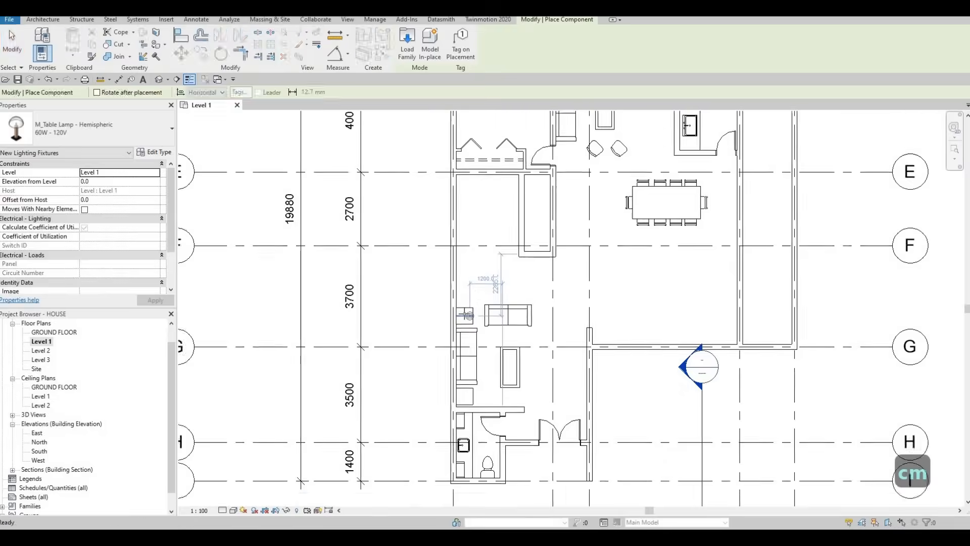
pyautogui.scroll(2, 463, 314)
pyautogui.scroll(-5, 519, 305)
pyautogui.press('Escape')
pyautogui.press('Escape')
pyautogui.press('Escape')
pyautogui.press('Escape')
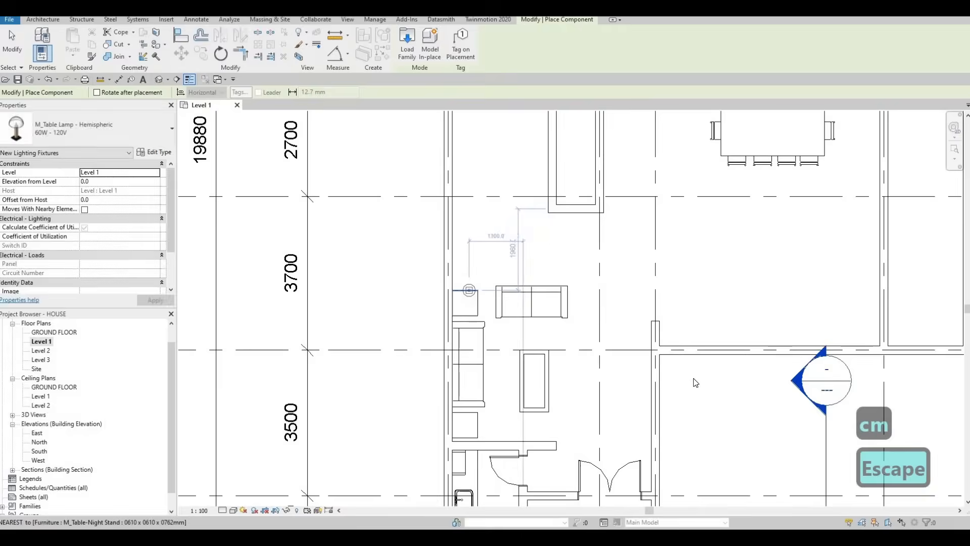
# - Move the building section marker beside the night stands so it faces the exterior wall, and open its section view
pyautogui.keyDown('ctrl'); pyautogui.moveTo(688, 359); pyautogui.dragTo(477, 258); pyautogui.keyUp('ctrl')
pyautogui.press('Escape')
pyautogui.press('Escape')
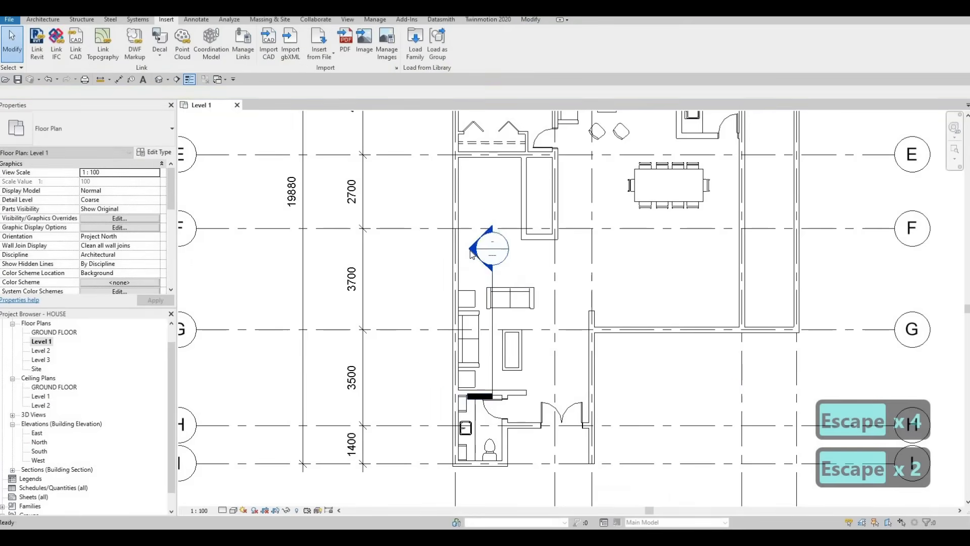
pyautogui.doubleClick(492, 248)
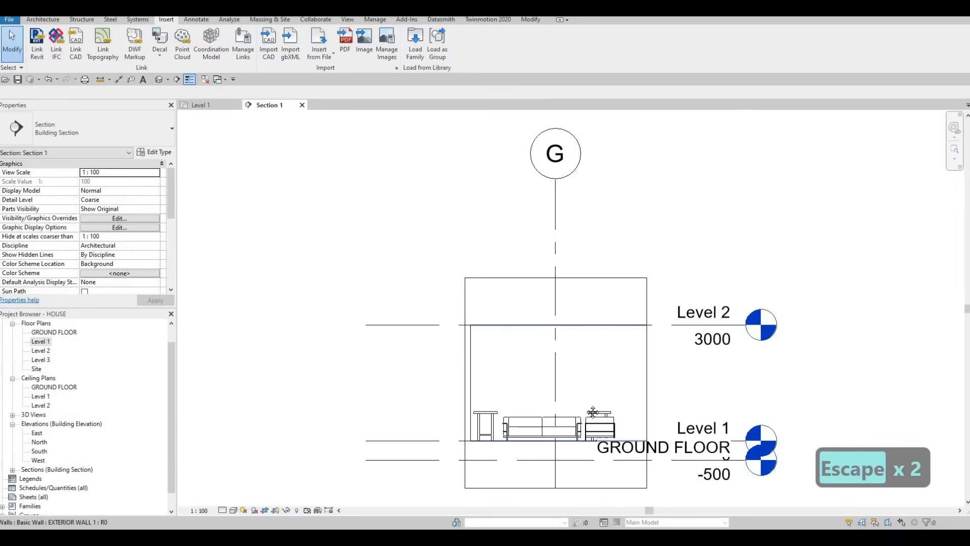
# - Align the base of the hemispheric table lamp with the top surface of the night stand in the section view
pyautogui.scroll(5, 584, 421)
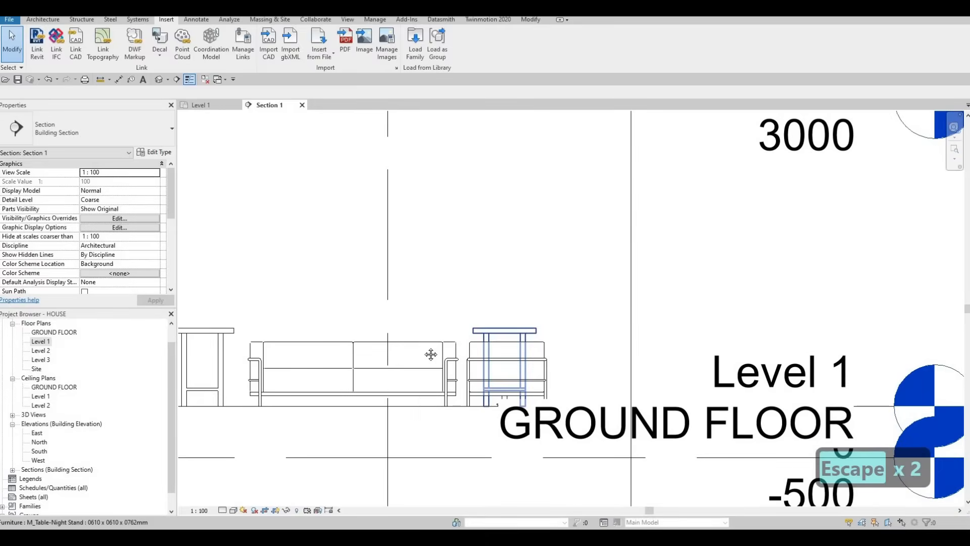
pyautogui.moveTo(396, 331); pyautogui.dragTo(290, 259, button='middle')
pyautogui.click(391, 331)
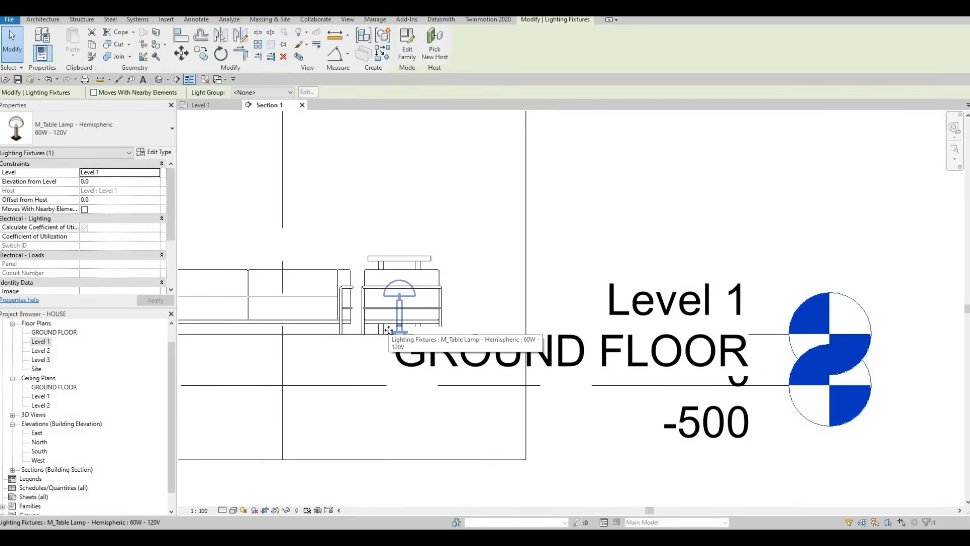
pyautogui.press('a')
pyautogui.press('l')
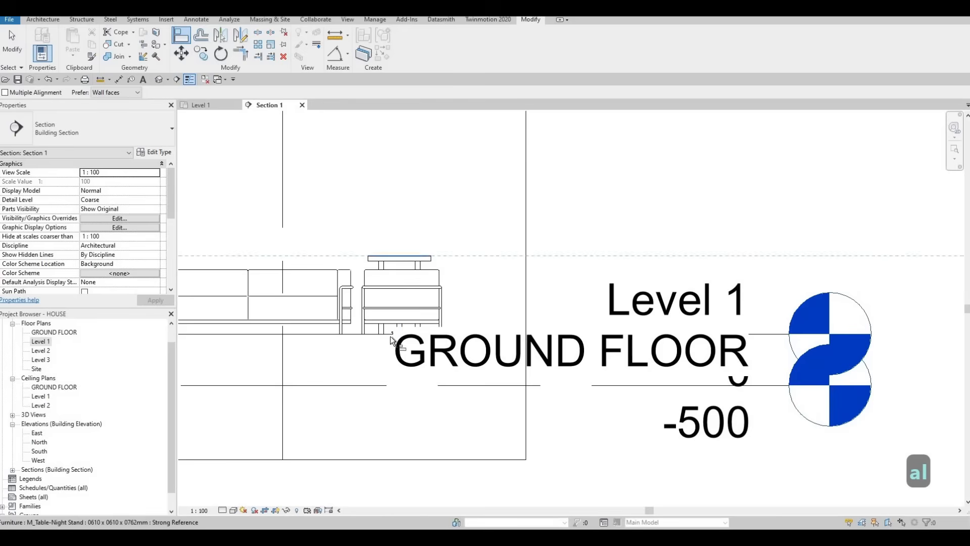
pyautogui.scroll(5, 399, 345)
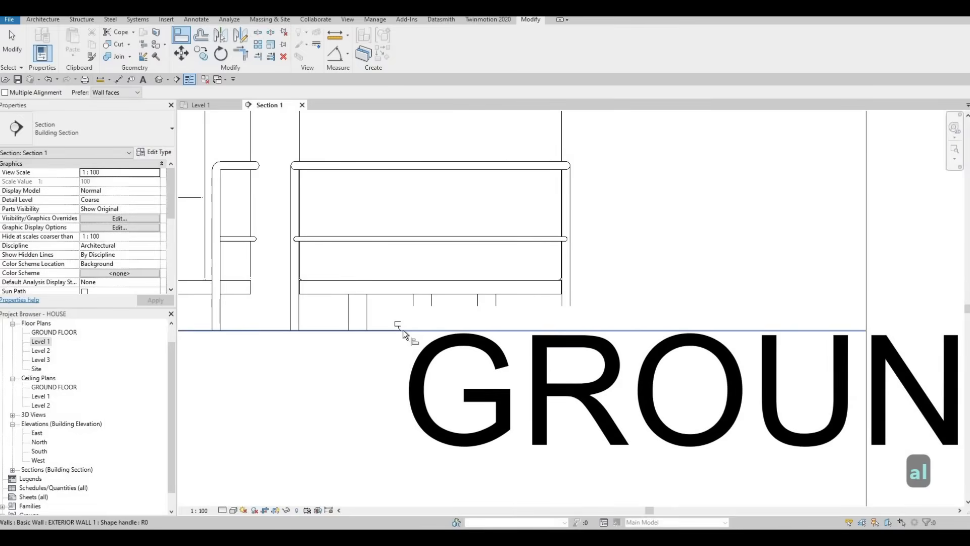
pyautogui.press('Tab')
pyautogui.press('Tab')
pyautogui.press('Tab')
pyautogui.press('Tab')
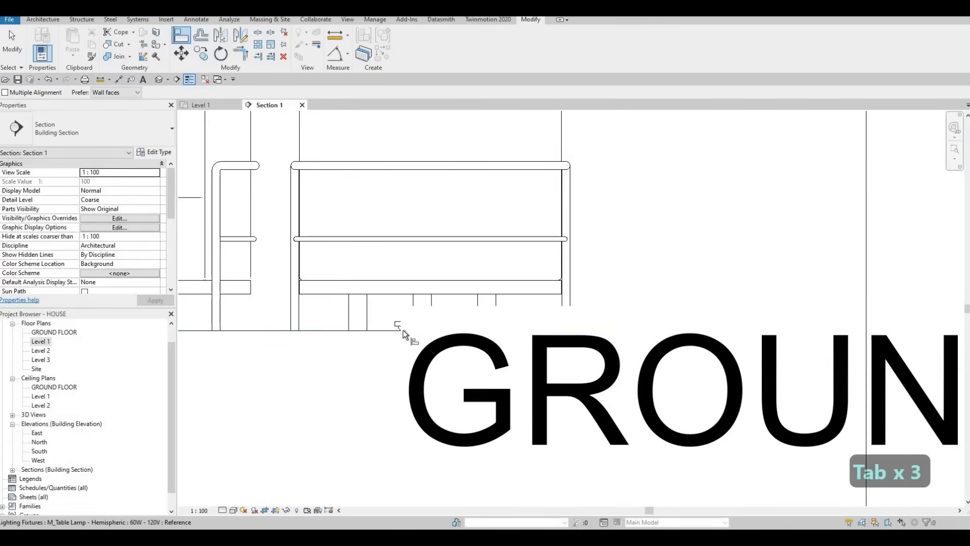
pyautogui.scroll(-4, 432, 332)
pyautogui.press('Escape')
pyautogui.press('Escape')
pyautogui.scroll(3, 464, 298)
pyautogui.scroll(-6, 381, 264)
pyautogui.press('Escape')
pyautogui.press('Escape')
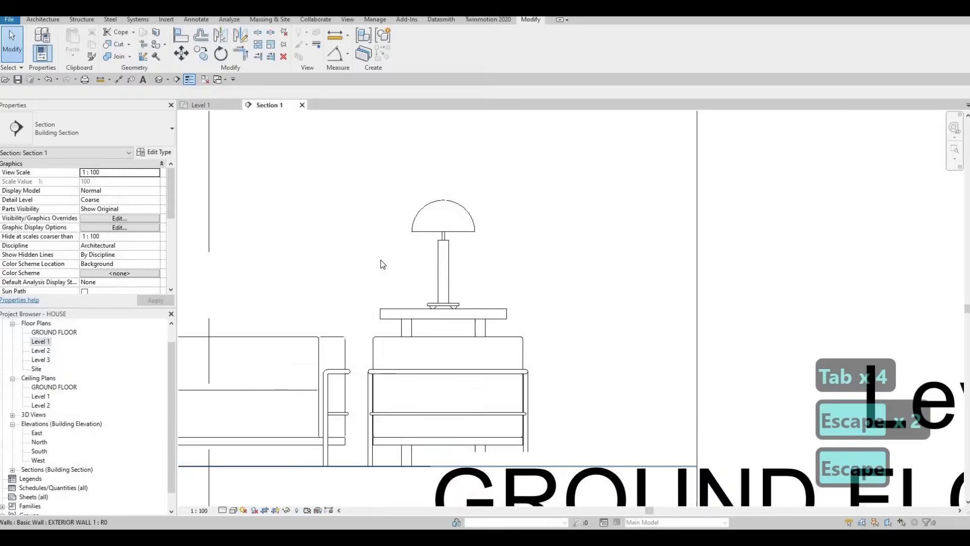
# - Return to the Level 1 floor plan and check the elevation of the table lamp on the upper night stand
pyautogui.click(217, 105)
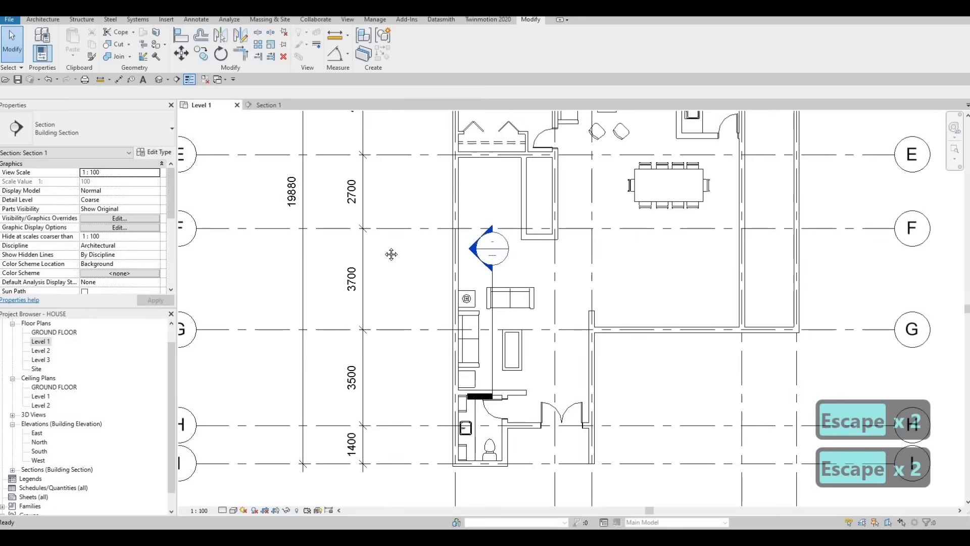
pyautogui.scroll(6, 467, 313)
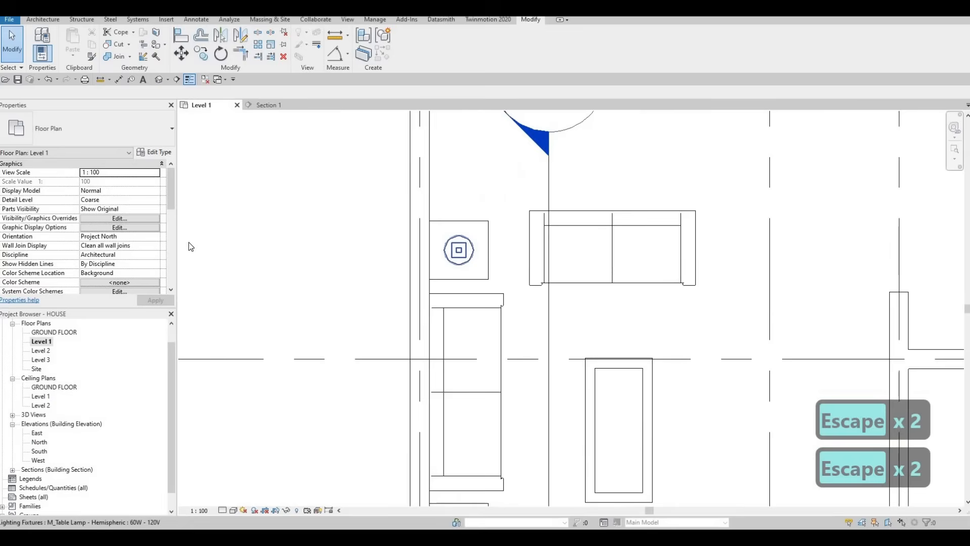
pyautogui.click(458, 249)
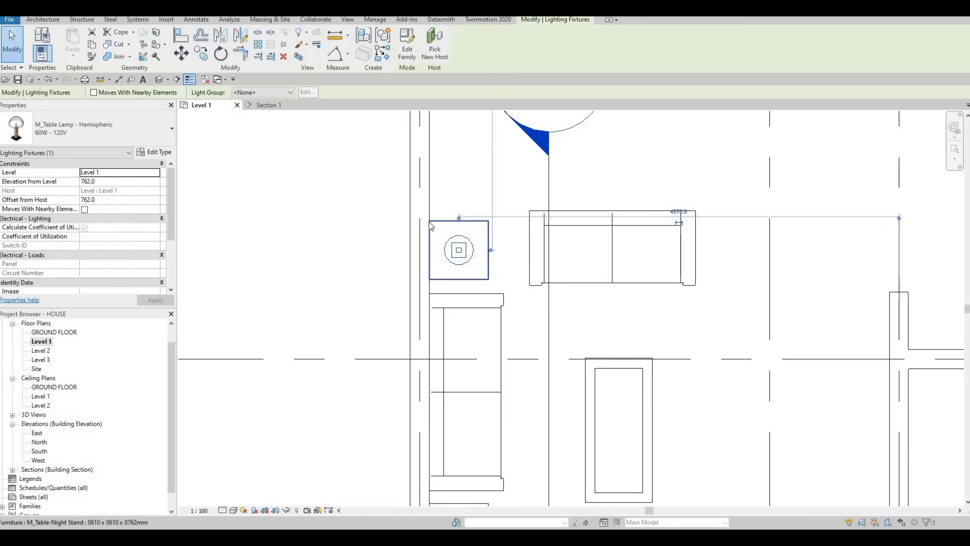
pyautogui.scroll(-2, 432, 223)
pyautogui.press('Escape')
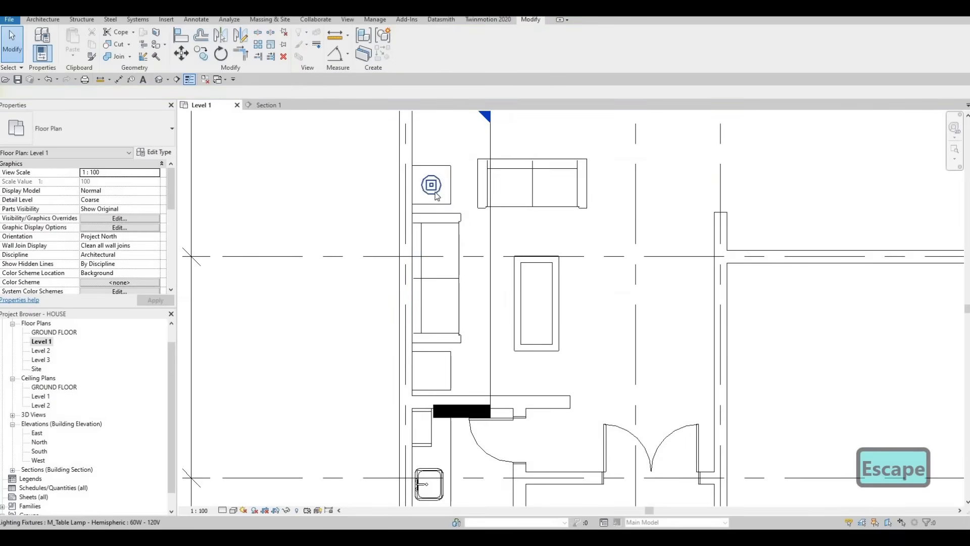
# - Place a matching M_Table Lamp - Hemispheric, 60W - 120V, centred on the lower night stand beside the sofa
pyautogui.click(434, 199)
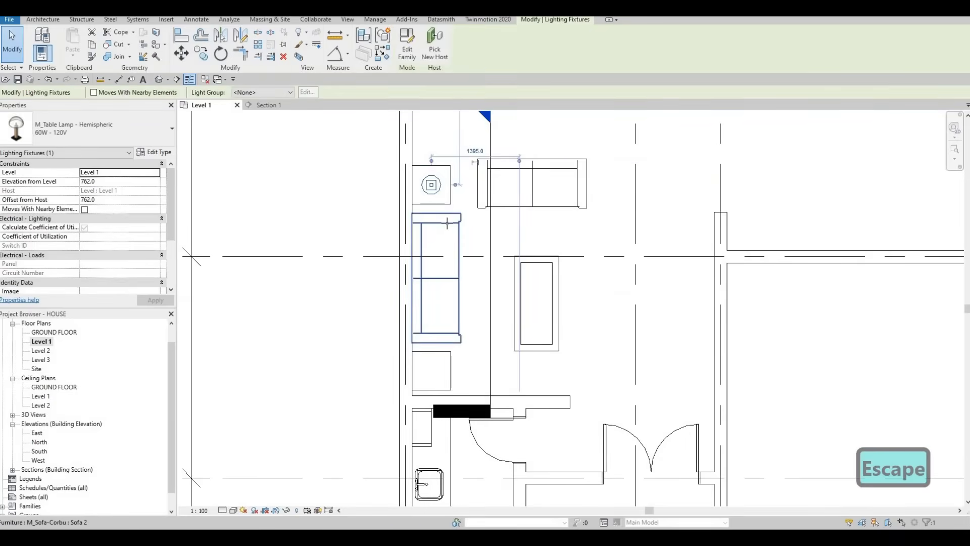
pyautogui.press('c')
pyautogui.press('s')
pyautogui.click(457, 340)
pyautogui.press('Escape')
pyautogui.press('Escape')
pyautogui.press('Escape')
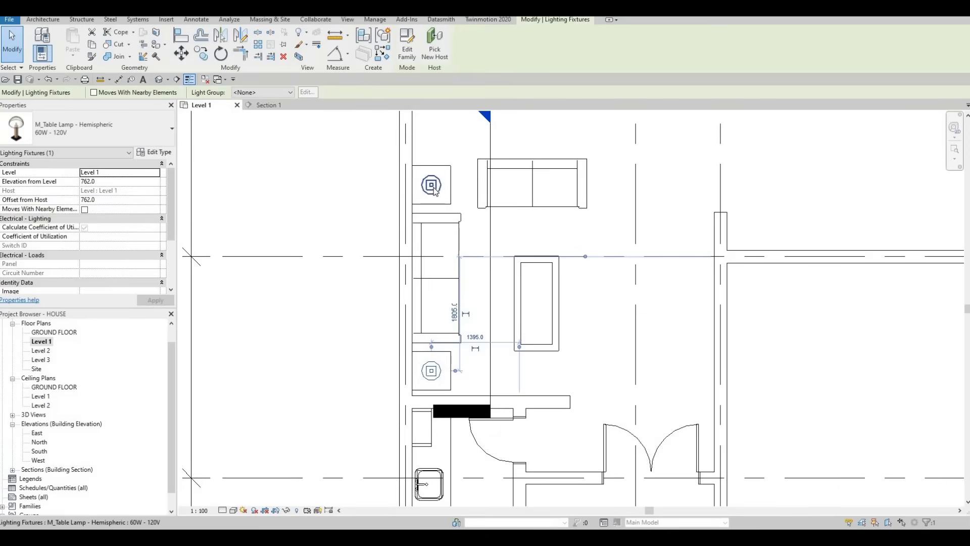
pyautogui.press('Escape')
pyautogui.press('Escape')
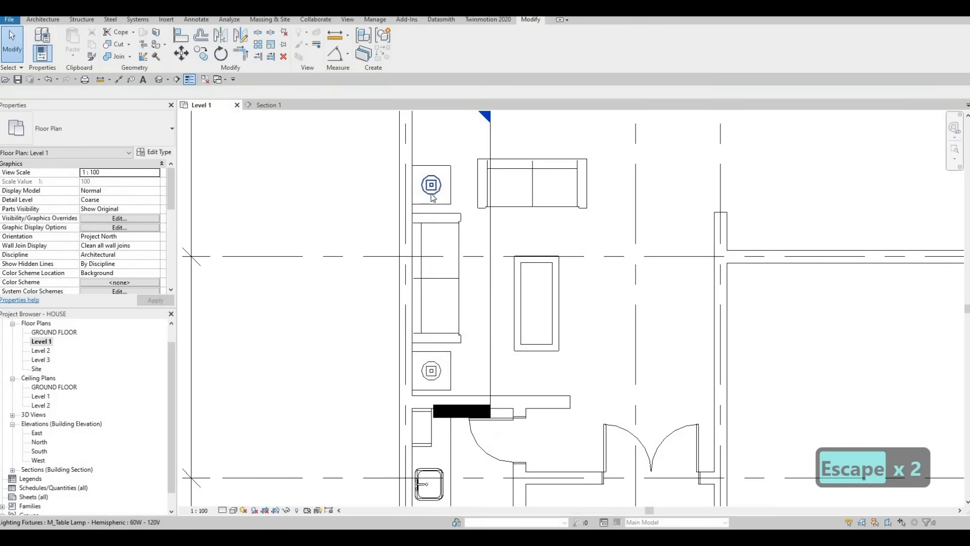
pyautogui.scroll(-2, 435, 236)
pyautogui.press('Escape')
pyautogui.click(433, 225)
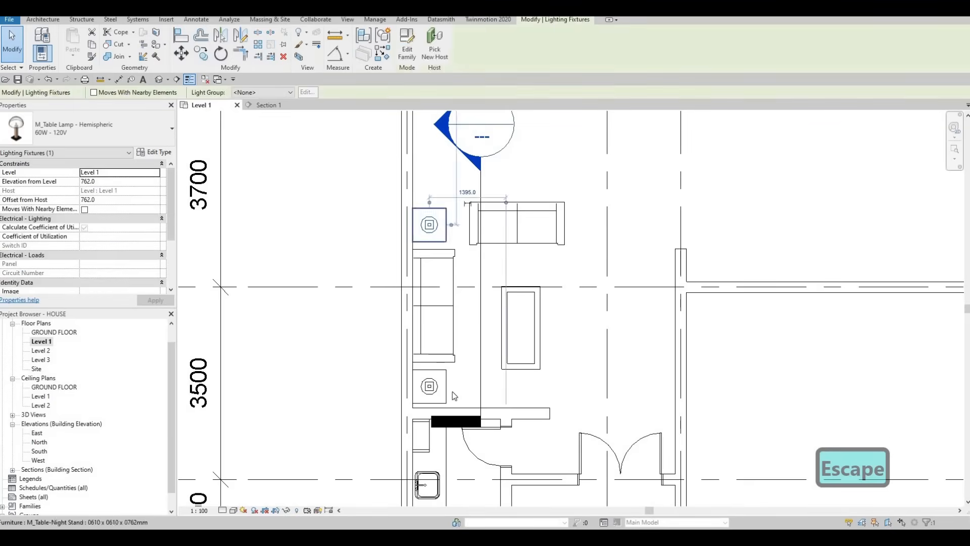
pyautogui.press('Escape')
pyautogui.press('Escape')
# - Nudge the coffee table three increments up the plan, and shift the horizontal sofa above it three increments the same way
pyautogui.scroll(-4, 495, 298)
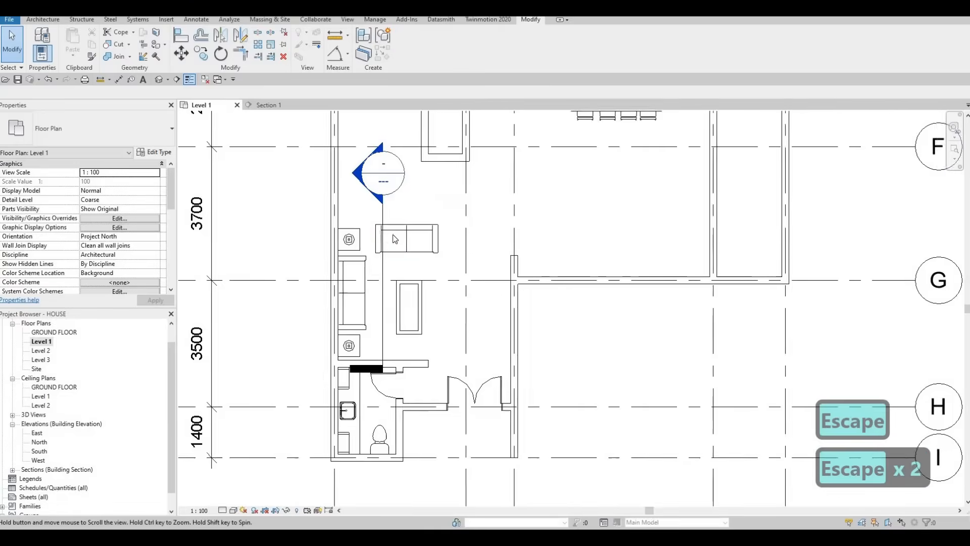
pyautogui.press('Escape')
pyautogui.click(405, 305)
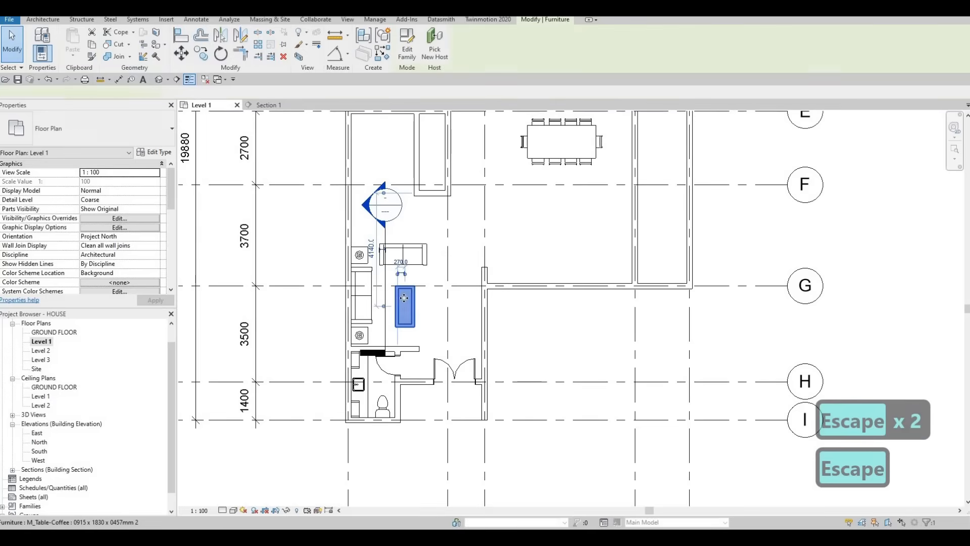
pyautogui.press('Up')
pyautogui.press('Up')
pyautogui.press('Up')
pyautogui.click(425, 260)
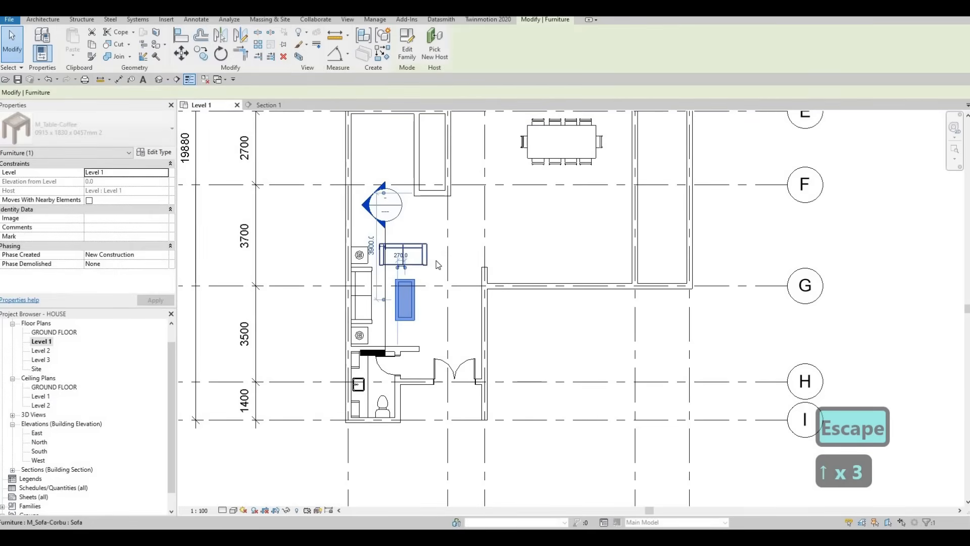
pyautogui.press('Up')
pyautogui.press('Up')
pyautogui.press('Up')
# - Nudge the coffee table a further three increments toward the horizontal sofa and clear the selection
pyautogui.click(432, 301)
pyautogui.press('Up')
pyautogui.press('Up')
pyautogui.press('Up')
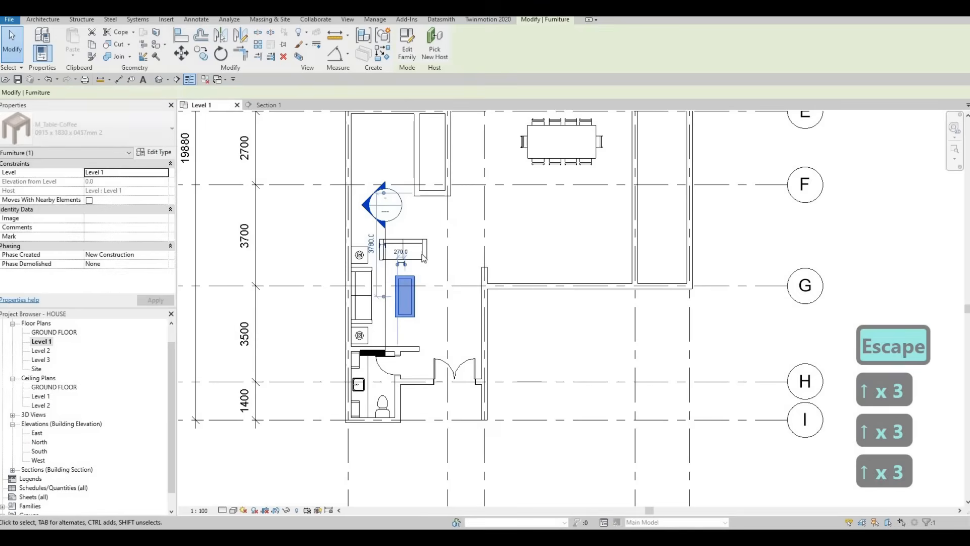
pyautogui.press('Up')
pyautogui.press('Down')
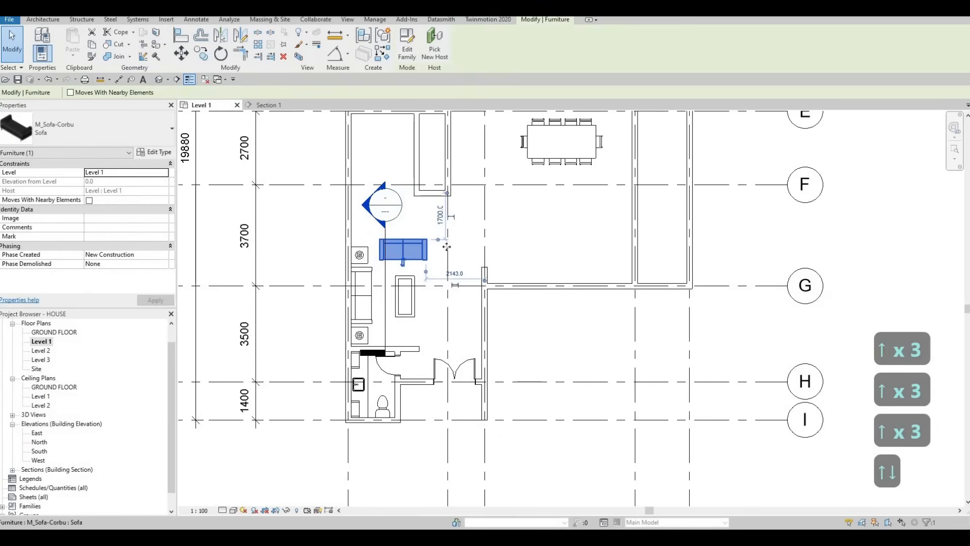
pyautogui.moveTo(452, 251); pyautogui.dragTo(450, 256, button='middle')
pyautogui.scroll(-3, 354, 313)
pyautogui.press('Escape')
pyautogui.press('Escape')
pyautogui.press('Escape')
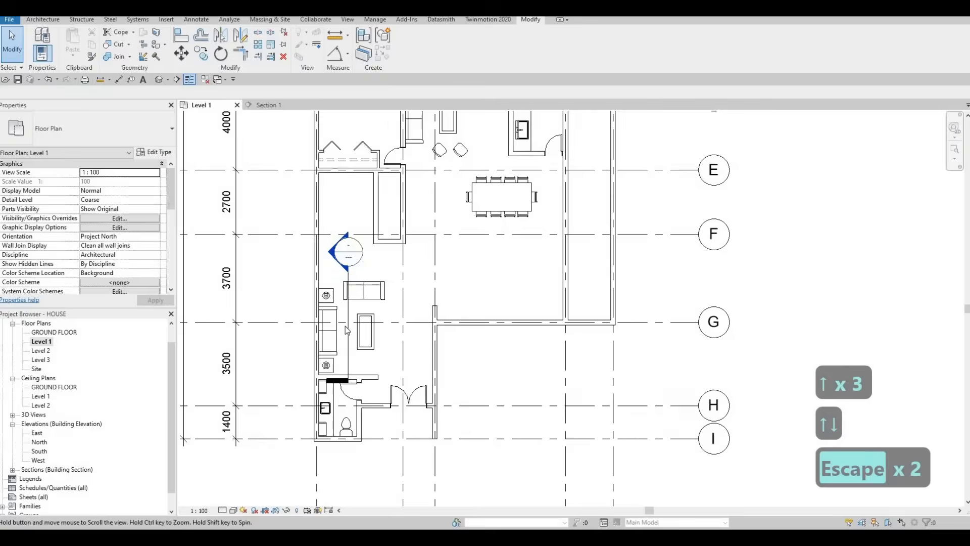
# - Move the building section marker away from the sofas to the open area below the dining table, near grid G
pyautogui.click(350, 314)
pyautogui.moveTo(497, 341)
pyautogui.mouseDown()
pyautogui.moveTo(494, 332)
pyautogui.moveTo(499, 348)
pyautogui.mouseUp()
pyautogui.moveTo(440, 268); pyautogui.dragTo(489, 319, button='middle')
pyautogui.press('Escape')
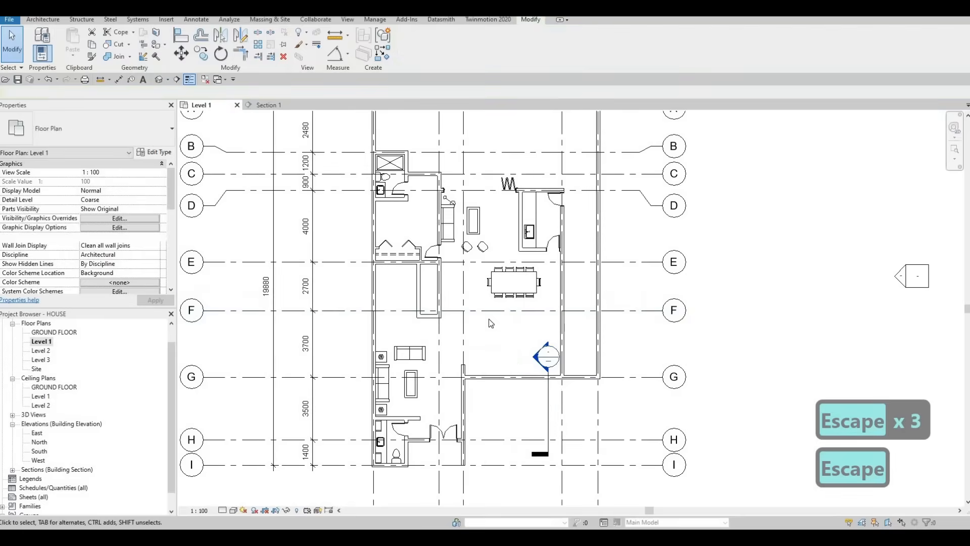
# - Start loading a family and browse from the lighting folder to the Furniture folder of the library
pyautogui.press('F1')
pyautogui.scroll(1, 402, 205)
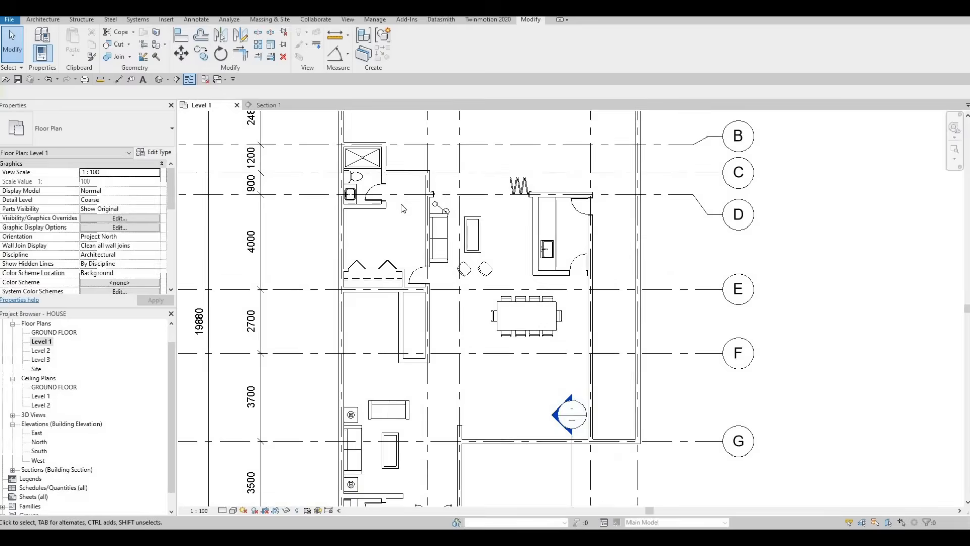
pyautogui.scroll(1, 403, 205)
pyautogui.press('Escape')
pyautogui.press('Escape')
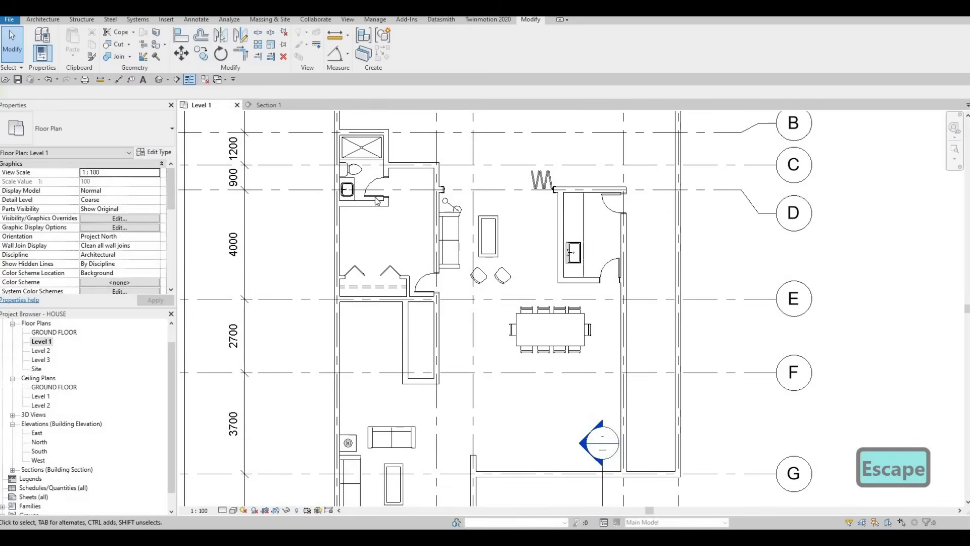
pyautogui.click(347, 20)
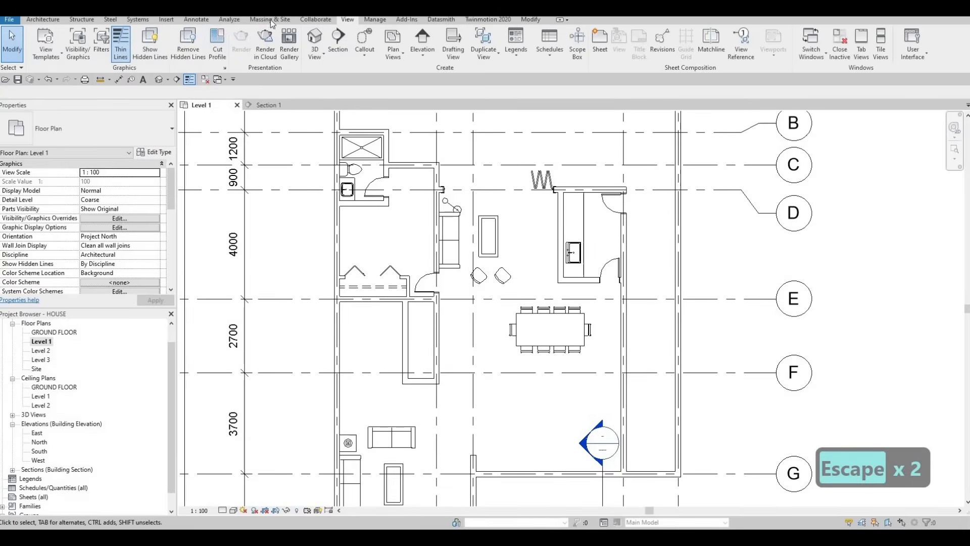
pyautogui.click(167, 20)
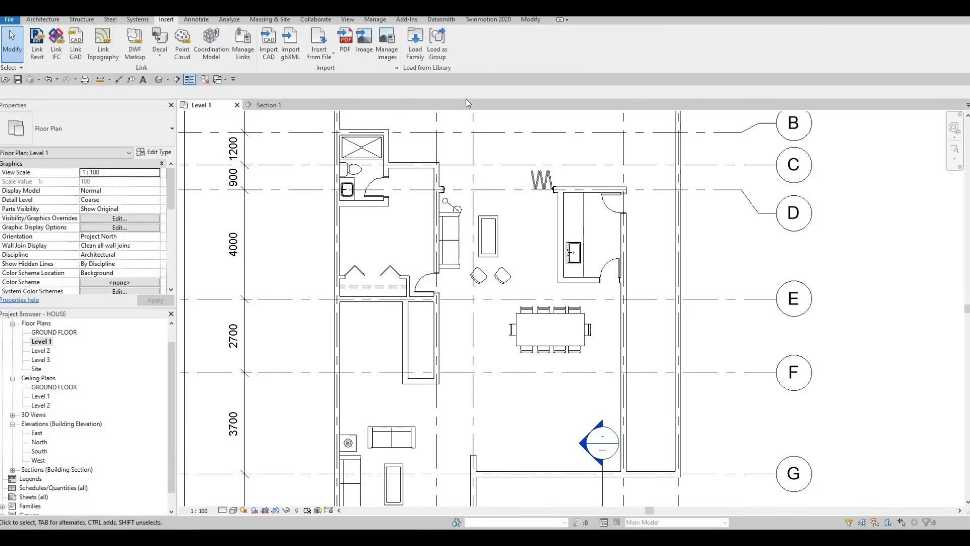
pyautogui.click(423, 51)
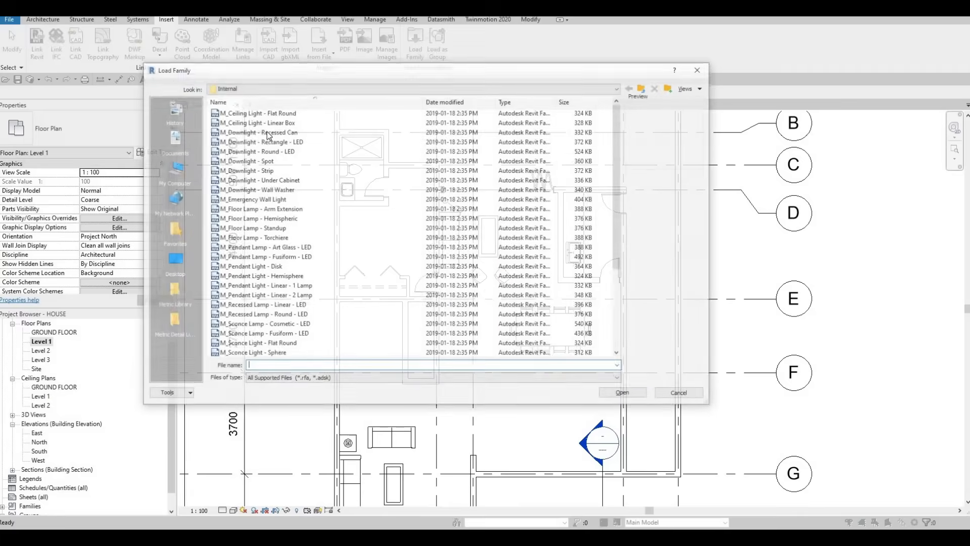
pyautogui.click(645, 92)
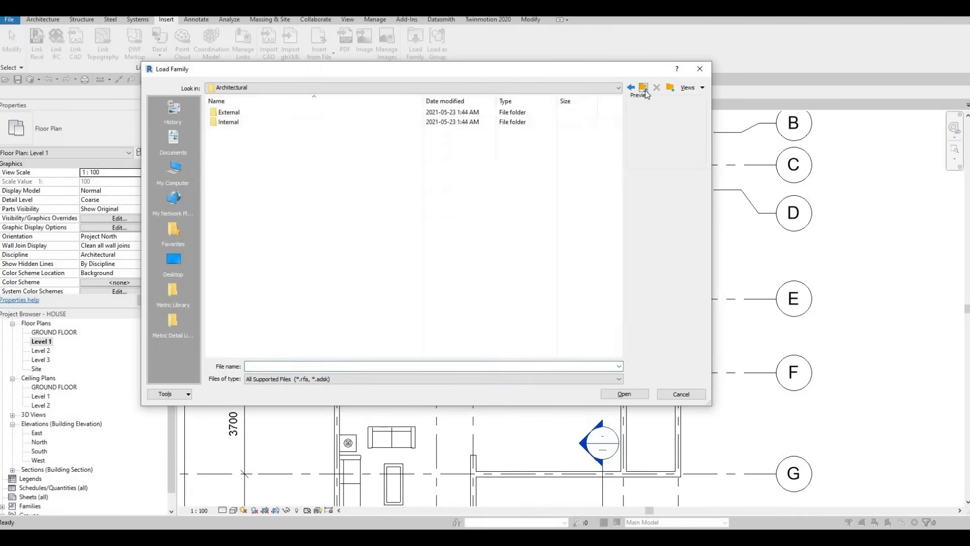
pyautogui.press('BackSpace')
pyautogui.doubleClick(255, 247)
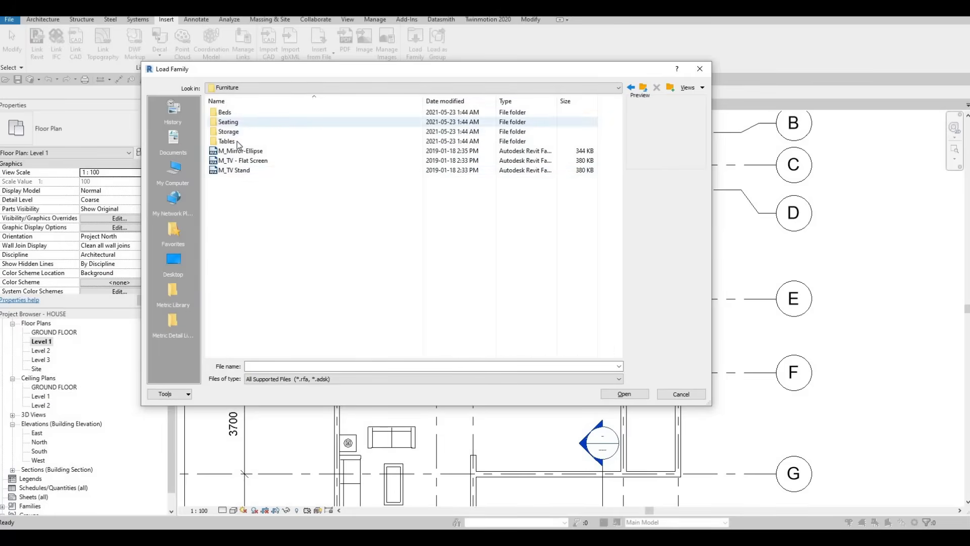
# - Load M_Desk from the Tables folder, overwriting the existing version and its parameter values
pyautogui.doubleClick(247, 121)
pyautogui.click(238, 112)
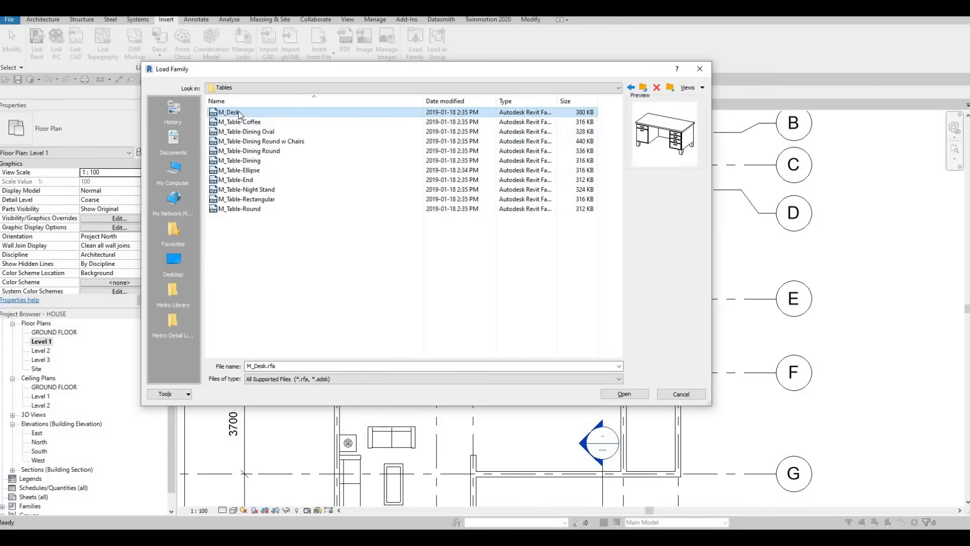
pyautogui.click(624, 394)
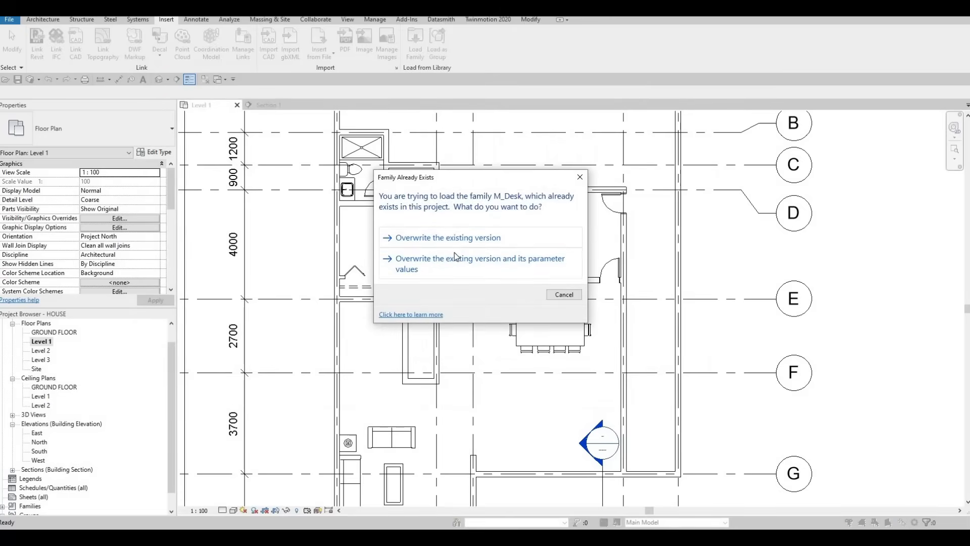
pyautogui.click(423, 255)
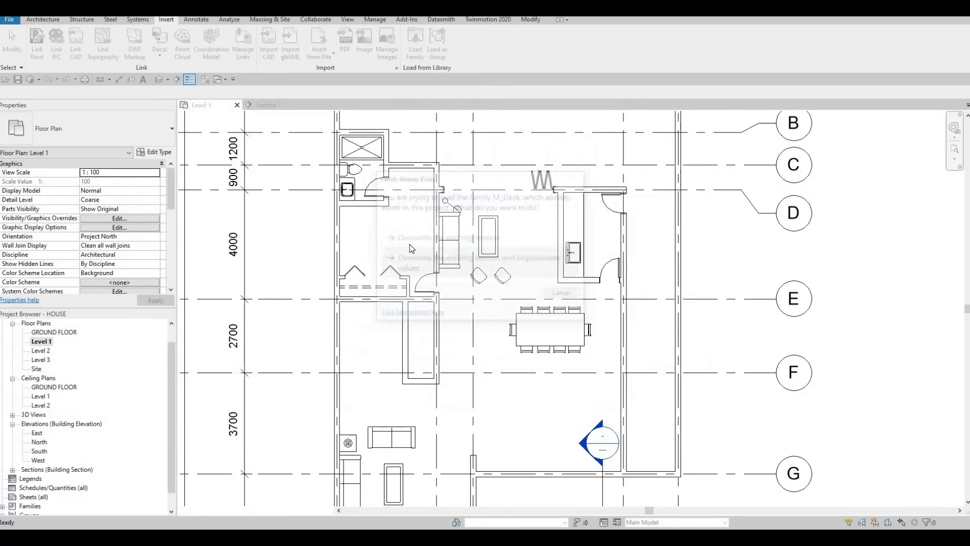
pyautogui.press('m')
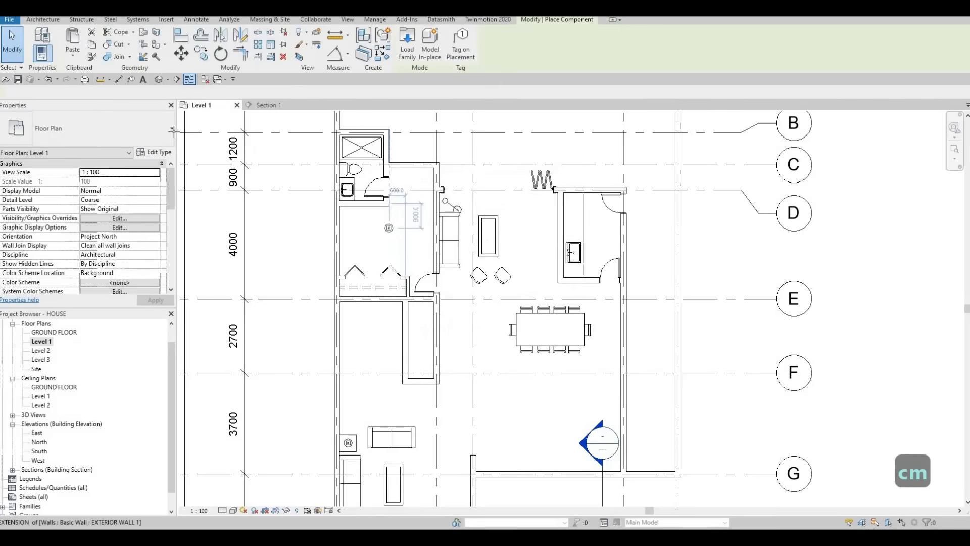
pyautogui.press('Escape')
pyautogui.press('Escape')
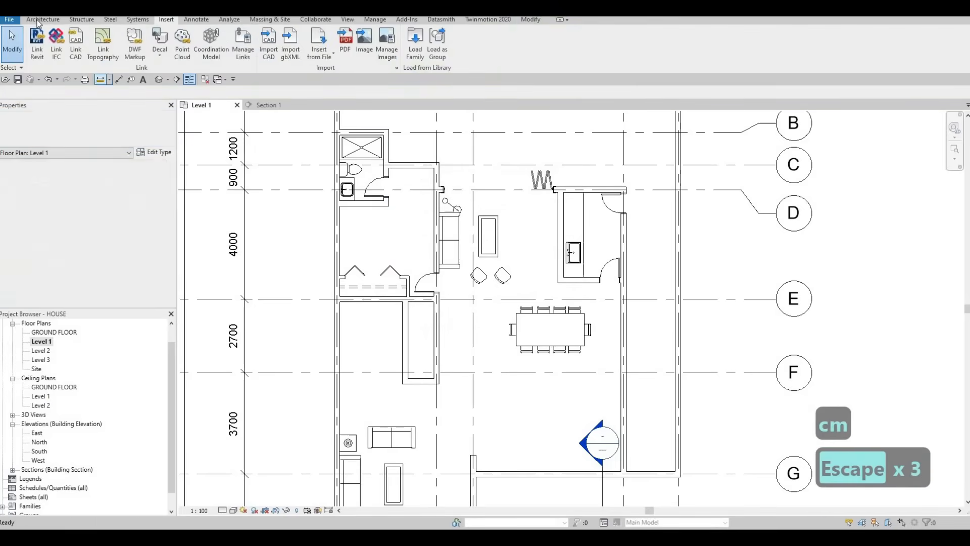
# - Place an M_Desk of type 1525 x 762mm, rotated lengthwise along the plan, in the closet room between grids D and E
pyautogui.click(43, 20)
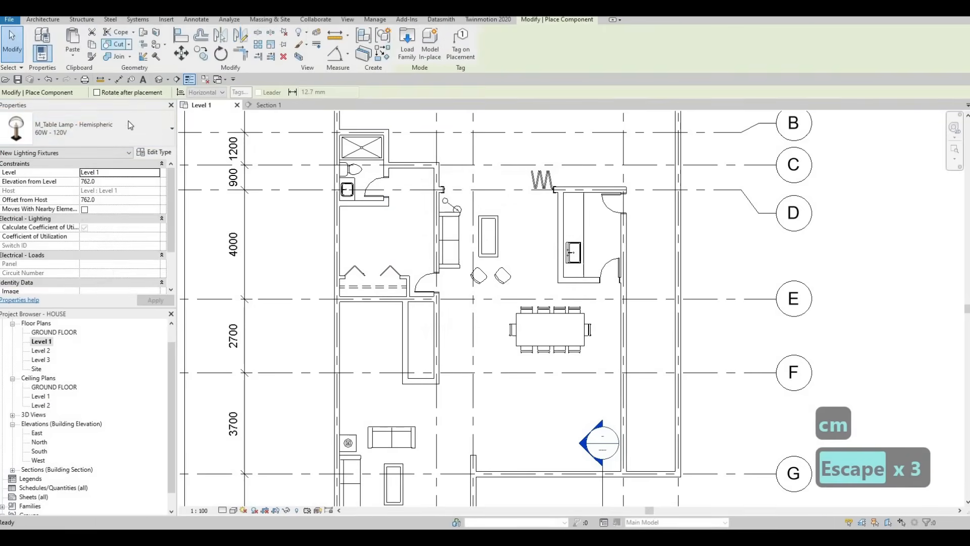
pyautogui.click(130, 125)
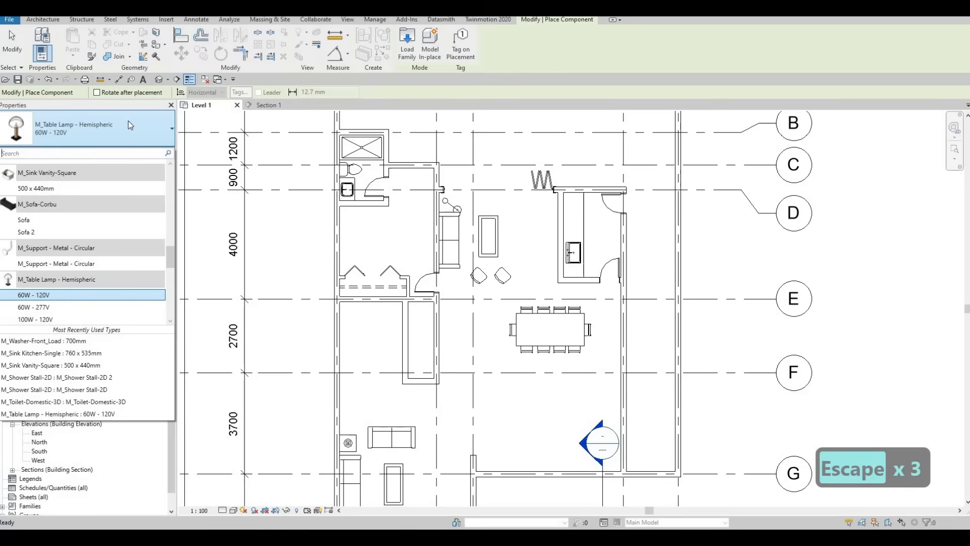
pyautogui.write('DESK')
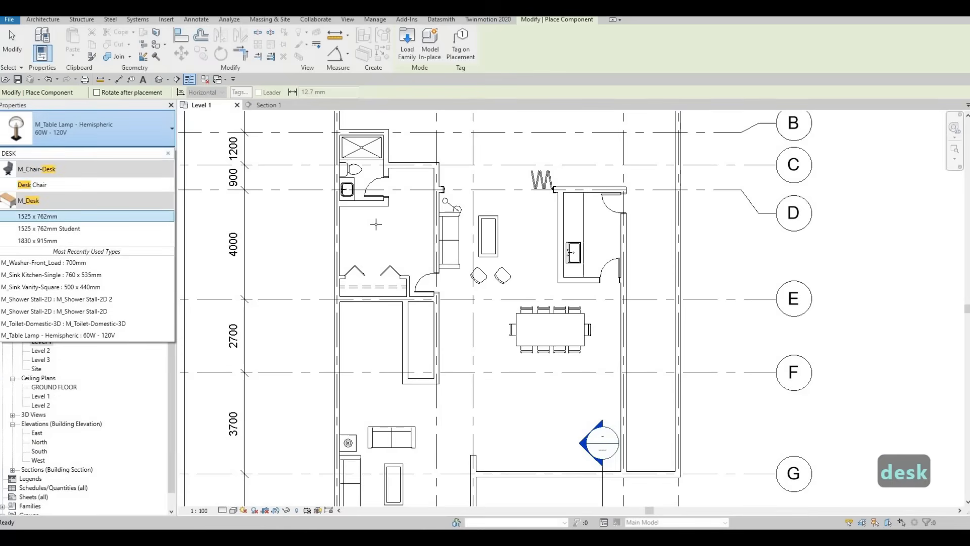
pyautogui.click(36, 216)
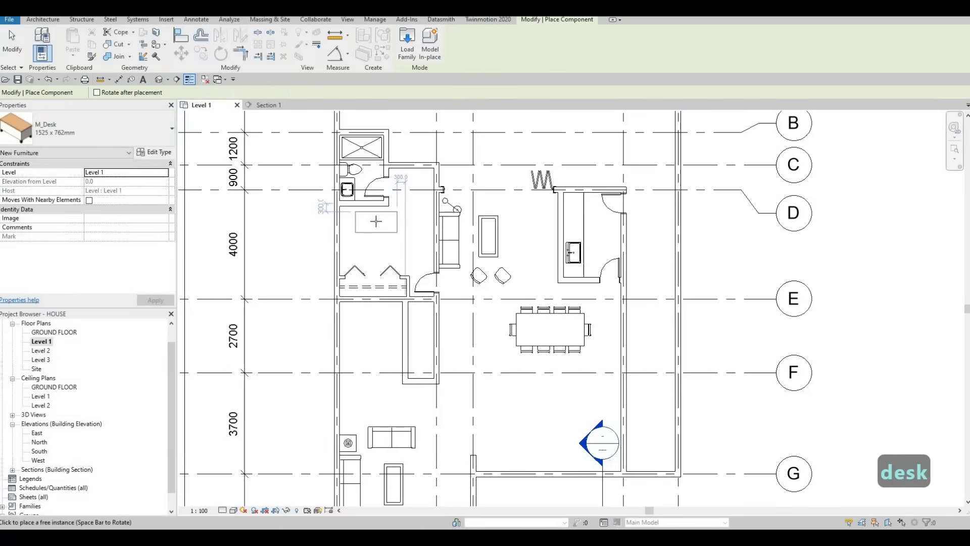
pyautogui.scroll(4, 379, 237)
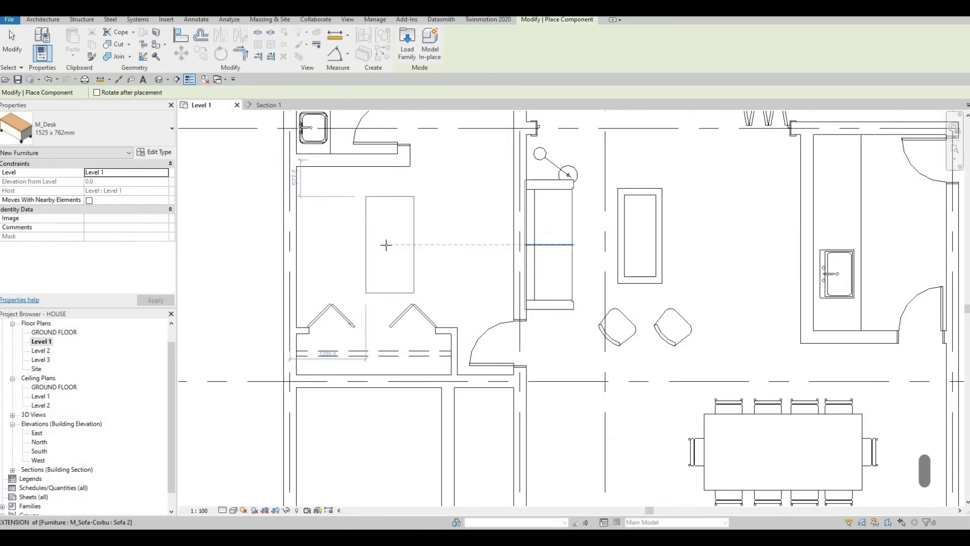
pyautogui.press('Escape')
pyautogui.press('Escape')
pyautogui.press('Escape')
# - Start loading another furniture family from the library
pyautogui.scroll(-4, 413, 216)
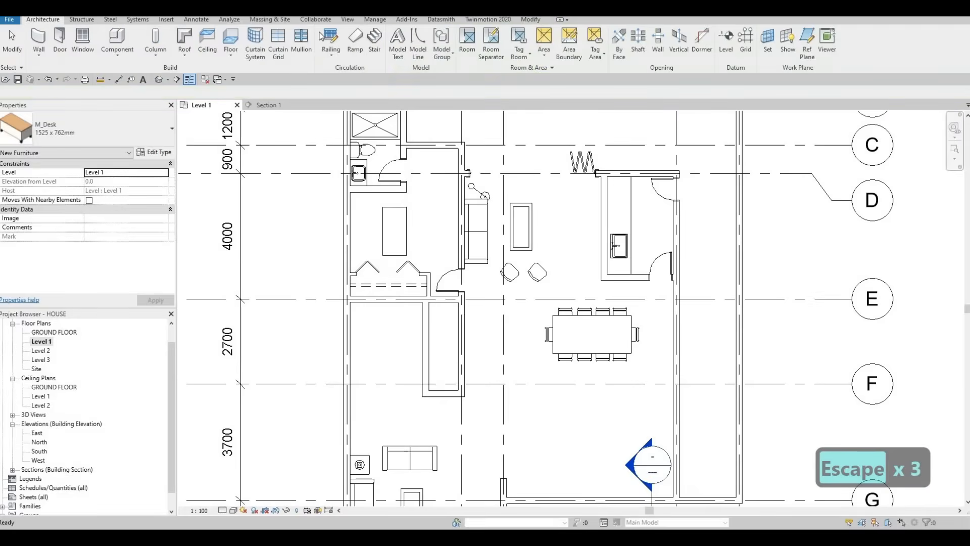
pyautogui.click(166, 19)
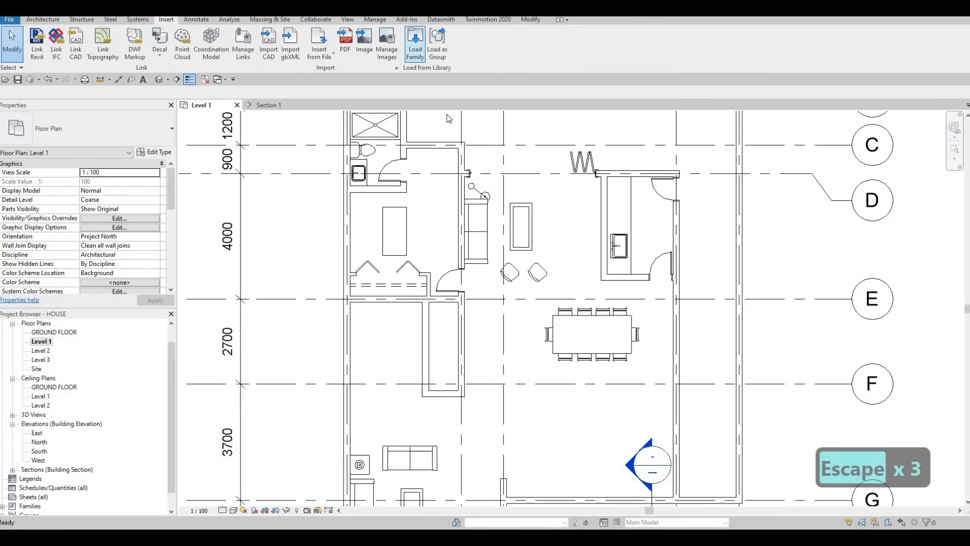
pyautogui.click(415, 43)
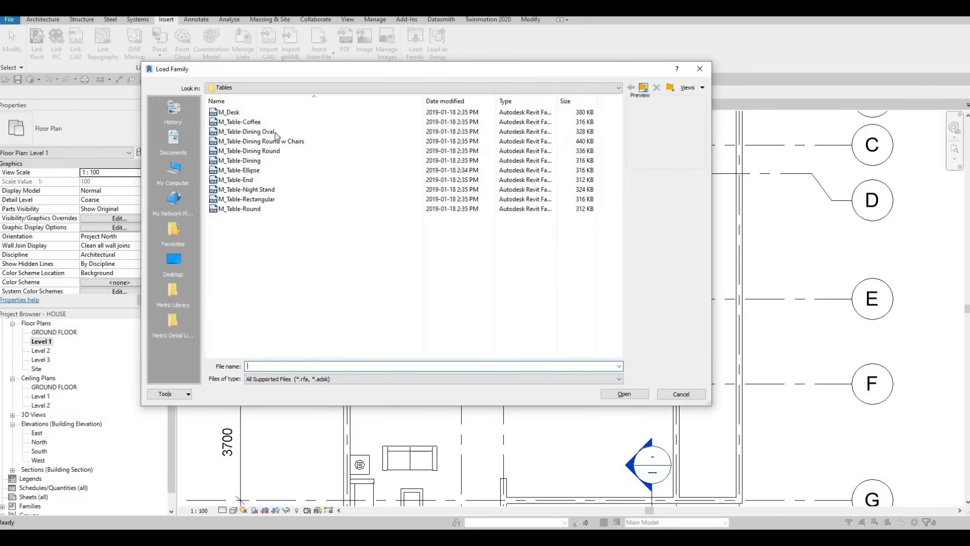
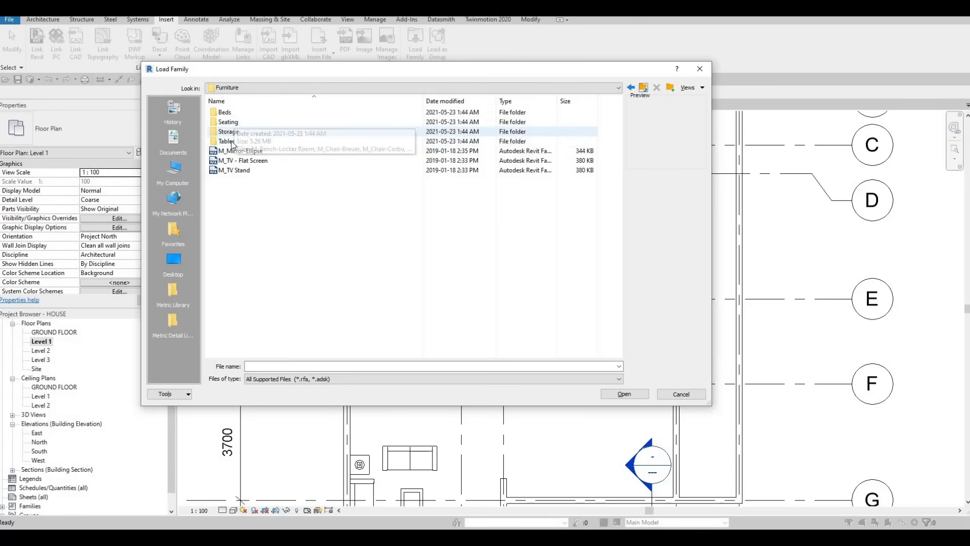
# - Load the M_Chair-Executive family from the library's Seating folder
pyautogui.doubleClick(248, 122)
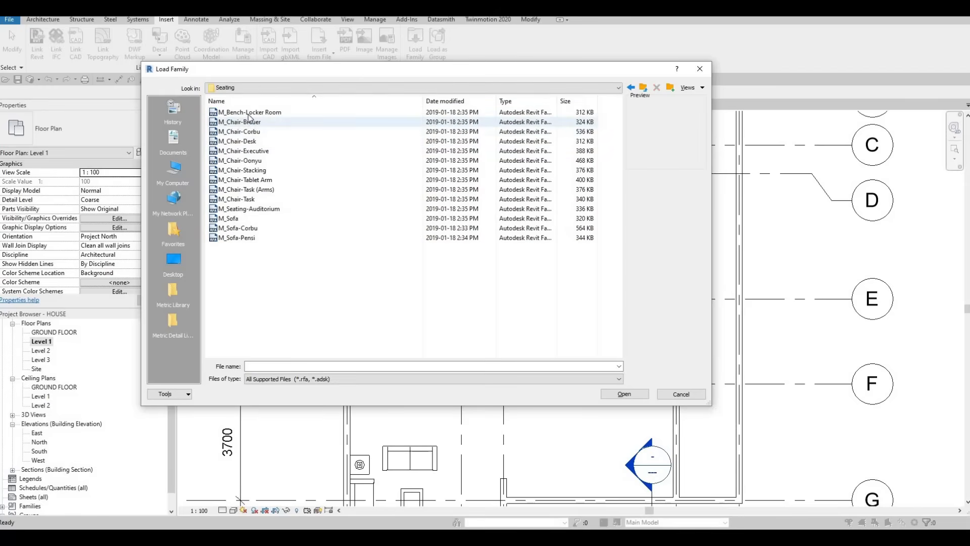
pyautogui.click(252, 123)
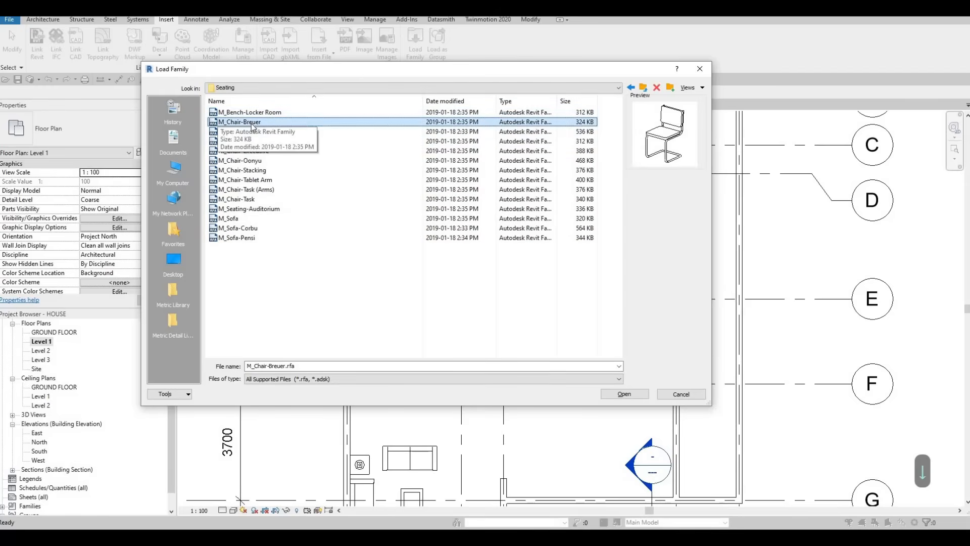
pyautogui.press('Down')
pyautogui.press('Down')
pyautogui.press('Down')
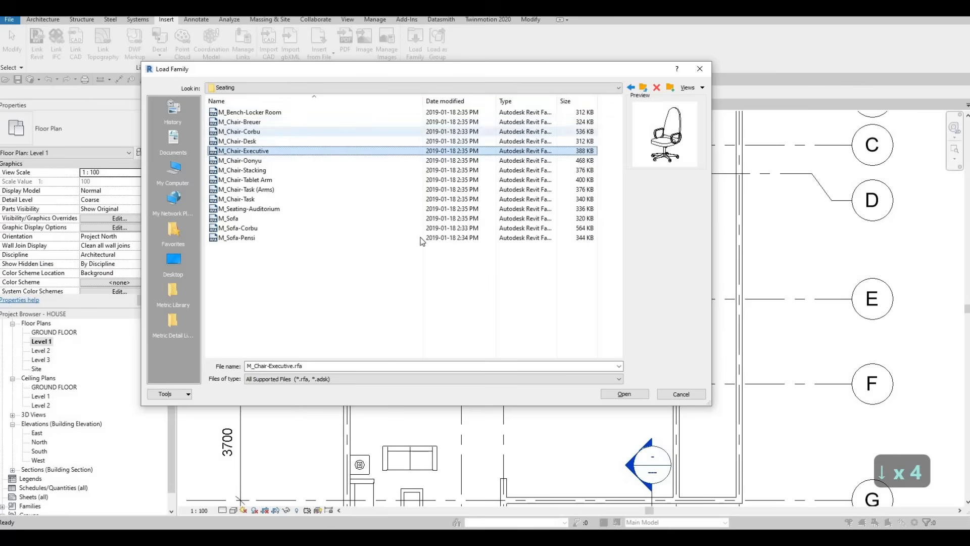
pyautogui.click(624, 394)
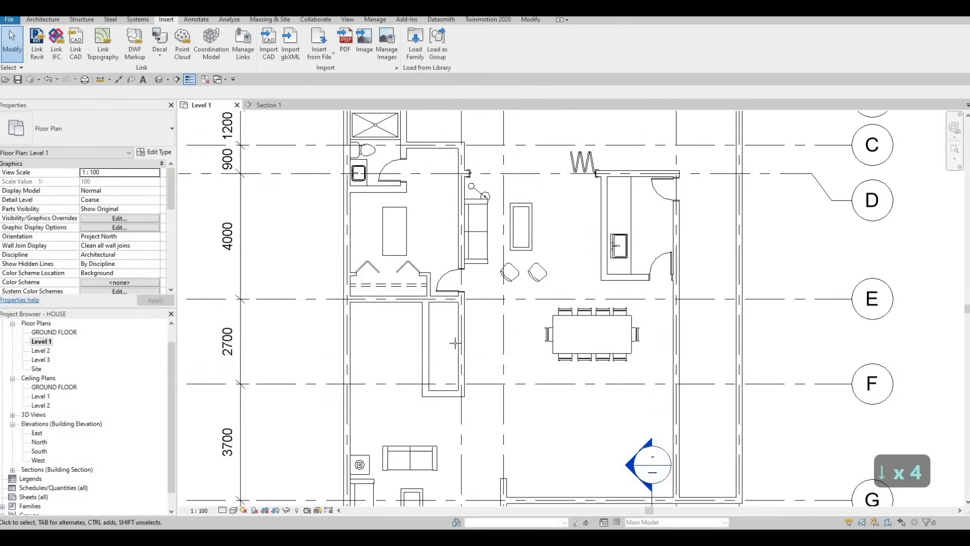
# - Place an M_Chair-Executive at the desk in the closet room, rotated to face the desk from the exterior wall side
pyautogui.press('c')
pyautogui.press('m')
pyautogui.scroll(3, 375, 238)
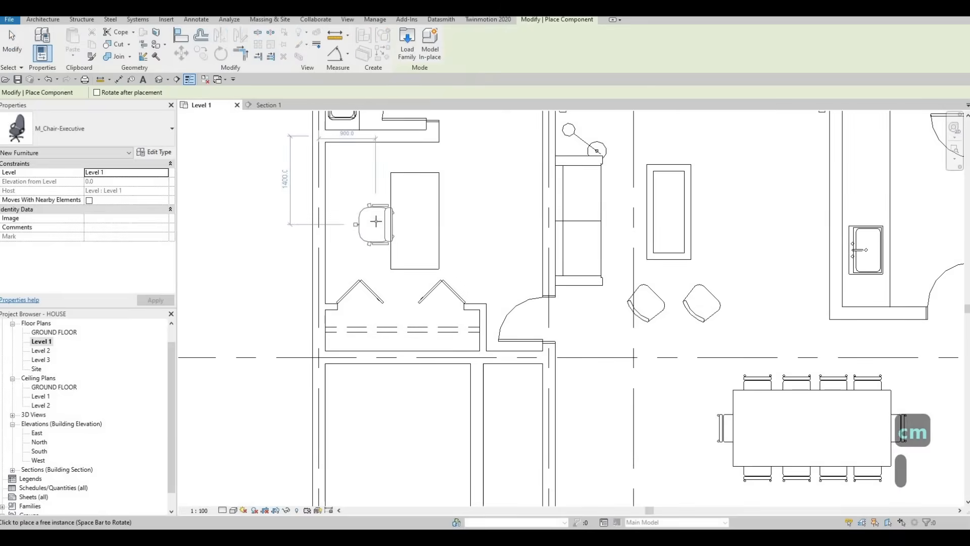
pyautogui.press('space')
pyautogui.press('space')
pyautogui.press('space')
pyautogui.click(368, 256)
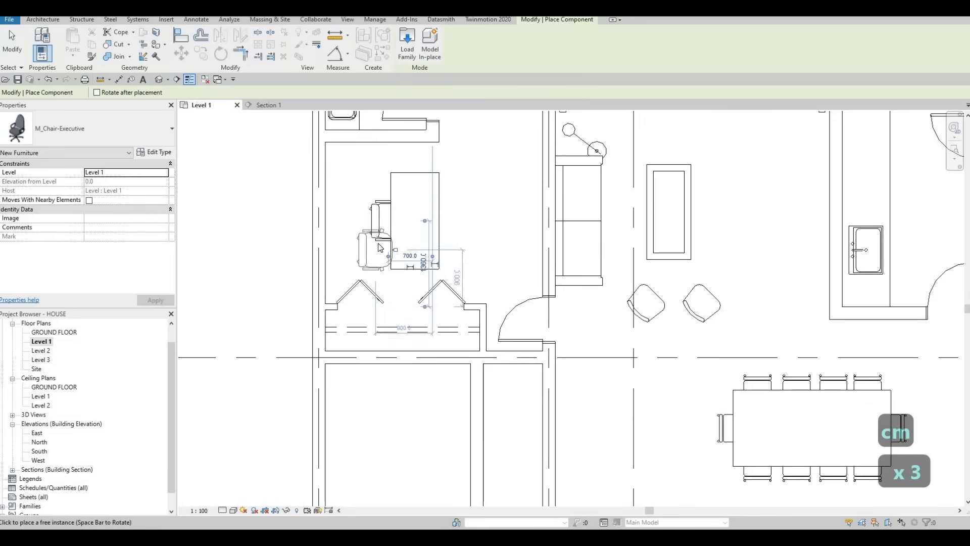
pyautogui.press('Escape')
pyautogui.press('Escape')
pyautogui.press('Escape')
# - Move the desk and executive chair together toward grid D so the desk's short end meets the bathroom wall
pyautogui.scroll(-2, 450, 242)
pyautogui.moveTo(450, 243); pyautogui.dragTo(442, 211, button='middle')
pyautogui.press('Escape')
pyautogui.scroll(-3, 495, 241)
pyautogui.scroll(2, 431, 219)
pyautogui.press('Escape')
pyautogui.scroll(-2, 442, 212)
pyautogui.scroll(1, 432, 206)
pyautogui.scroll(1, 433, 206)
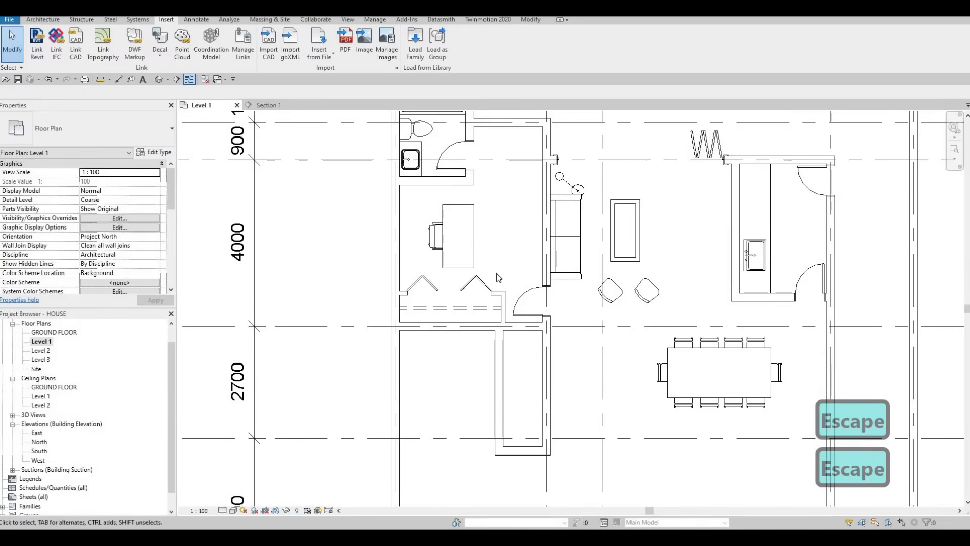
pyautogui.moveTo(418, 193); pyautogui.dragTo(502, 281)
pyautogui.press('m')
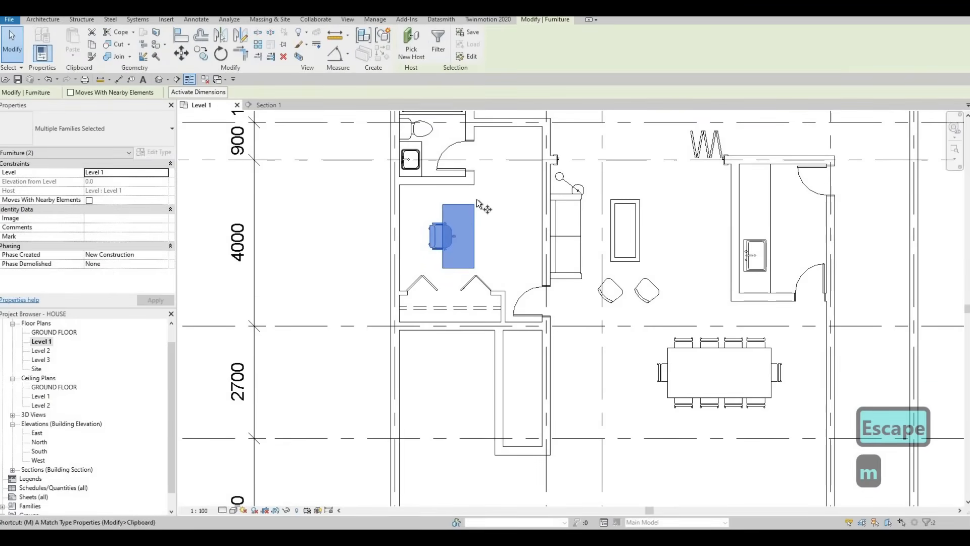
pyautogui.press('v')
pyautogui.scroll(1, 473, 186)
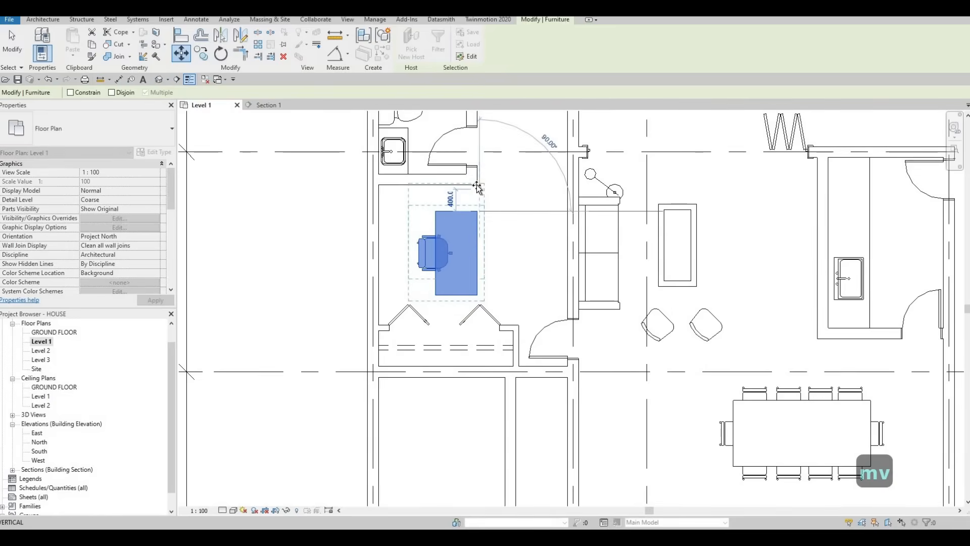
pyautogui.click(476, 184)
pyautogui.scroll(2, 470, 201)
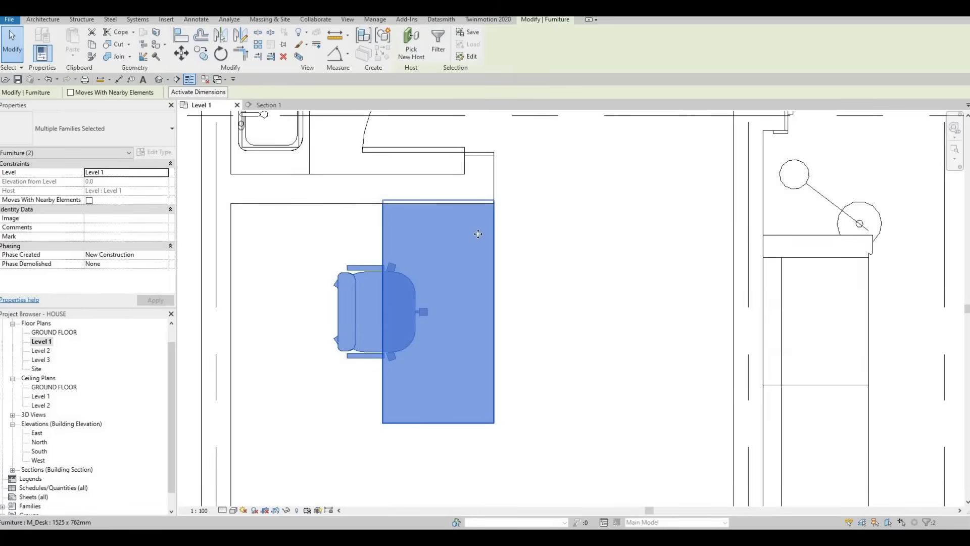
pyautogui.scroll(-2, 478, 234)
pyautogui.press('Escape')
pyautogui.press('Escape')
pyautogui.press('Escape')
pyautogui.press('Escape')
pyautogui.moveTo(480, 270); pyautogui.dragTo(494, 251, button='middle')
# - Set the width of the M_Desk type 1525 x 762mm to 1700 mm
pyautogui.press('Escape')
pyautogui.scroll(-2, 460, 257)
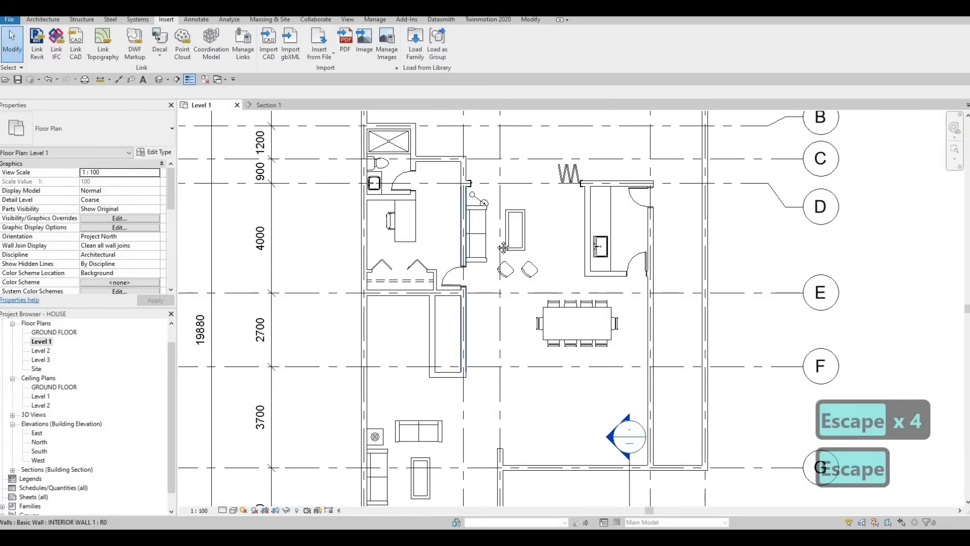
pyautogui.scroll(-1, 469, 246)
pyautogui.moveTo(418, 248); pyautogui.dragTo(447, 227, button='middle')
pyautogui.scroll(2, 470, 246)
pyautogui.click(438, 247)
pyautogui.press('Escape')
pyautogui.press('Escape')
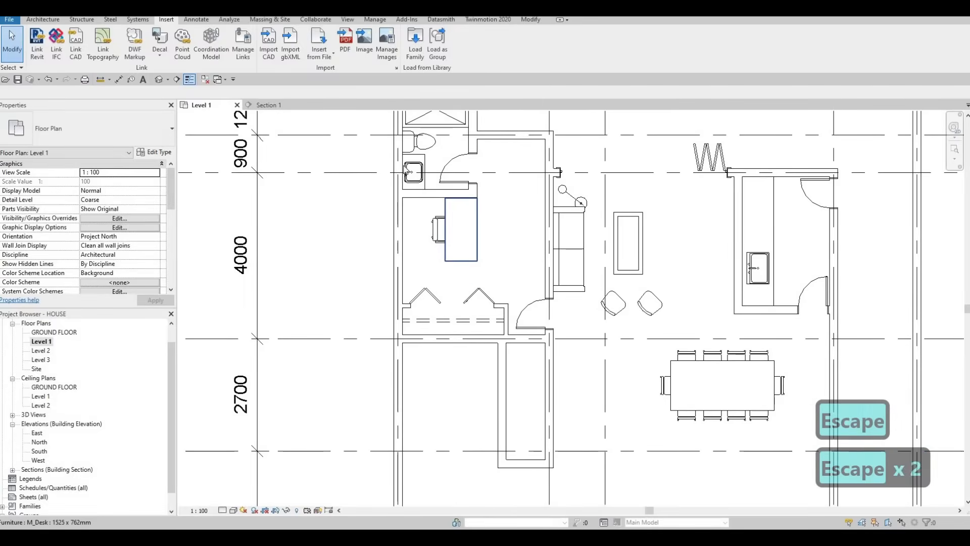
pyautogui.click(455, 245)
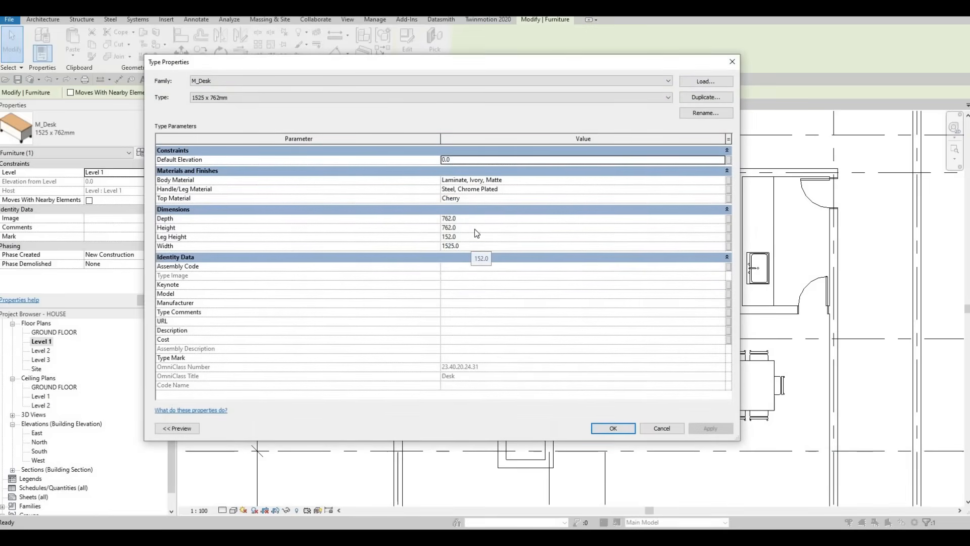
pyautogui.click(475, 248)
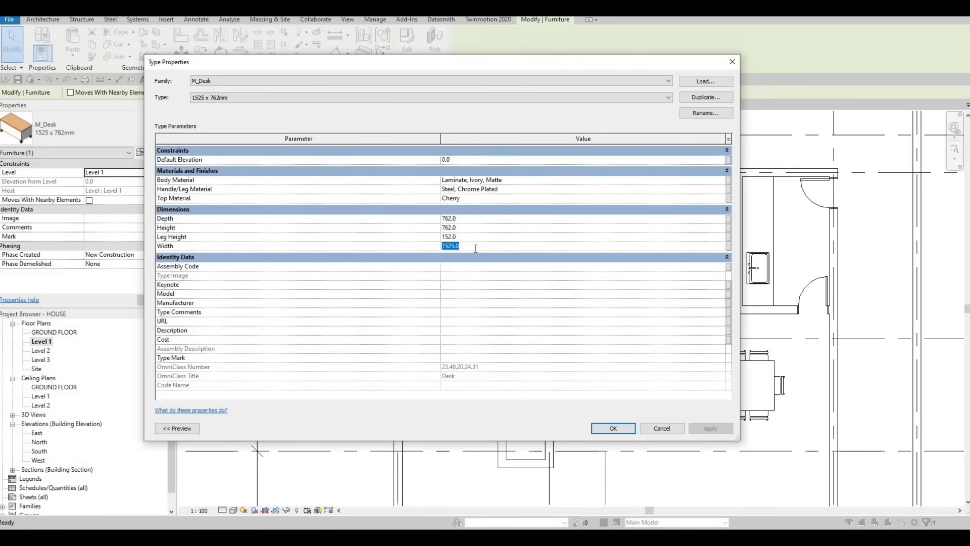
pyautogui.write('7')
pyautogui.press('BackSpace')
pyautogui.write('1700')
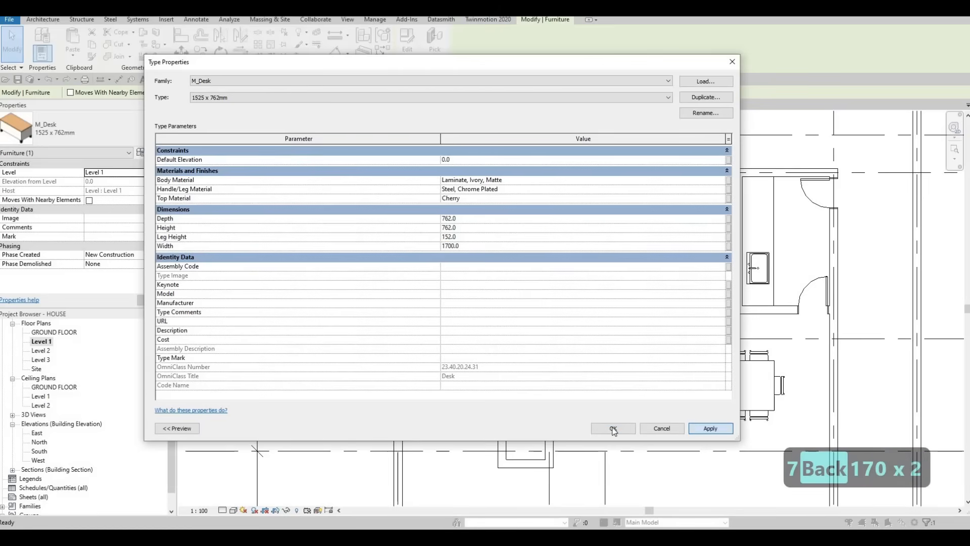
pyautogui.click(610, 428)
pyautogui.press('Escape')
pyautogui.press('Escape')
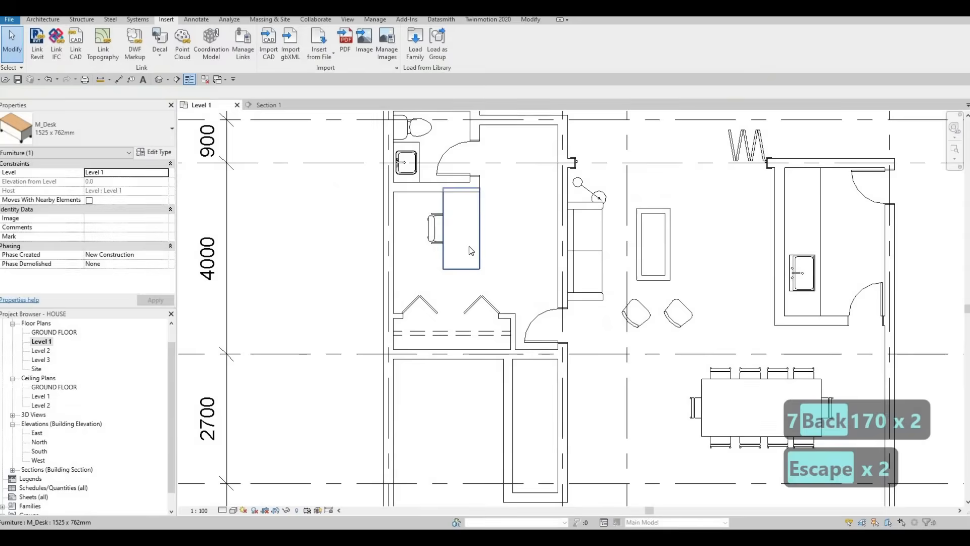
# - Nudge the widened desk two increments away from the bathroom wall and shift the executive chair two increments the same way
pyautogui.click(468, 246)
pyautogui.press('Down')
pyautogui.press('Down')
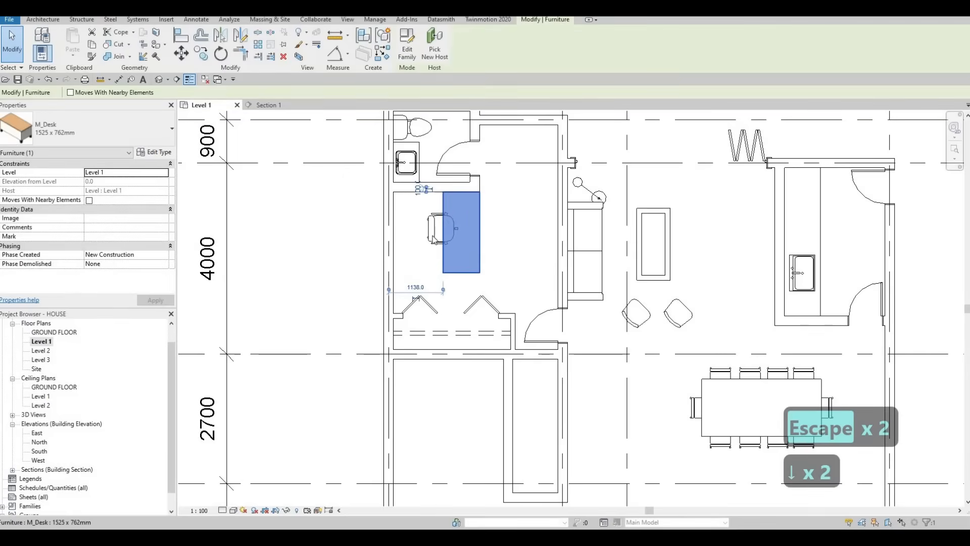
pyautogui.click(432, 235)
pyautogui.press('Down')
pyautogui.press('Down')
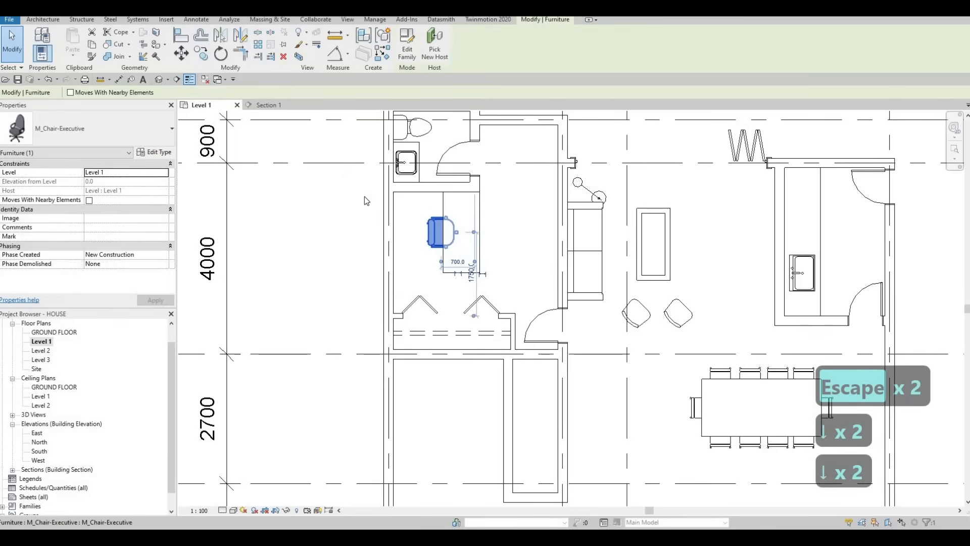
pyautogui.press('Escape')
pyautogui.press('Escape')
pyautogui.press('Escape')
pyautogui.press('c')
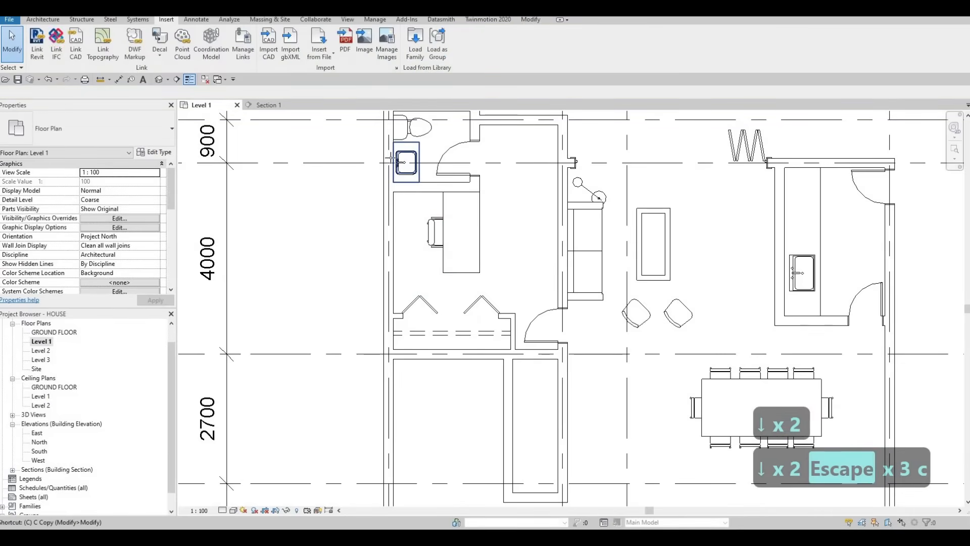
pyautogui.press('m')
pyautogui.press('Escape')
pyautogui.press('Escape')
pyautogui.press('Escape')
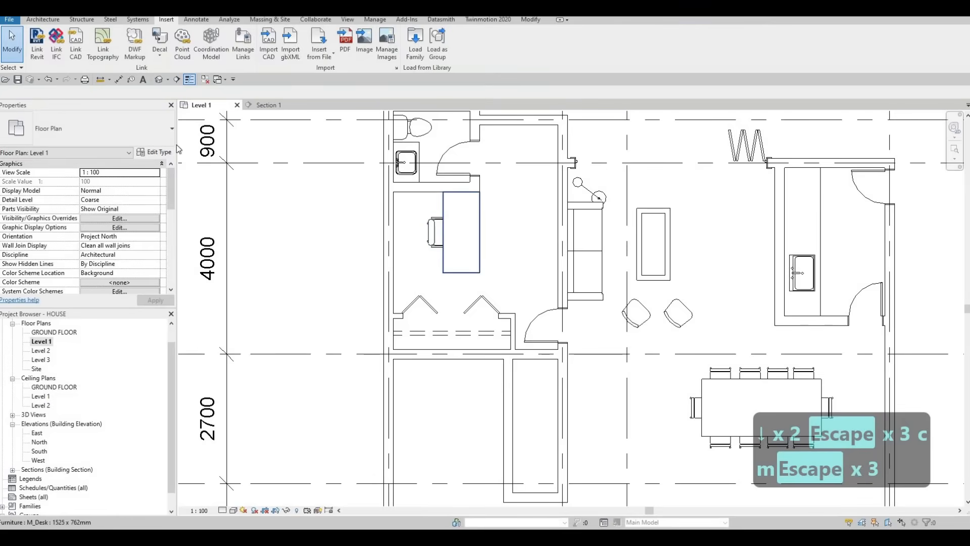
# - Duplicate the desk's type as 1525 x 762mm 2 and set its width to 1000 mm and depth to 500 mm
pyautogui.click(462, 232)
pyautogui.click(154, 151)
pyautogui.click(705, 97)
pyautogui.press('Return')
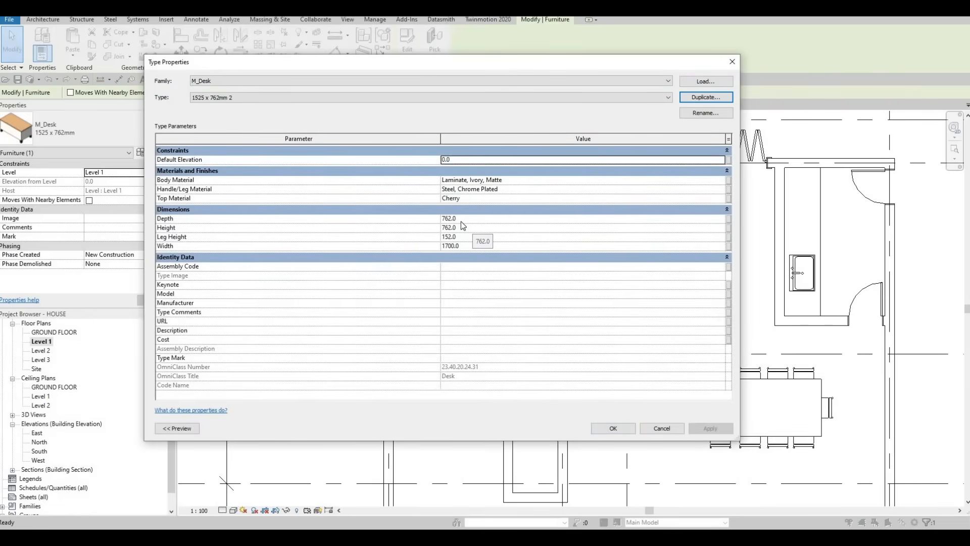
pyautogui.click(463, 247)
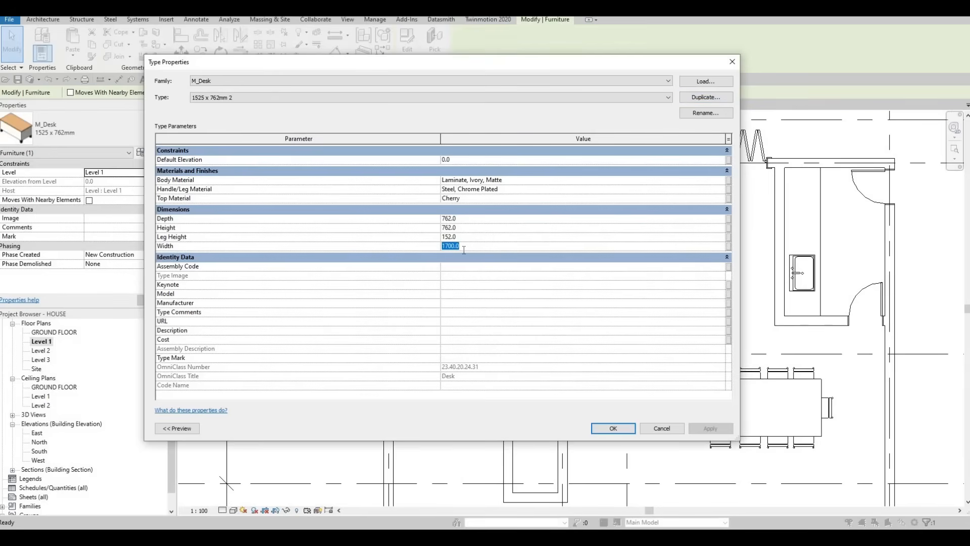
pyautogui.write('100')
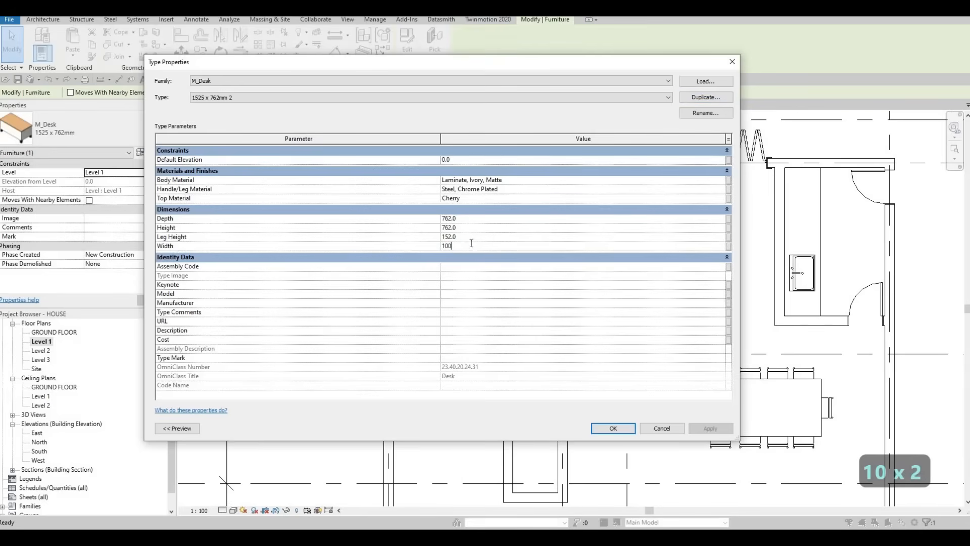
pyautogui.write('0')
pyautogui.click(484, 218)
pyautogui.write('500')
pyautogui.press('Return')
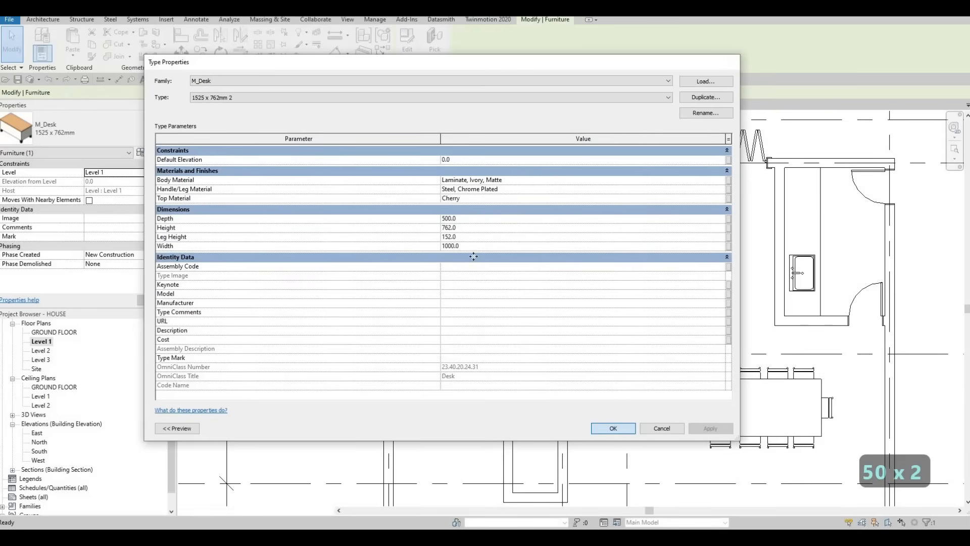
pyautogui.press('Escape')
pyautogui.press('Escape')
# - Change the existing desk back to the M_Desk type 1525 x 762mm
pyautogui.click(466, 238)
pyautogui.click(101, 130)
pyautogui.click(66, 279)
pyautogui.press('Escape')
pyautogui.press('Escape')
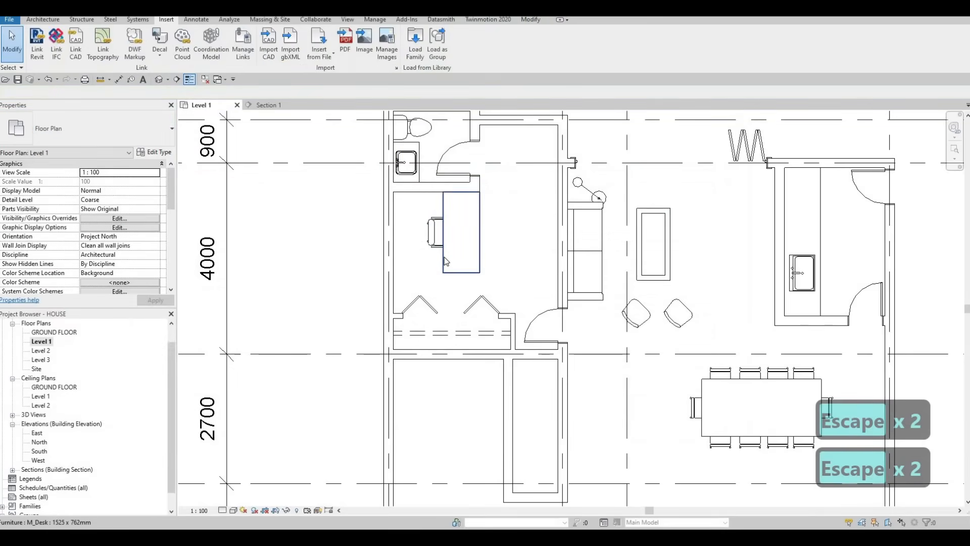
# - Place a second desk of type 1525 x 762mm 2 in the corner between the exterior and bathroom walls, beside the first desk
pyautogui.click(443, 256)
pyautogui.press('c')
pyautogui.press('s')
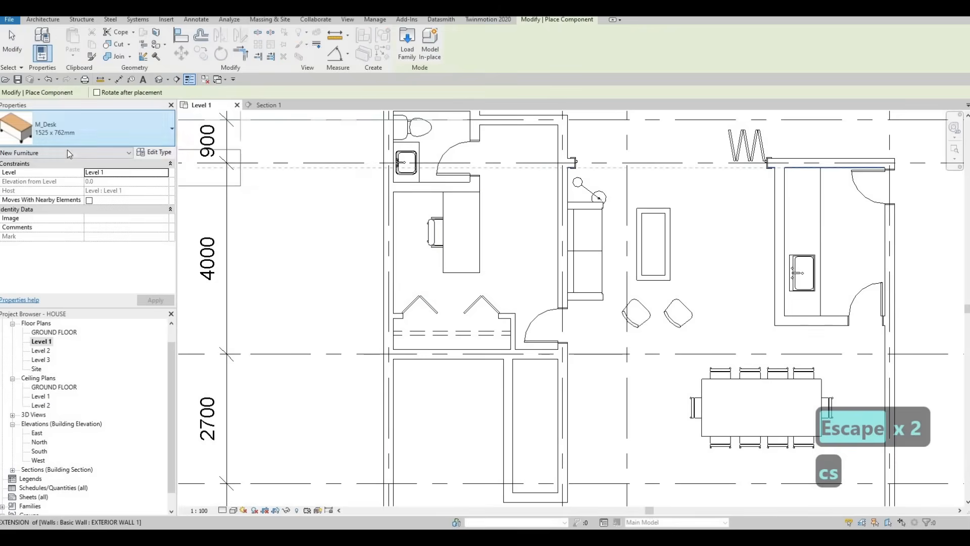
pyautogui.click(91, 128)
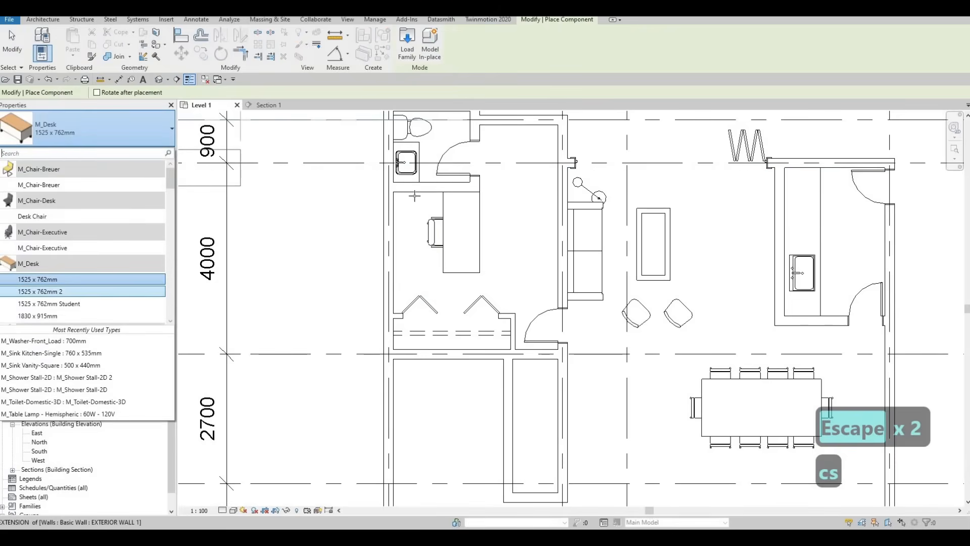
pyautogui.click(31, 282)
pyautogui.scroll(2, 420, 207)
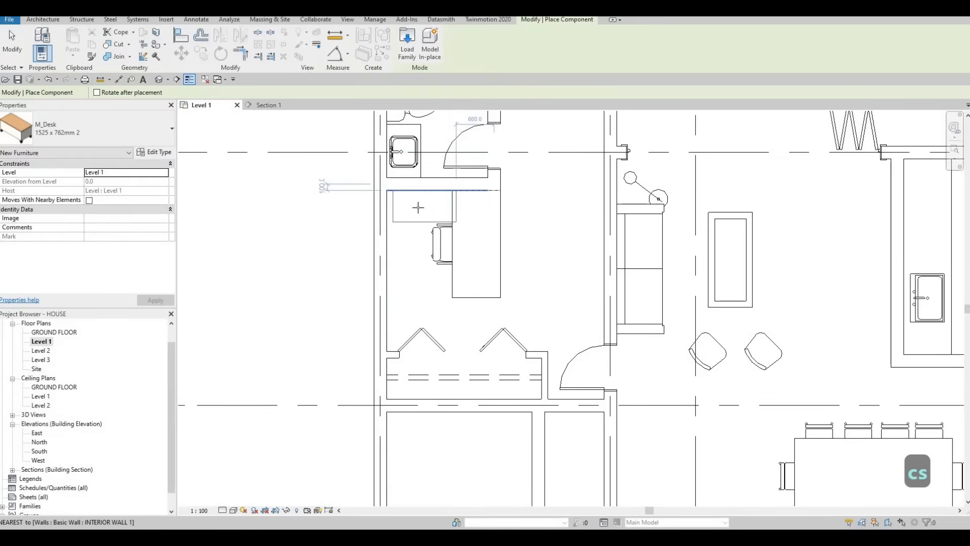
pyautogui.press('Escape')
pyautogui.scroll(3, 456, 193)
pyautogui.press('Escape')
pyautogui.press('Escape')
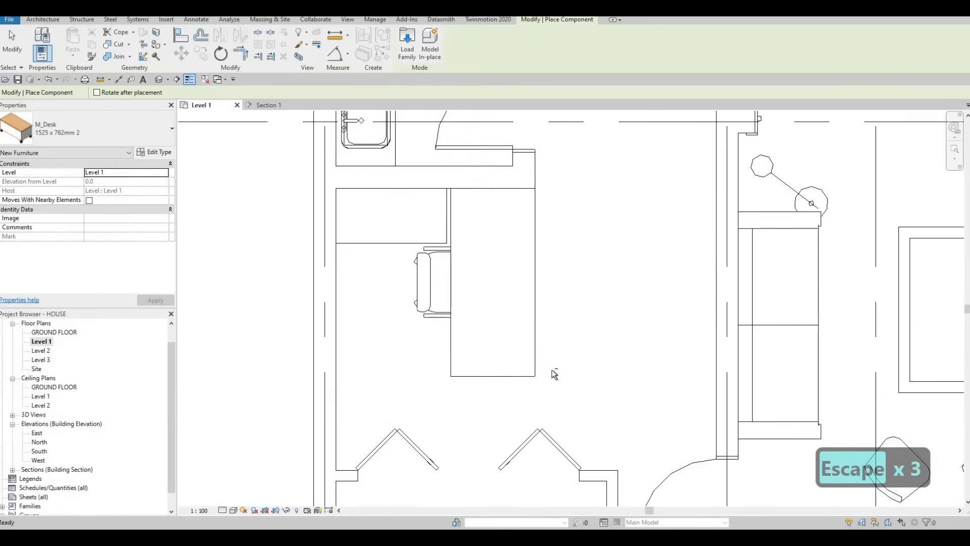
pyautogui.press('Escape')
# - Move the large desk and executive chair together so the desk butts against the end of the small side desk
pyautogui.moveTo(556, 392); pyautogui.dragTo(402, 279)
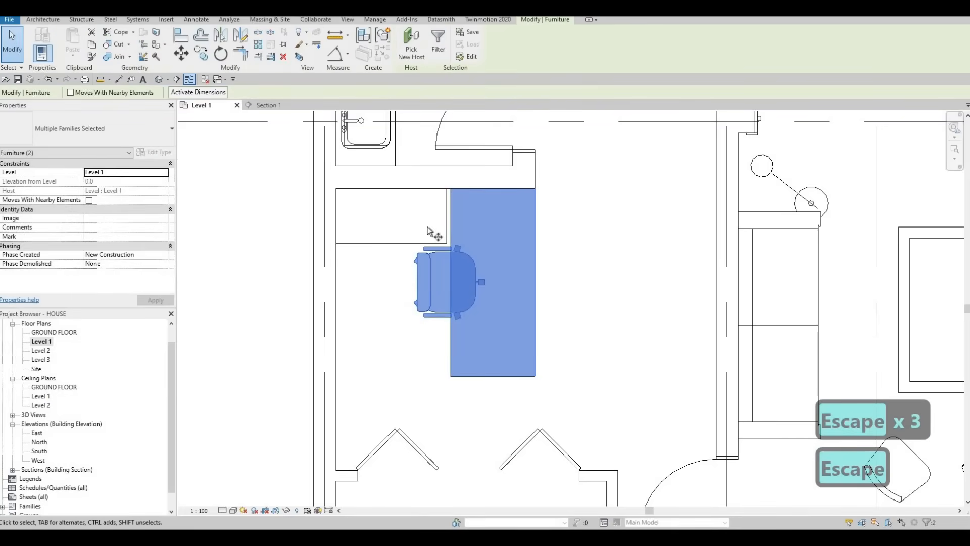
pyautogui.press('m')
pyautogui.press('v')
pyautogui.scroll(2, 461, 204)
pyautogui.click(461, 201)
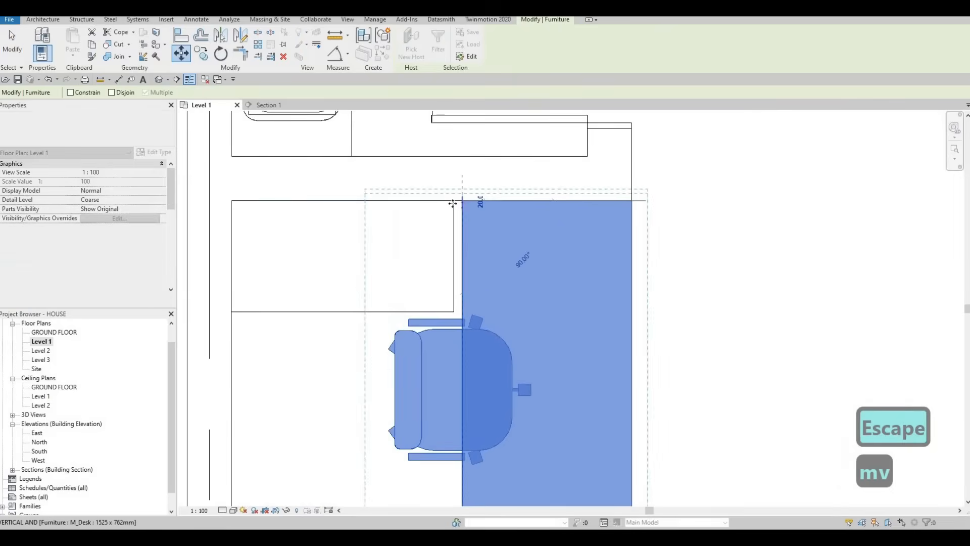
pyautogui.click(454, 201)
pyautogui.press('Escape')
pyautogui.press('Escape')
pyautogui.press('Escape')
# - Nudge the executive chair two increments along the desk, away from the small side desk
pyautogui.scroll(-4, 502, 230)
pyautogui.press('Escape')
pyautogui.scroll(-3, 500, 234)
pyautogui.moveTo(467, 276); pyautogui.dragTo(436, 227, button='middle')
pyautogui.press('Escape')
pyautogui.scroll(-1, 487, 217)
pyautogui.moveTo(485, 250); pyautogui.dragTo(467, 223, button='middle')
pyautogui.press('Escape')
pyautogui.scroll(-3, 470, 226)
pyautogui.scroll(2, 449, 233)
pyautogui.press('Escape')
pyautogui.scroll(1, 449, 233)
pyautogui.click(444, 221)
pyautogui.press('Down')
pyautogui.press('Down')
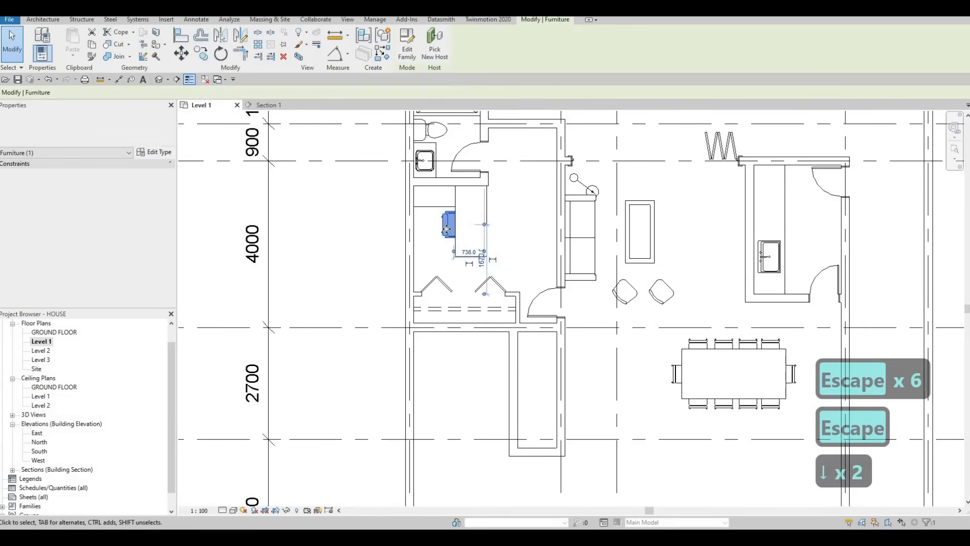
pyautogui.press('Escape')
pyautogui.press('Escape')
pyautogui.press('Escape')
# - Move the building section line from the area beyond grid G to the living area between grids C and E
pyautogui.scroll(-2, 522, 240)
pyautogui.moveTo(556, 197); pyautogui.dragTo(397, 241, button='middle')
pyautogui.scroll(-1, 392, 224)
pyautogui.scroll(-1, 405, 240)
pyautogui.press('Escape')
pyautogui.moveTo(452, 267); pyautogui.dragTo(515, 198, button='middle')
pyautogui.scroll(-1, 507, 207)
pyautogui.scroll(3, 480, 236)
pyautogui.moveTo(497, 266)
pyautogui.mouseDown(button='middle')
pyautogui.moveTo(517, 218)
pyautogui.moveTo(493, 249)
pyautogui.mouseUp(button='middle')
pyautogui.moveTo(548, 137); pyautogui.dragTo(521, 264, button='middle')
pyautogui.scroll(-1, 534, 207)
pyautogui.scroll(-2, 530, 207)
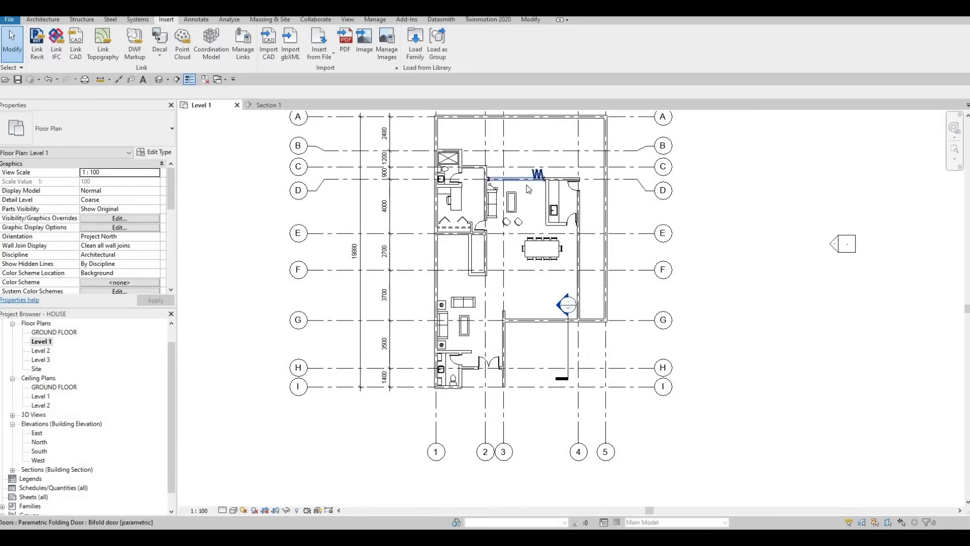
pyautogui.click(566, 337)
pyautogui.moveTo(566, 337); pyautogui.dragTo(522, 187)
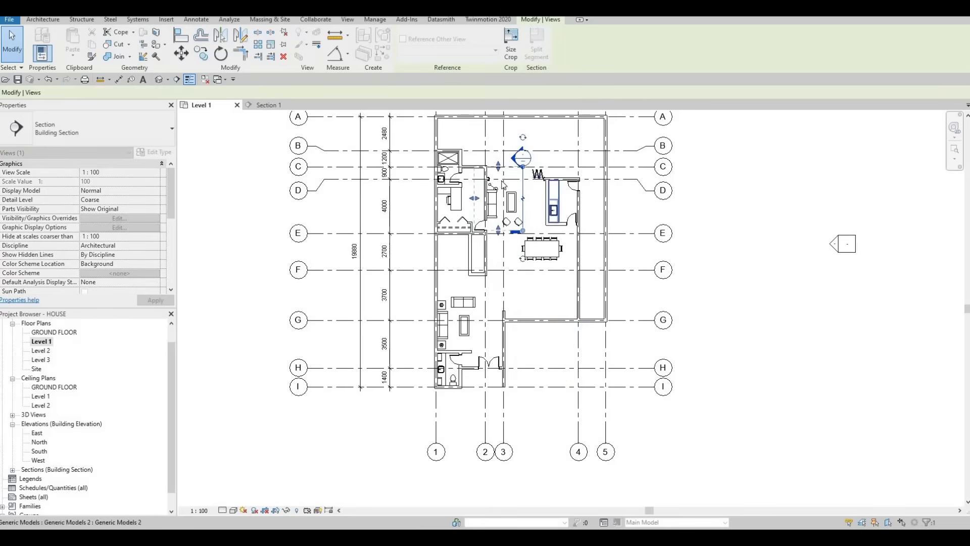
pyautogui.scroll(2, 515, 179)
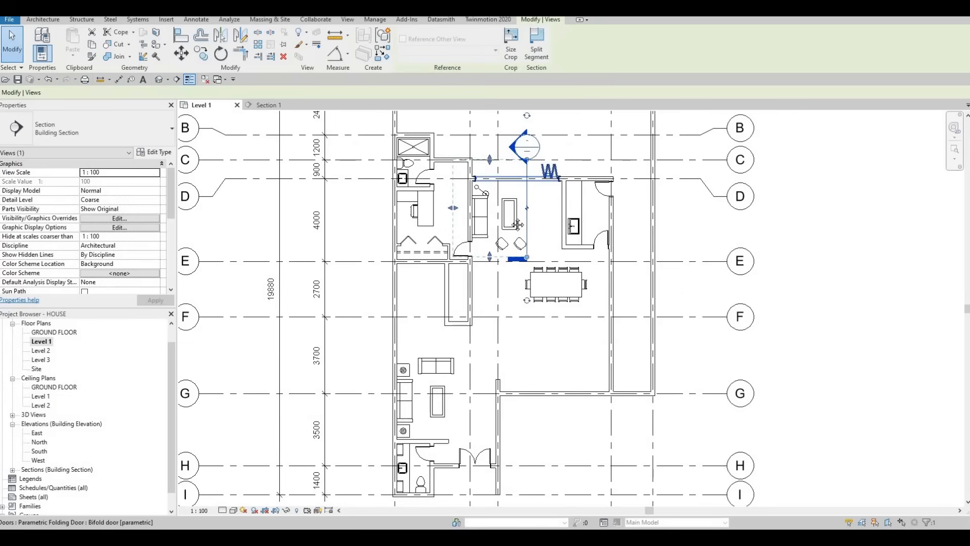
# - Shift the section line slightly toward the sofa, facing the kitchen wall, and open its section view
pyautogui.moveTo(521, 194); pyautogui.dragTo(518, 217, button='middle')
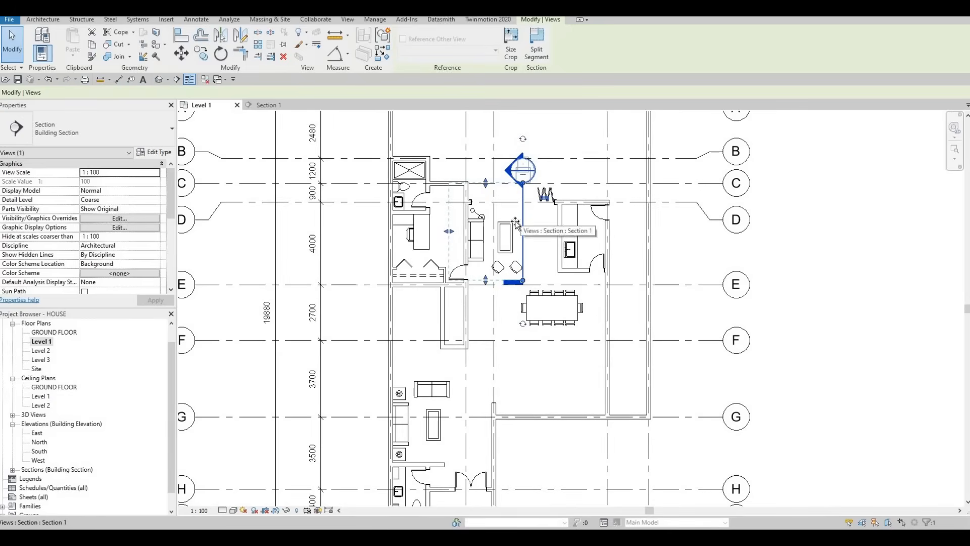
pyautogui.moveTo(522, 215); pyautogui.dragTo(513, 221)
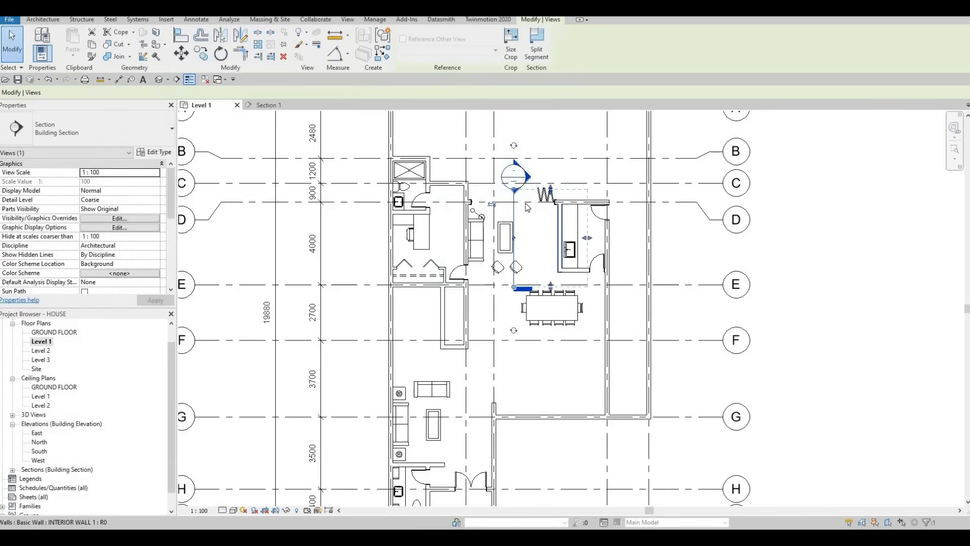
pyautogui.press('Escape')
pyautogui.press('Escape')
pyautogui.doubleClick(529, 180)
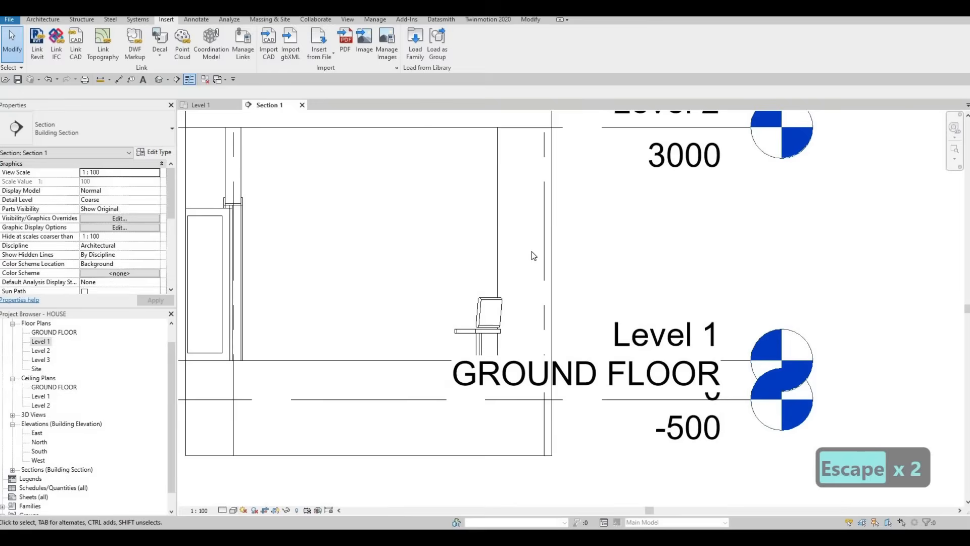
# - Extend the Level 2 line so the level heads sit farther out from the cropped section
pyautogui.scroll(-2, 572, 185)
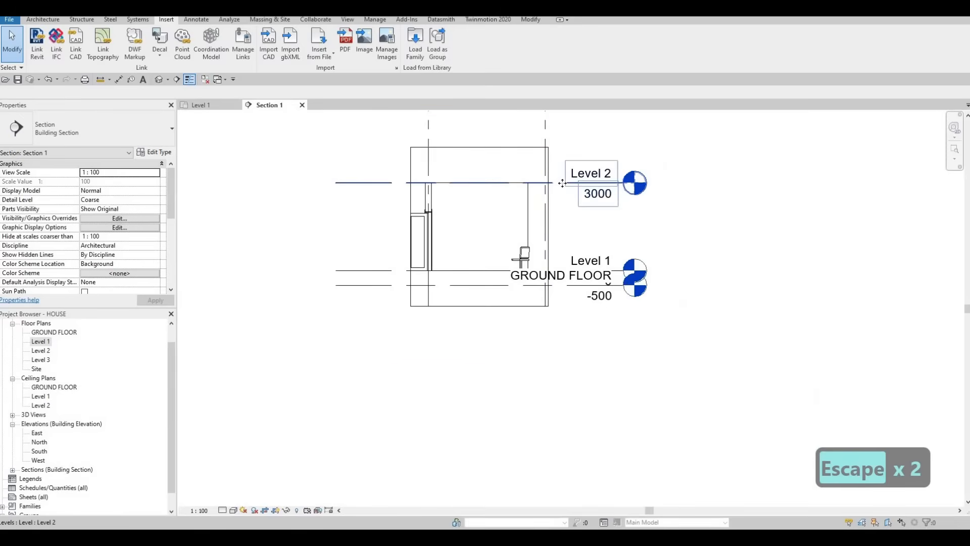
pyautogui.click(622, 183)
pyautogui.moveTo(623, 183); pyautogui.dragTo(705, 183)
pyautogui.press('Escape')
# - Widen the section's crop region on both sides so it extends past the interior wall and shows the dining chairs
pyautogui.moveTo(504, 194); pyautogui.dragTo(614, 199, button='middle')
pyautogui.click(520, 231)
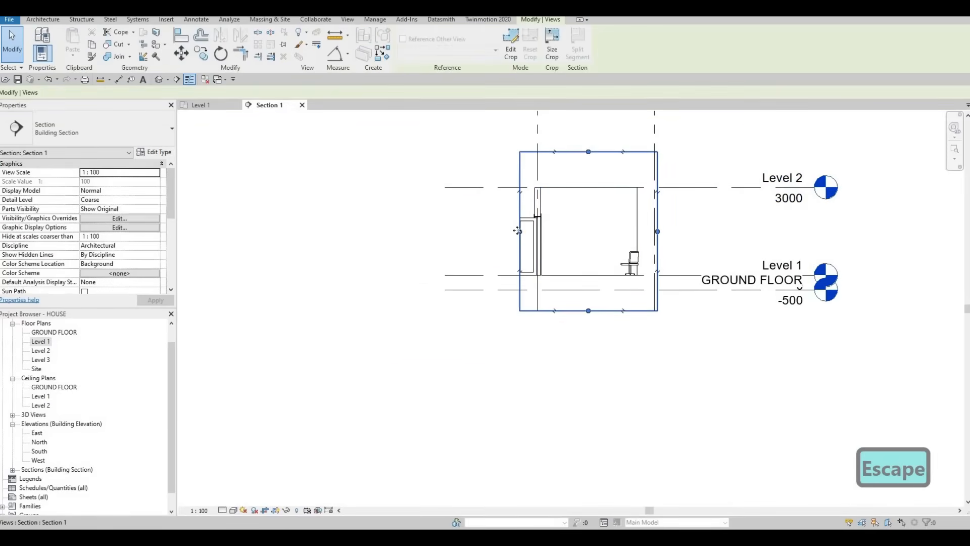
pyautogui.moveTo(518, 231); pyautogui.dragTo(499, 231)
pyautogui.moveTo(657, 231); pyautogui.dragTo(688, 231)
pyautogui.scroll(3, 596, 217)
pyautogui.press('Escape')
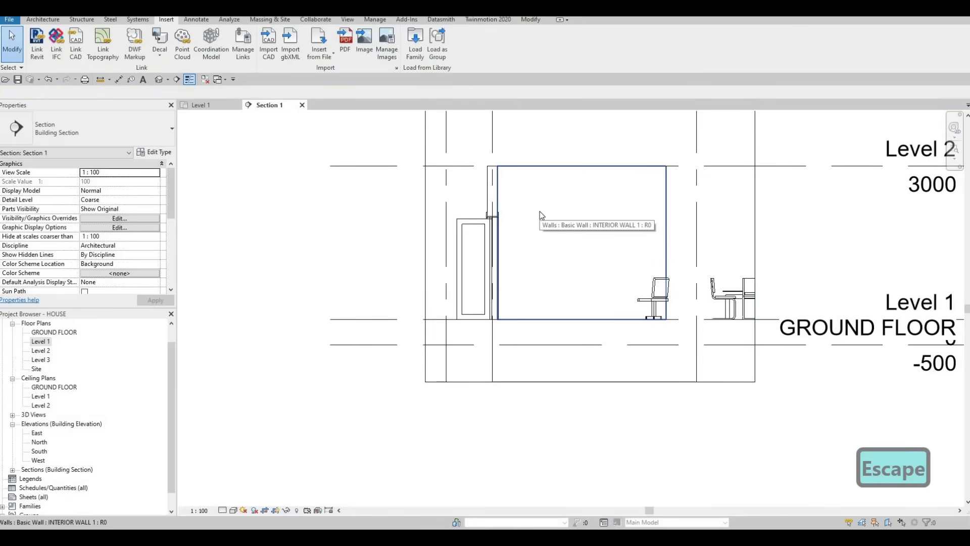
# - Start an in-place model in the Generic Models category, accepting the default name
pyautogui.click(39, 20)
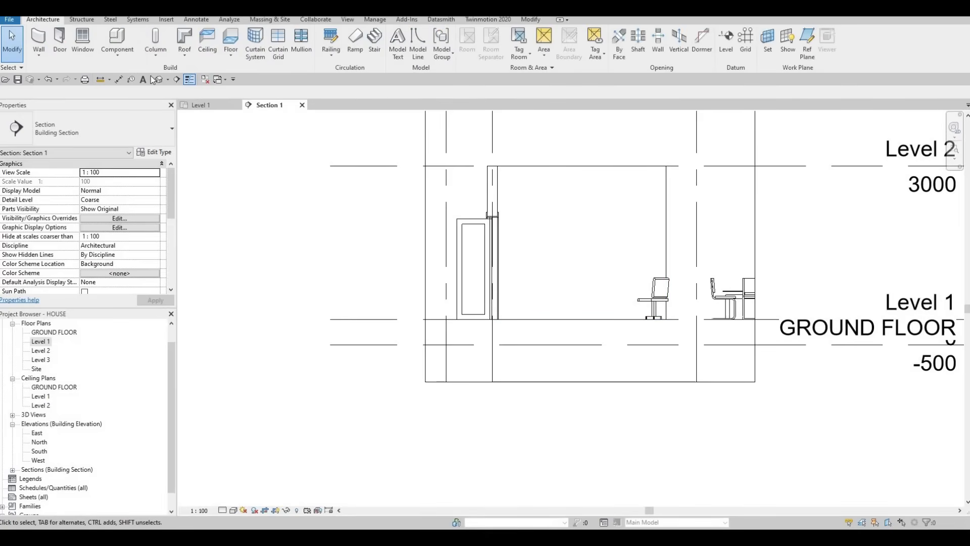
pyautogui.click(118, 54)
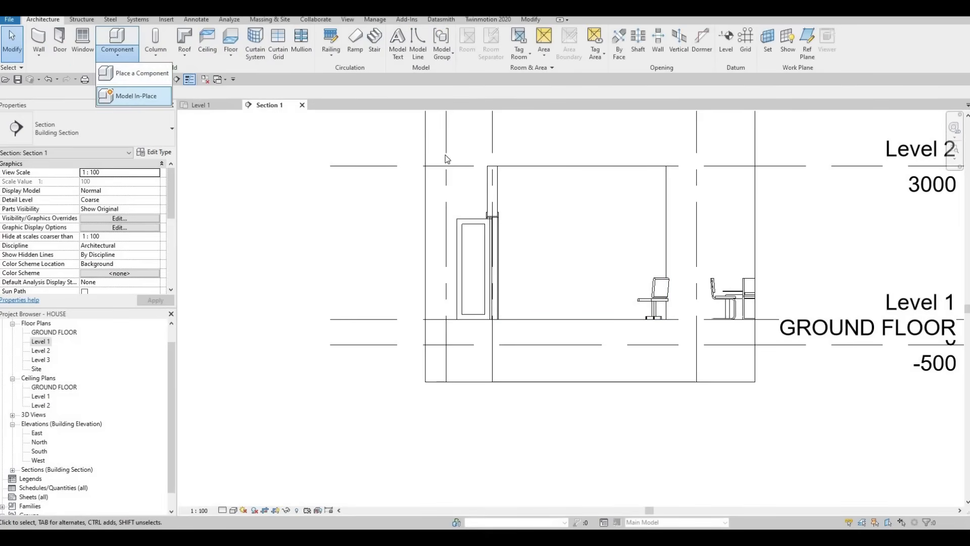
pyautogui.click(144, 103)
pyautogui.scroll(-3, 632, 209)
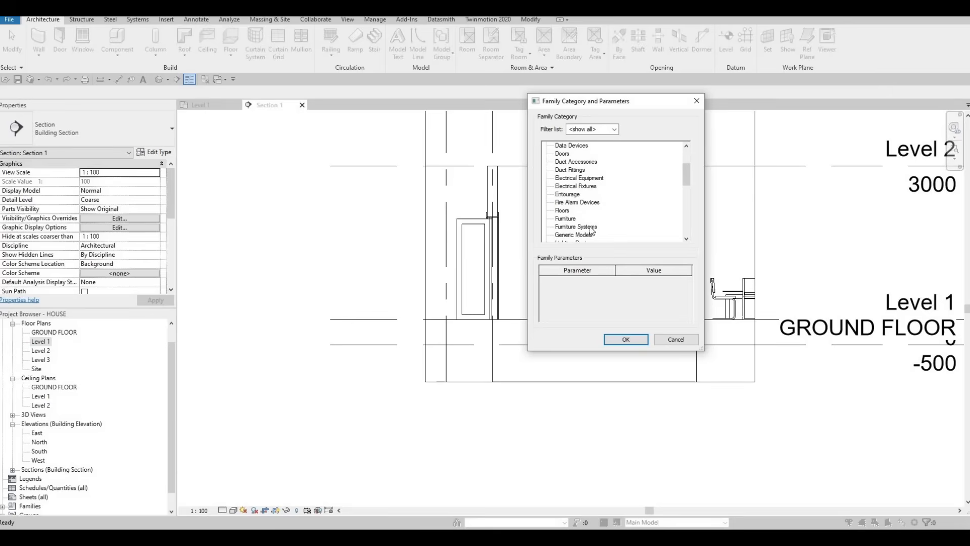
pyautogui.click(573, 235)
pyautogui.click(625, 339)
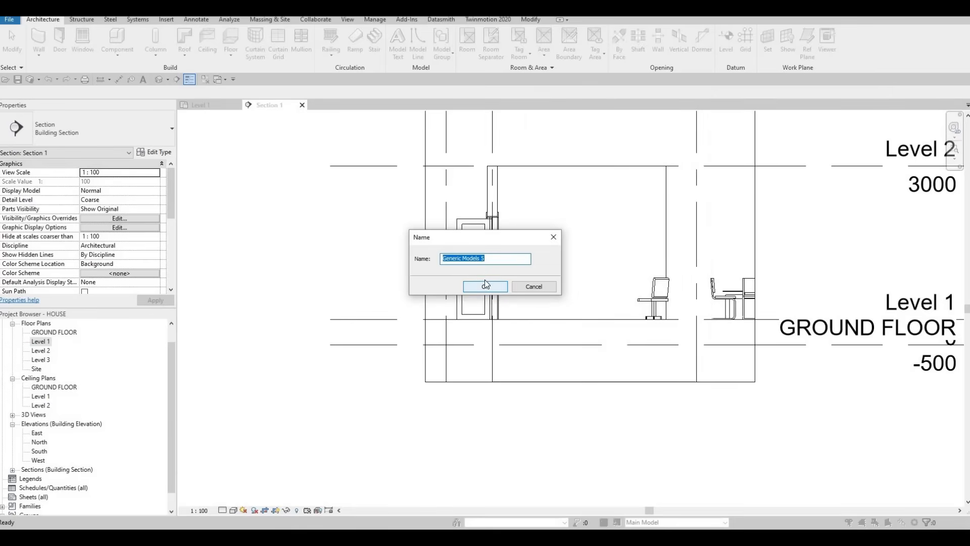
pyautogui.press('Return')
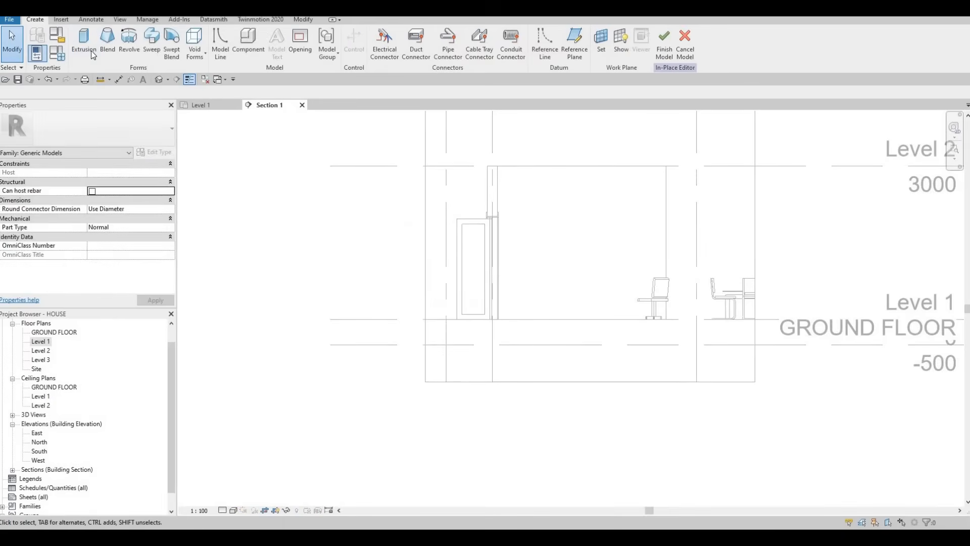
# - Start an extrusion on the face of the interior wall as work plane and set Extrusion End to 10
pyautogui.click(86, 47)
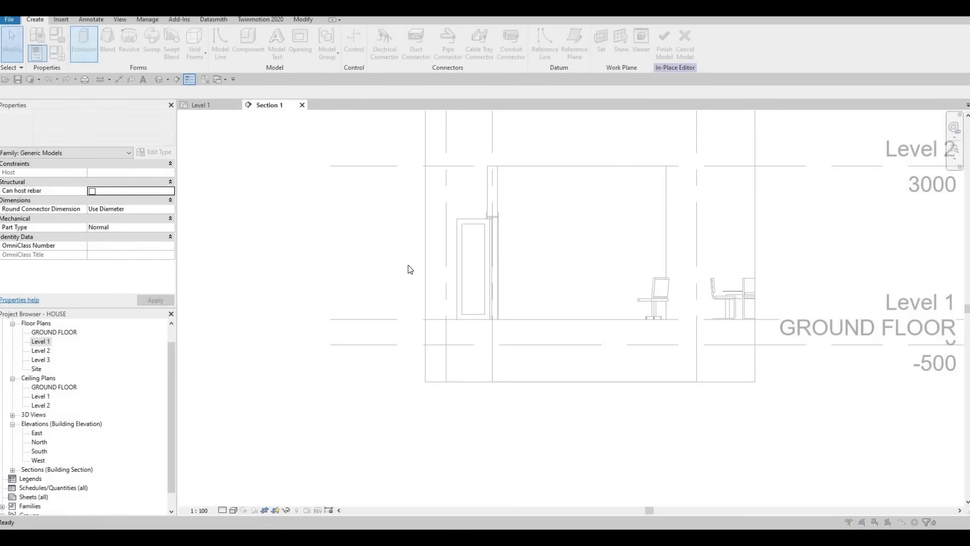
pyautogui.press('Return')
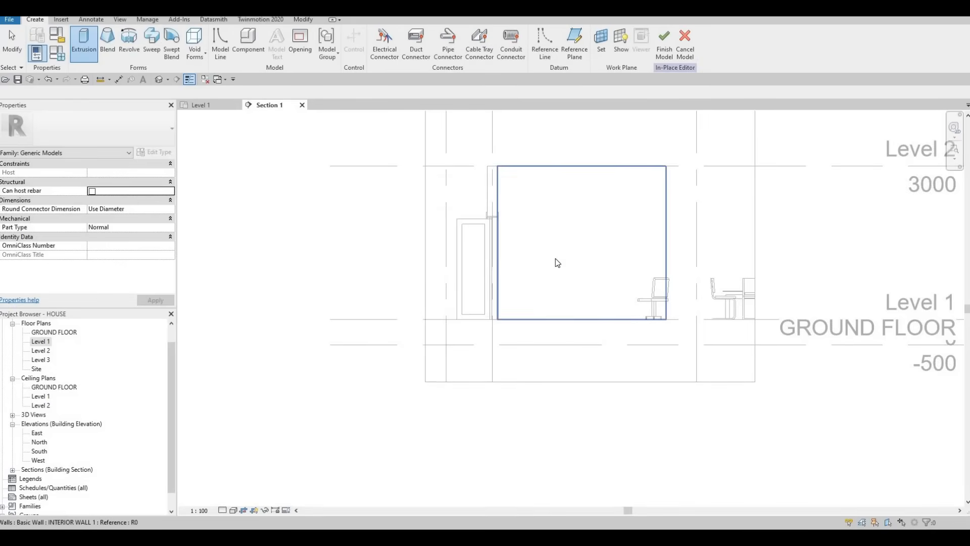
pyautogui.click(499, 240)
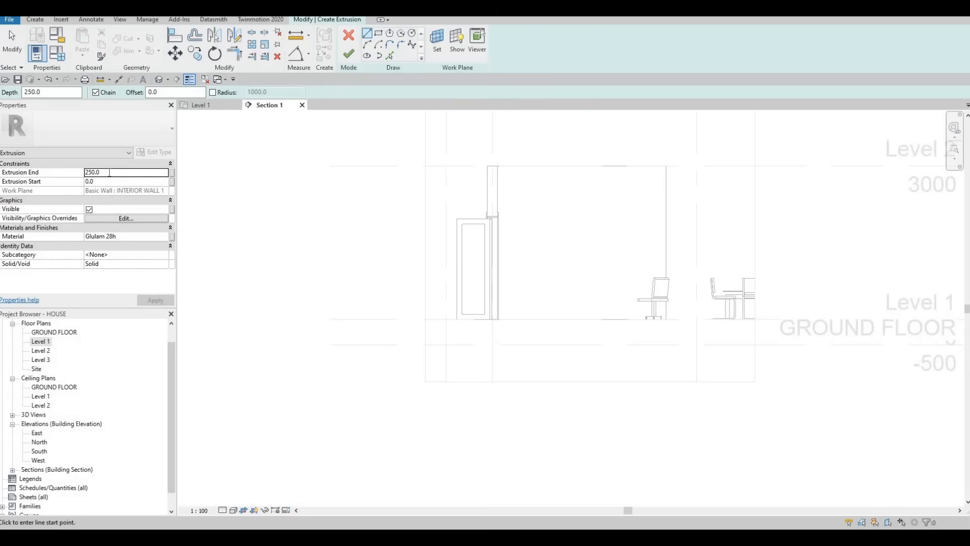
pyautogui.write('10')
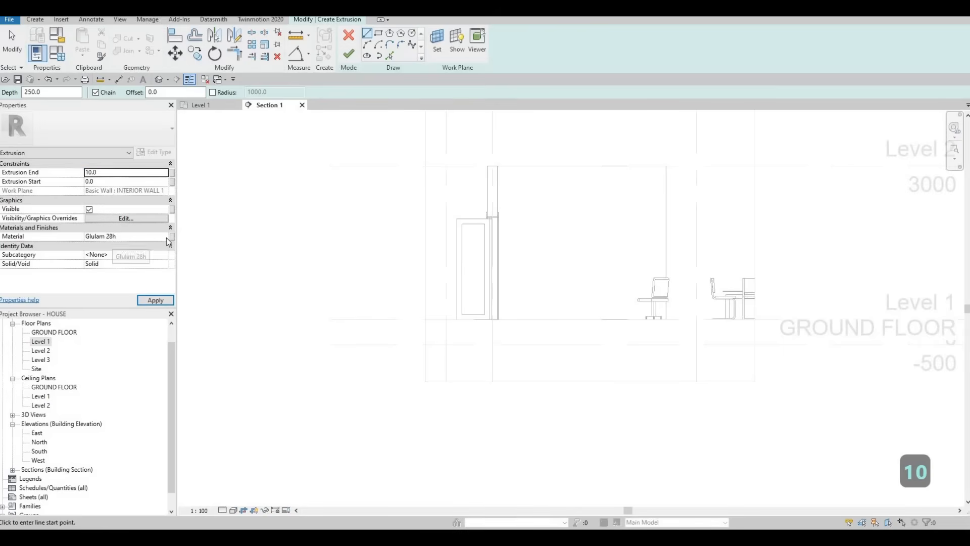
# - Add Glulam 32c from the AEC wood materials to the project and assign it to the extrusion
pyautogui.click(166, 236)
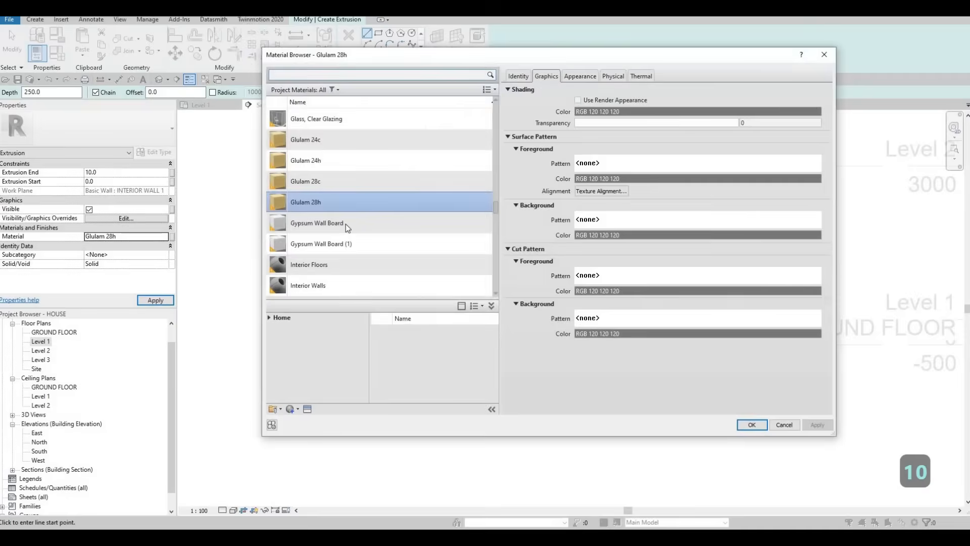
pyautogui.scroll(-5, 338, 244)
pyautogui.click(269, 318)
pyautogui.click(276, 338)
pyautogui.scroll(-3, 315, 390)
pyautogui.click(300, 394)
pyautogui.scroll(2, 447, 371)
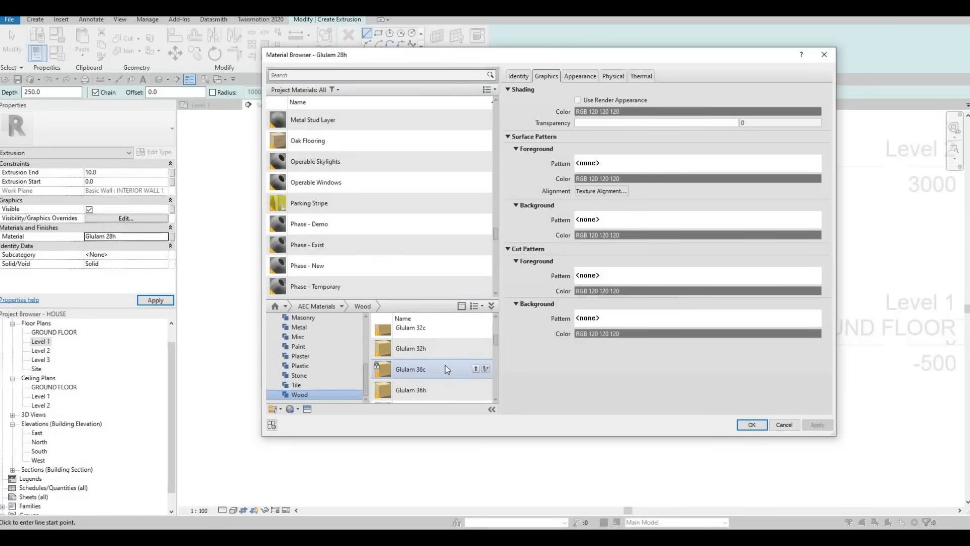
pyautogui.scroll(10, 372, 232)
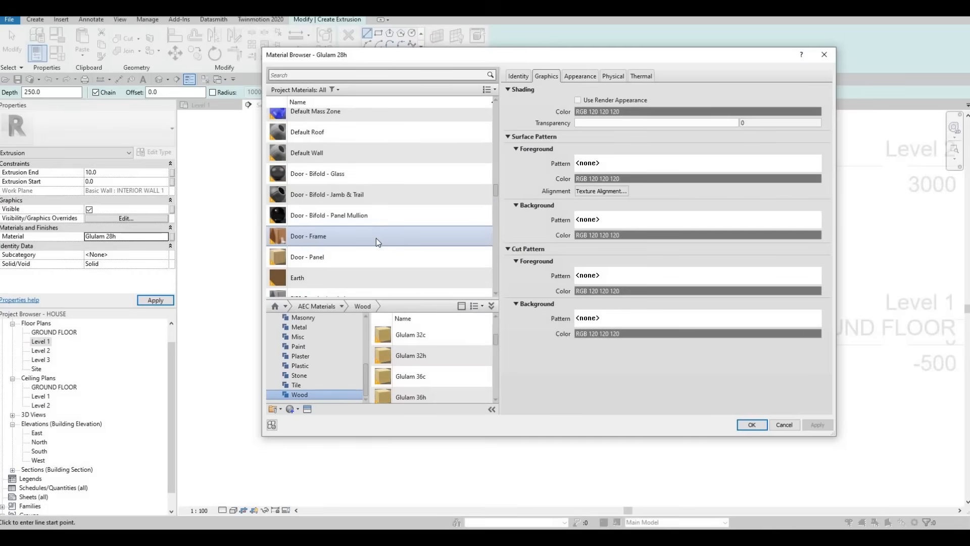
pyautogui.scroll(10, 377, 239)
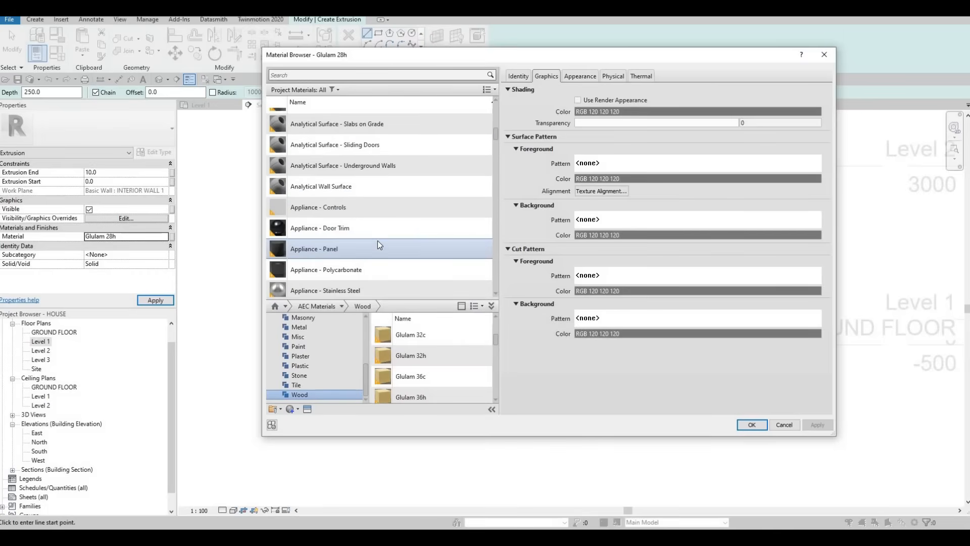
pyautogui.scroll(-15, 378, 242)
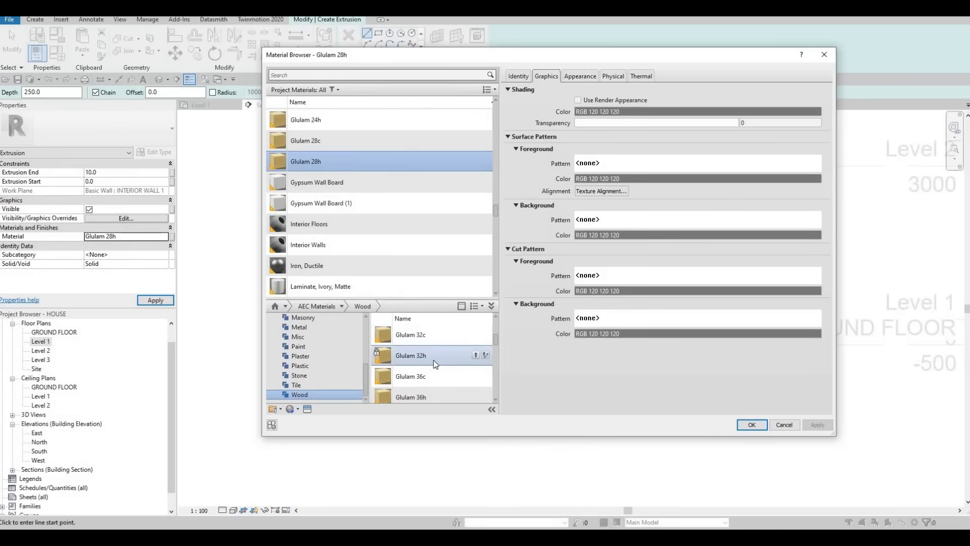
pyautogui.scroll(3, 435, 366)
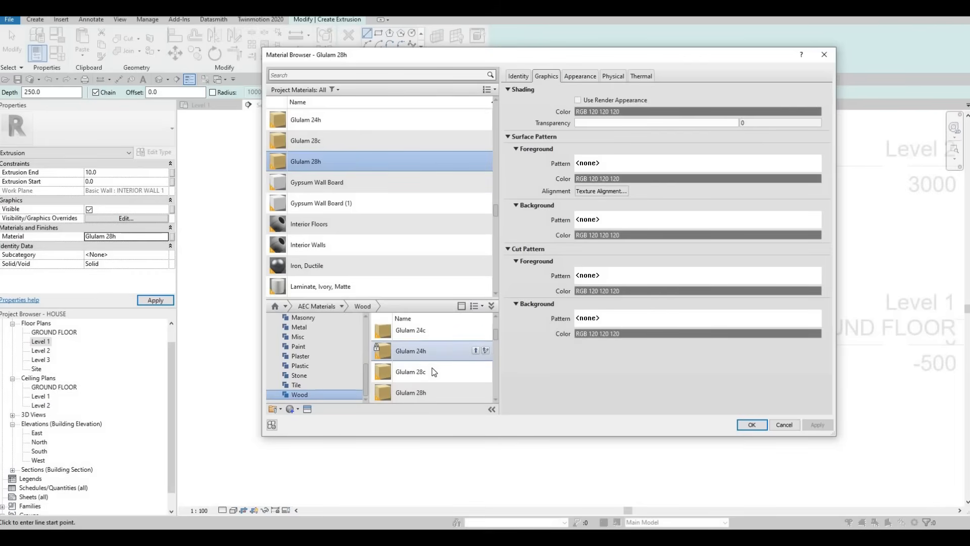
pyautogui.scroll(-3, 477, 338)
pyautogui.click(475, 334)
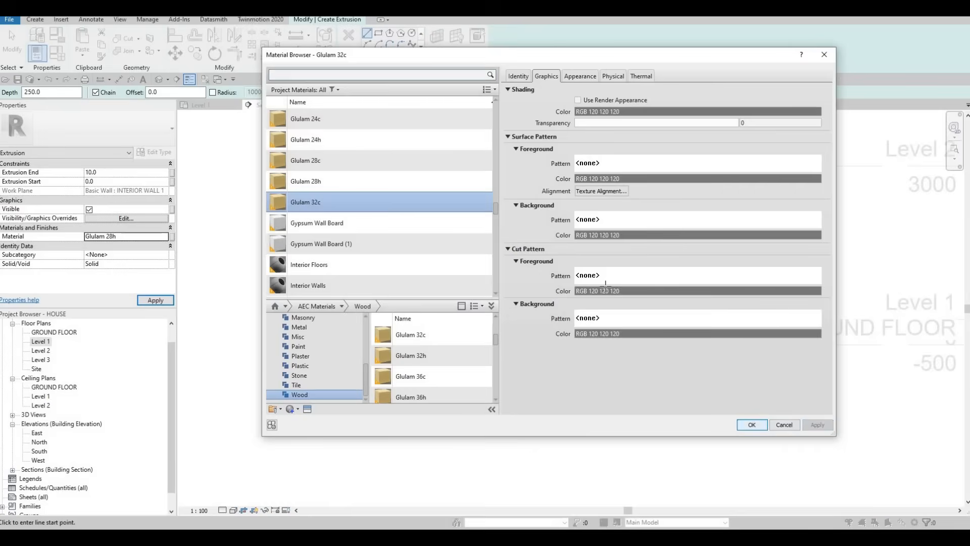
pyautogui.press('Return')
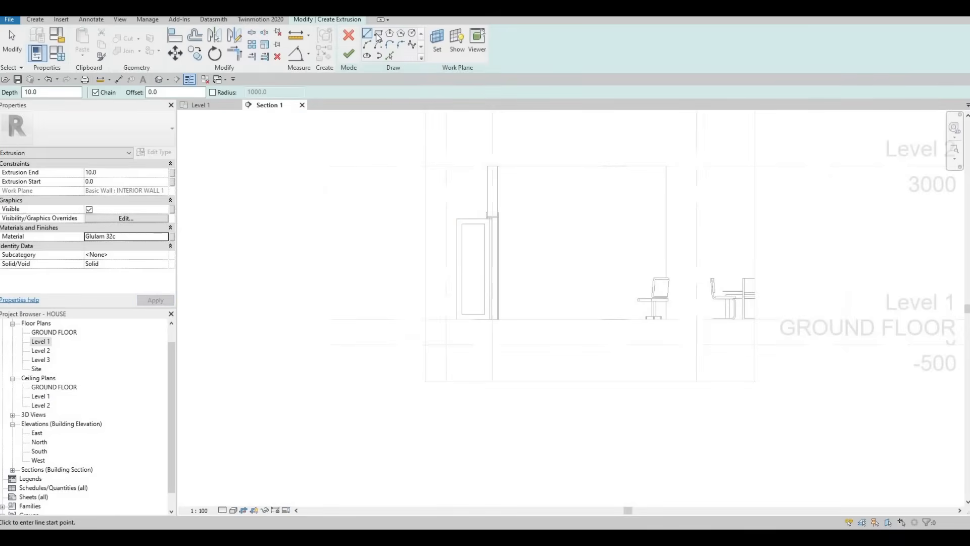
# - Sketch a rectangle about 3300 mm wide and 2700 mm high over the interior wall face, down to Level 1
pyautogui.click(497, 180)
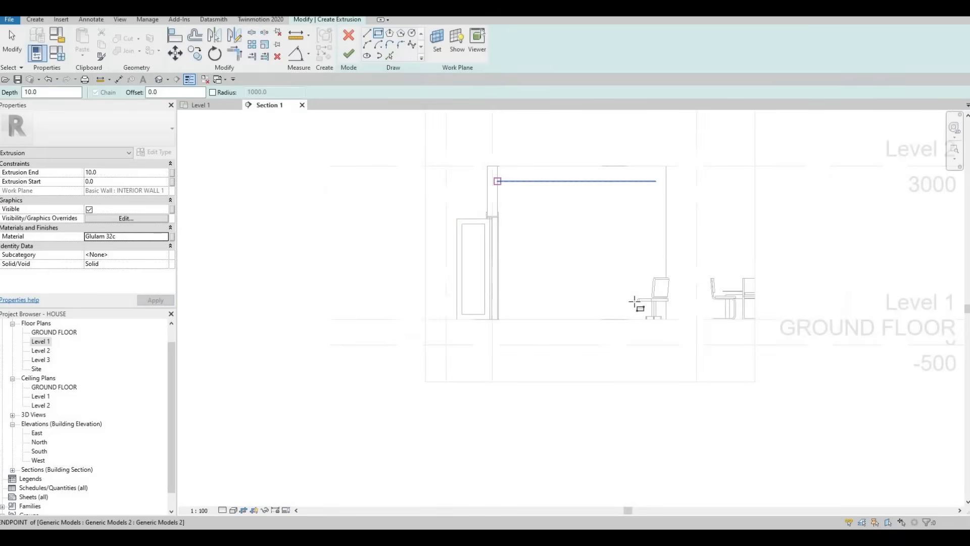
pyautogui.click(667, 322)
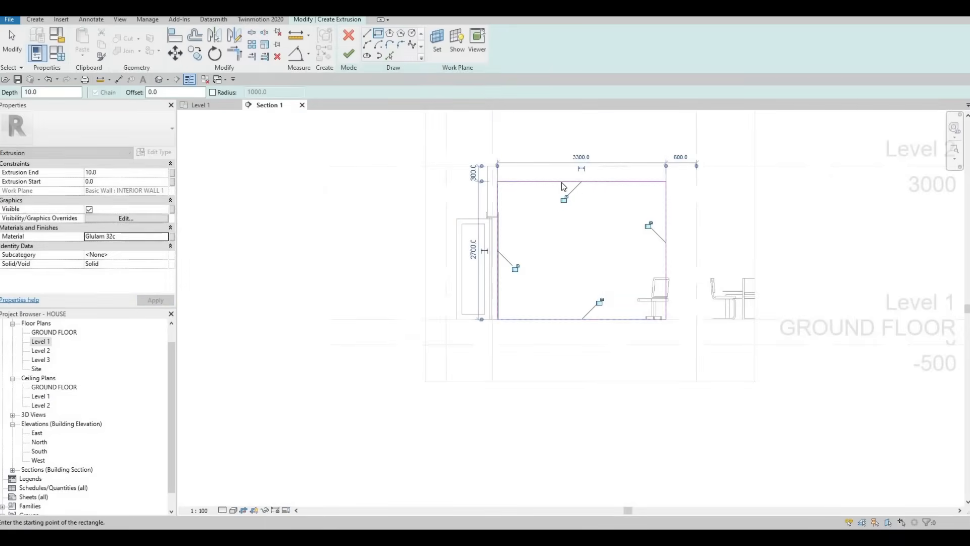
pyautogui.press('Escape')
pyautogui.press('Escape')
pyautogui.scroll(2, 560, 182)
pyautogui.press('Escape')
# - Set the rectangle's upper edge 200 mm below Level 2 and finish the extrusion
pyautogui.click(436, 174)
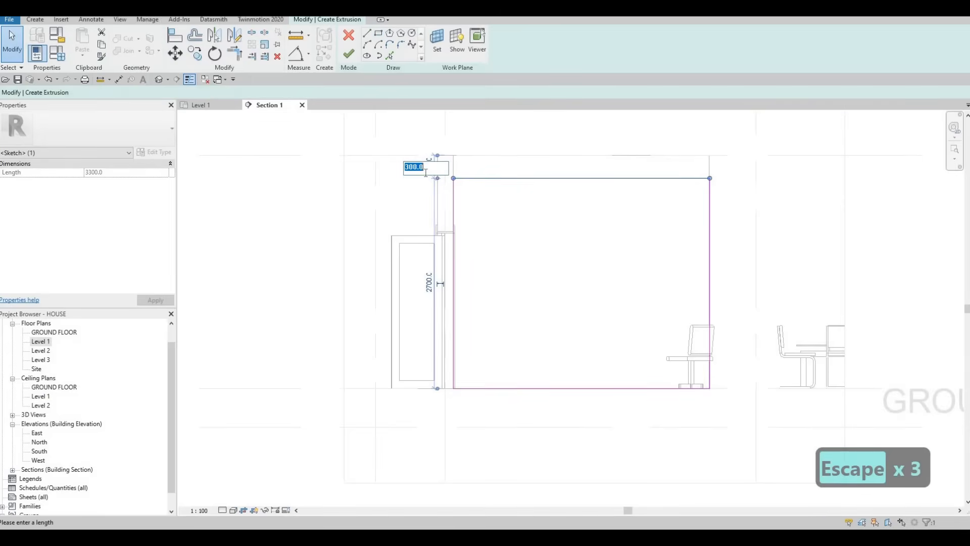
pyautogui.write('200')
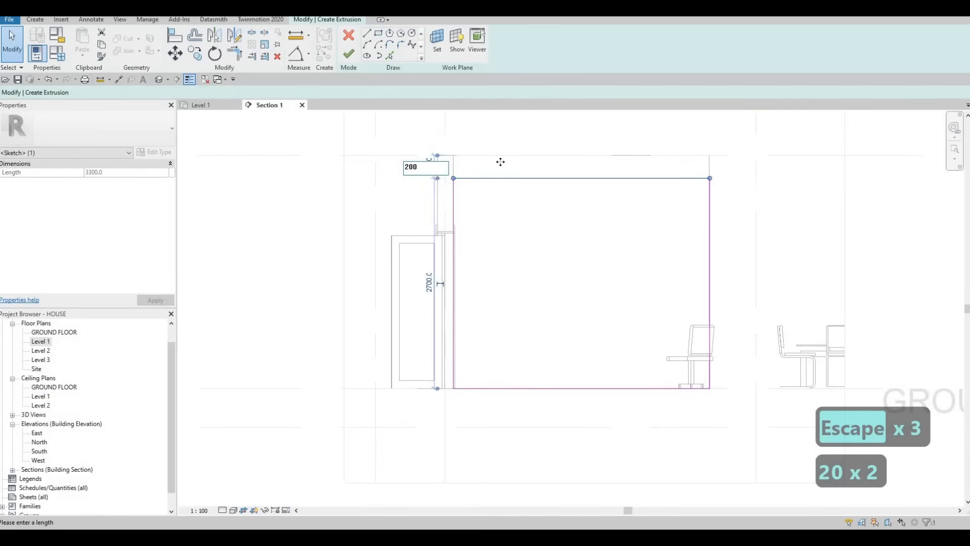
pyautogui.press('Return')
pyautogui.press('Escape')
pyautogui.press('Escape')
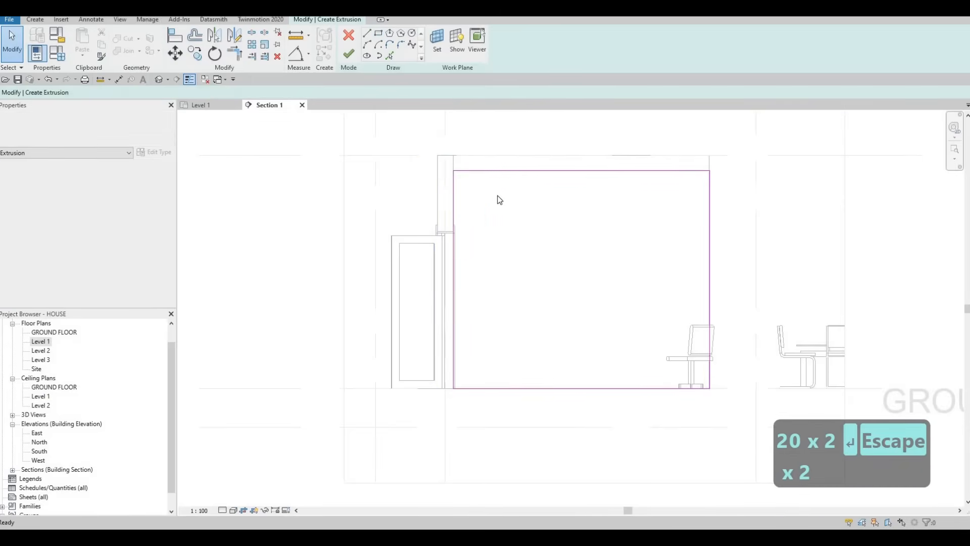
pyautogui.scroll(-2, 464, 204)
pyautogui.press('Escape')
pyautogui.press('Escape')
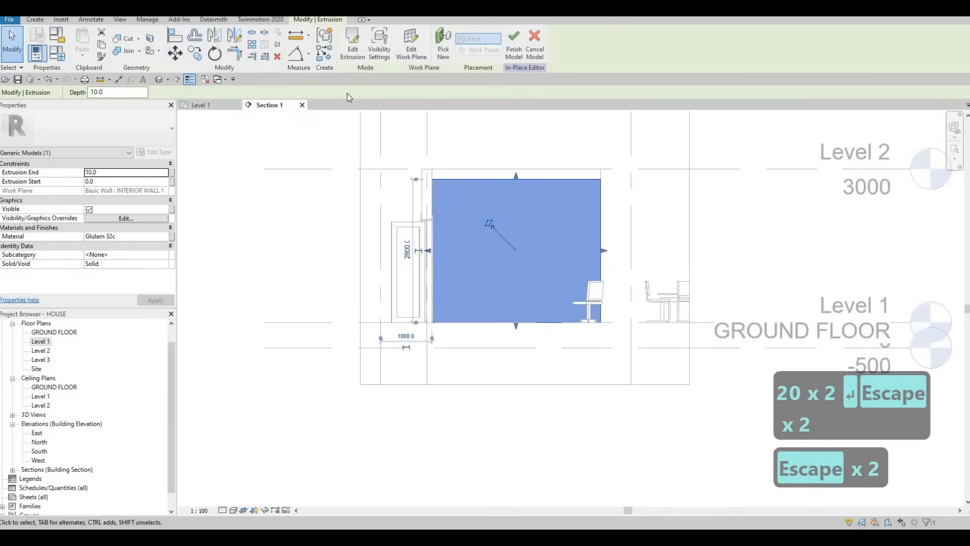
# - Start another extrusion on the new panel's face and sketch a full-height rectangle about 581 mm wide at its end nearest the dining table
pyautogui.click(34, 20)
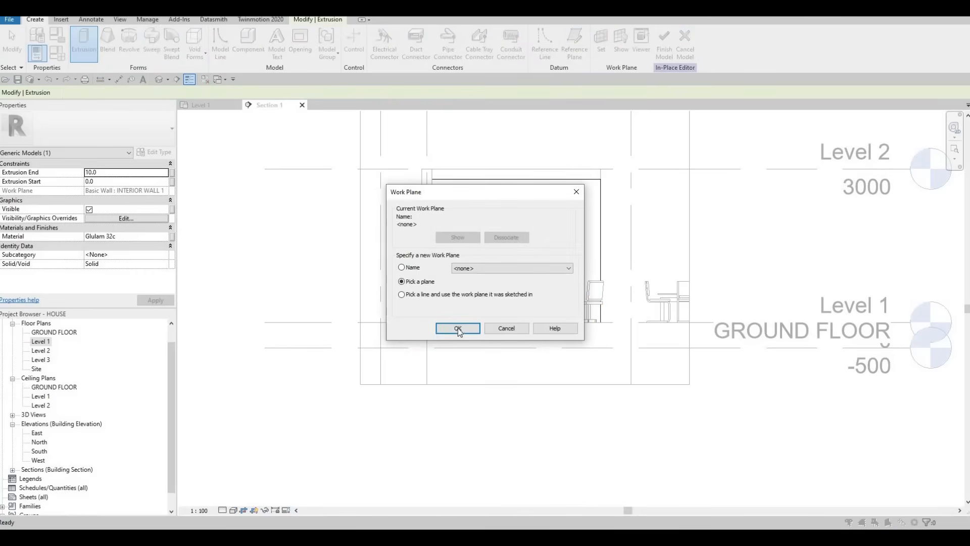
pyautogui.press('Return')
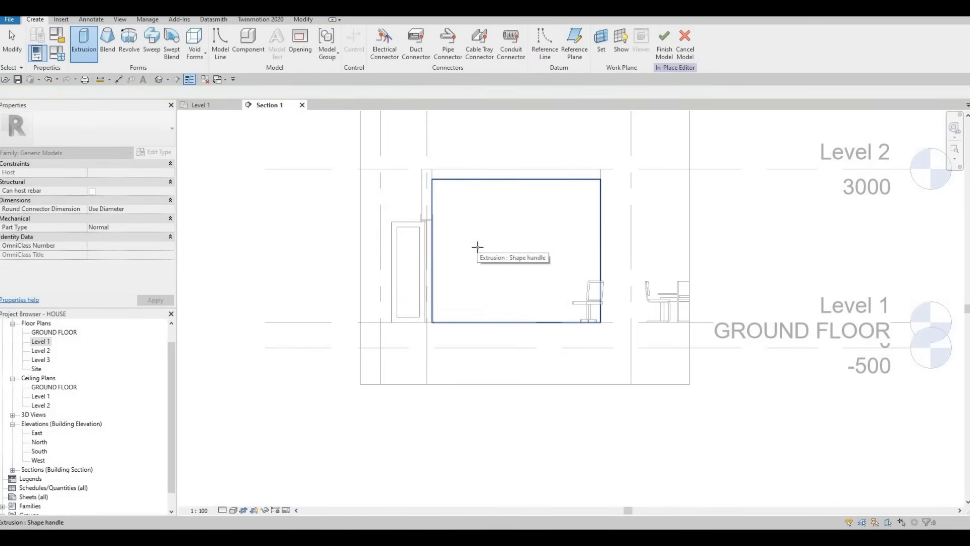
pyautogui.click(343, 112)
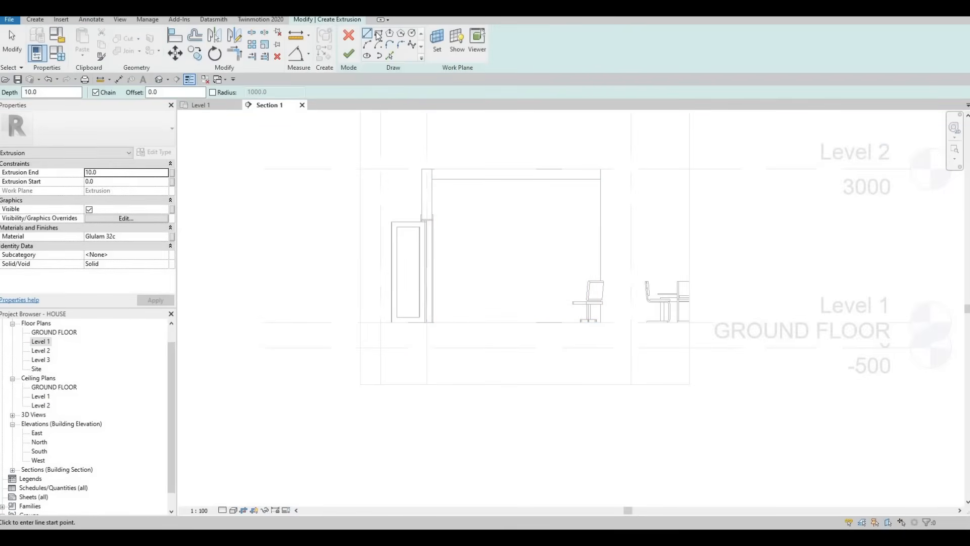
pyautogui.click(431, 179)
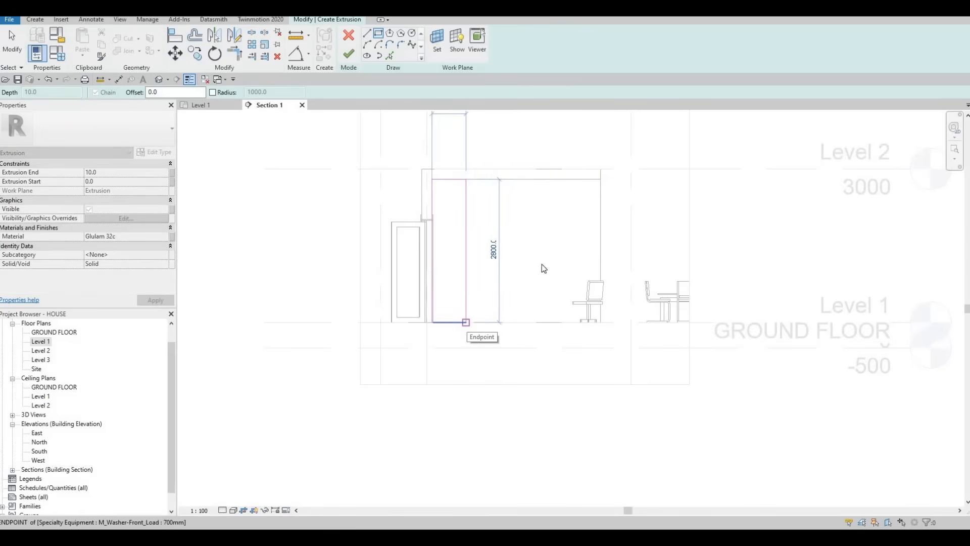
pyautogui.press('Escape')
pyautogui.click(600, 179)
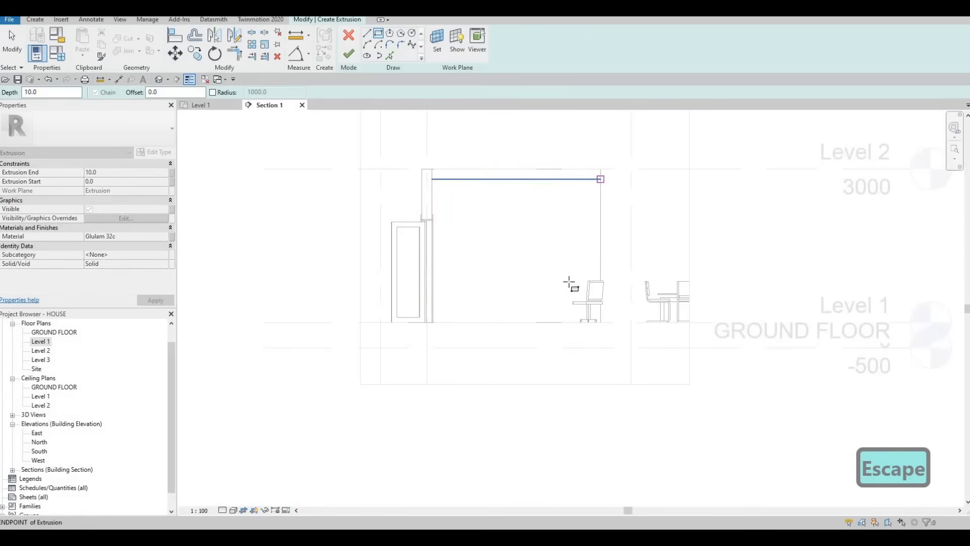
pyautogui.click(571, 321)
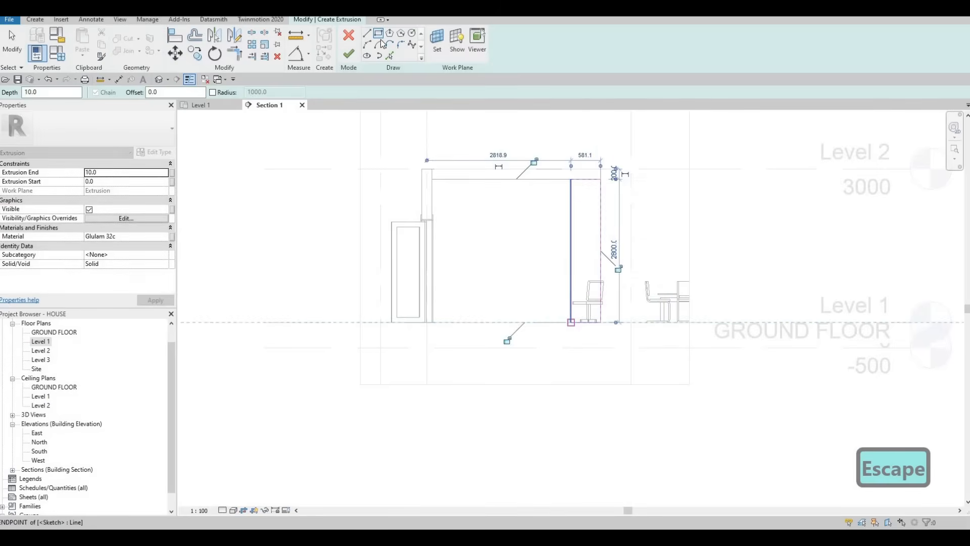
pyautogui.press('Escape')
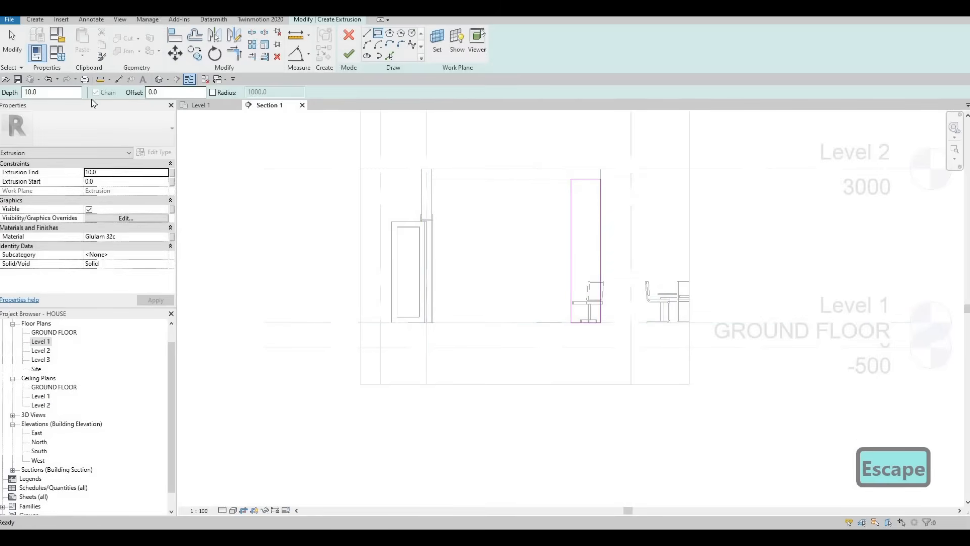
# - Sketch a second rectangle inside the full-height outline, offset 25 mm inward from its edges
pyautogui.write('25')
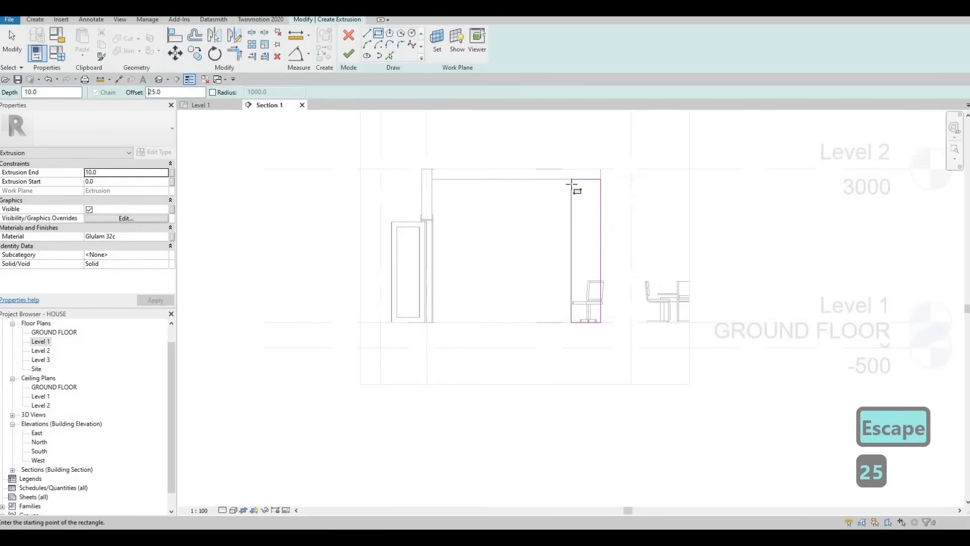
pyautogui.click(573, 182)
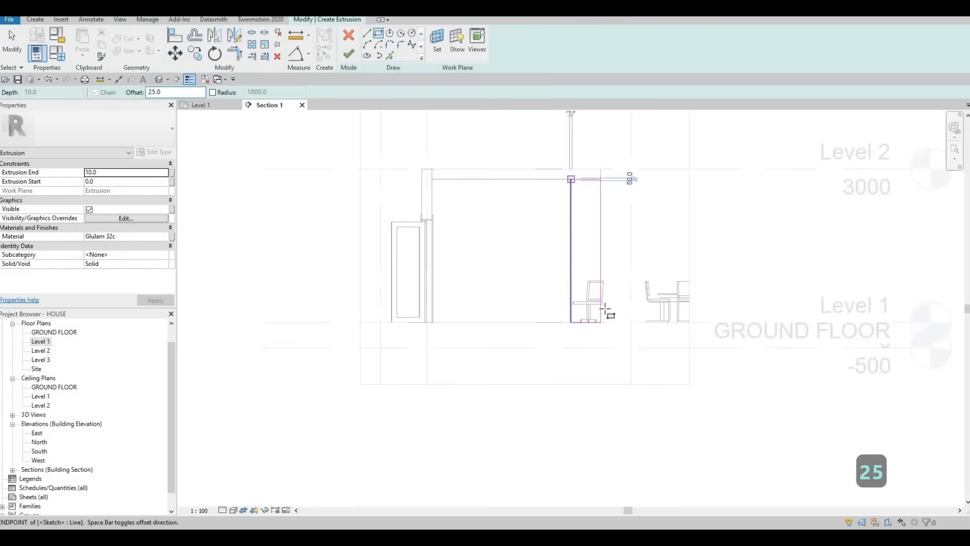
pyautogui.scroll(2, 601, 323)
pyautogui.press('space')
pyautogui.scroll(3, 601, 343)
pyautogui.click(602, 341)
pyautogui.scroll(-4, 571, 294)
pyautogui.press('Escape')
pyautogui.press('Escape')
pyautogui.press('Escape')
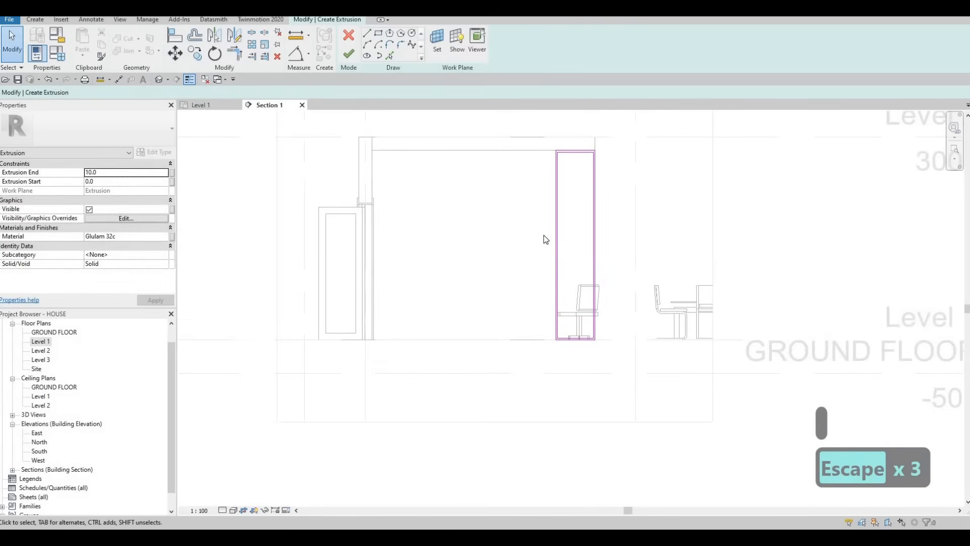
# - Widen the frame slightly by nudging its two vertical lines farthest from the dining table outward
pyautogui.click(547, 236)
pyautogui.press('Left')
pyautogui.press('Left')
pyautogui.press('Left')
pyautogui.press('Left')
pyautogui.press('Escape')
pyautogui.press('Escape')
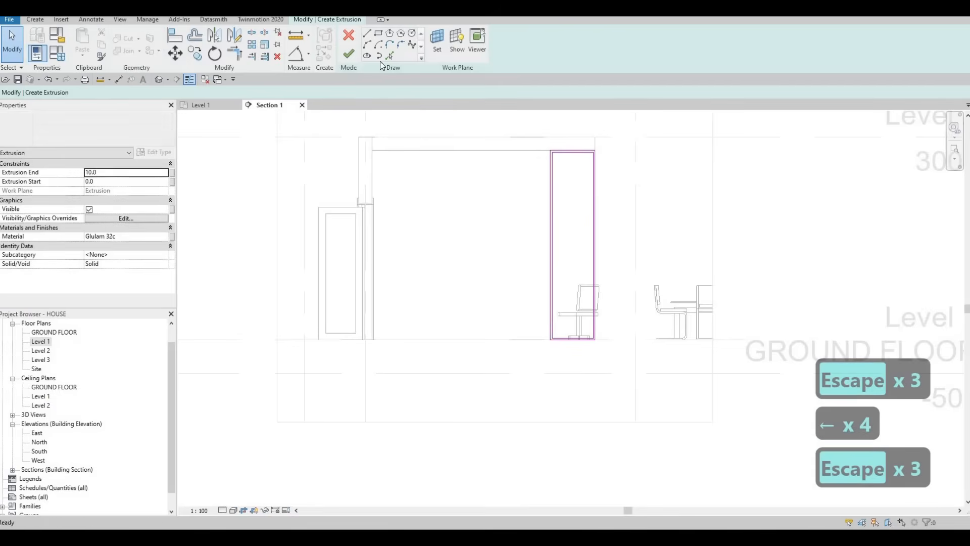
pyautogui.press('Escape')
# - Sketch a horizontal shelf line across the inner rectangle, about 420 mm below its upper edge
pyautogui.scroll(2, 568, 176)
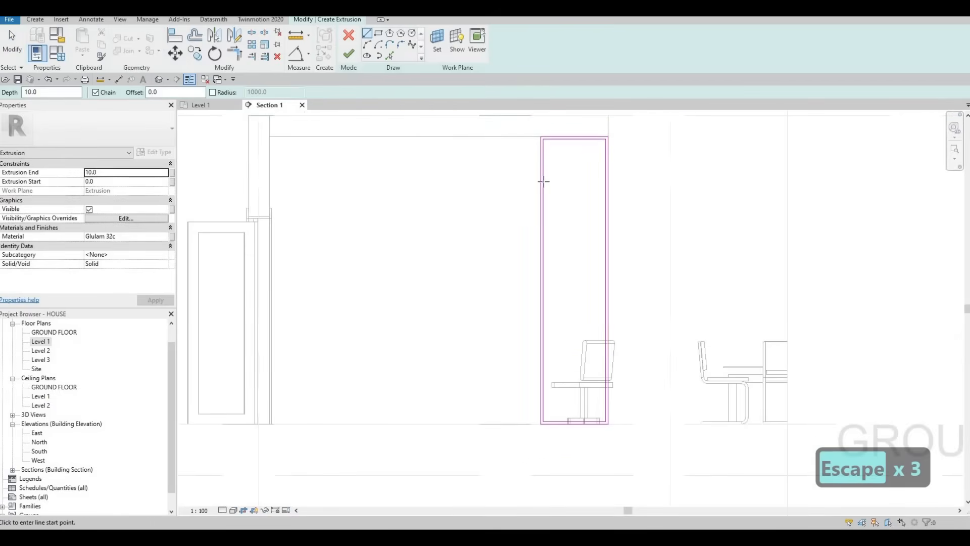
pyautogui.click(605, 182)
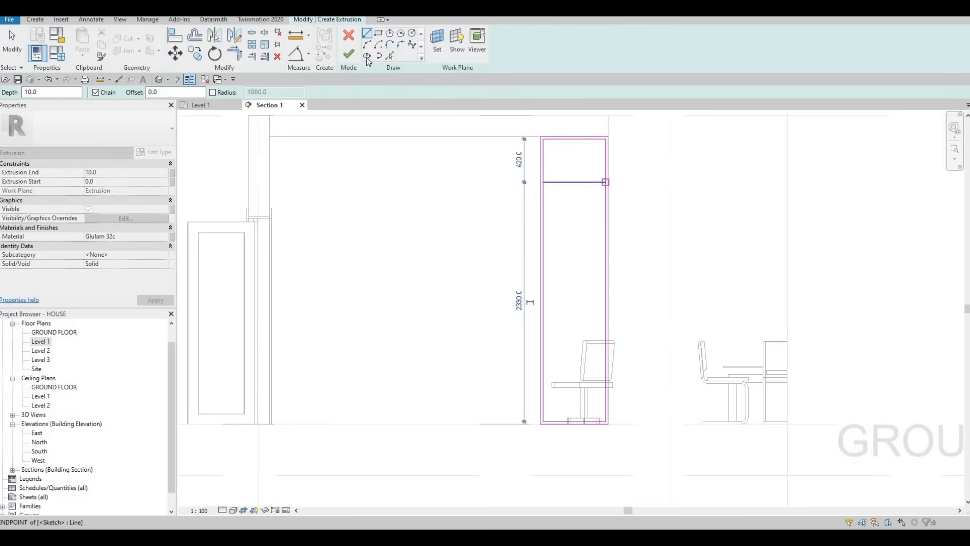
pyautogui.press('Escape')
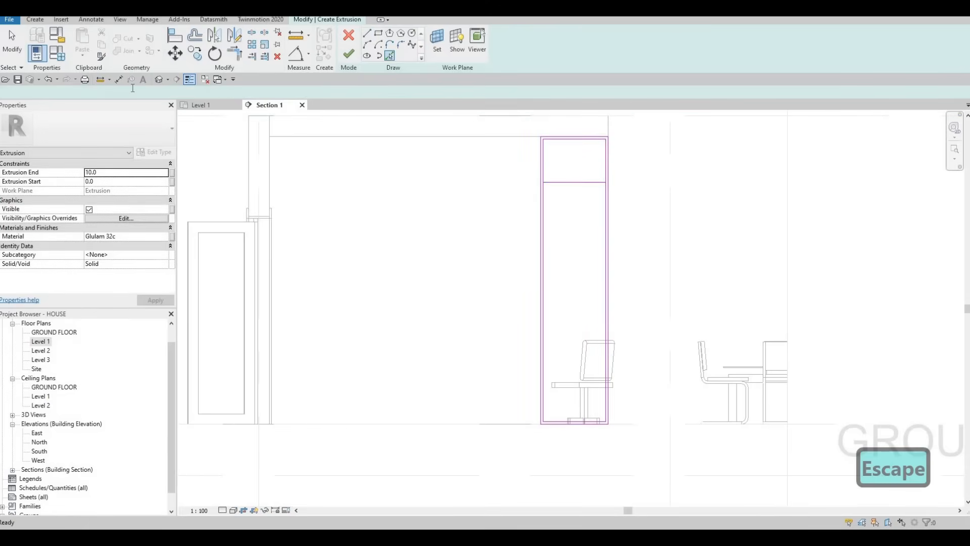
# - Add a parallel line 25 mm below the shelf line by picking it with an offset
pyautogui.doubleClick(123, 92)
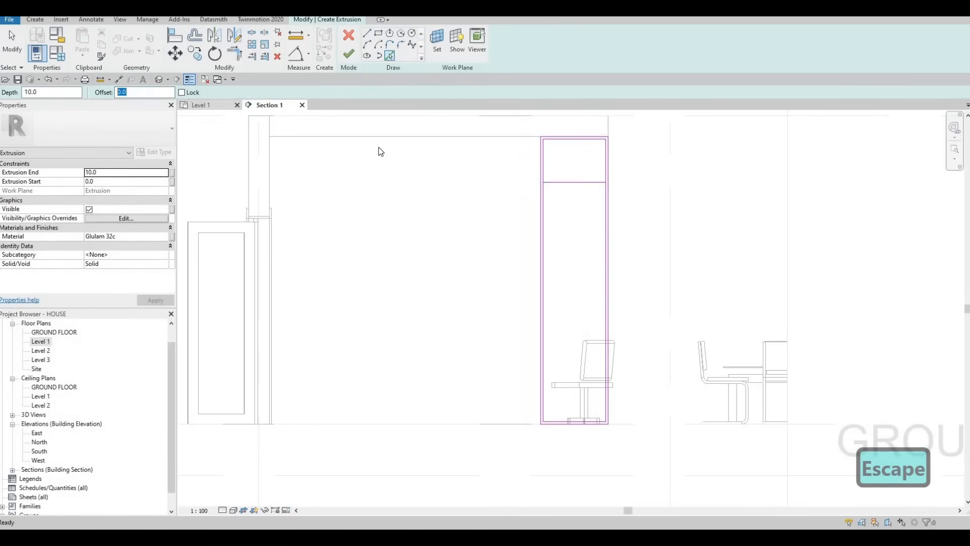
pyautogui.write('25')
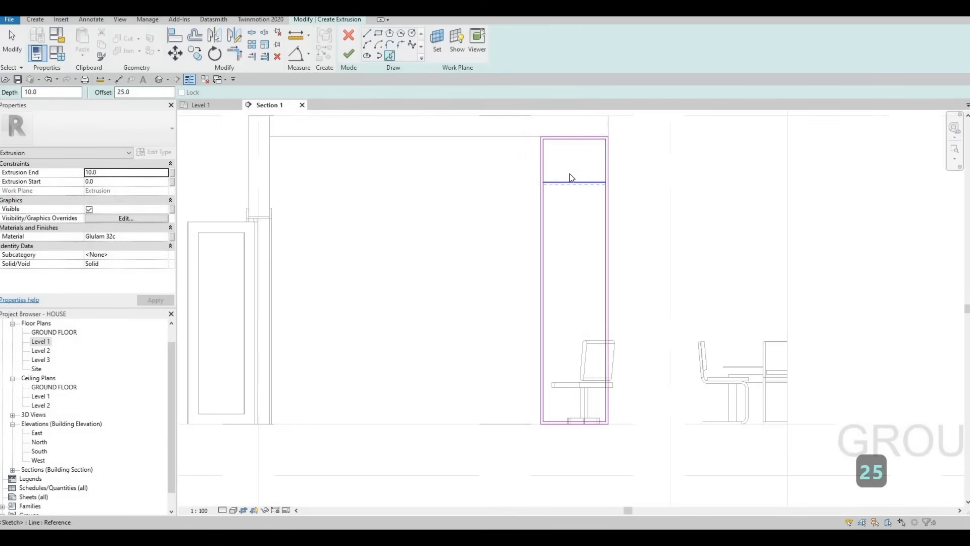
pyautogui.press('Escape')
pyautogui.press('Escape')
pyautogui.scroll(3, 568, 174)
pyautogui.press('Escape')
pyautogui.press('Escape')
pyautogui.scroll(-3, 530, 218)
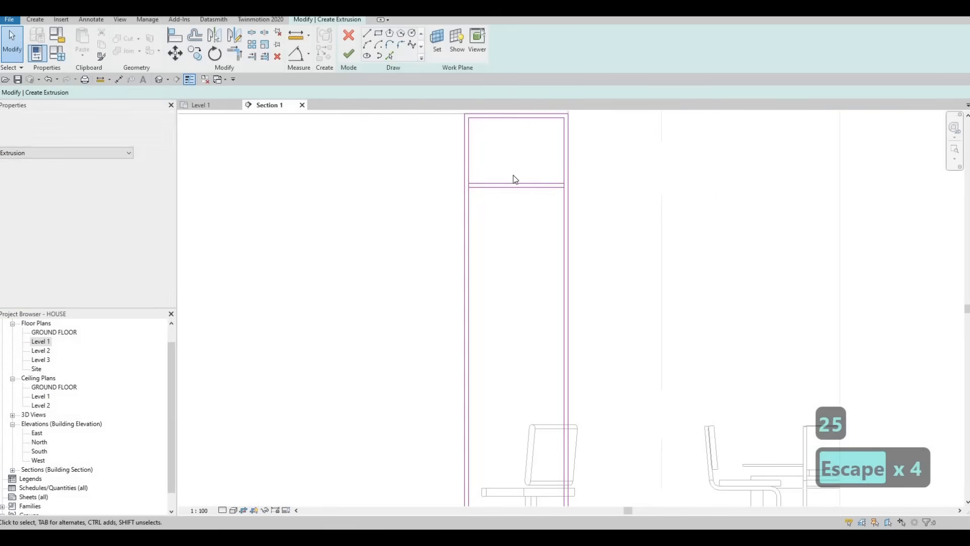
# - Copy the pair of shelf lines downward three times at 445 mm spacing to form four shelves
pyautogui.press('Escape')
pyautogui.moveTo(509, 170); pyautogui.dragTo(507, 169)
pyautogui.press('c')
pyautogui.press('o')
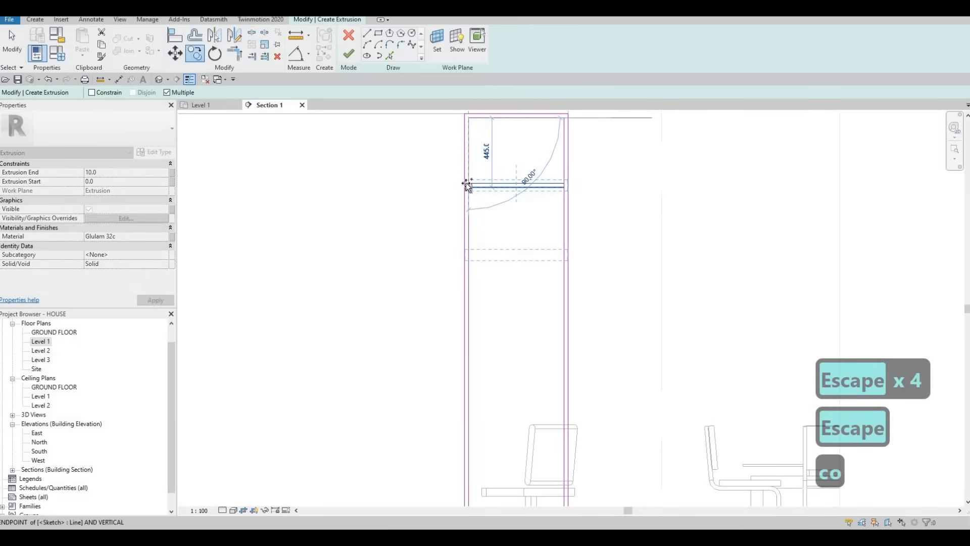
pyautogui.click(466, 183)
pyautogui.click(484, 259)
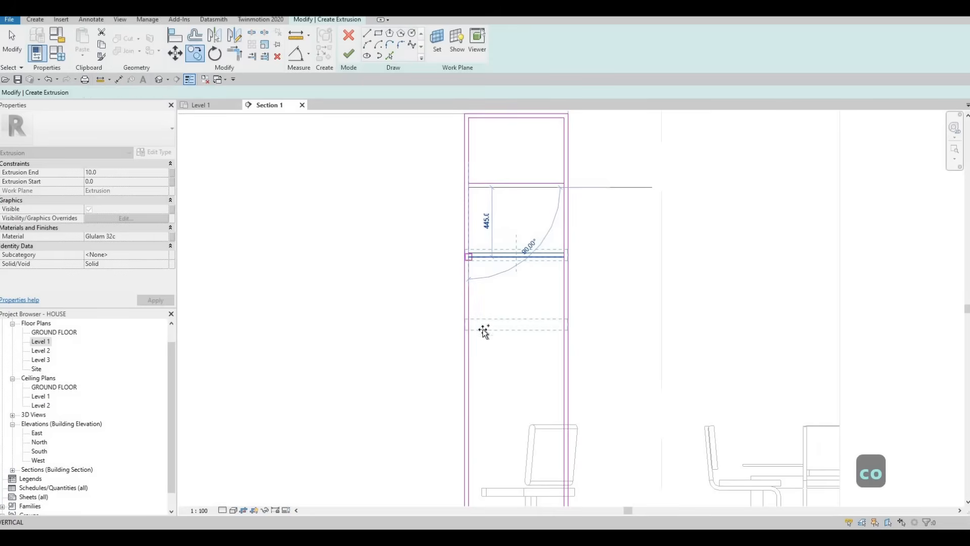
pyautogui.press('Escape')
pyautogui.scroll(-2, 480, 326)
pyautogui.press('Escape')
pyautogui.click(460, 294)
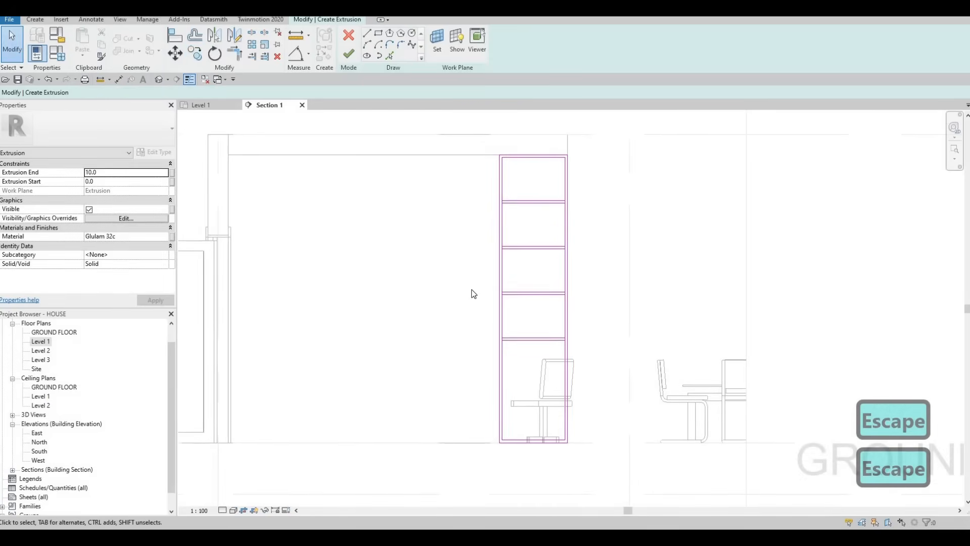
# - Split the frame's inner vertical lines where they meet the shelf lines
pyautogui.press('s')
pyautogui.press('l')
pyautogui.scroll(4, 500, 190)
pyautogui.scroll(1, 497, 194)
pyautogui.click(494, 197)
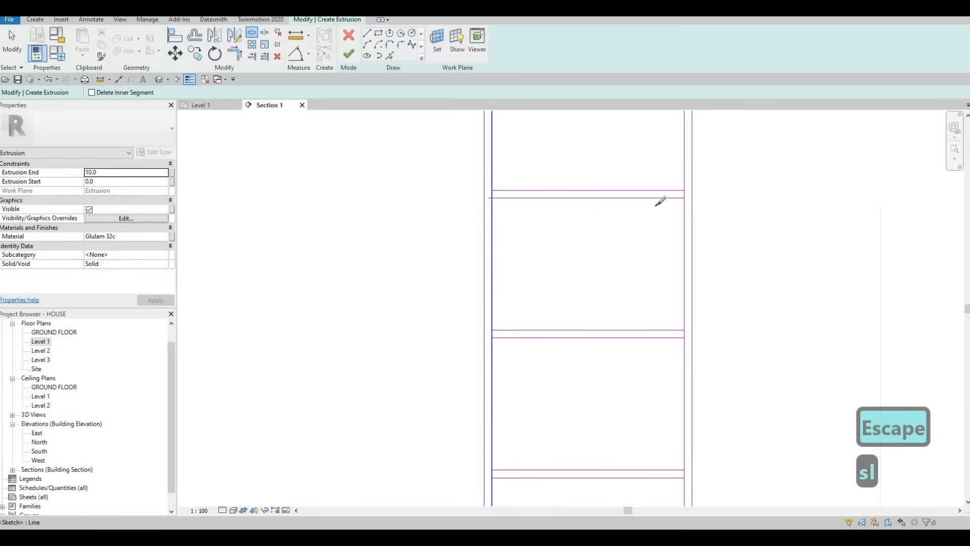
pyautogui.click(685, 197)
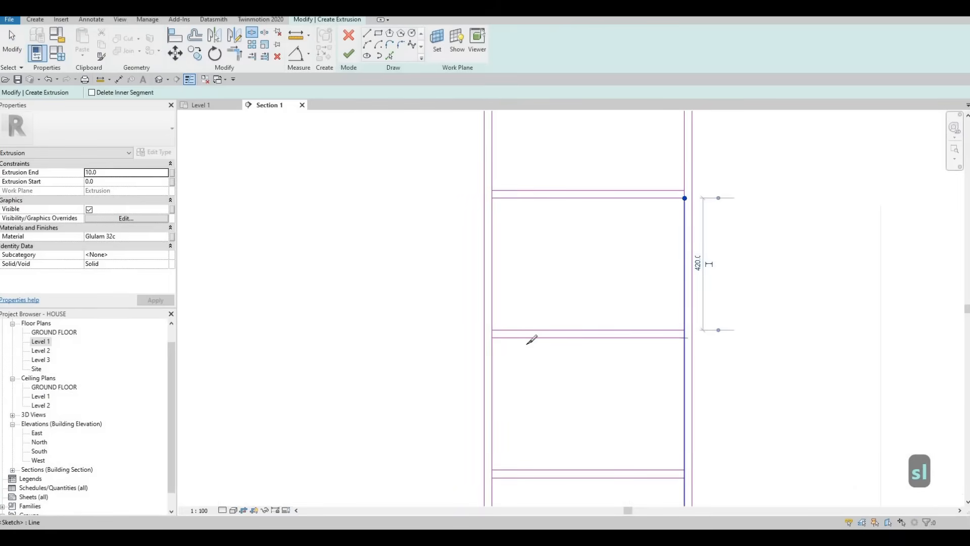
pyautogui.click(493, 337)
pyautogui.moveTo(475, 360); pyautogui.dragTo(462, 217, button='middle')
pyautogui.click(479, 335)
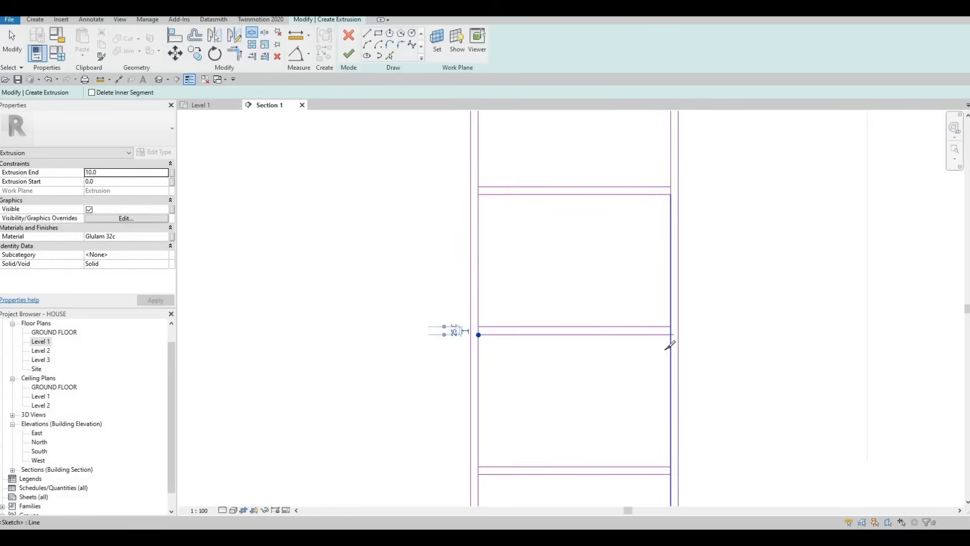
pyautogui.click(670, 334)
pyautogui.moveTo(639, 410); pyautogui.dragTo(630, 303, button='middle')
pyautogui.click(662, 366)
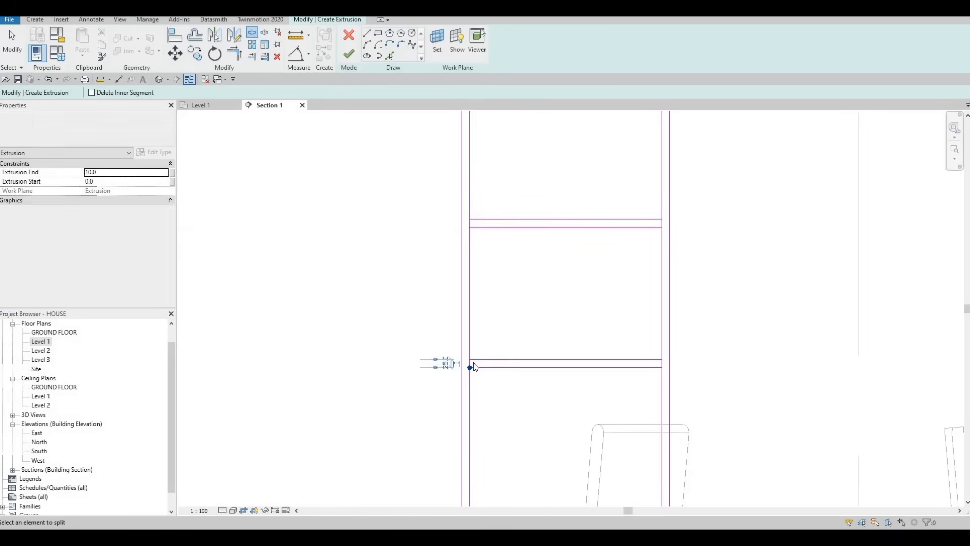
# - Trim the inner vertical lines against the lower shelf lines to form separate closed compartments
pyautogui.press('Escape')
pyautogui.press('Escape')
pyautogui.press('t')
pyautogui.press('r')
pyautogui.click(470, 345)
pyautogui.click(650, 359)
pyautogui.click(662, 293)
pyautogui.click(511, 214)
pyautogui.moveTo(502, 379); pyautogui.dragTo(458, 263, button='middle')
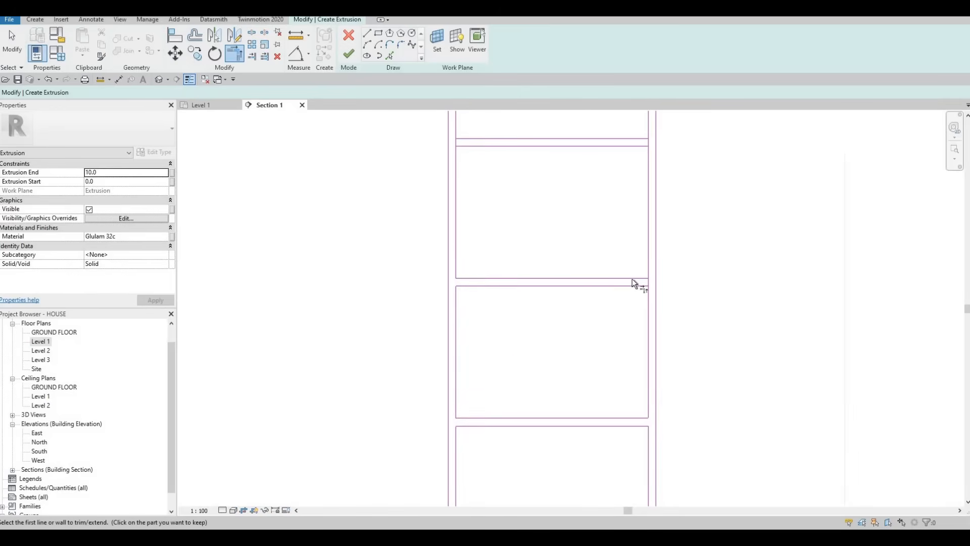
# - Trim the remaining corners at the two upper shelves into closed compartments and finish the extrusion
pyautogui.click(605, 277)
pyautogui.moveTo(635, 137); pyautogui.dragTo(611, 286, button='middle')
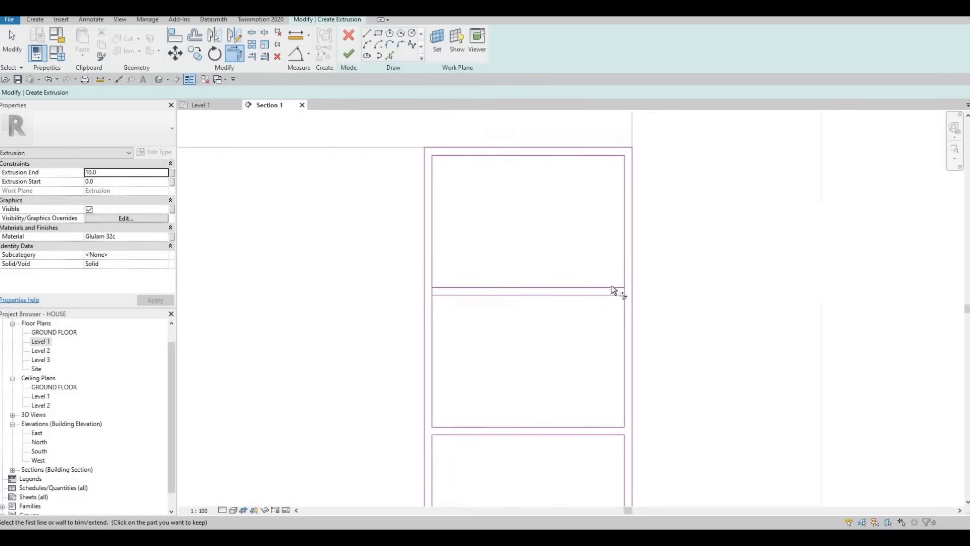
pyautogui.click(624, 275)
pyautogui.click(441, 287)
pyautogui.click(452, 287)
pyautogui.click(432, 260)
pyautogui.scroll(-5, 472, 303)
pyautogui.press('Escape')
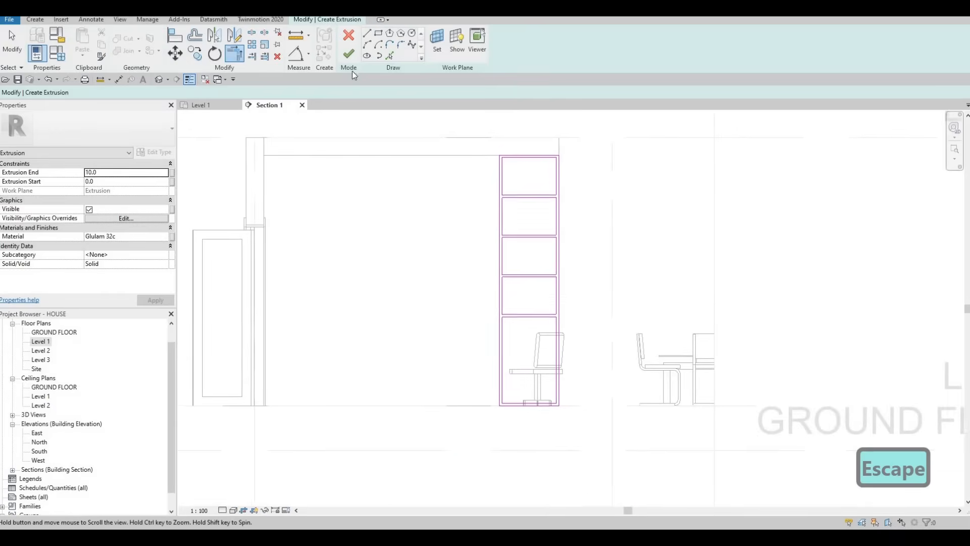
pyautogui.click(353, 53)
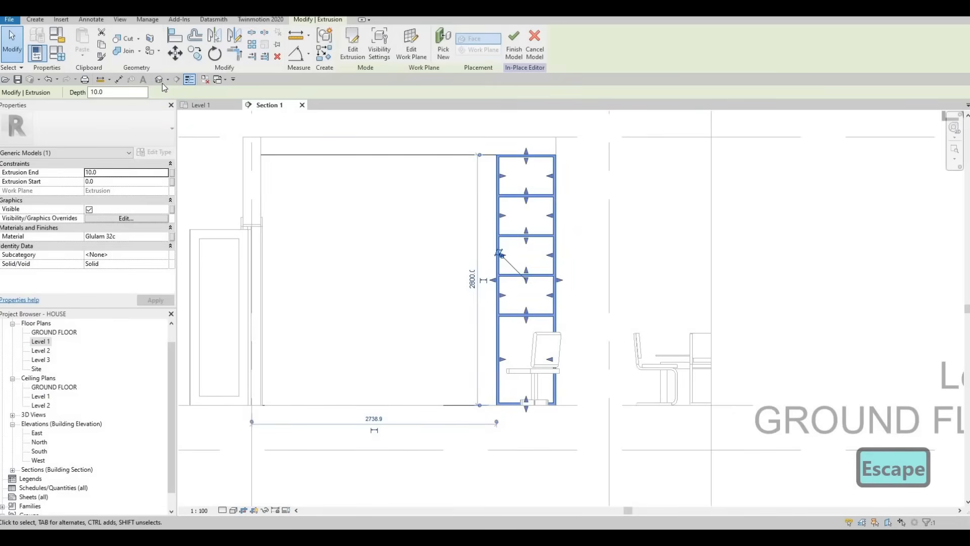
# - In the 3D view, pull the shelf unit's face out from the wall and set its extrusion end to 300 mm
pyautogui.click(730, 331)
pyautogui.keyDown('shift'); pyautogui.moveTo(730, 332); pyautogui.dragTo(450, 298, button='middle'); pyautogui.keyUp('shift')
pyautogui.scroll(4, 546, 306)
pyautogui.keyDown('shift'); pyautogui.moveTo(589, 332); pyautogui.dragTo(475, 335, button='middle'); pyautogui.keyUp('shift')
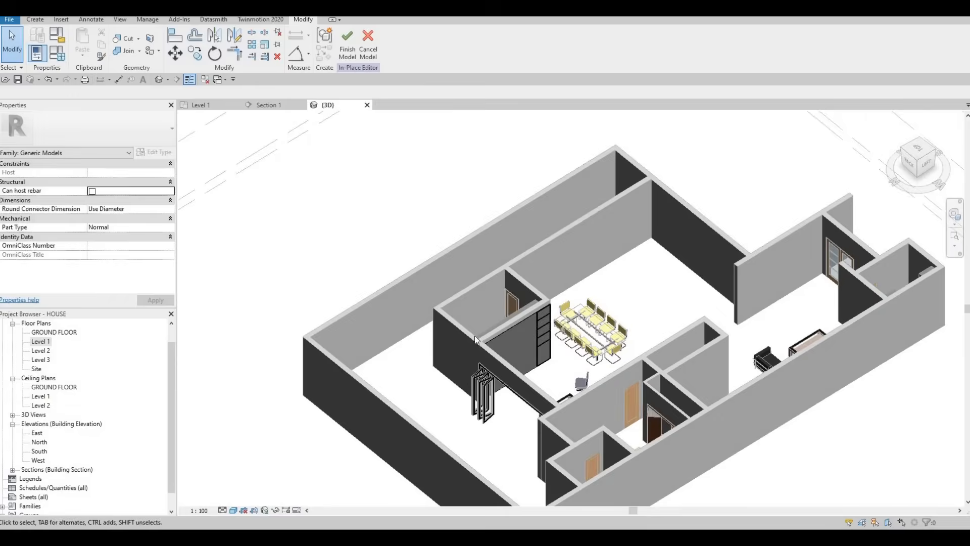
pyautogui.scroll(2, 588, 346)
pyautogui.scroll(3, 494, 326)
pyautogui.click(521, 338)
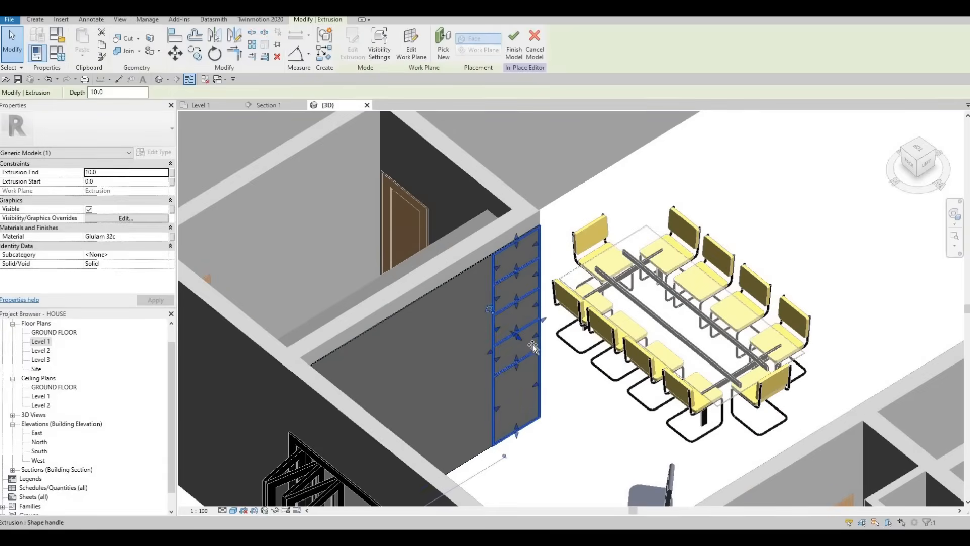
pyautogui.moveTo(535, 345); pyautogui.dragTo(536, 346)
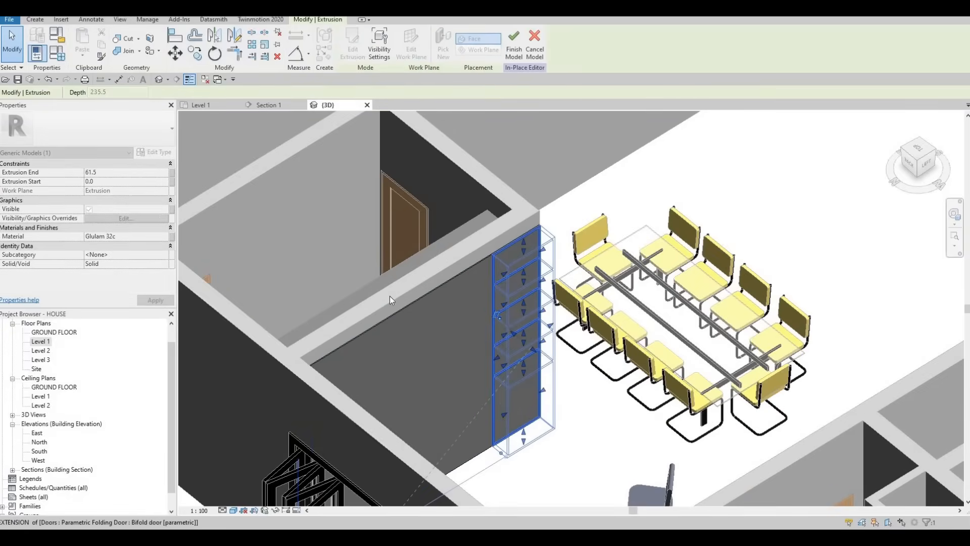
pyautogui.moveTo(126, 191); pyautogui.dragTo(124, 187)
pyautogui.click(111, 171)
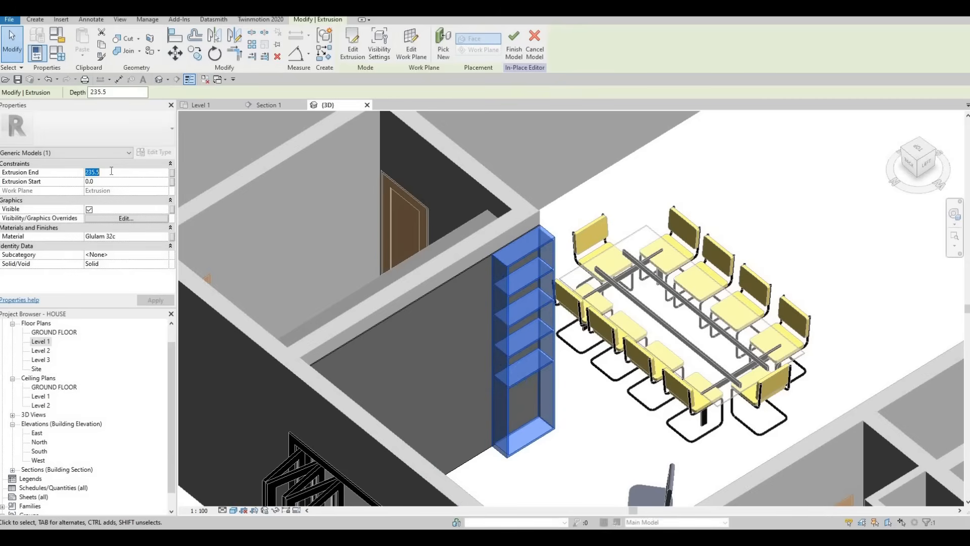
pyautogui.write('300')
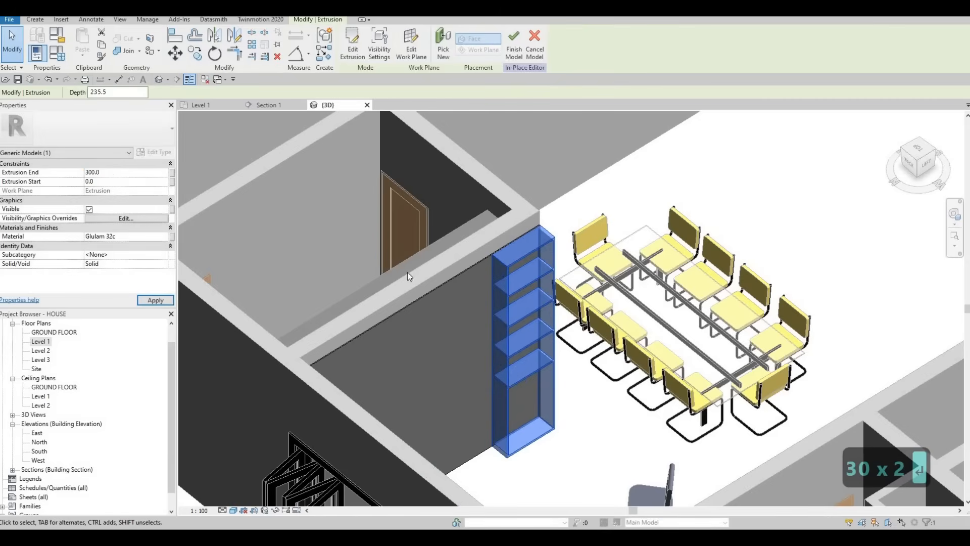
pyautogui.press('Return')
pyautogui.press('Escape')
pyautogui.press('Escape')
# - Return to Section 1 and start a rectangular extrusion sketch with a picked plane as its work plane
pyautogui.keyDown('shift'); pyautogui.moveTo(348, 303); pyautogui.dragTo(240, 150, button='middle'); pyautogui.keyUp('shift')
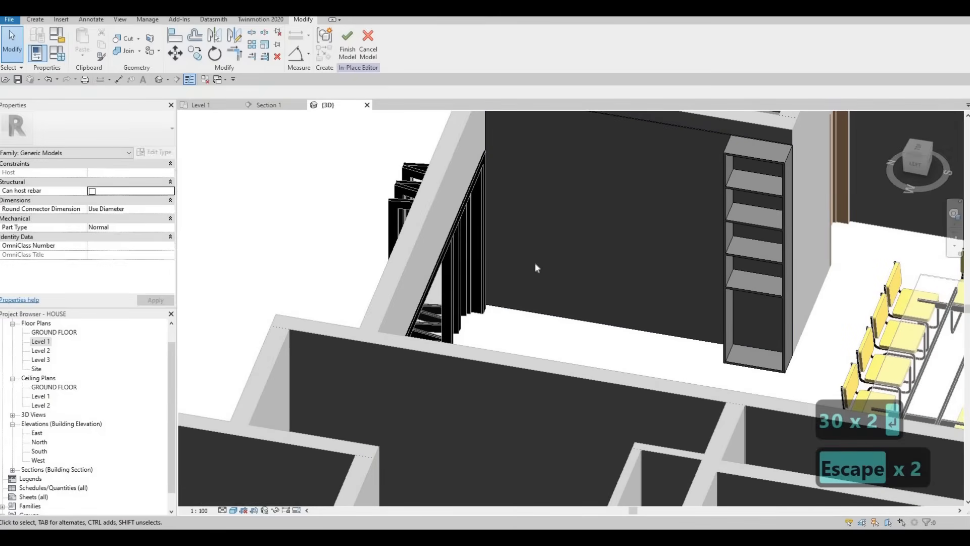
pyautogui.click(216, 107)
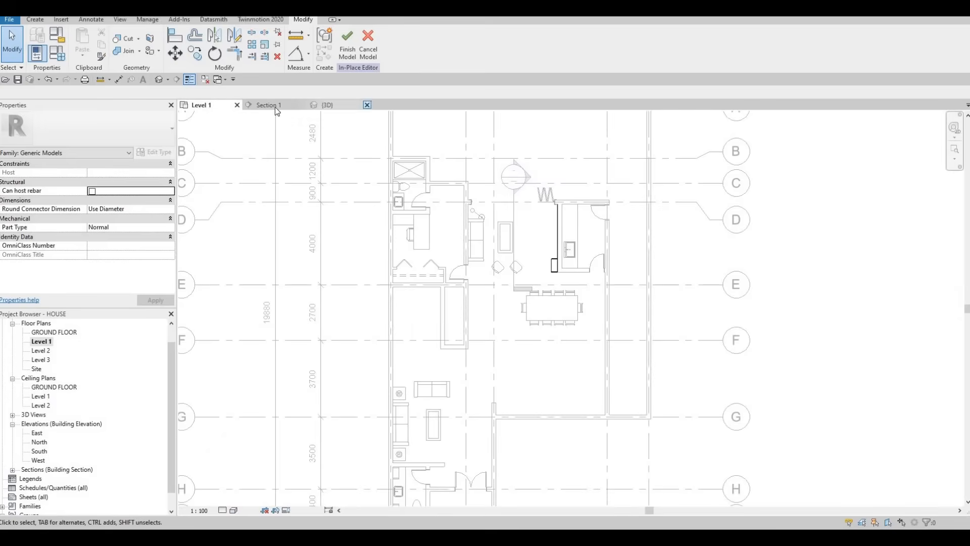
pyautogui.click(268, 105)
pyautogui.press('Escape')
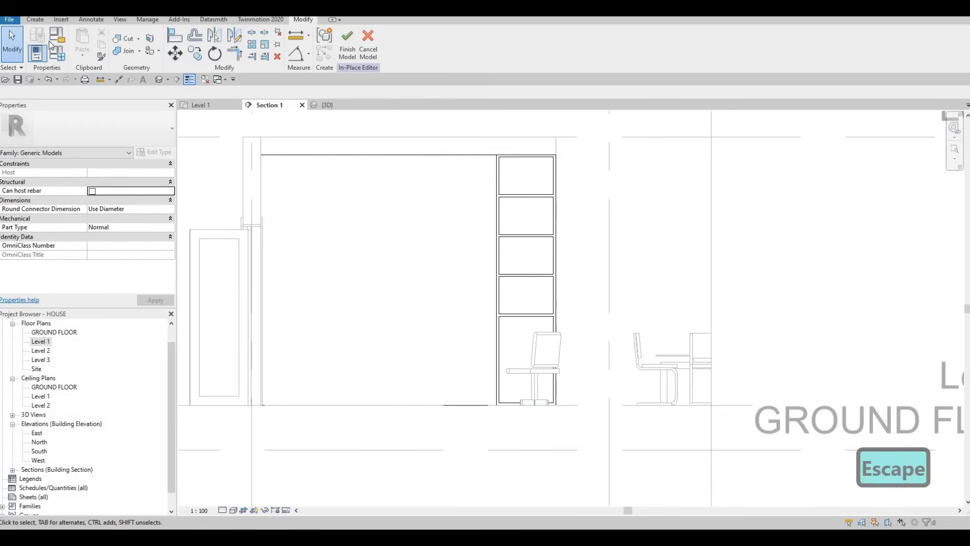
pyautogui.click(34, 19)
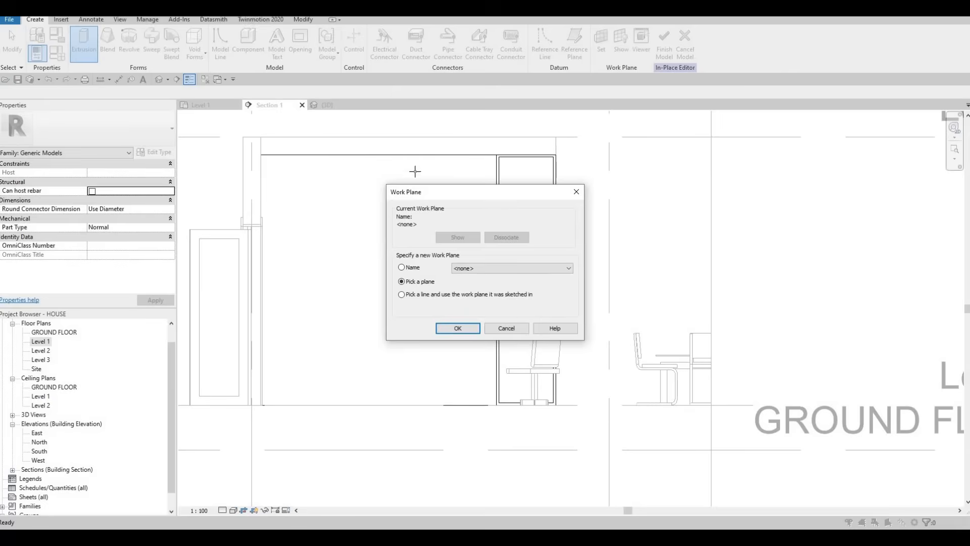
pyautogui.click(458, 328)
pyautogui.click(379, 34)
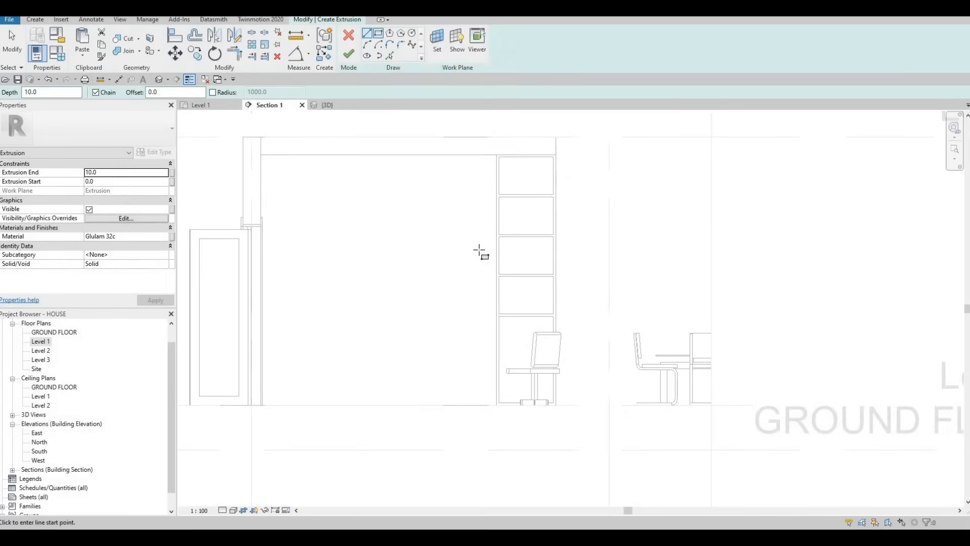
# - Sketch a rectangle about 200 mm high against the shelf unit's side and shorten it to about 2020 mm wide
pyautogui.click(496, 307)
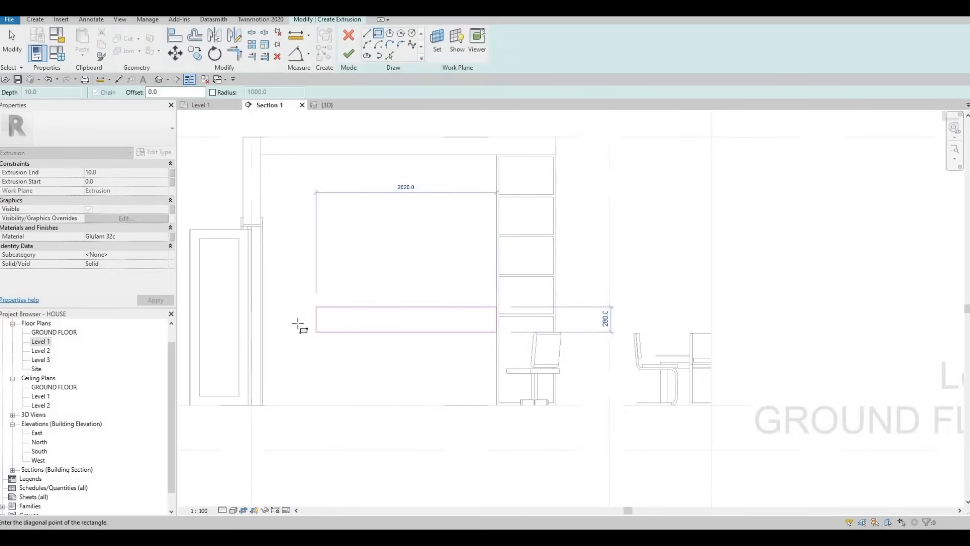
pyautogui.click(300, 325)
pyautogui.press('Escape')
pyautogui.press('Escape')
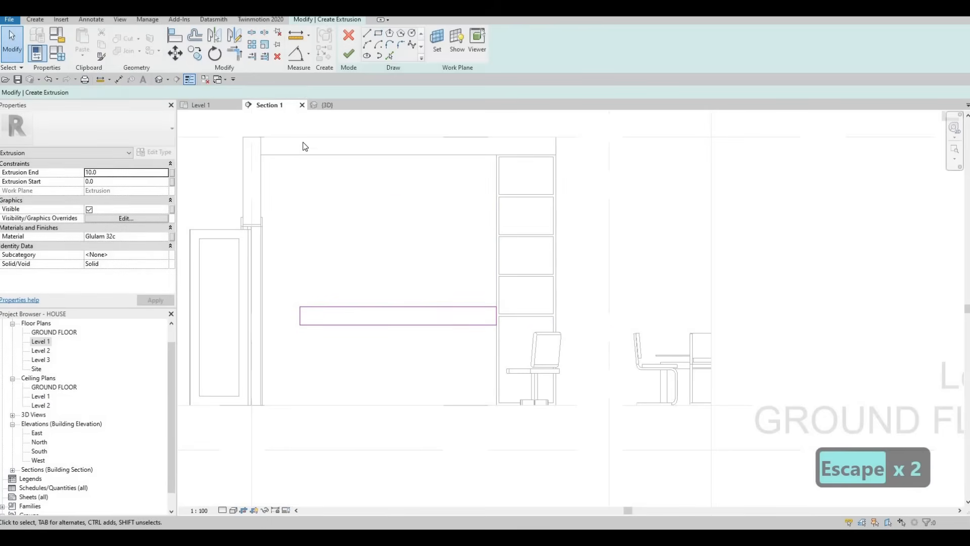
pyautogui.moveTo(301, 314); pyautogui.dragTo(316, 315)
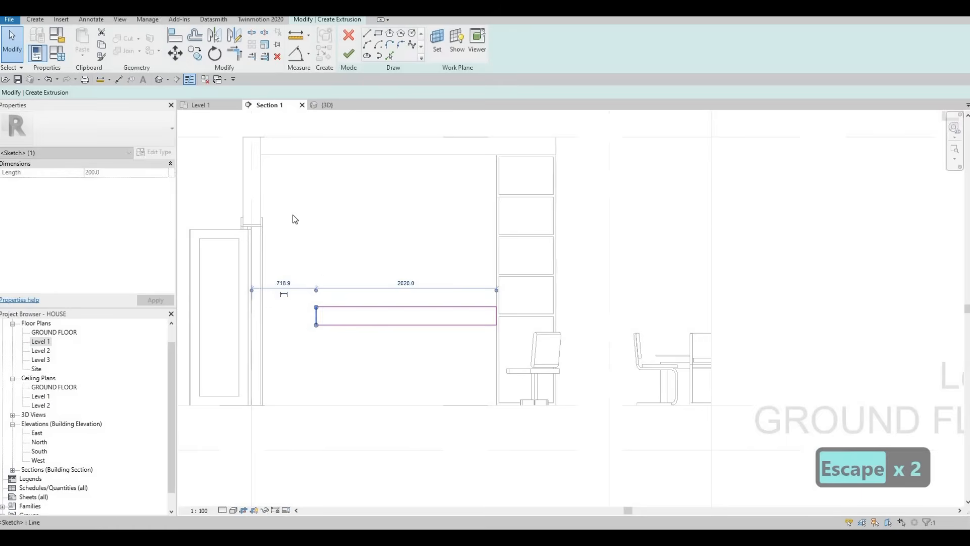
pyautogui.press('Escape')
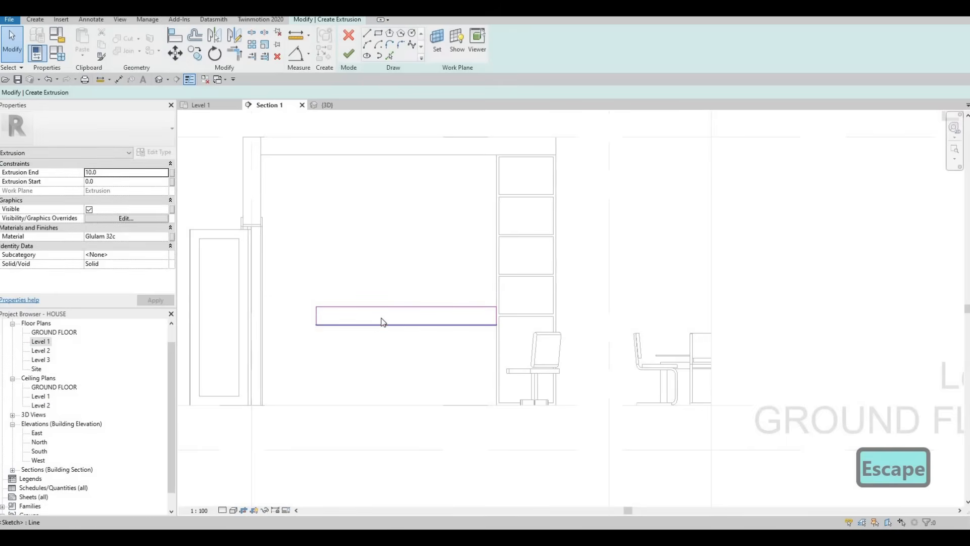
# - Reduce the rectangle's height to 180 mm by raising its lower edge and finish the extrusion
pyautogui.click(381, 321)
pyautogui.moveTo(381, 319); pyautogui.dragTo(380, 321)
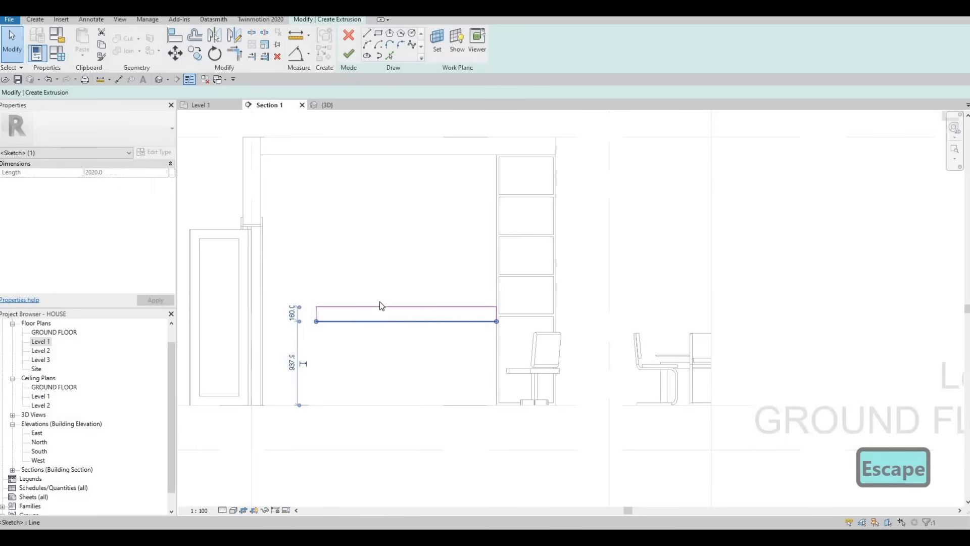
pyautogui.click(348, 54)
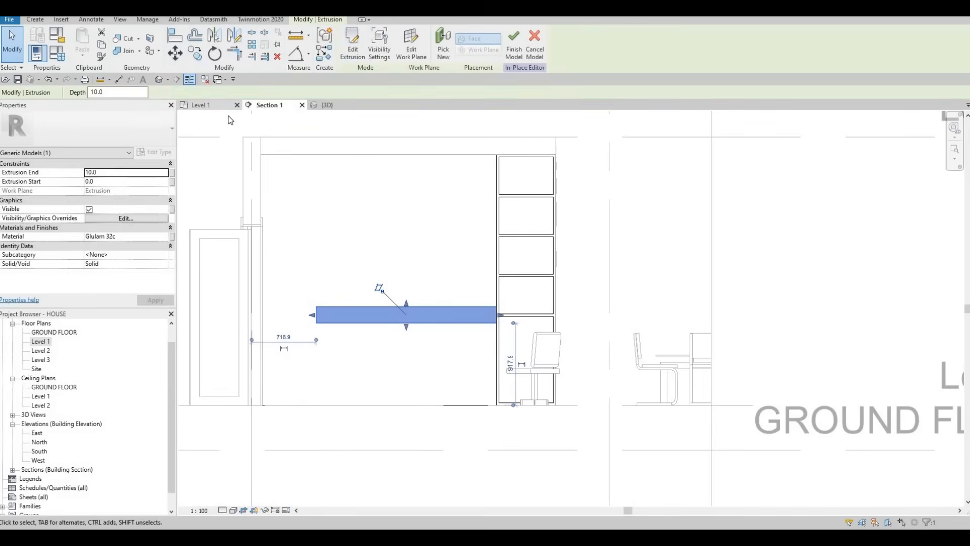
# - In the 3D view, pull the low cabinet's front face out from the wall to give it depth
pyautogui.click(327, 105)
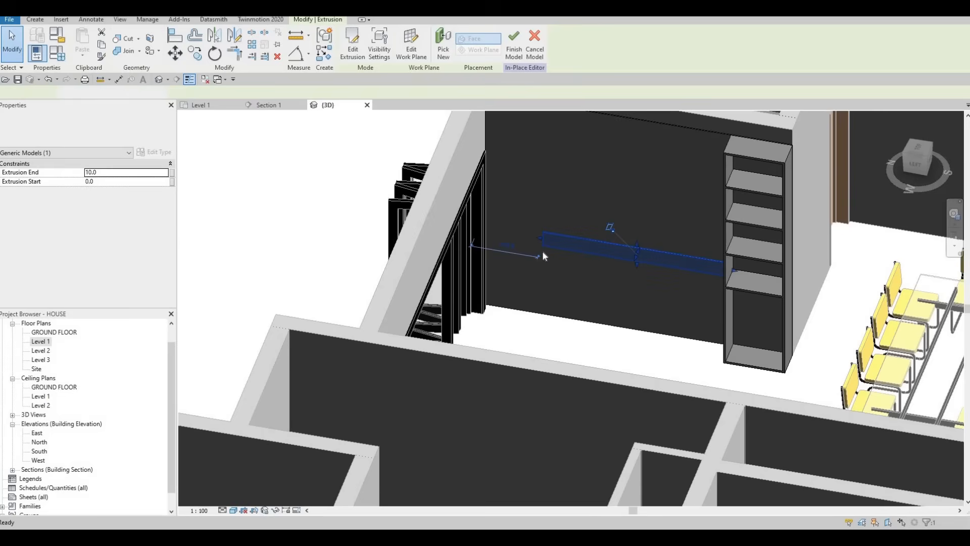
pyautogui.press('Escape')
pyautogui.press('Escape')
pyautogui.keyDown('shift'); pyautogui.moveTo(687, 250); pyautogui.dragTo(541, 278, button='middle'); pyautogui.keyUp('shift')
pyautogui.click(488, 301)
pyautogui.click(488, 302)
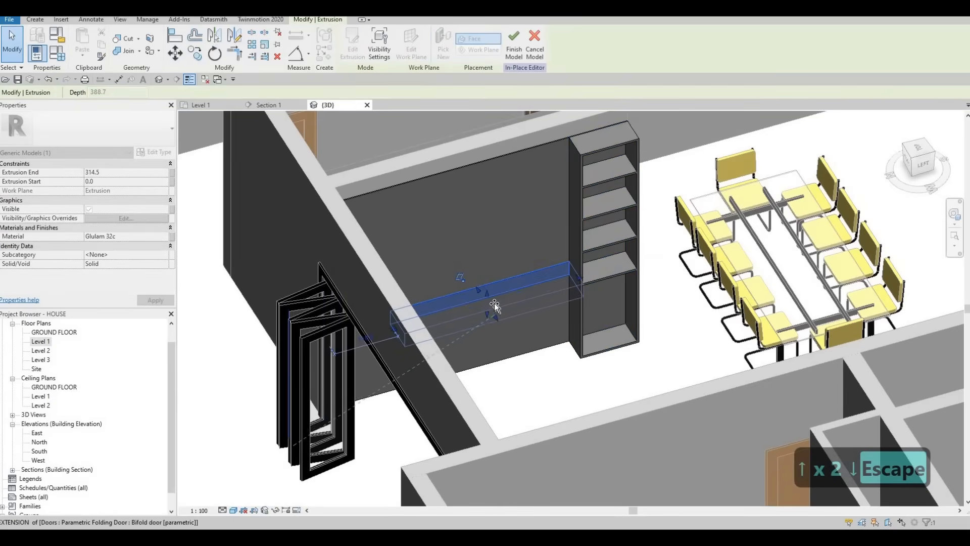
pyautogui.press('Escape')
pyautogui.press('Escape')
# - Return to the Level 1 plan and start a new extrusion near the low cabinet's free end
pyautogui.keyDown('shift'); pyautogui.moveTo(474, 229); pyautogui.dragTo(63, 337, button='middle'); pyautogui.keyUp('shift')
pyautogui.doubleClick(40, 342)
pyautogui.click(269, 106)
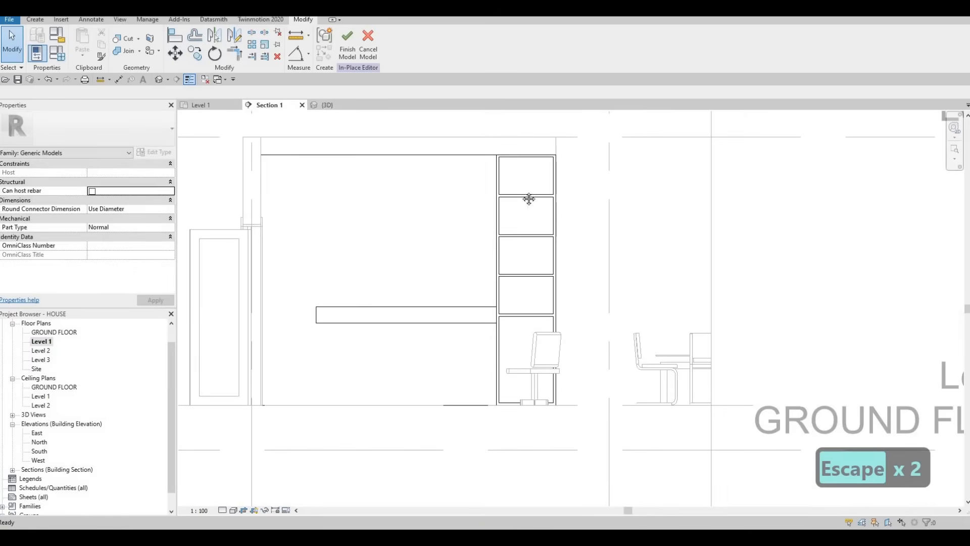
pyautogui.moveTo(443, 229); pyautogui.dragTo(497, 225, button='middle')
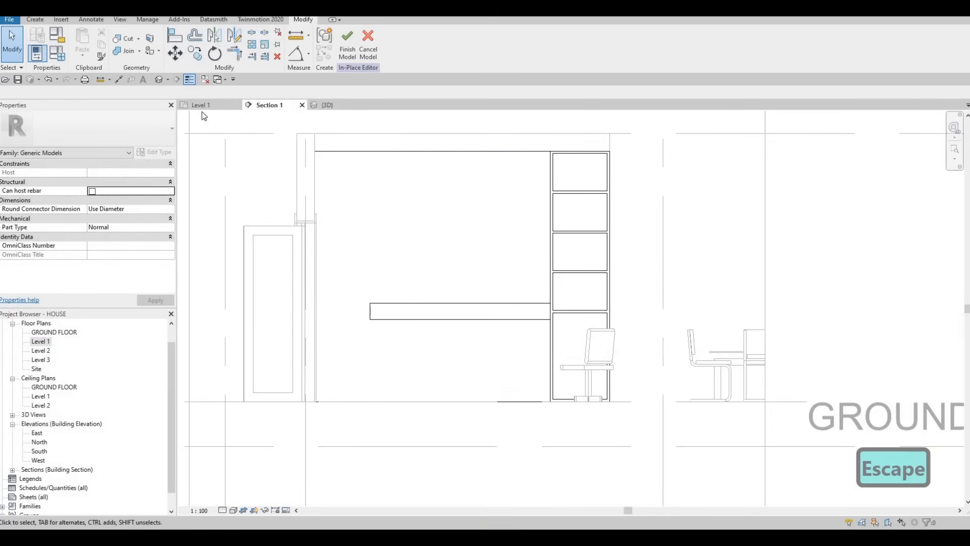
pyautogui.hotkey('ctrl', 'Tab')
pyautogui.scroll(8, 500, 218)
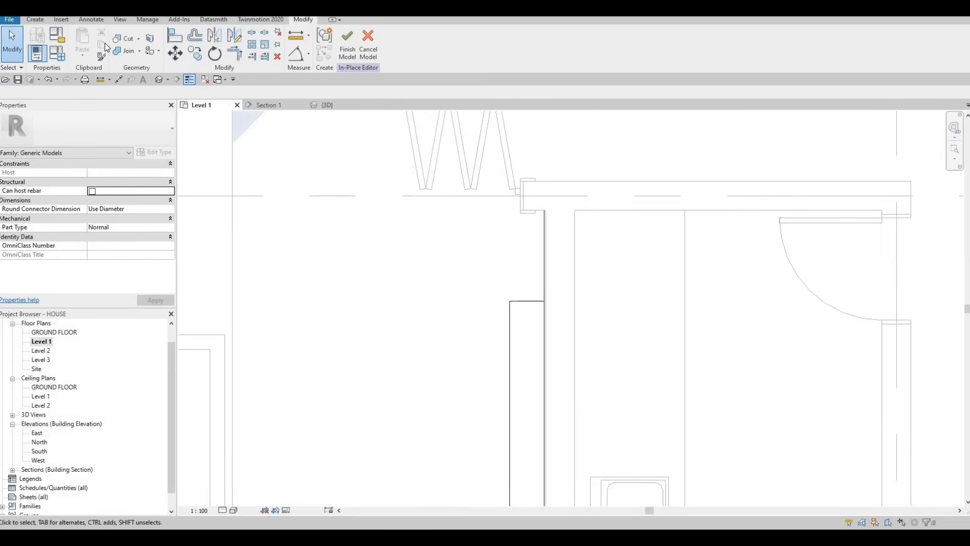
pyautogui.click(35, 20)
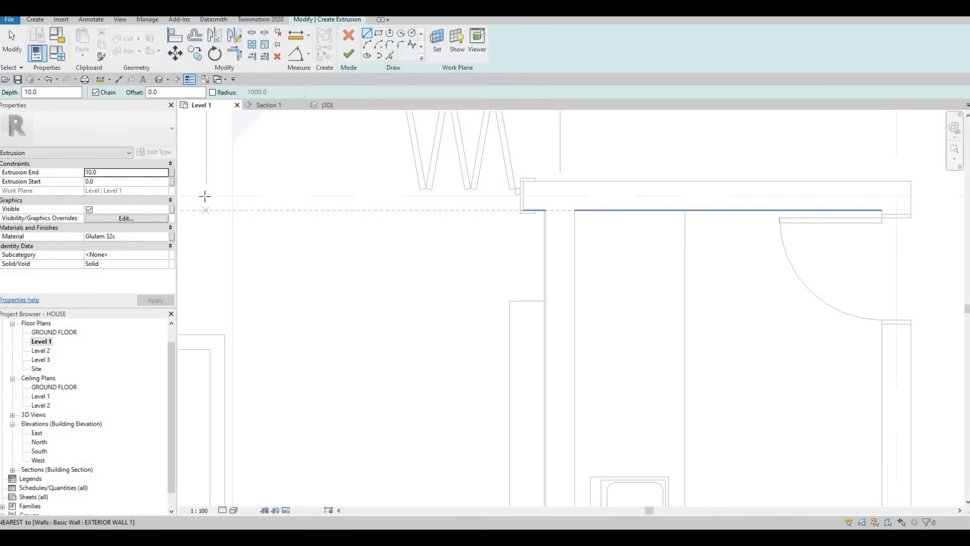
# - Set the extrusion's material to Glulam 32h from the Wood category of AEC Materials
pyautogui.click(165, 238)
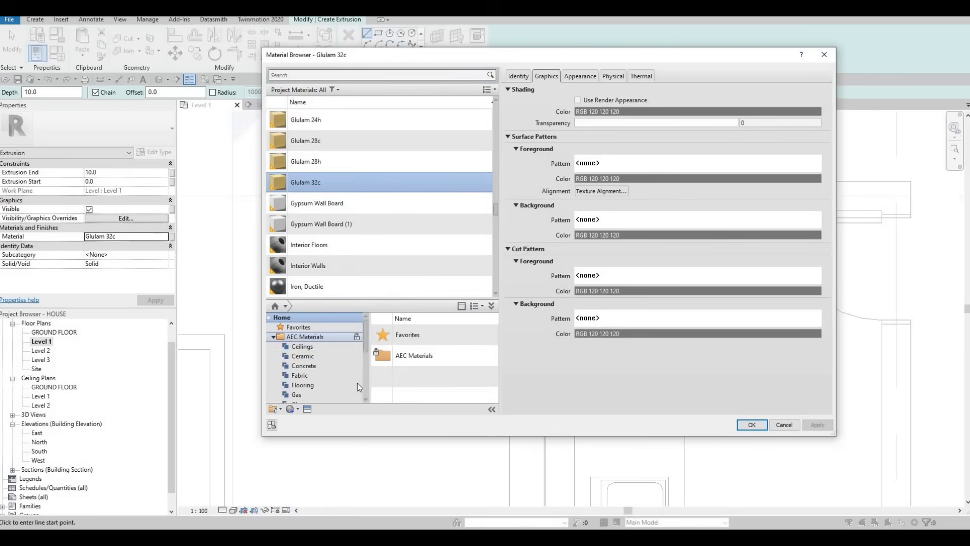
pyautogui.scroll(-4, 334, 384)
pyautogui.click(322, 394)
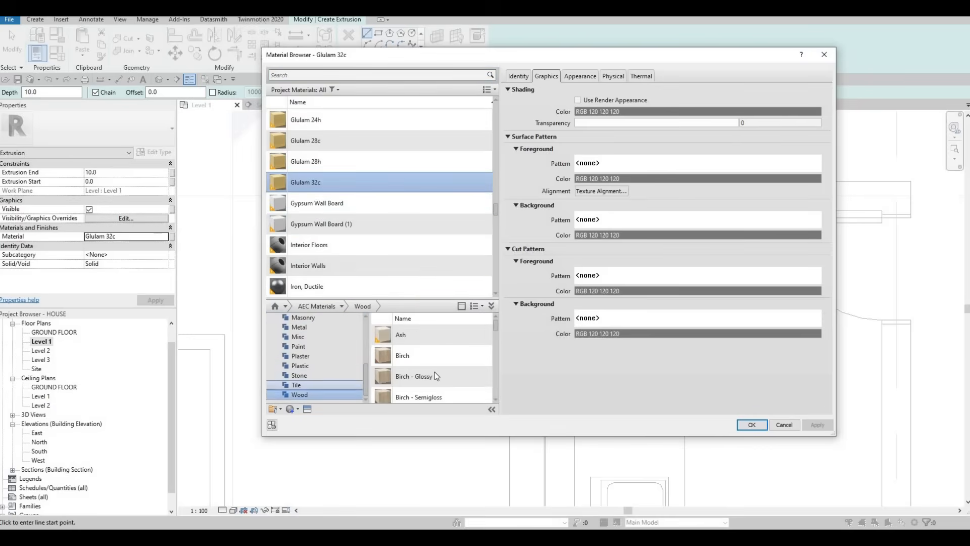
pyautogui.scroll(-5, 445, 359)
pyautogui.moveTo(479, 352)
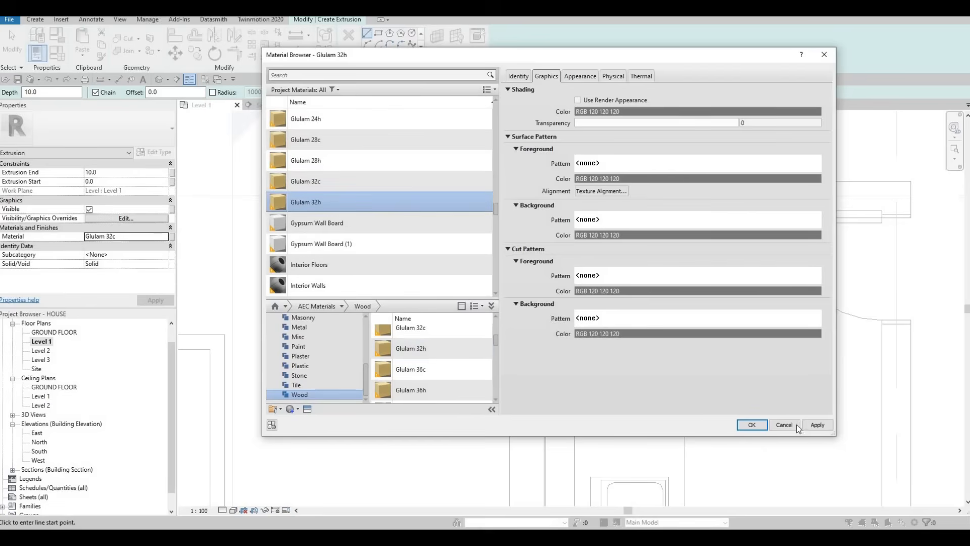
pyautogui.press('Return')
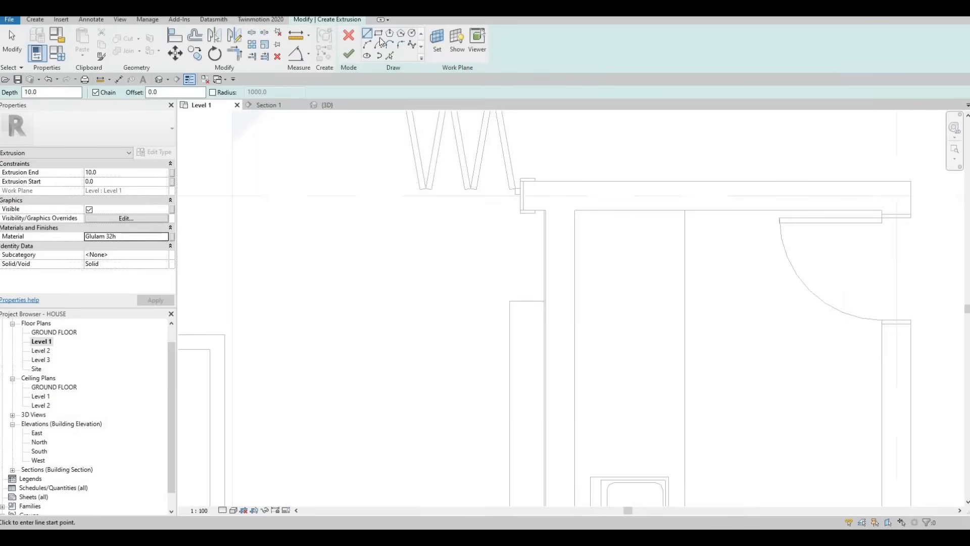
# - Sketch a rectangle about 619 mm long between the cabinet's end and the exterior wall, aligning its front edge with the cabinet's face
pyautogui.click(544, 301)
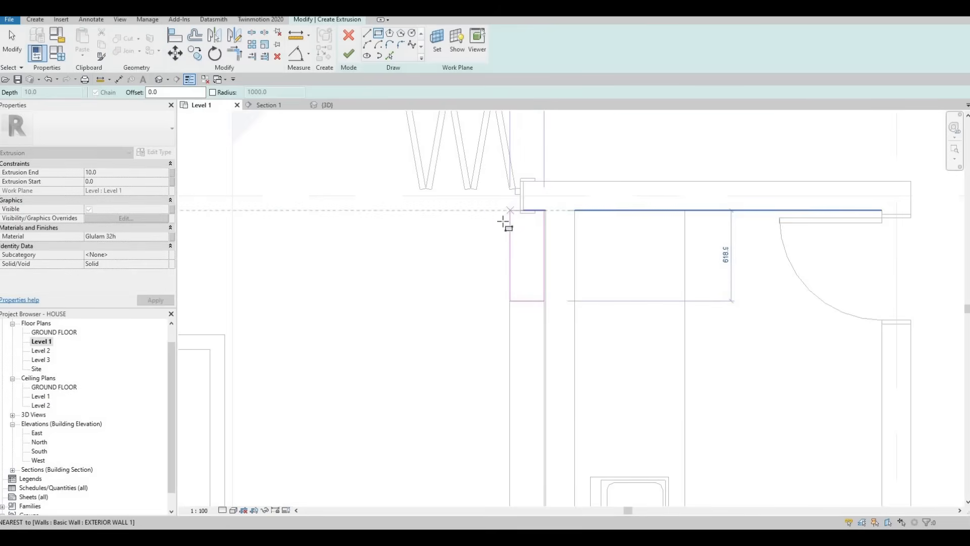
pyautogui.click(504, 223)
pyautogui.press('Escape')
pyautogui.press('Escape')
pyautogui.scroll(1, 504, 223)
pyautogui.press('a')
pyautogui.press('l')
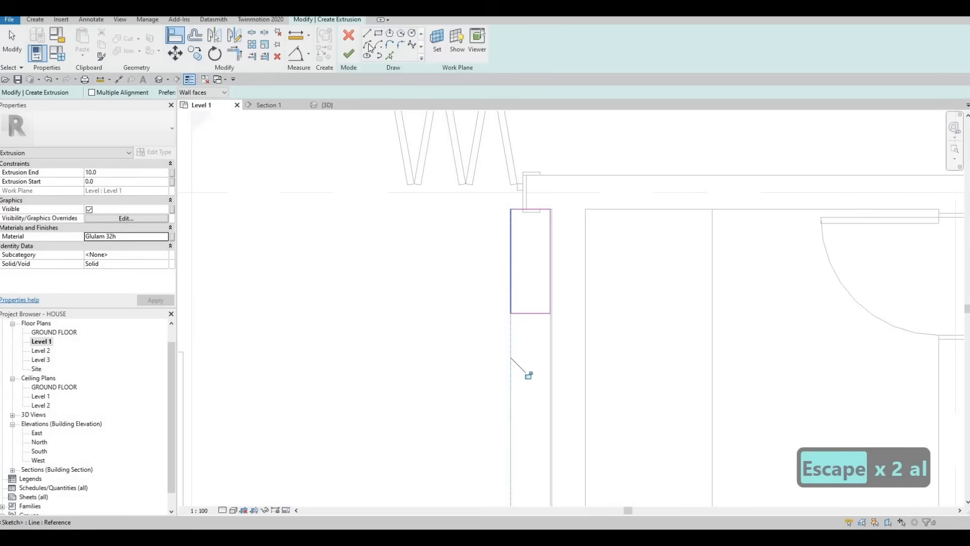
pyautogui.press('Escape')
# - Sketch a 180 by 40 mm slot inside the rectangle near the cabinet and delete its short side overlapping the front edge
pyautogui.scroll(2, 536, 328)
pyautogui.click(521, 379)
pyautogui.click(582, 391)
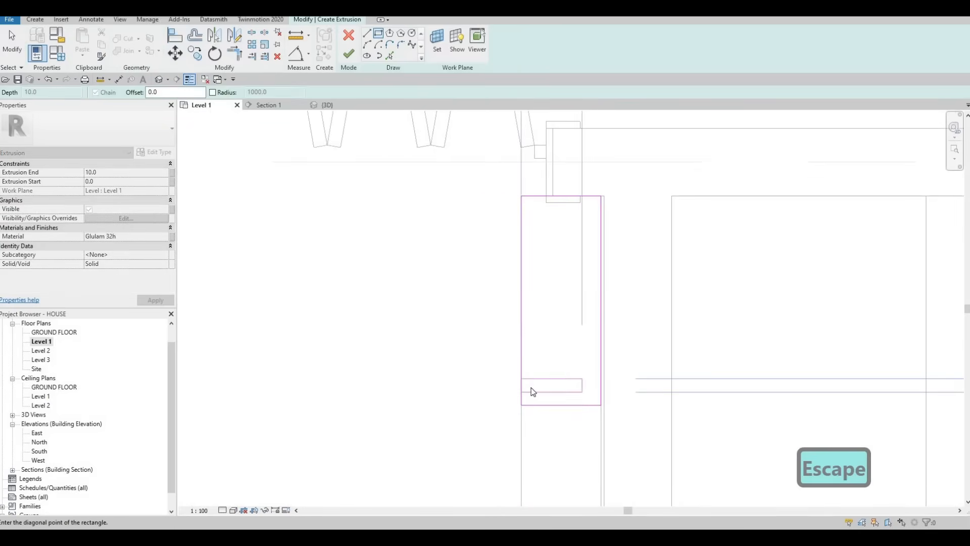
pyautogui.press('Escape')
pyautogui.press('Escape')
pyautogui.press('Escape')
pyautogui.click(565, 391)
pyautogui.press('Delete')
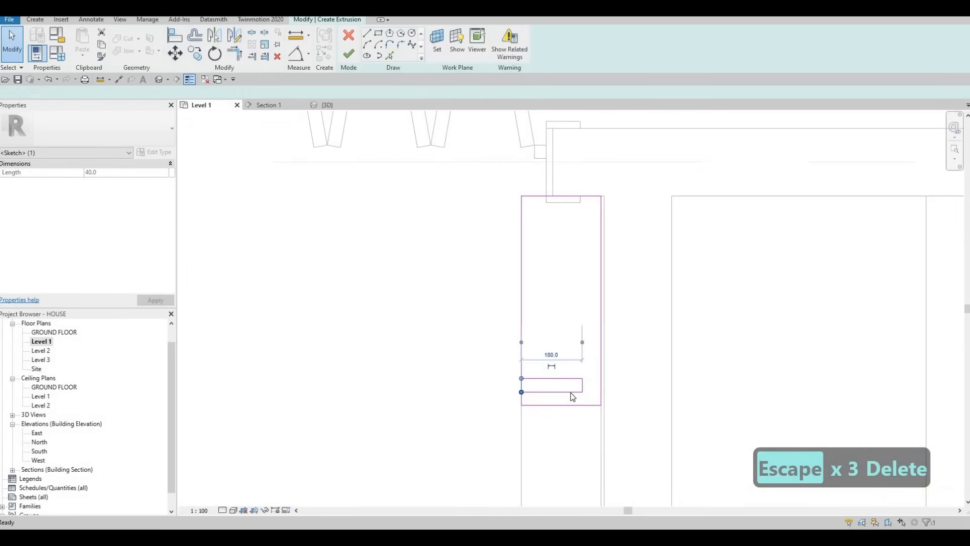
pyautogui.press('Escape')
# - Copy the three slot lines repeatedly at even spacing along the rectangle's front edge up to the exterior wall
pyautogui.moveTo(587, 397); pyautogui.dragTo(548, 364)
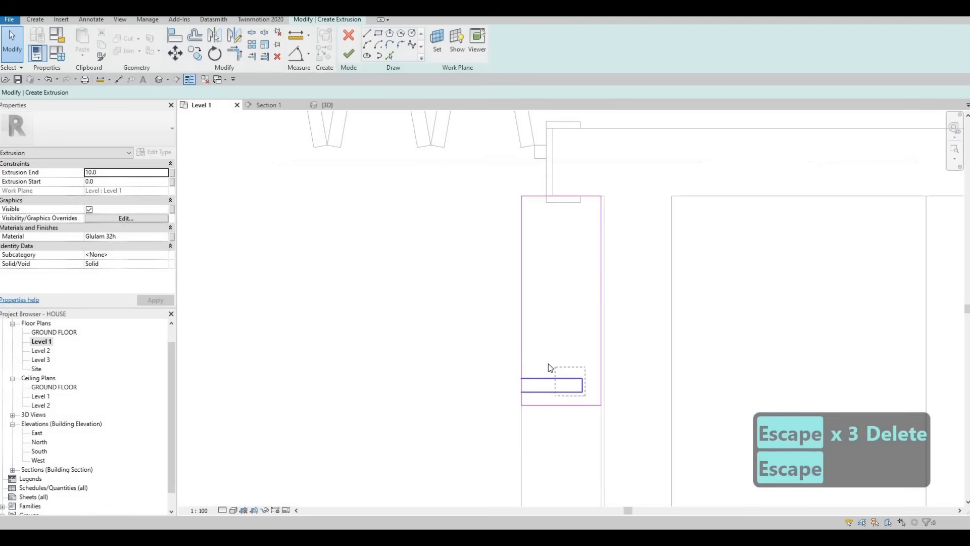
pyautogui.press('c')
pyautogui.press('o')
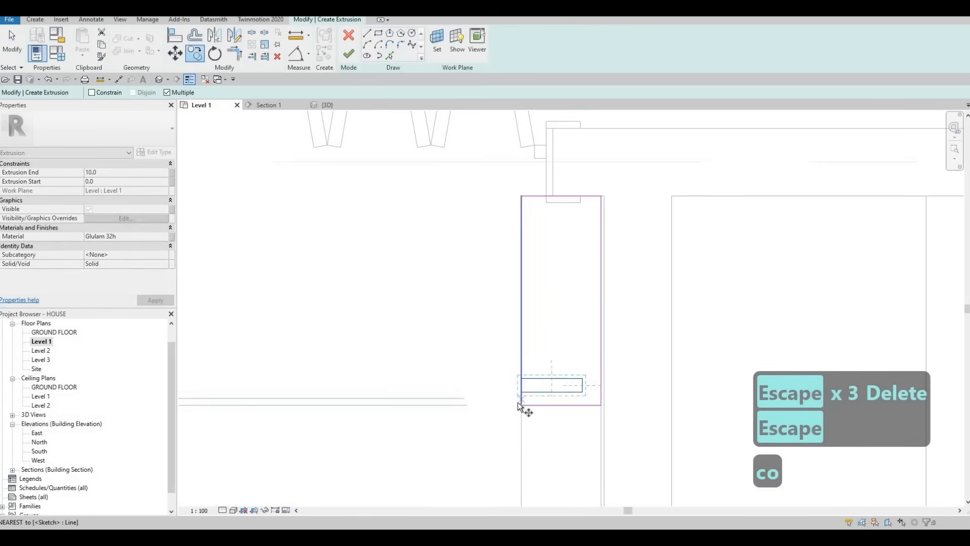
pyautogui.click(519, 376)
pyautogui.click(519, 349)
pyautogui.click(519, 325)
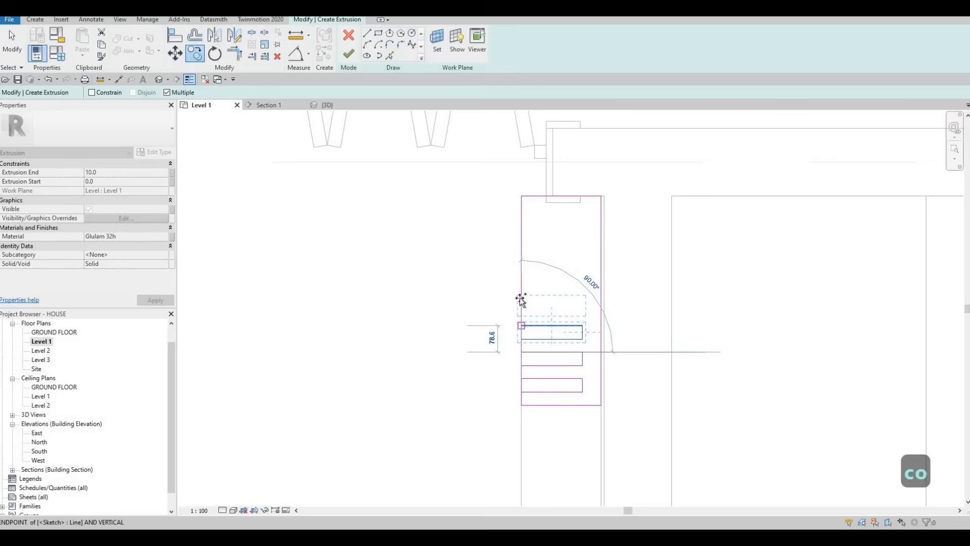
pyautogui.click(524, 276)
pyautogui.click(523, 250)
pyautogui.click(525, 228)
pyautogui.click(522, 218)
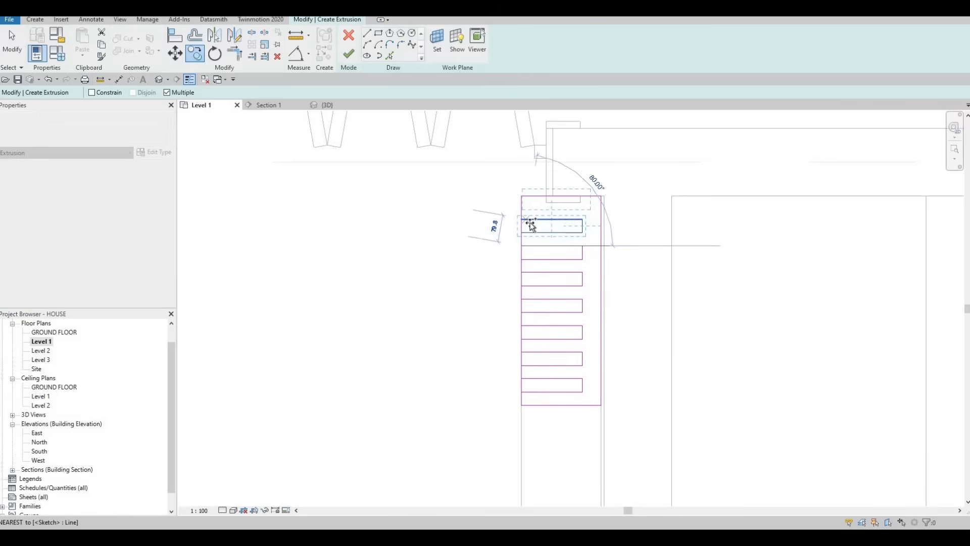
pyautogui.press('Escape')
pyautogui.press('Escape')
pyautogui.press('Escape')
pyautogui.press('Escape')
# - Delete the last slot copy that overruns the rectangle's edge at the exterior wall
pyautogui.scroll(2, 538, 196)
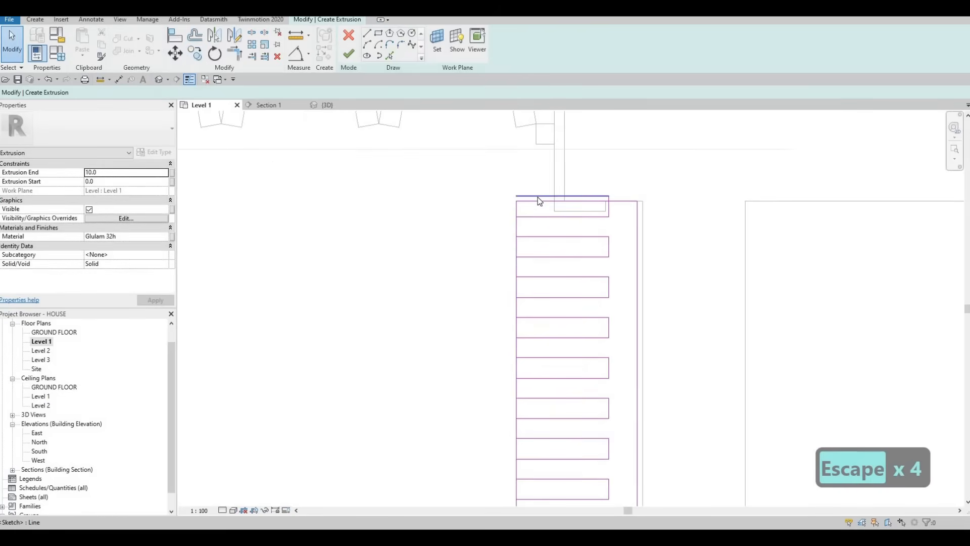
pyautogui.press('Tab')
pyautogui.click(537, 196)
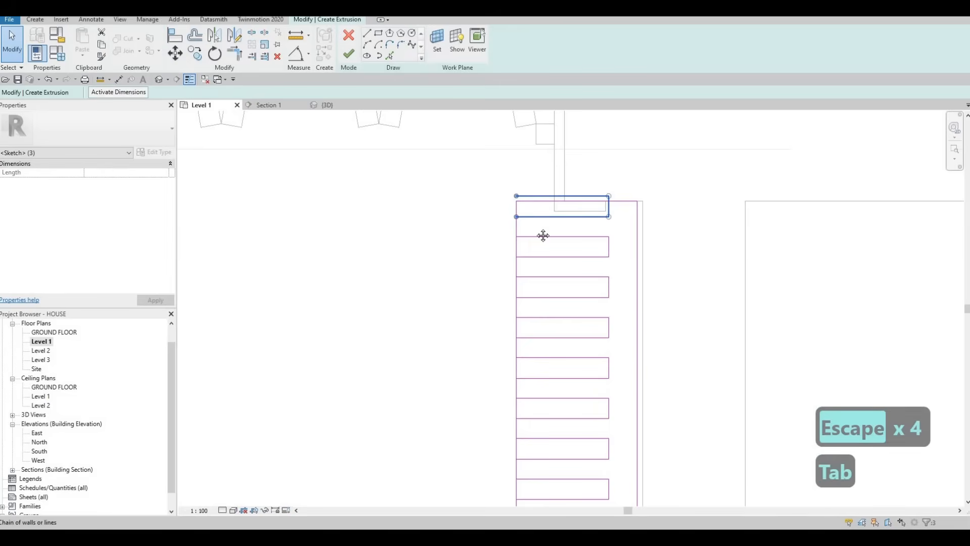
pyautogui.press('Delete')
pyautogui.scroll(-1, 478, 191)
# - Nudge the seven remaining slots together slightly toward the exterior wall to even out the end margins
pyautogui.moveTo(476, 189); pyautogui.dragTo(569, 384)
pyautogui.press('Up')
pyautogui.press('Up')
pyautogui.press('Up')
pyautogui.press('Up')
pyautogui.press('Down')
pyautogui.press('Down')
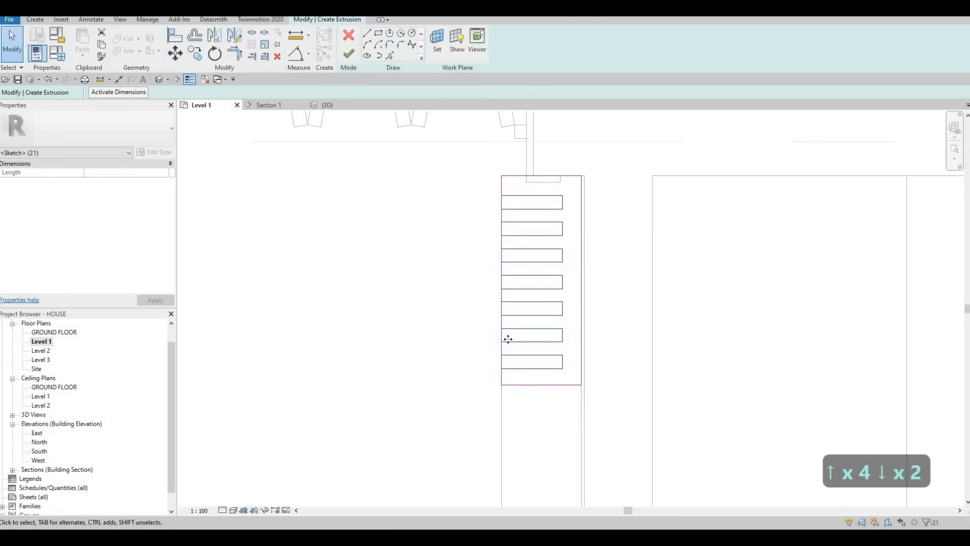
pyautogui.press('Escape')
pyautogui.press('Escape')
# - Split the rectangle's front edge at one corner of each of the seven slots
pyautogui.press('s')
pyautogui.press('l')
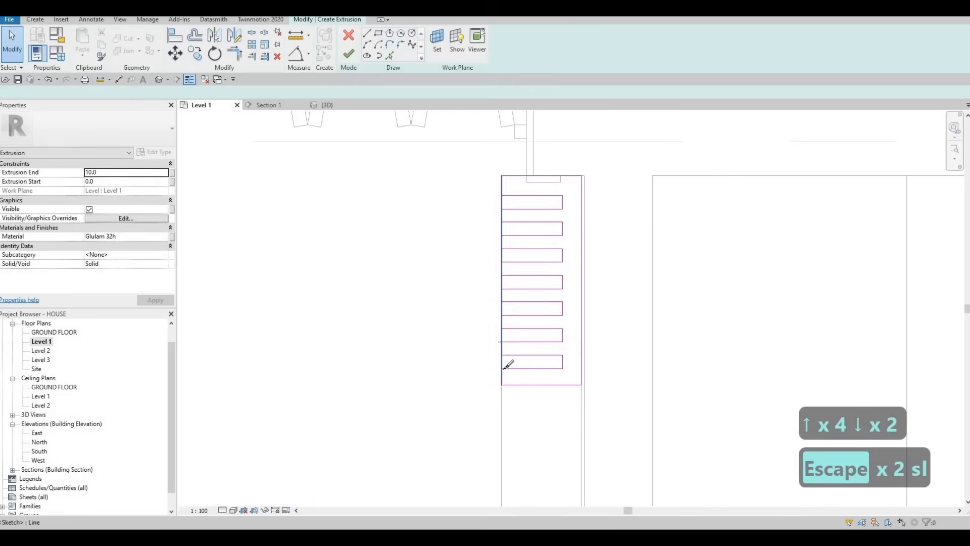
pyautogui.click(501, 369)
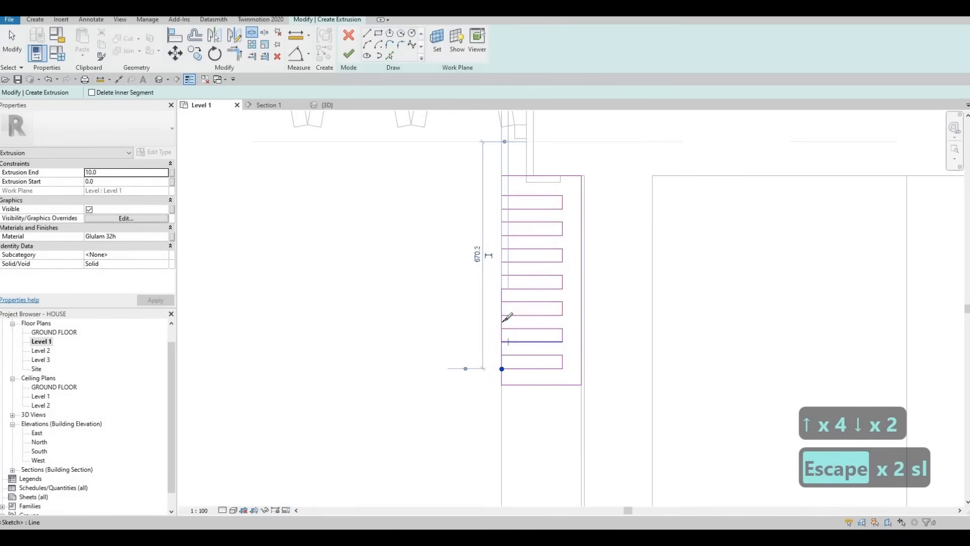
pyautogui.click(501, 341)
pyautogui.click(501, 315)
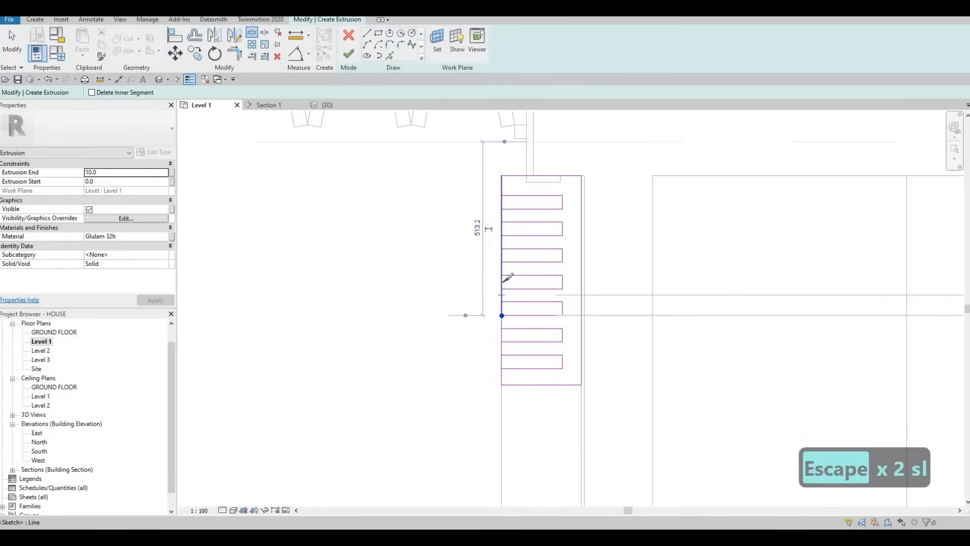
pyautogui.click(502, 289)
pyautogui.click(501, 261)
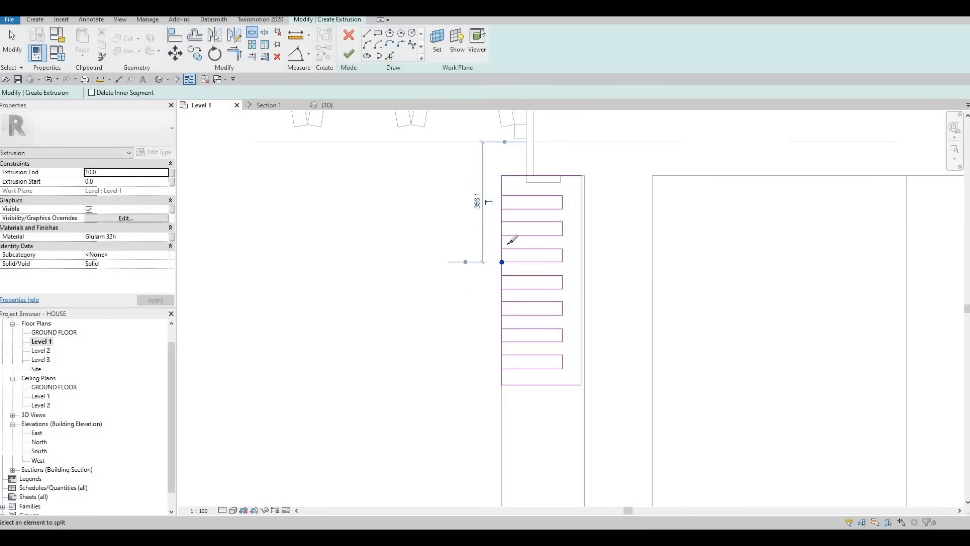
pyautogui.click(502, 235)
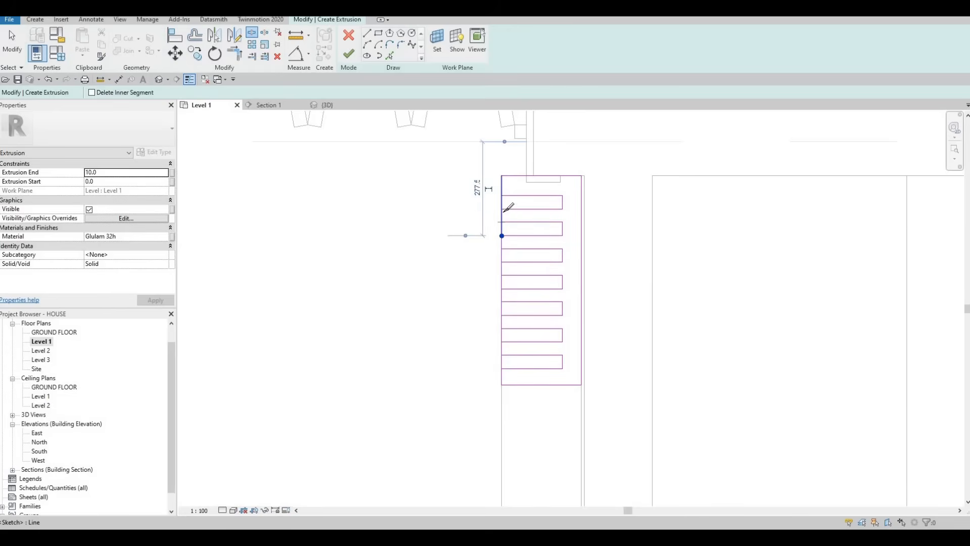
pyautogui.click(502, 209)
pyautogui.press('Escape')
pyautogui.press('Escape')
pyautogui.press('Escape')
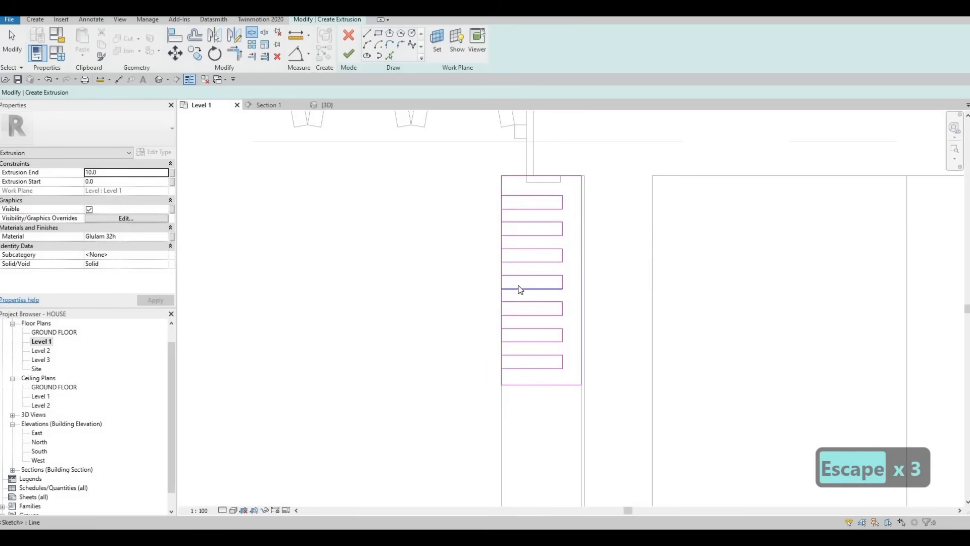
# - Trim the front edge segments against the four slots nearest the exterior wall to open them
pyautogui.press('t')
pyautogui.press('r')
pyautogui.scroll(1, 501, 186)
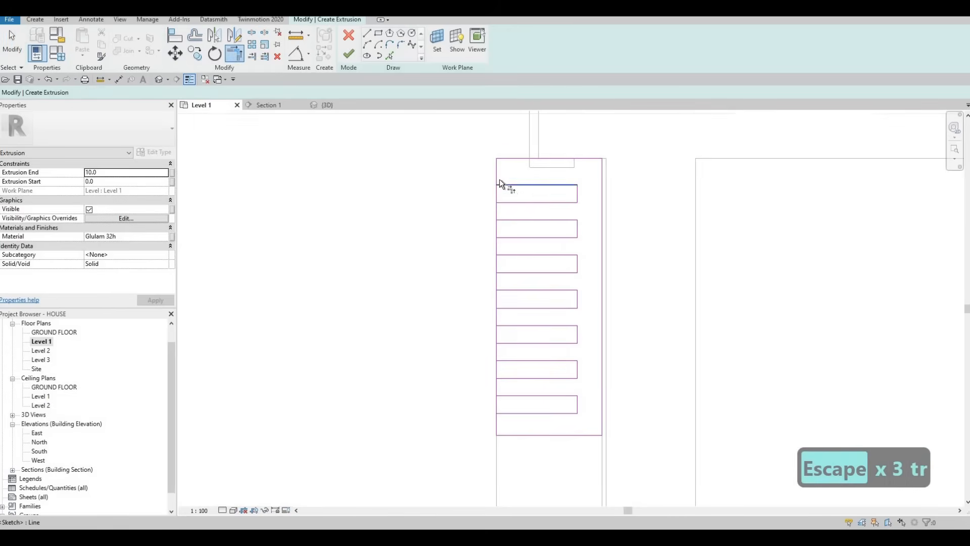
pyautogui.click(504, 218)
pyautogui.click(497, 209)
pyautogui.click(510, 239)
pyautogui.click(497, 247)
pyautogui.click(500, 255)
pyautogui.click(503, 288)
pyautogui.click(497, 280)
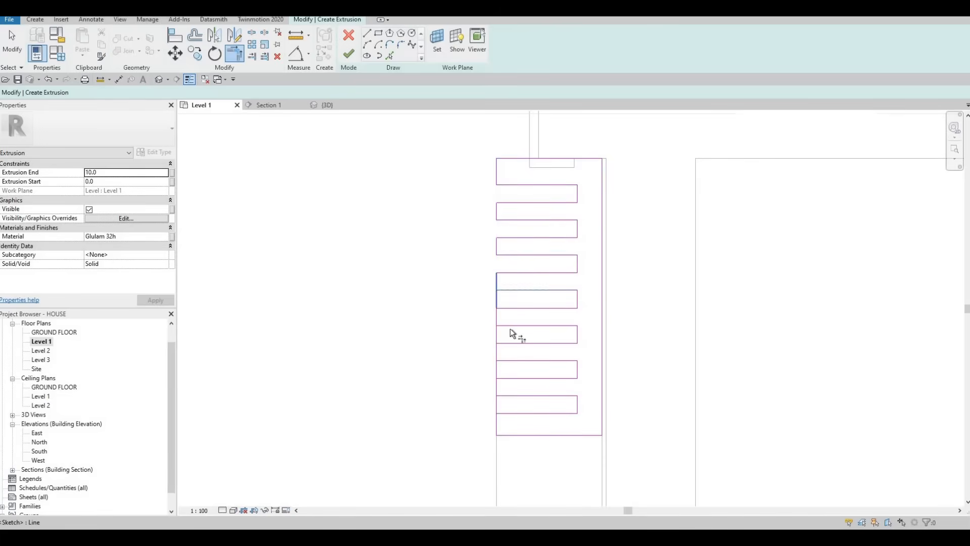
# - Trim the remaining three slots open to form one continuous comb outline and finish the extrusion
pyautogui.click(507, 356)
pyautogui.click(512, 387)
pyautogui.scroll(-2, 486, 274)
pyautogui.press('Escape')
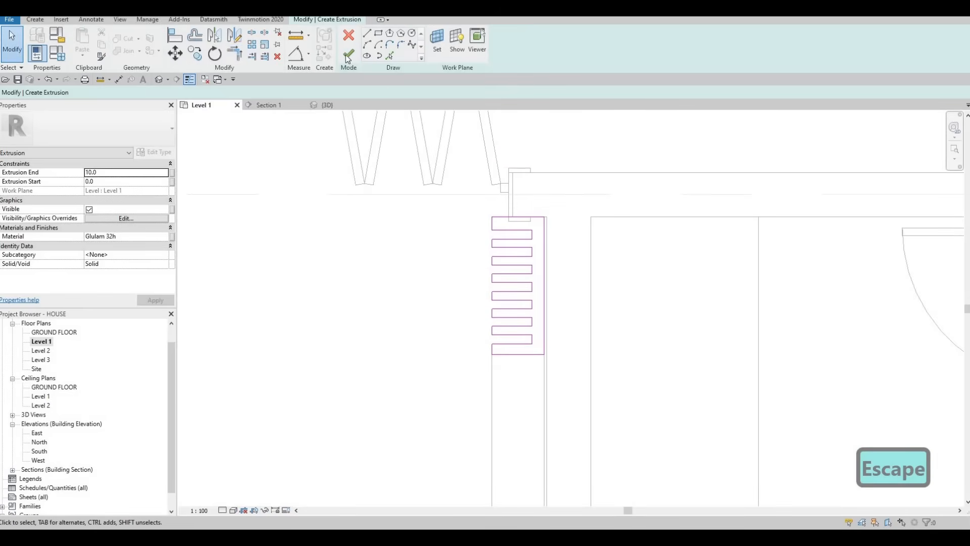
pyautogui.click(349, 53)
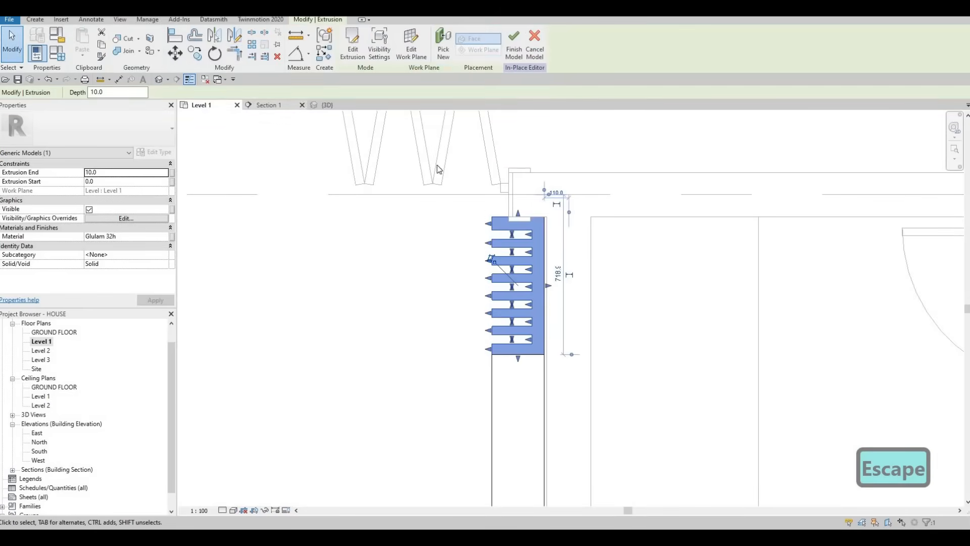
# - In the 3D view, pull the slatted panel's top face up to an extrusion end of 2800 mm
pyautogui.click(326, 105)
pyautogui.keyDown('shift'); pyautogui.moveTo(494, 317); pyautogui.dragTo(432, 346, button='middle'); pyautogui.keyUp('shift')
pyautogui.moveTo(566, 324); pyautogui.dragTo(582, 112)
pyautogui.press('Escape')
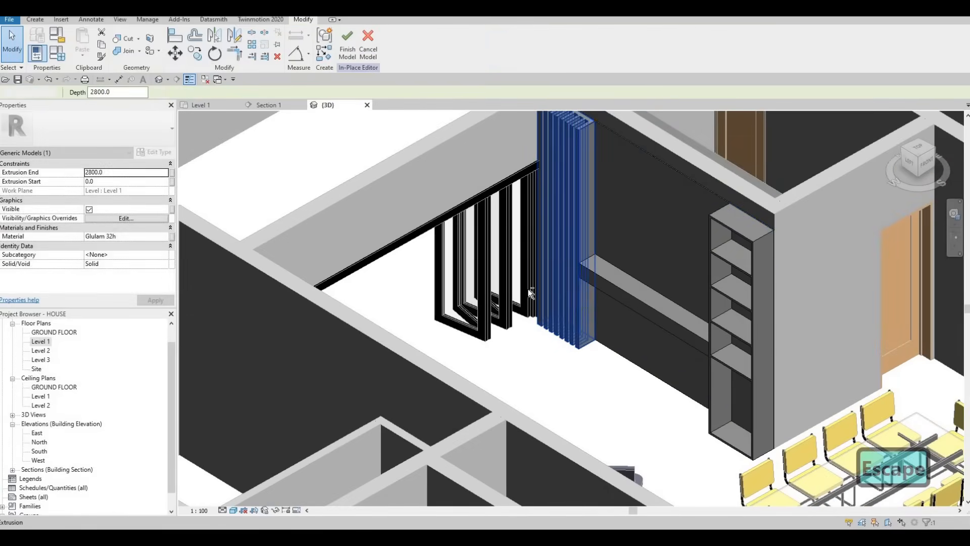
# - Clear the slatted panel selection and switch to the Section 1 view of the feature wall
pyautogui.keyDown('shift'); pyautogui.moveTo(622, 298); pyautogui.dragTo(598, 282, button='middle'); pyautogui.keyUp('shift')
pyautogui.press('Escape')
pyautogui.press('Escape')
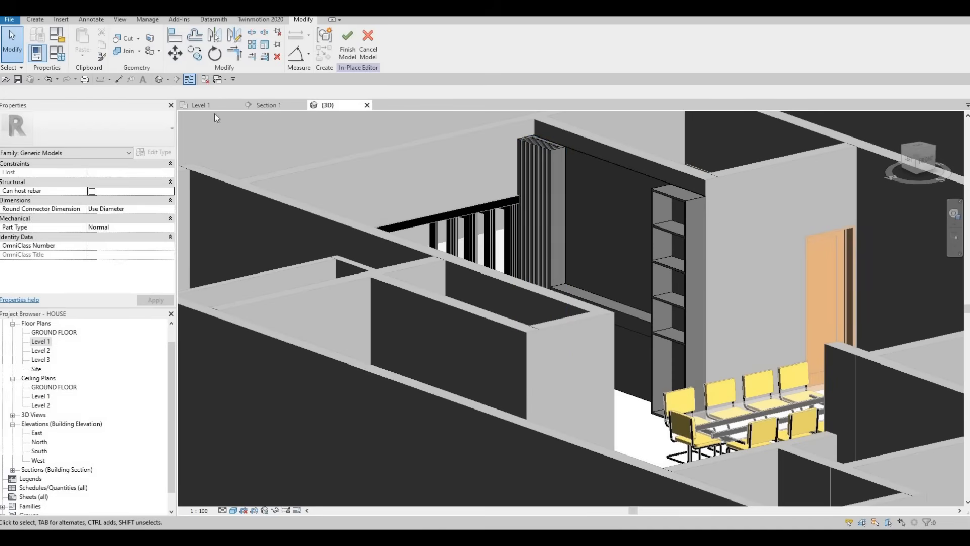
pyautogui.click(260, 106)
pyautogui.moveTo(398, 188); pyautogui.dragTo(409, 195, button='middle')
pyautogui.press('Escape')
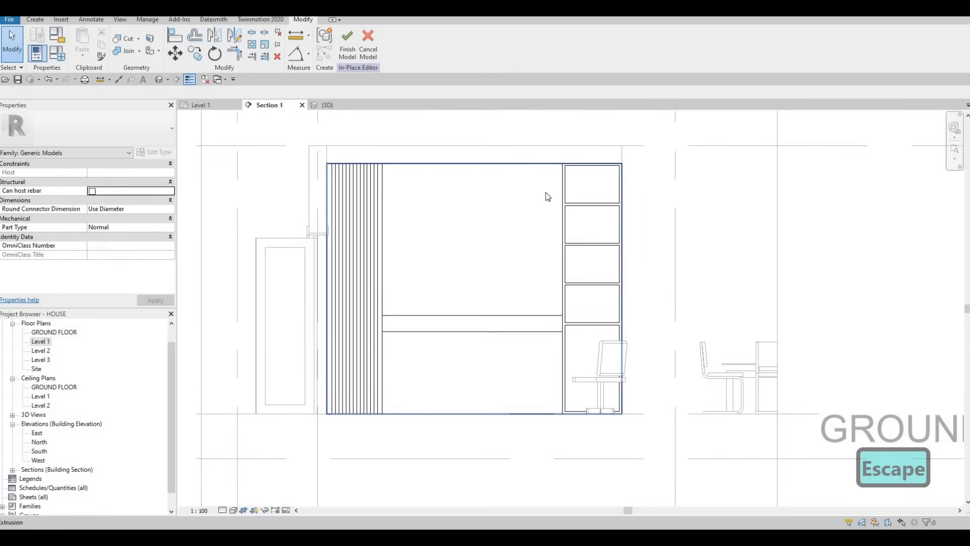
# - Edit the shelf unit's extrusion sketch and draw a 470 mm high rectangle from the slatted panel's upper corner to the shelf unit
pyautogui.click(563, 194)
pyautogui.click(355, 45)
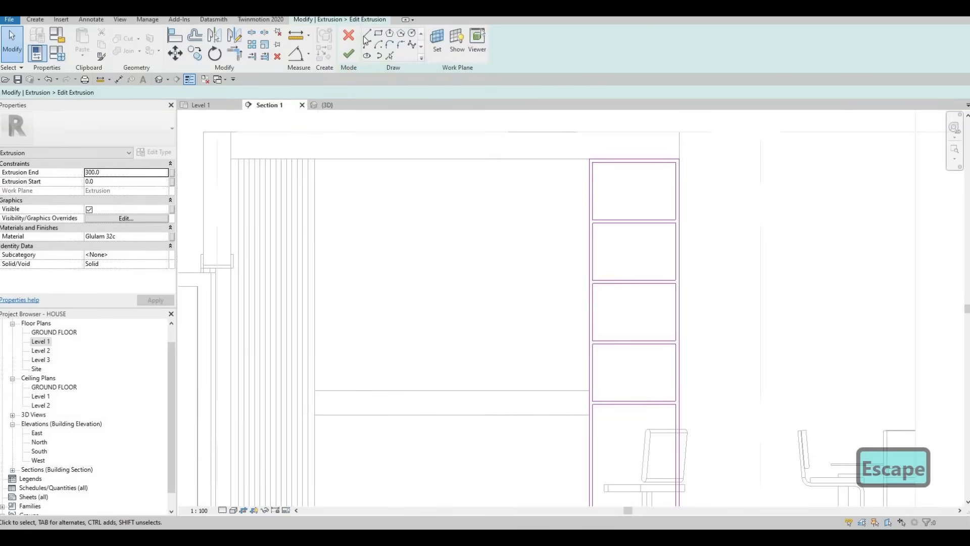
pyautogui.click(315, 159)
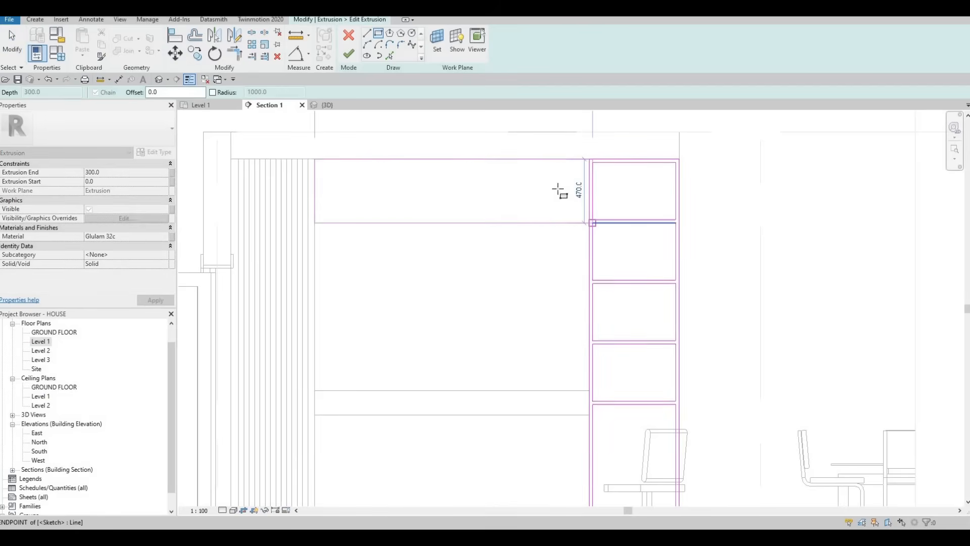
pyautogui.click(557, 210)
pyautogui.press('Escape')
pyautogui.scroll(4, 577, 172)
pyautogui.press('Escape')
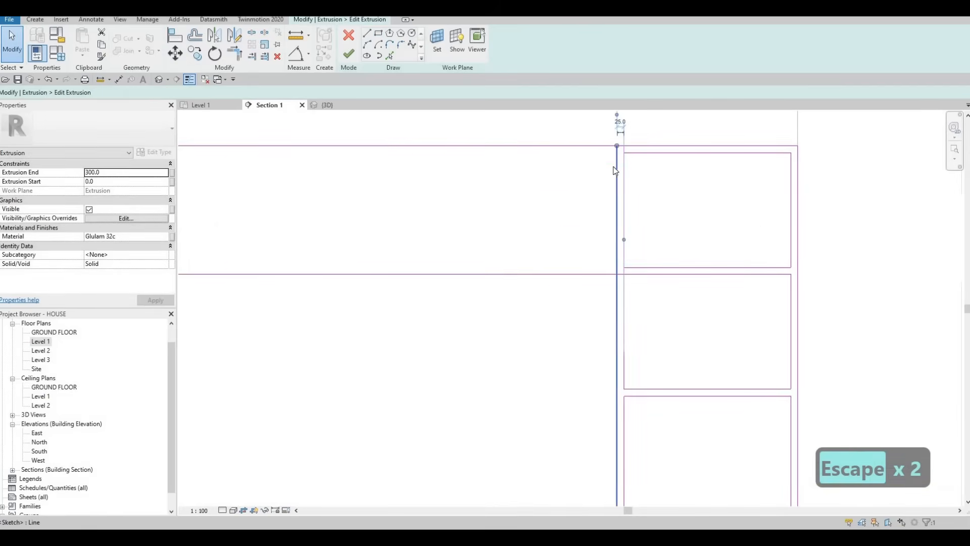
# - Try deleting the shelf unit's full-height outer side line, and undo the deletion
pyautogui.click(616, 170)
pyautogui.press('Delete')
pyautogui.scroll(-2, 646, 194)
pyautogui.press('Escape')
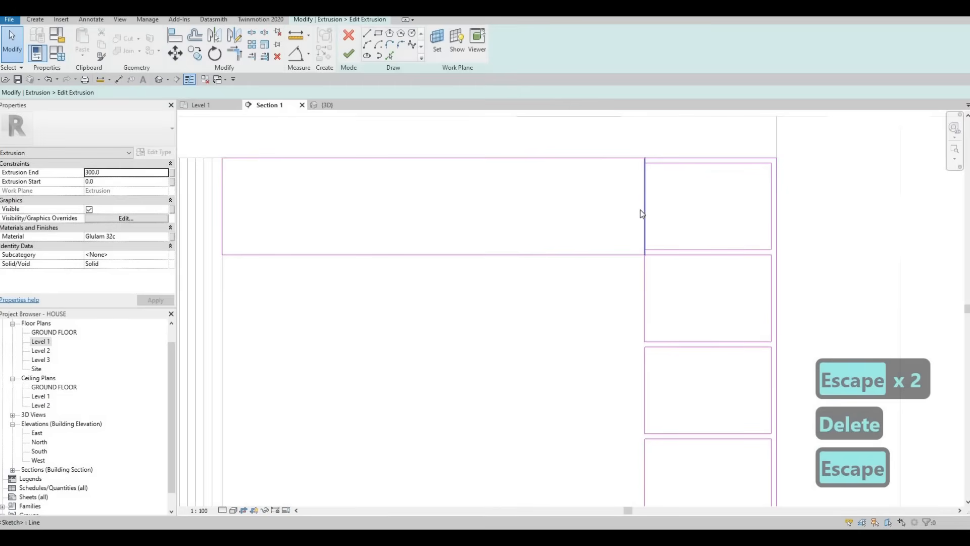
pyautogui.hotkey('ctrl', 'z')
pyautogui.press('Escape')
pyautogui.press('Escape')
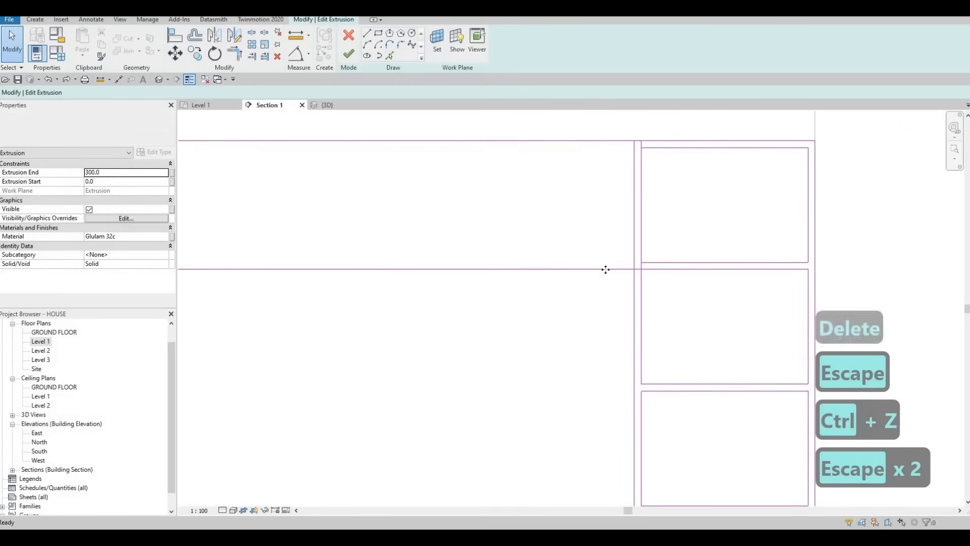
# - Shorten the new rectangle's lower edge so it ends at the shelf unit's outer side line
pyautogui.click(634, 270)
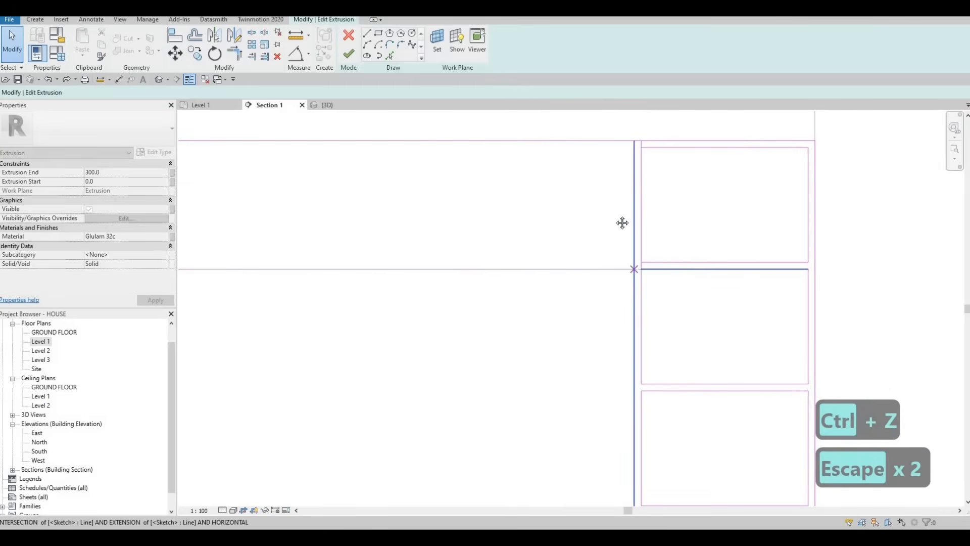
pyautogui.press('Escape')
pyautogui.scroll(-2, 634, 202)
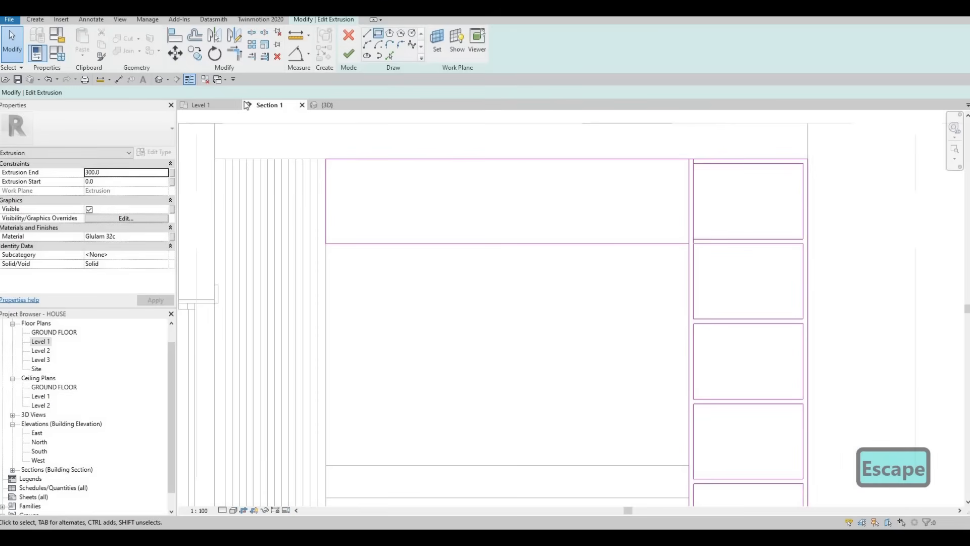
# - Draw an inner rectangle inside the new upper compartment with a 25 mm offset
pyautogui.click(378, 33)
pyautogui.doubleClick(154, 92)
pyautogui.write('25')
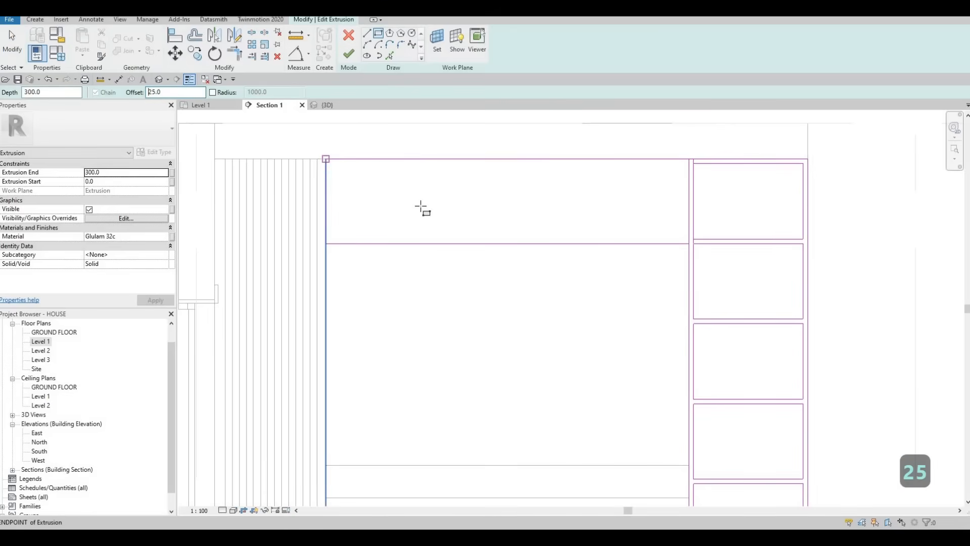
pyautogui.click(326, 159)
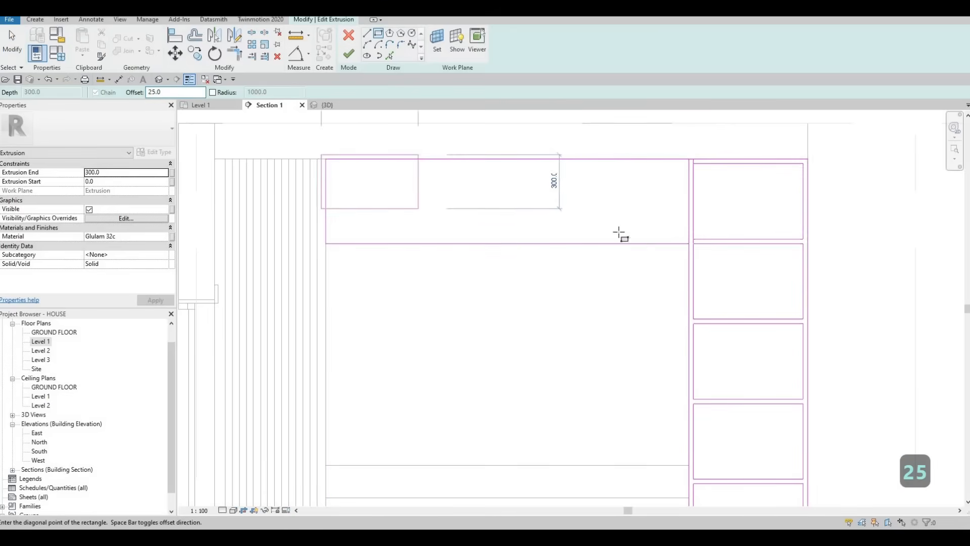
pyautogui.click(688, 243)
pyautogui.press('Escape')
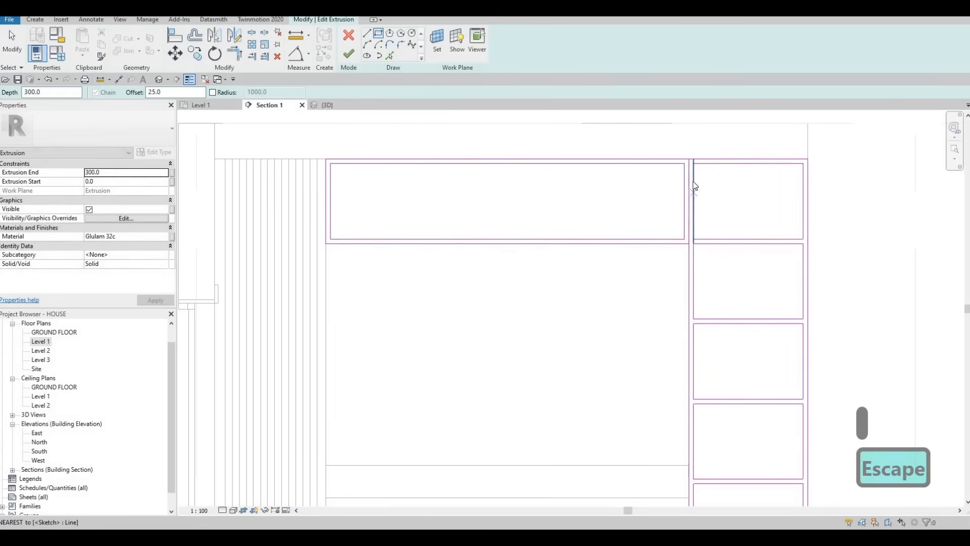
pyautogui.press('Escape')
pyautogui.press('Escape')
# - Delete the inner rectangle's vertical edge nearest the shelf unit
pyautogui.scroll(2, 691, 184)
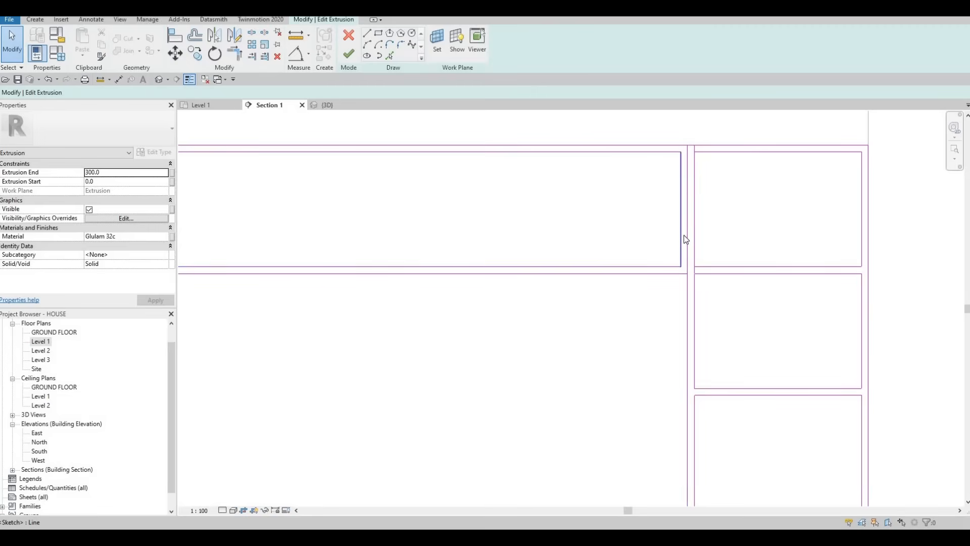
pyautogui.press('Delete')
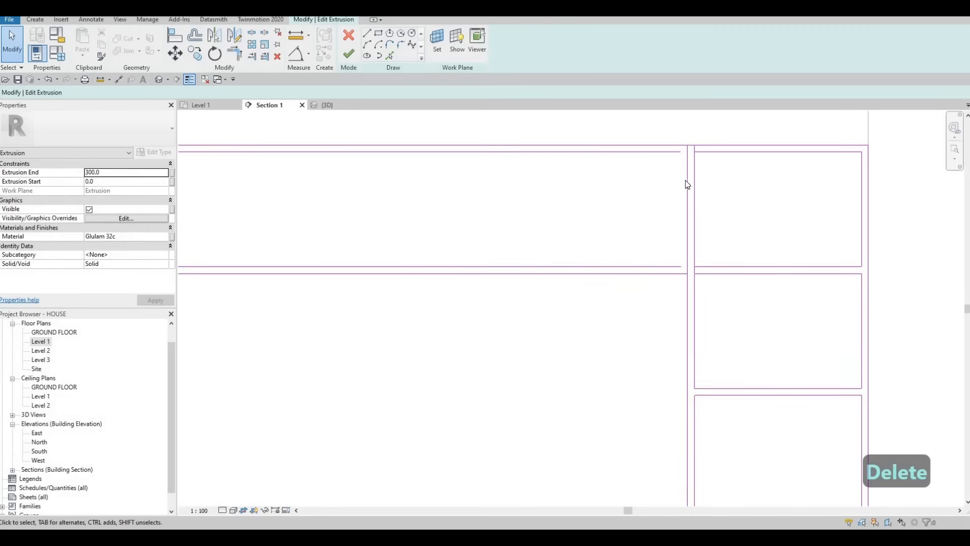
pyautogui.scroll(1, 691, 182)
pyautogui.press('Escape')
pyautogui.press('Escape')
# - Shorten the shelf unit's outer side line to start at the compartment's lower edge, and delete the first rectangle's leftover vertical edge
pyautogui.click(692, 137)
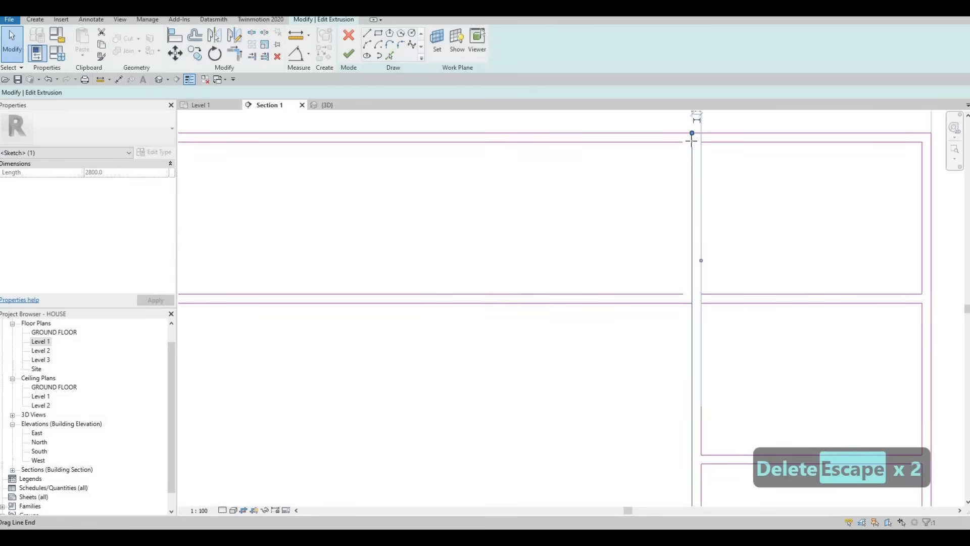
pyautogui.moveTo(692, 237); pyautogui.dragTo(691, 302)
pyautogui.press('Escape')
pyautogui.click(700, 241)
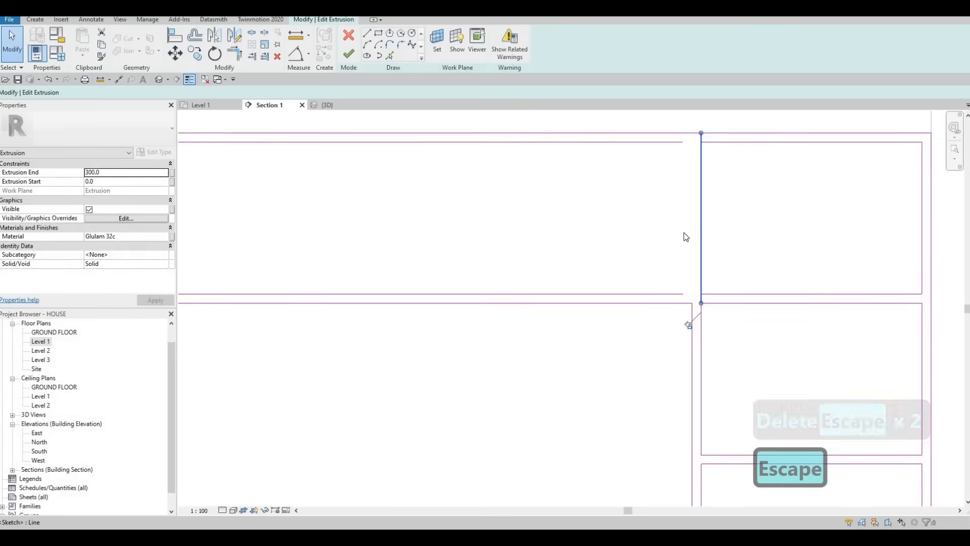
pyautogui.press('Delete')
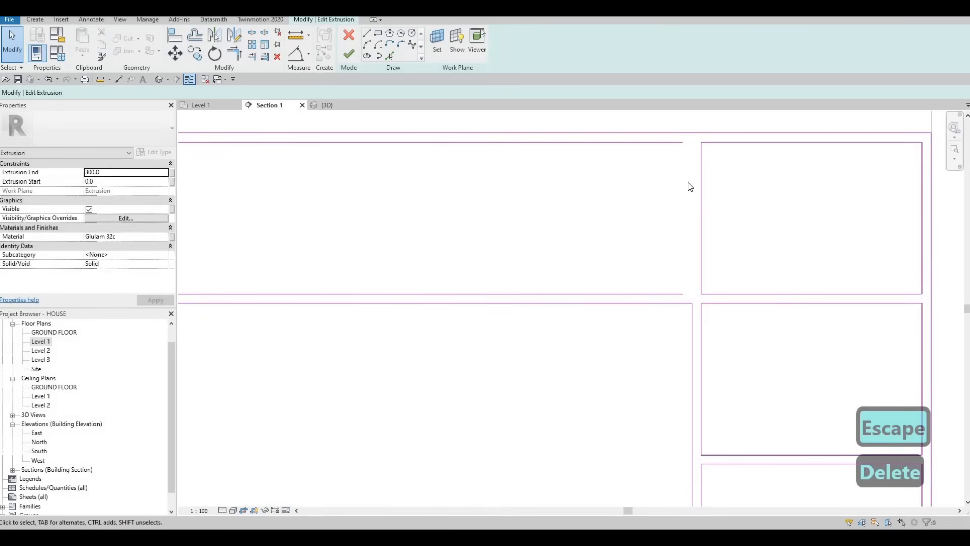
pyautogui.press('Escape')
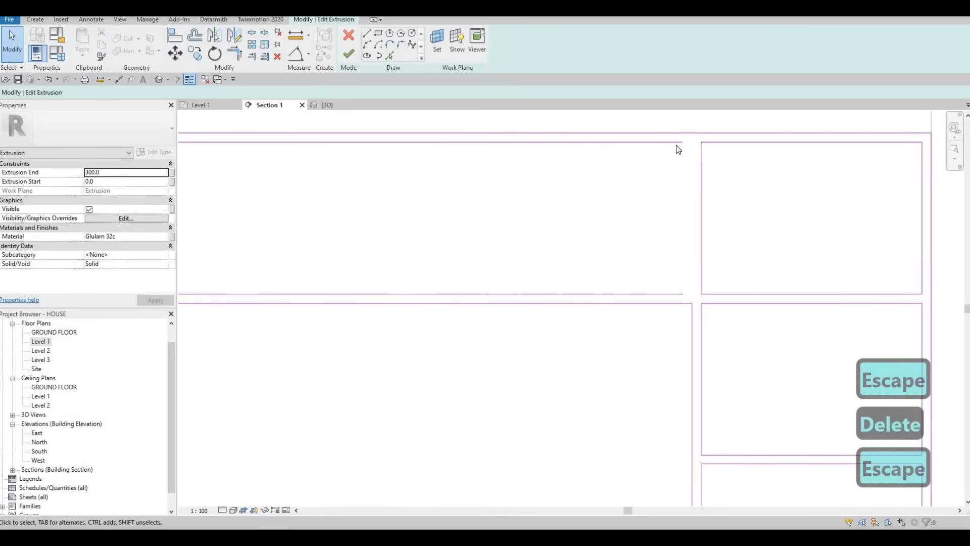
# - Copy the uppermost shelf opening's side line 25 mm toward the new compartment
pyautogui.click(702, 270)
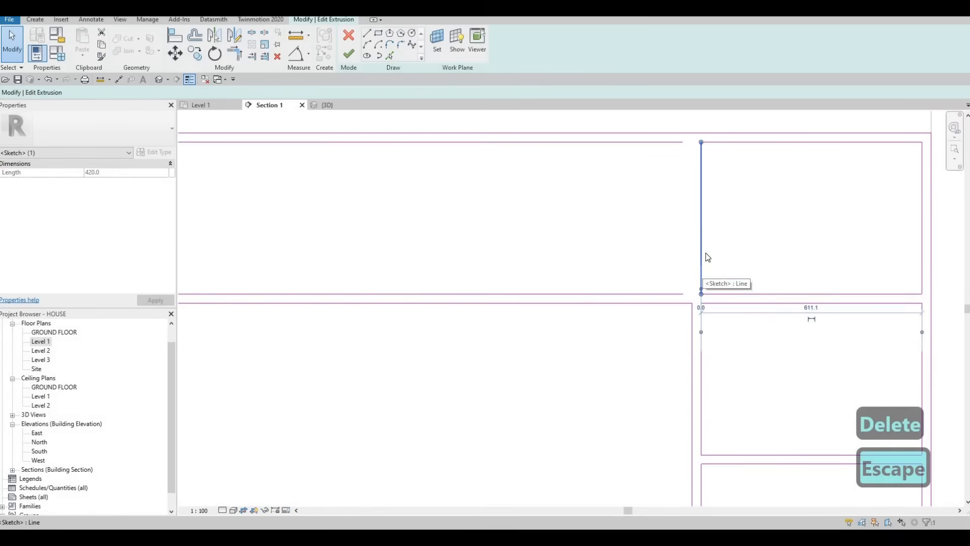
pyautogui.press('c')
pyautogui.press('o')
pyautogui.click(692, 145)
pyautogui.write('2')
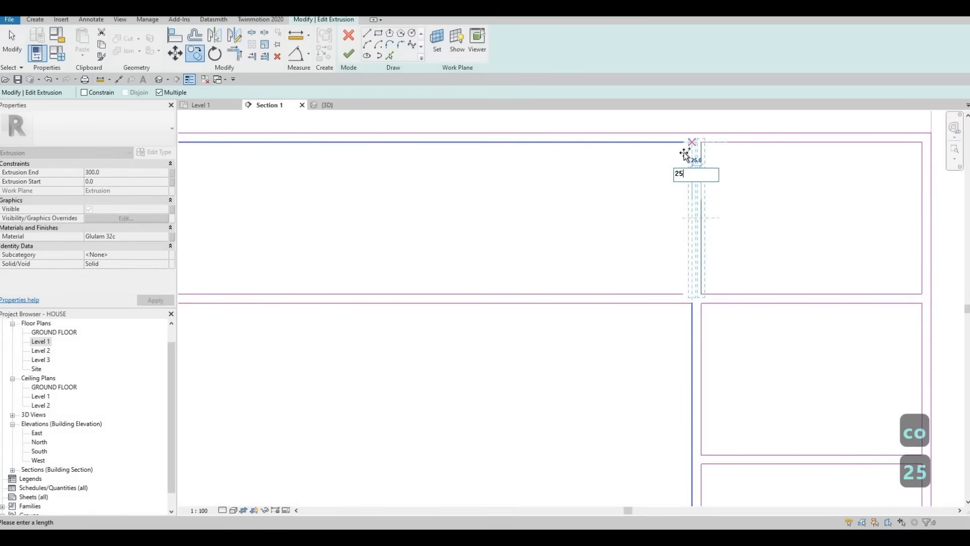
pyautogui.write('5')
pyautogui.press('Return')
pyautogui.press('Escape')
pyautogui.press('Escape')
pyautogui.press('Escape')
pyautogui.press('Escape')
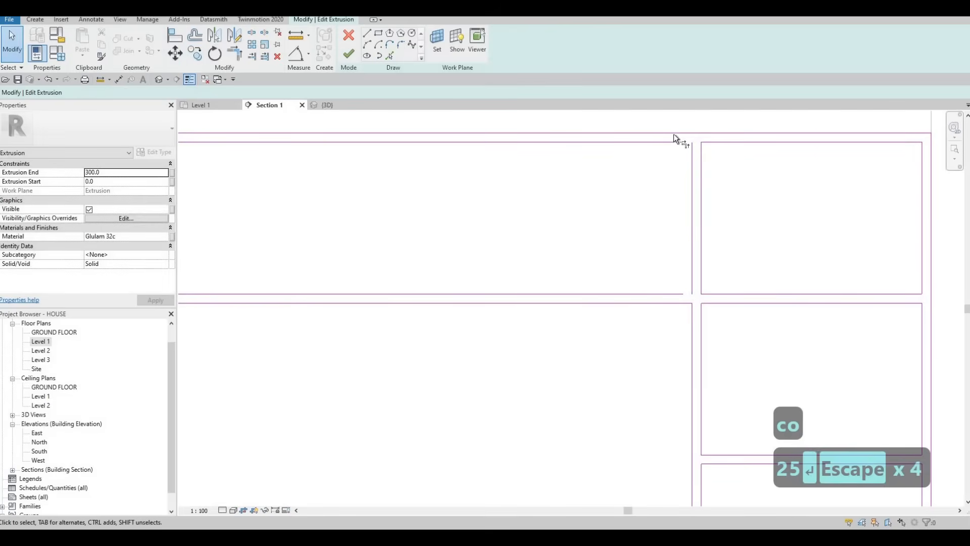
# - Trim the compartment's inner upper and lower edges to the copied line to close the inner outline
pyautogui.press('t')
pyautogui.press('r')
pyautogui.click(693, 216)
pyautogui.click(632, 294)
pyautogui.scroll(-3, 772, 222)
pyautogui.press('Escape')
pyautogui.press('Escape')
# - Copy the pair of vertical divider lines three times across the upper compartment, spaced by the uppermost shelf opening's width
pyautogui.moveTo(718, 199); pyautogui.dragTo(695, 195)
pyautogui.press('c')
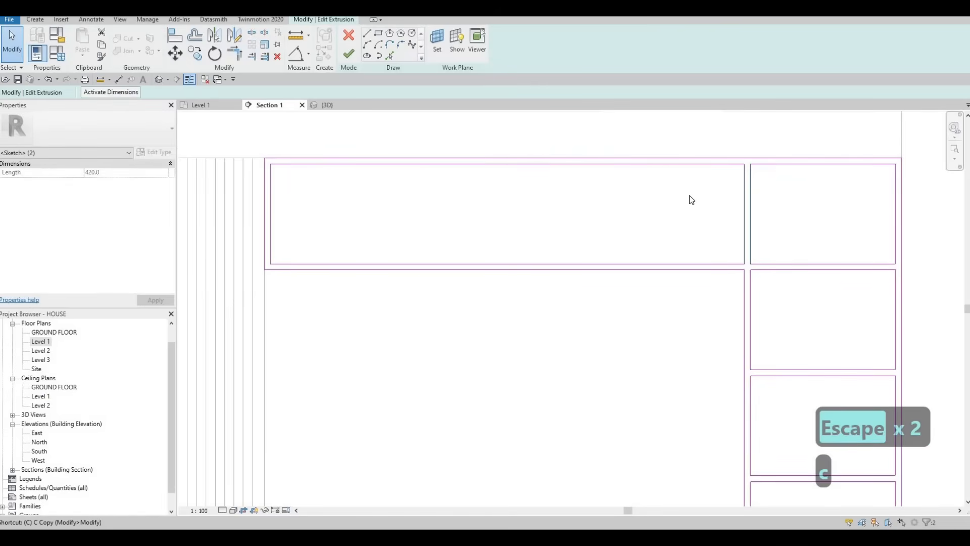
pyautogui.press('o')
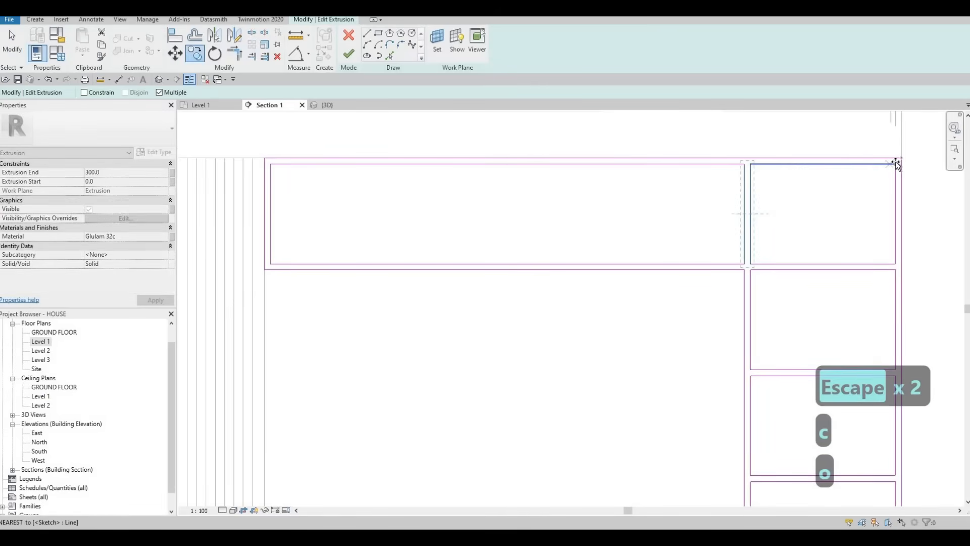
pyautogui.click(878, 164)
pyautogui.click(744, 165)
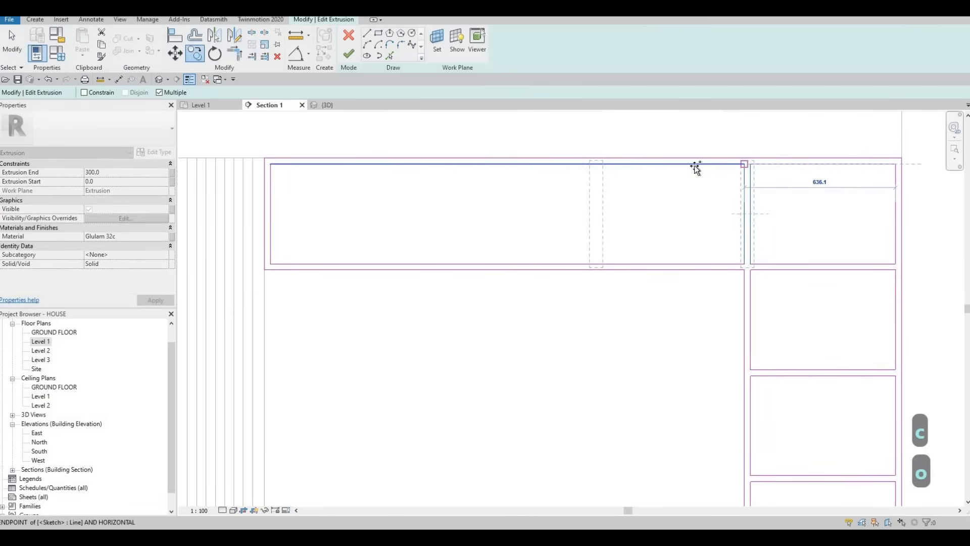
pyautogui.click(593, 165)
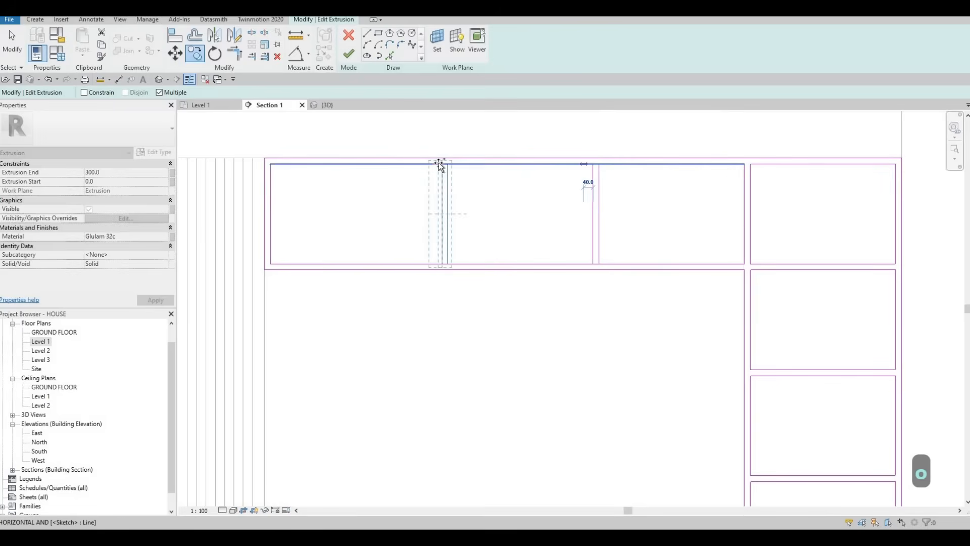
pyautogui.click(427, 172)
pyautogui.press('Escape')
pyautogui.press('Escape')
pyautogui.press('Escape')
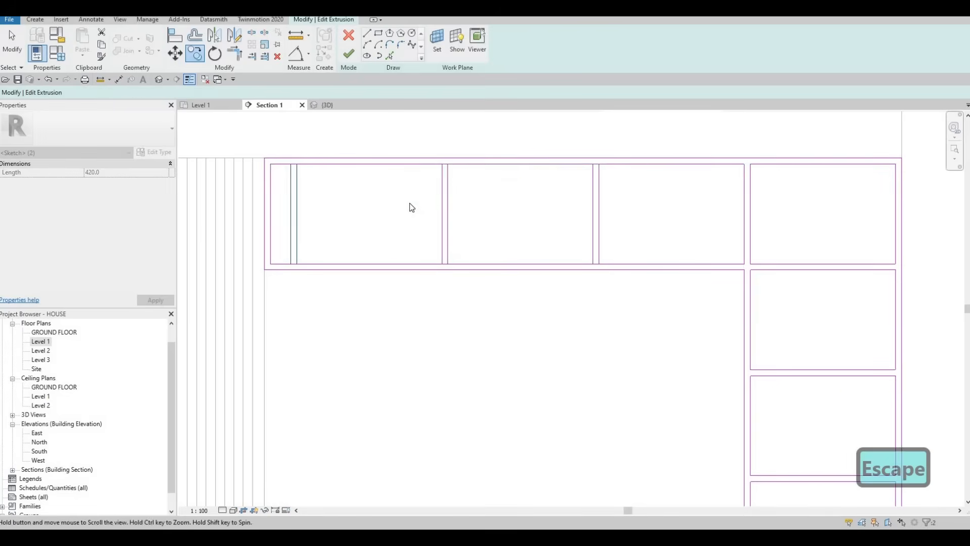
pyautogui.scroll(-3, 444, 206)
pyautogui.press('Escape')
pyautogui.press('Escape')
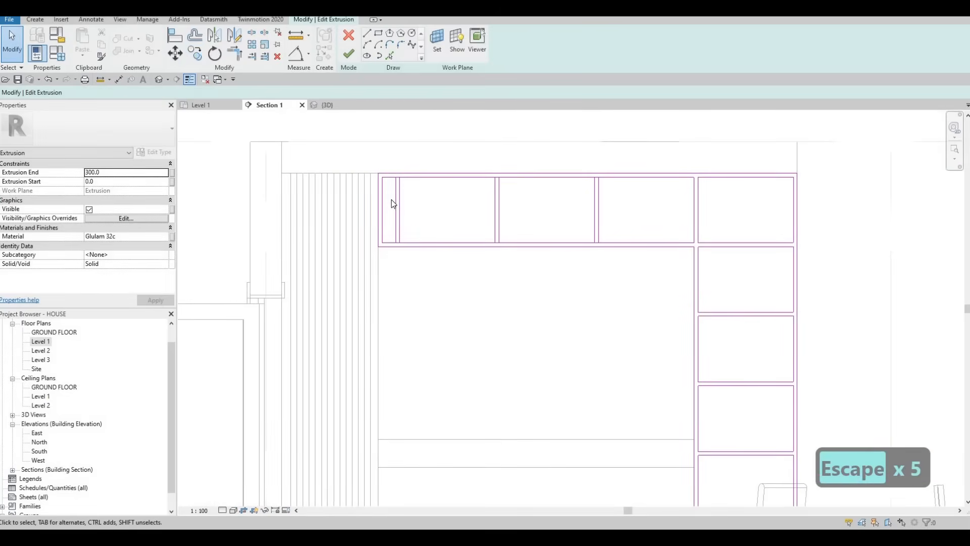
# - Delete the divider pair nearest the slatted panel and nudge the remaining two pairs two increments toward the panel
pyautogui.moveTo(391, 200); pyautogui.dragTo(391, 201)
pyautogui.press('Delete')
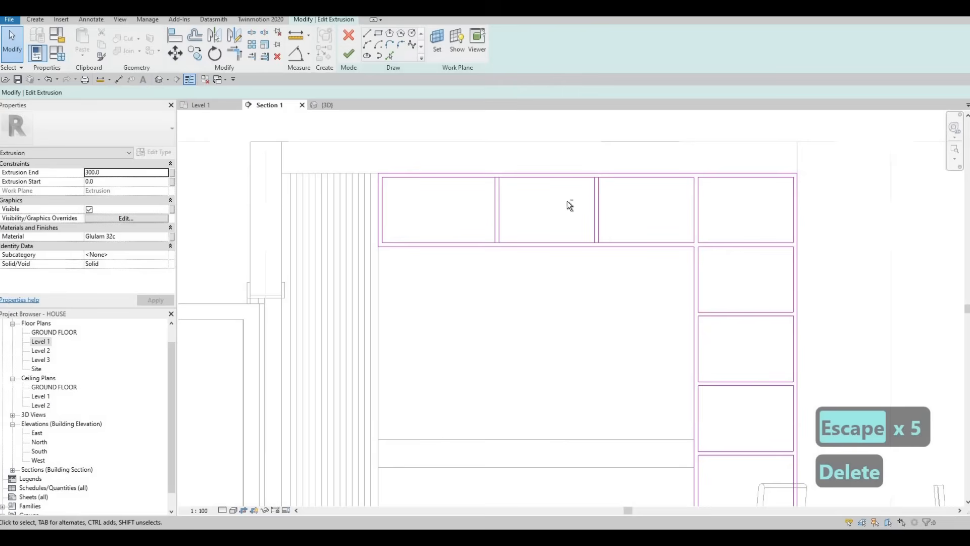
pyautogui.moveTo(473, 197); pyautogui.dragTo(468, 195)
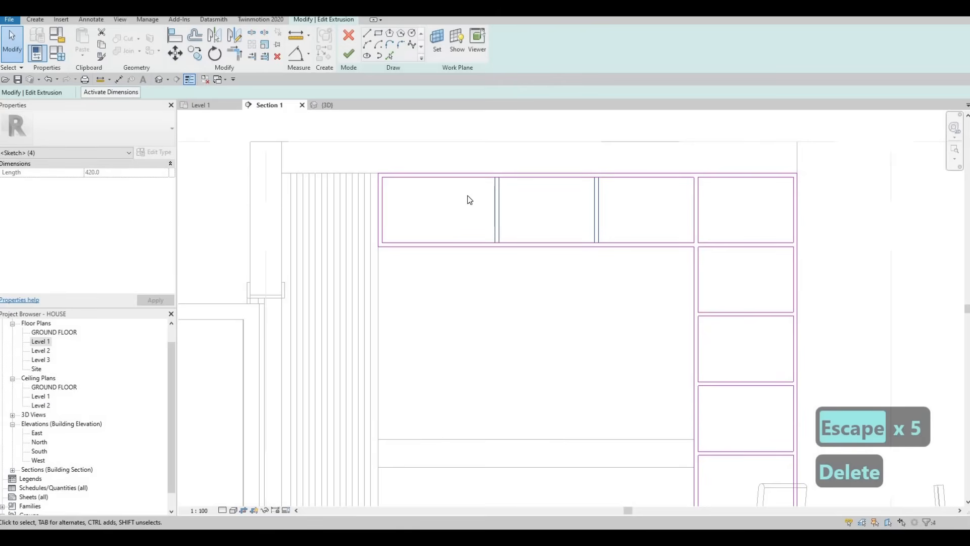
pyautogui.press('Left')
pyautogui.press('Left')
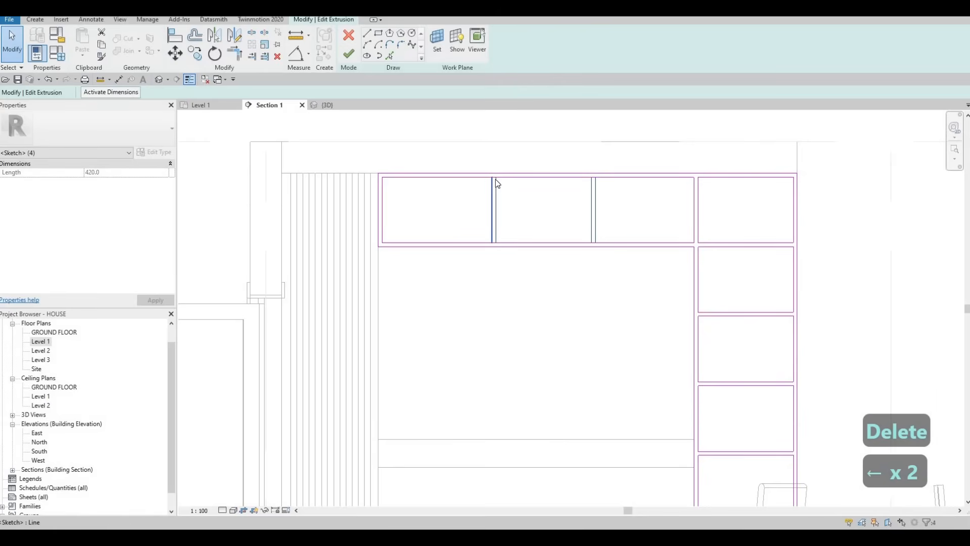
pyautogui.press('Escape')
pyautogui.press('Escape')
# - Split the compartment's inner upper and lower edges at one side of each of the two dividers
pyautogui.press('s')
pyautogui.press('l')
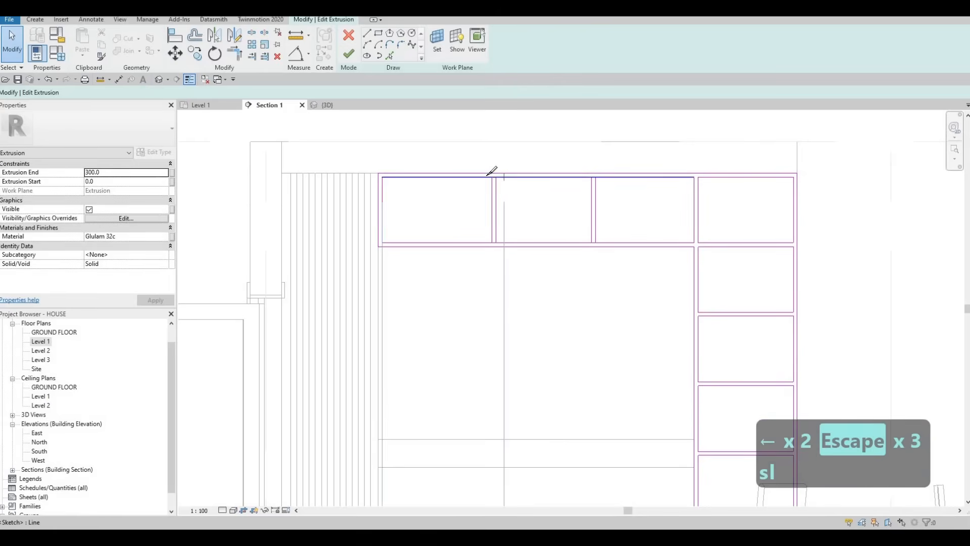
pyautogui.scroll(3, 489, 167)
pyautogui.click(793, 173)
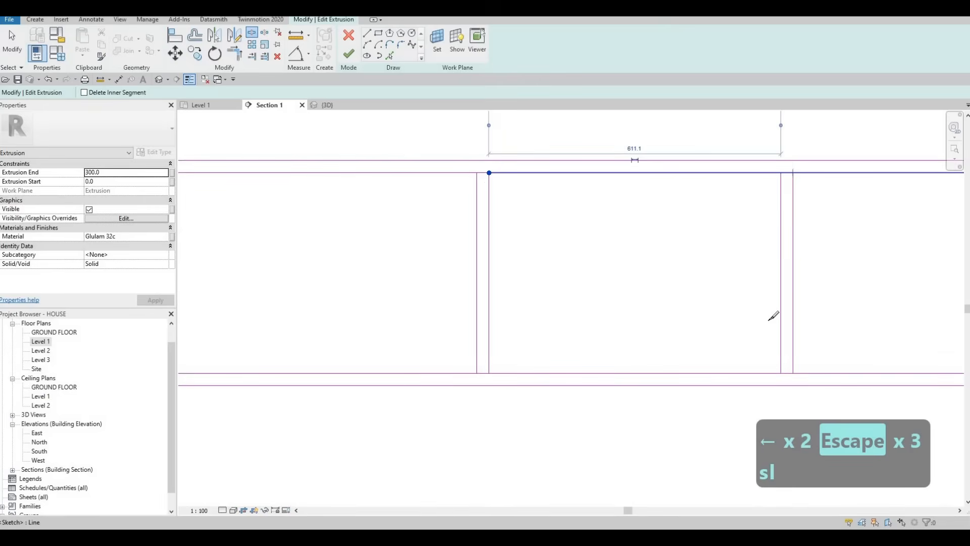
pyautogui.click(489, 373)
pyautogui.press('Escape')
pyautogui.press('Escape')
# - Trim the inner edge segments against both dividers to form three separate closed openings
pyautogui.press('t')
pyautogui.press('r')
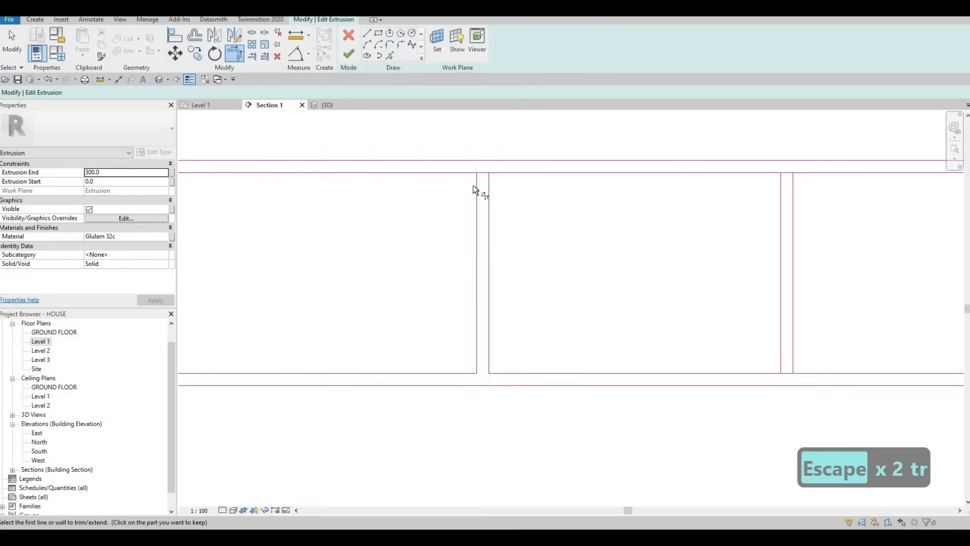
pyautogui.click(468, 174)
pyautogui.click(477, 197)
pyautogui.click(780, 329)
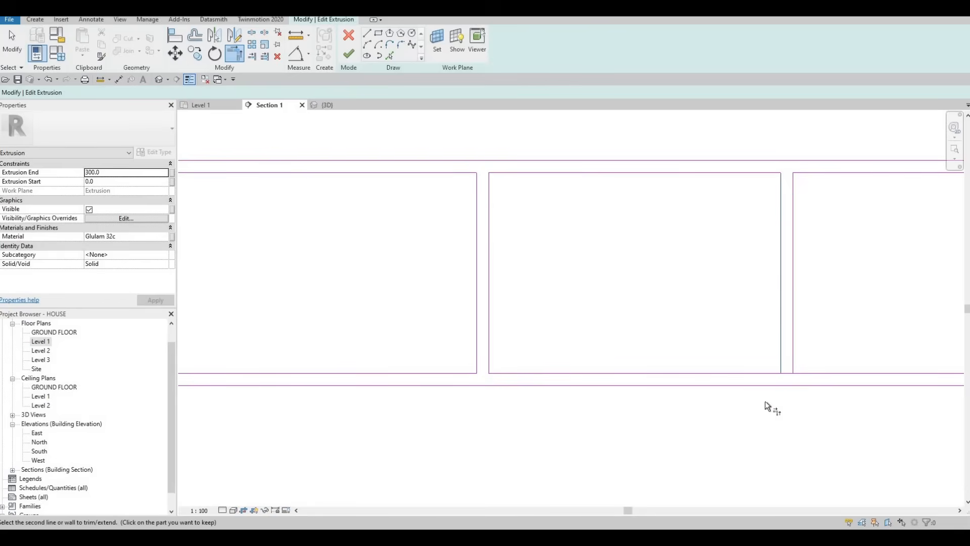
pyautogui.click(765, 374)
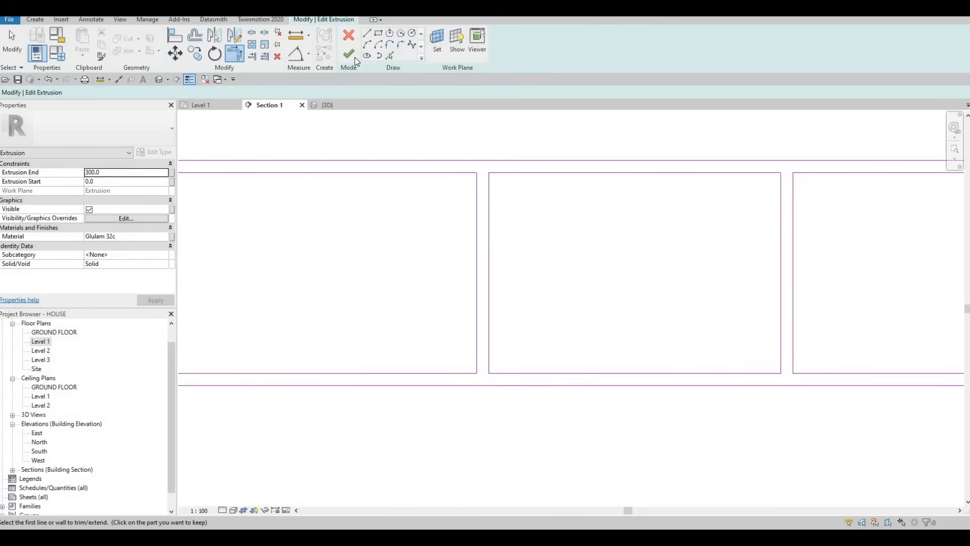
# - Locate the open sketch lines flagged by the closed-loop error and continue editing the extrusion sketch
pyautogui.click(846, 487)
pyautogui.moveTo(817, 145); pyautogui.dragTo(718, 302, button='middle')
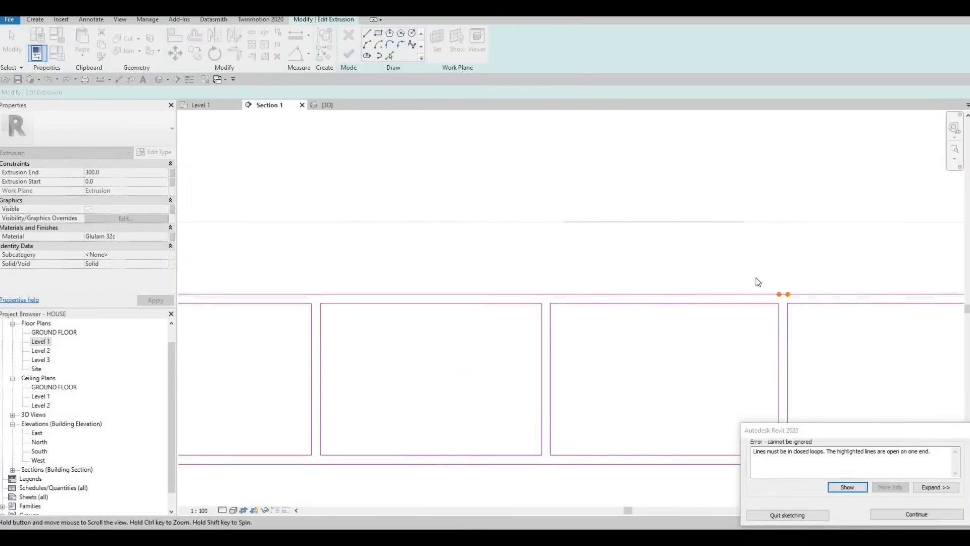
pyautogui.press('Escape')
pyautogui.press('Escape')
pyautogui.scroll(4, 750, 280)
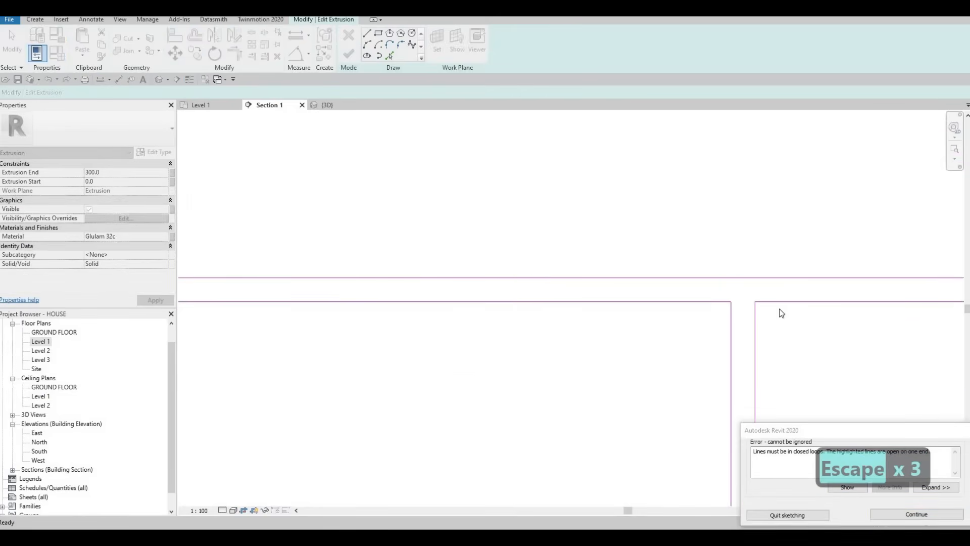
pyautogui.press('Escape')
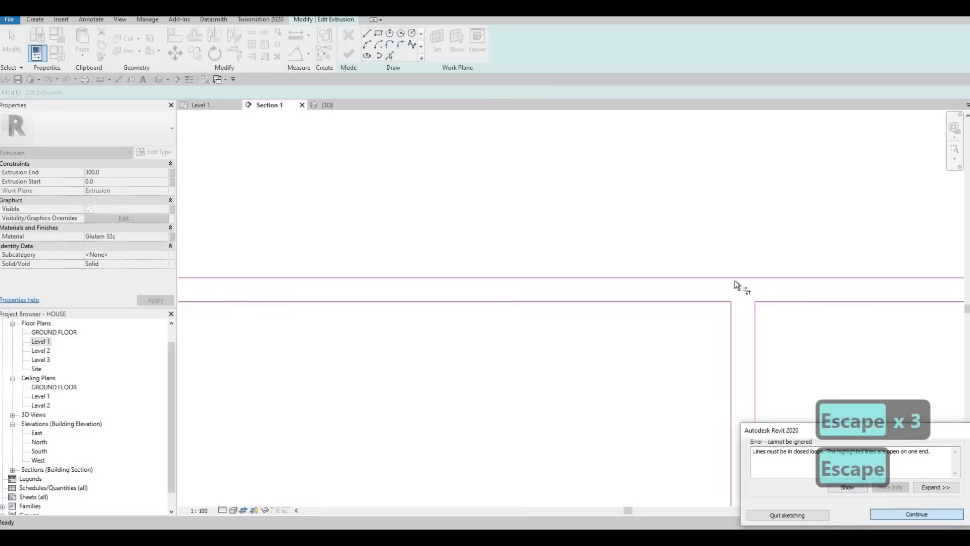
pyautogui.hotkey('shift', 'Escape')
pyautogui.press('Escape')
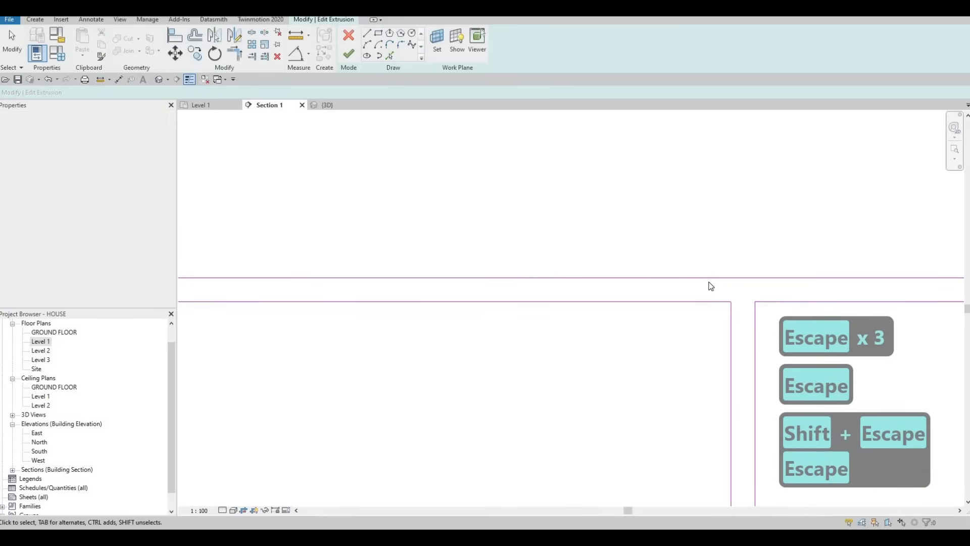
pyautogui.press('Escape')
# - Delete the overlapping line segment on the outer upper edge above the end compartment of the shelf sketch
pyautogui.scroll(-3, 632, 258)
pyautogui.click(660, 256)
pyautogui.moveTo(632, 253)
pyautogui.mouseDown()
pyautogui.moveTo(654, 257)
pyautogui.moveTo(627, 258)
pyautogui.mouseUp()
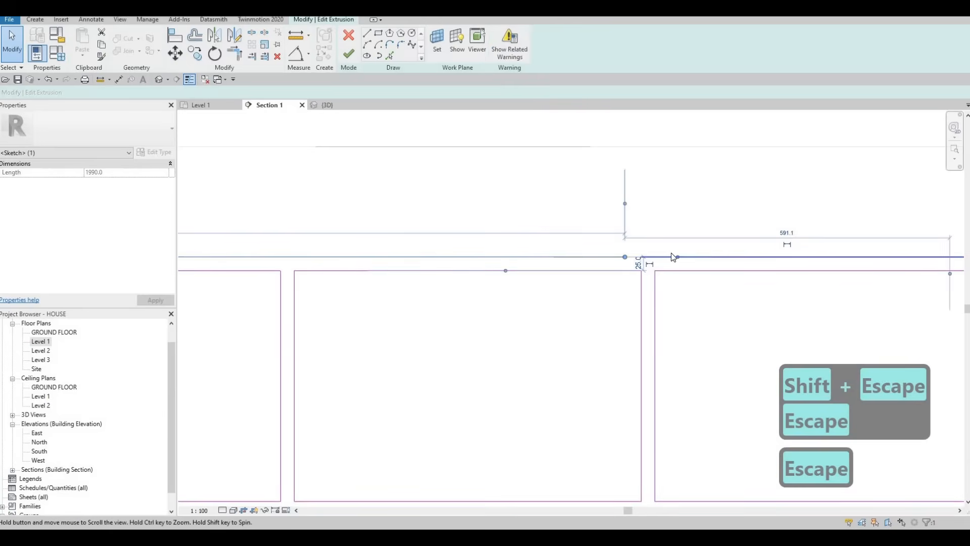
pyautogui.press('Escape')
pyautogui.press('Escape')
pyautogui.scroll(-1, 732, 256)
pyautogui.moveTo(732, 256); pyautogui.dragTo(670, 253, button='middle')
pyautogui.click(659, 261)
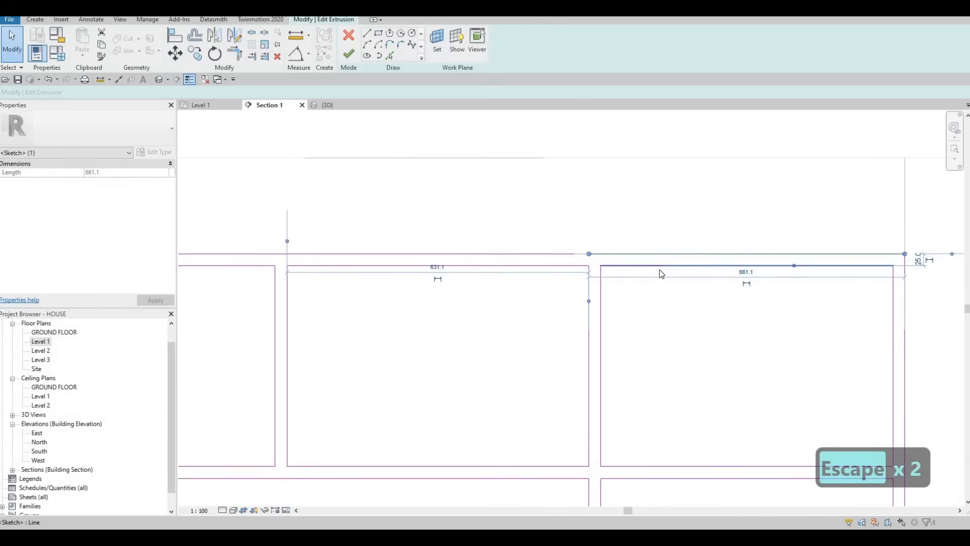
pyautogui.press('Delete')
# - Trim the long outer upper edge to the outer side edge, then finish the extrusion sketch and the in-place model
pyautogui.press('t')
pyautogui.press('r')
pyautogui.click(561, 253)
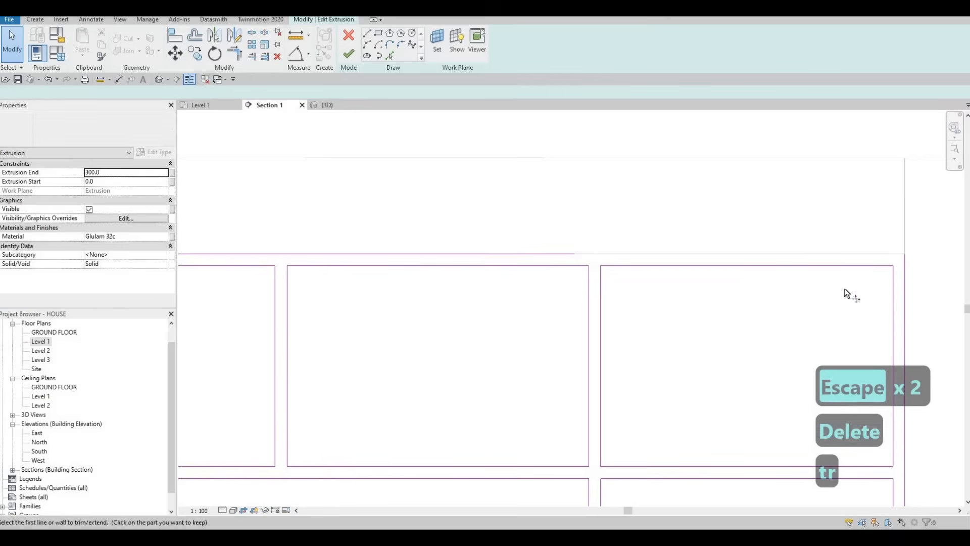
pyautogui.click(904, 284)
pyautogui.press('Escape')
pyautogui.press('Escape')
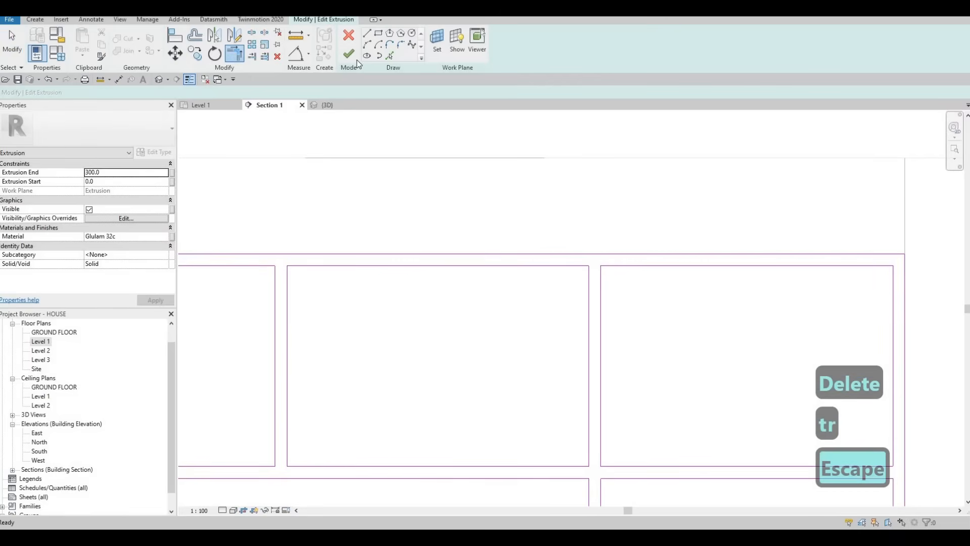
pyautogui.scroll(-3, 685, 241)
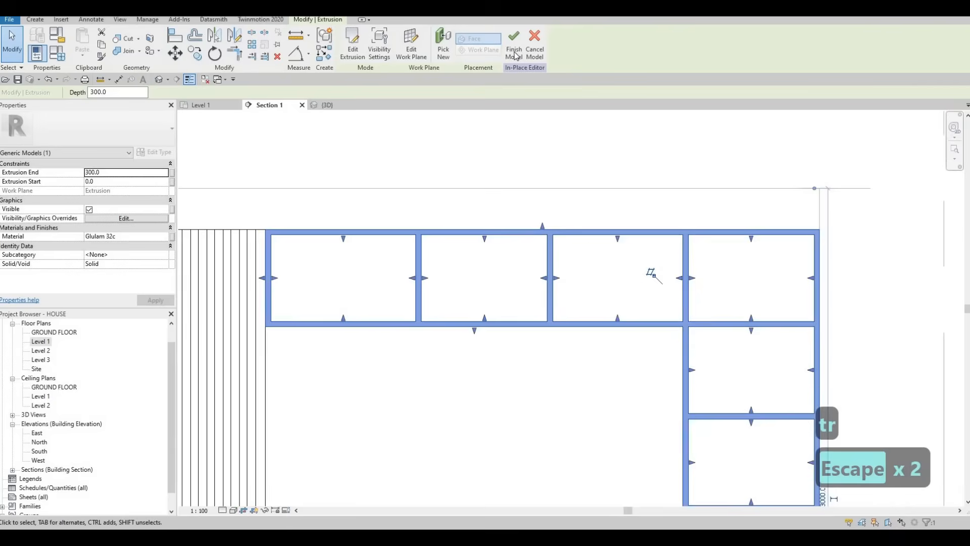
# - Inspect the feature wall and its upper row of compartments in the 3D view
pyautogui.click(330, 105)
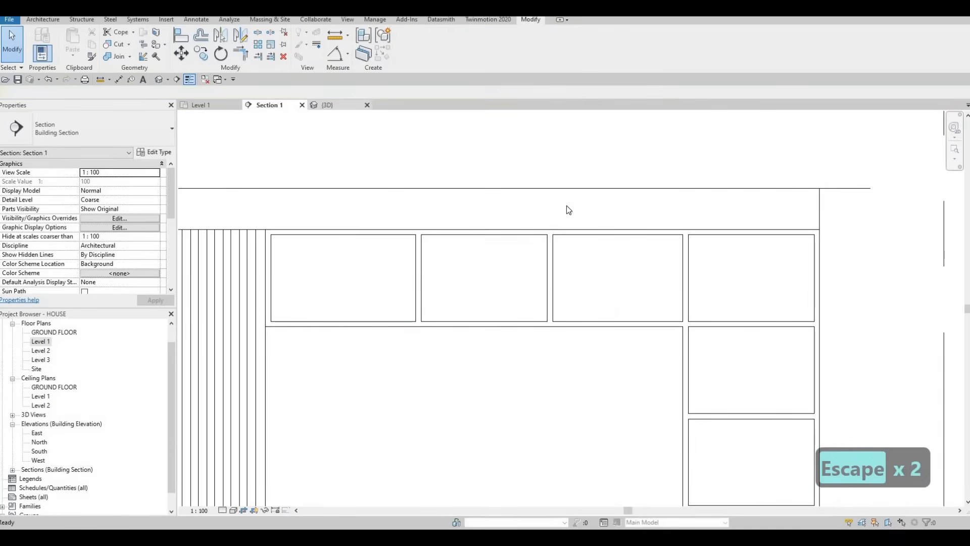
pyautogui.press('Escape')
pyautogui.keyDown('shift'); pyautogui.moveTo(552, 287); pyautogui.dragTo(688, 249, button='middle'); pyautogui.keyUp('shift')
pyautogui.click(564, 262)
pyautogui.keyDown('shift'); pyautogui.moveTo(596, 248); pyautogui.dragTo(546, 231, button='middle'); pyautogui.keyUp('shift')
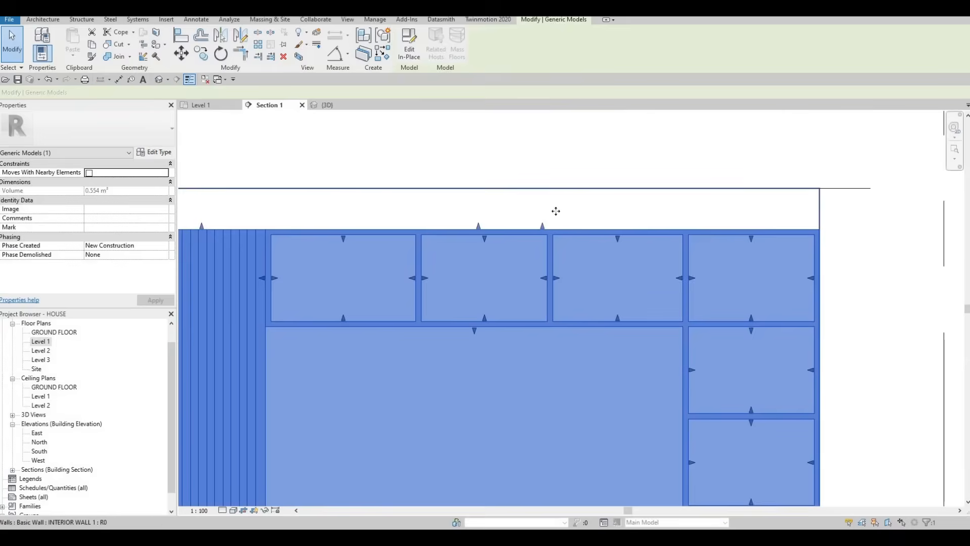
pyautogui.moveTo(556, 210); pyautogui.dragTo(570, 116, button='middle')
pyautogui.scroll(-1, 571, 117)
# - Edit the feature wall in place in Section 1, lower its horizontal panel by about 300 mm, and finish the model
pyautogui.click(416, 54)
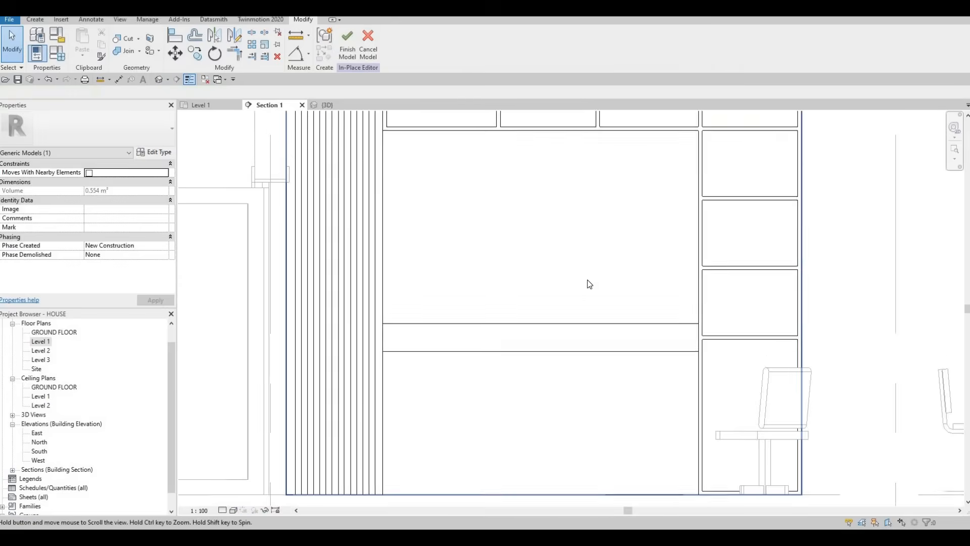
pyautogui.press('Escape')
pyautogui.click(582, 279)
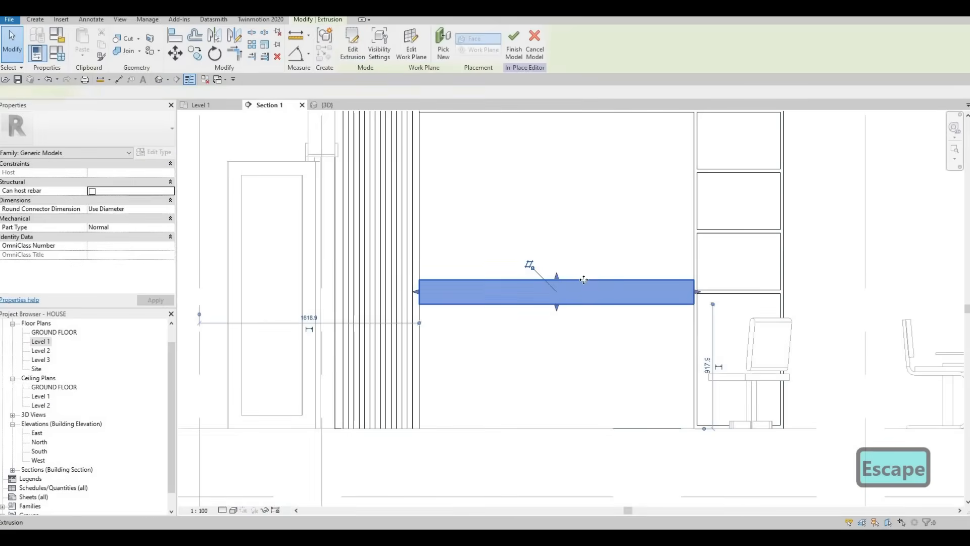
pyautogui.press('Down')
pyautogui.press('Down')
pyautogui.press('Down')
pyautogui.press('Down')
pyautogui.press('Down')
pyautogui.press('Down')
pyautogui.press('Down')
pyautogui.press('Down')
pyautogui.press('Down')
pyautogui.press('Down')
pyautogui.press('Down')
pyautogui.press('Down')
pyautogui.press('Down')
pyautogui.press('Down')
pyautogui.press('Down')
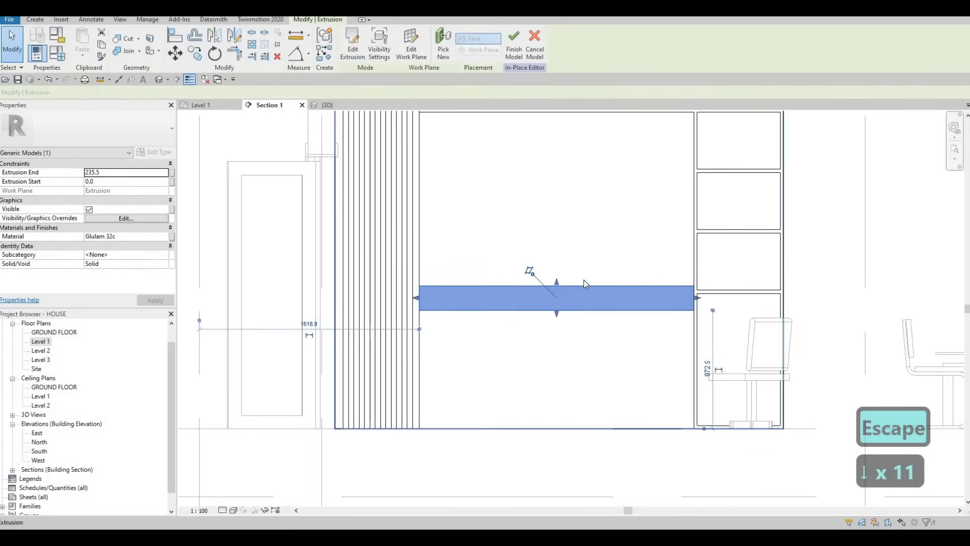
pyautogui.press('Down')
pyautogui.press('Down')
pyautogui.press('Down')
pyautogui.press('Down')
pyautogui.press('Down')
pyautogui.press('Down')
pyautogui.press('Down')
pyautogui.press('Down')
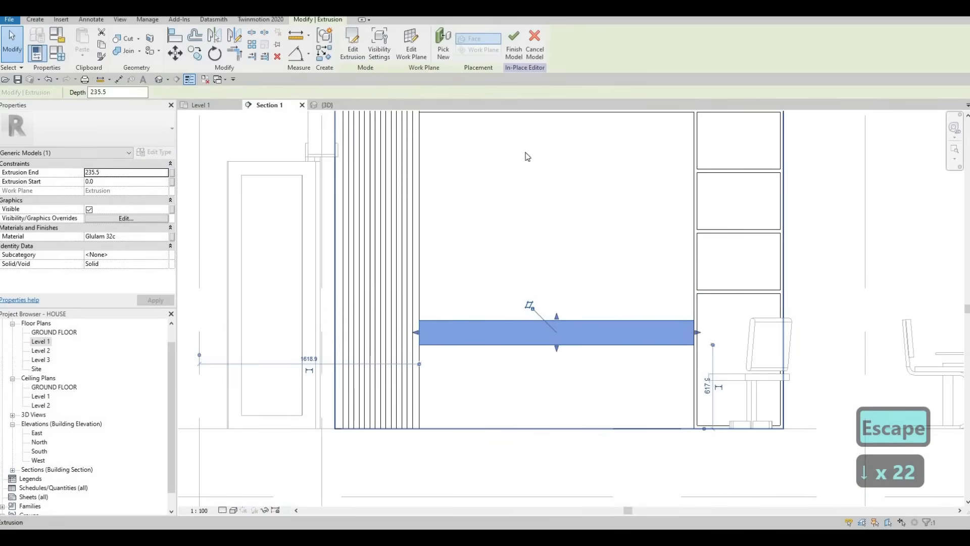
pyautogui.click(513, 46)
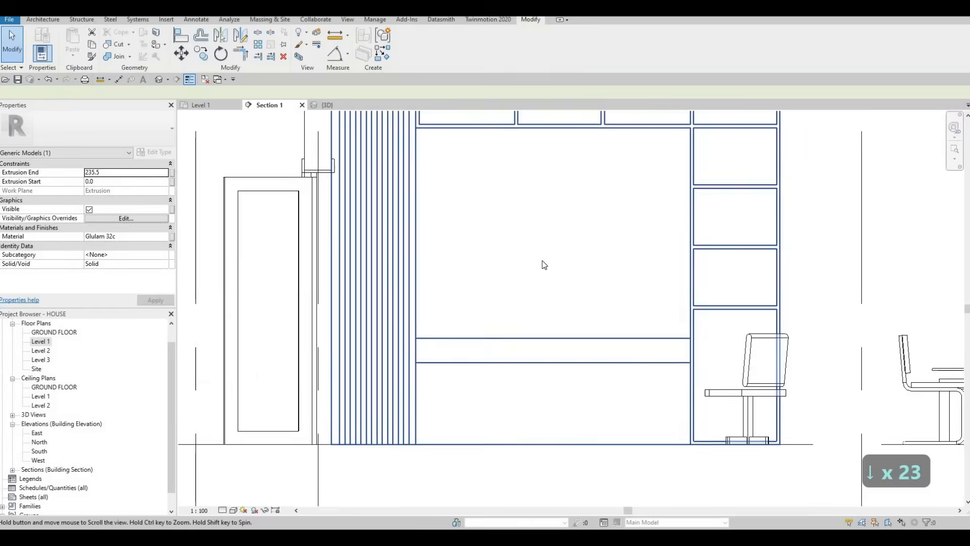
pyautogui.press('Escape')
pyautogui.press('Escape')
pyautogui.press('Escape')
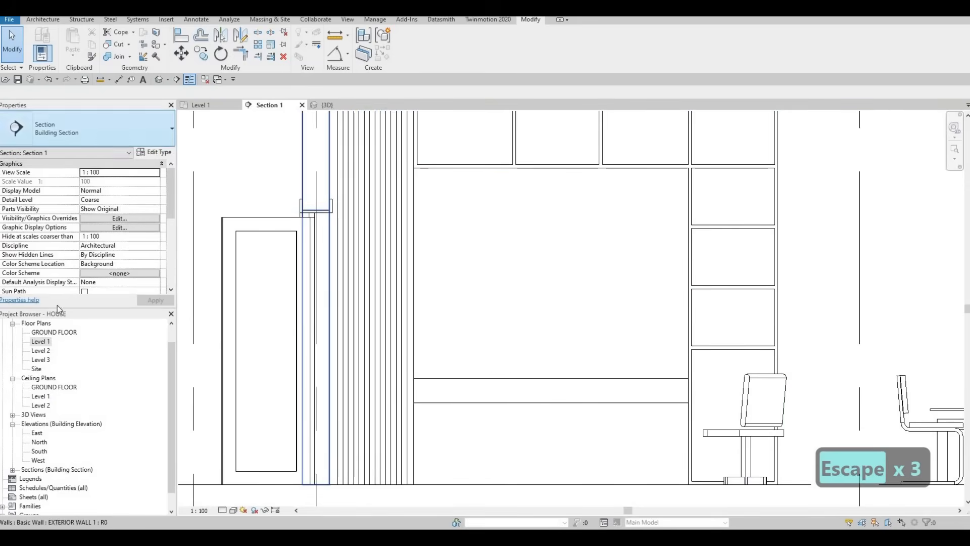
# - Open the Level 1 floor plan and load the M_TV - Flat Screen family from the Furniture library folder
pyautogui.doubleClick(95, 345)
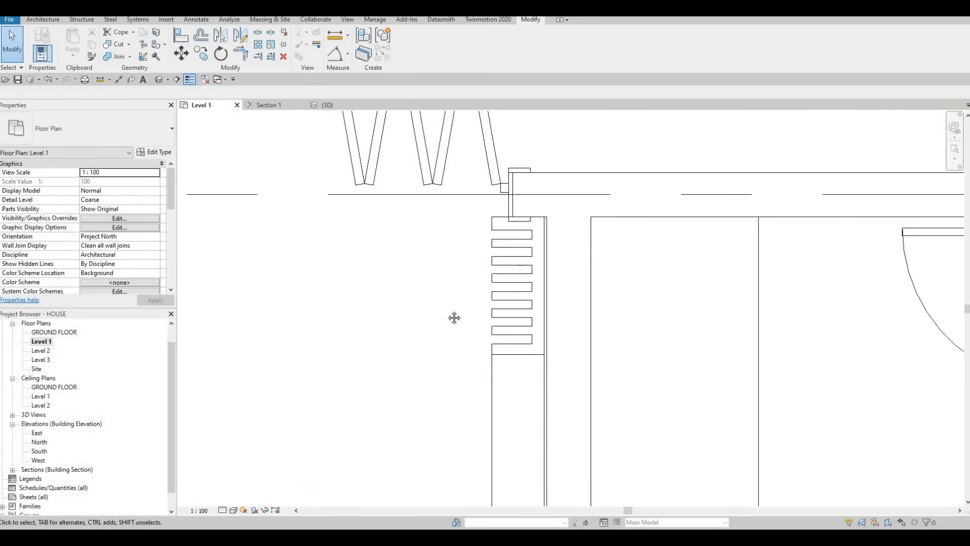
pyautogui.press('Escape')
pyautogui.press('Escape')
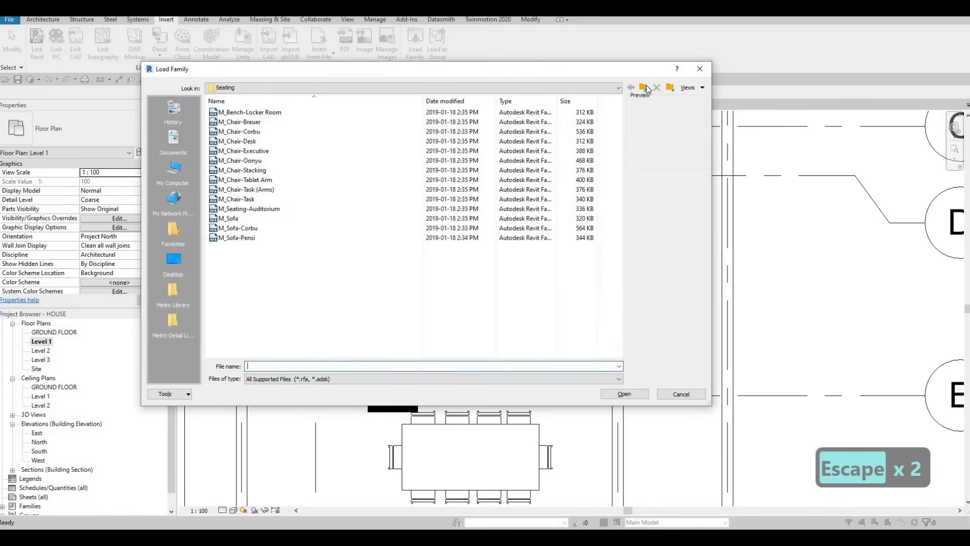
pyautogui.click(645, 88)
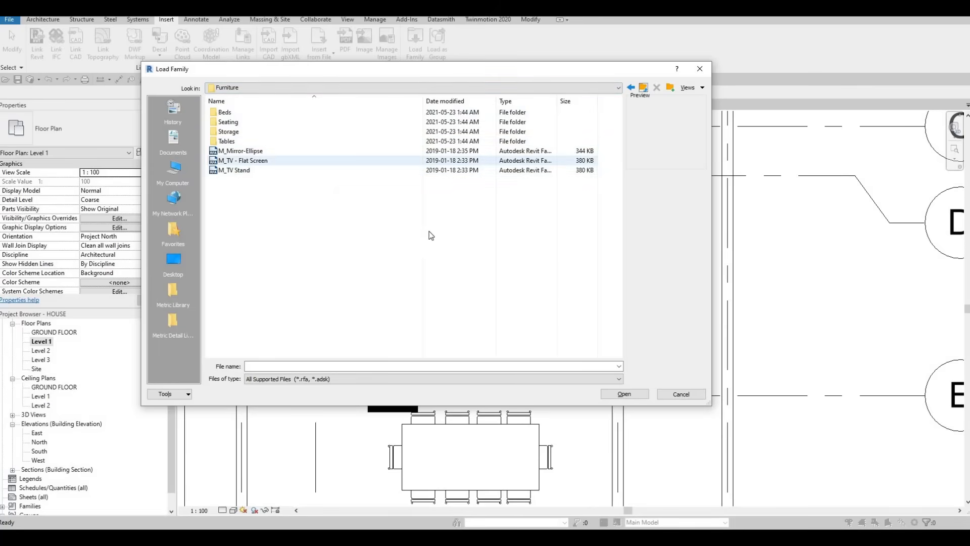
pyautogui.click(252, 161)
pyautogui.press('Return')
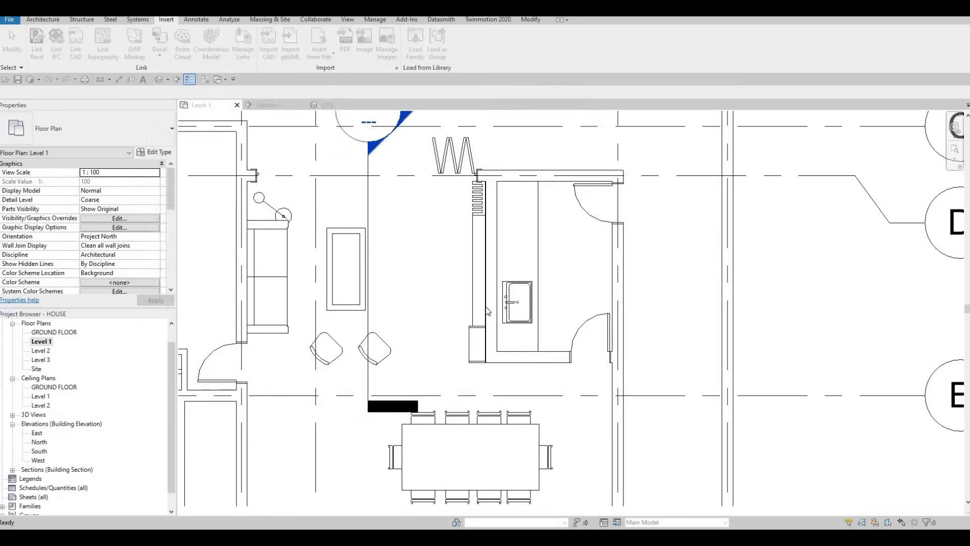
# - Place the 0810mm M_TV - Flat Screen component against the feature wall, aligned with the coffee table's center
pyautogui.press('m')
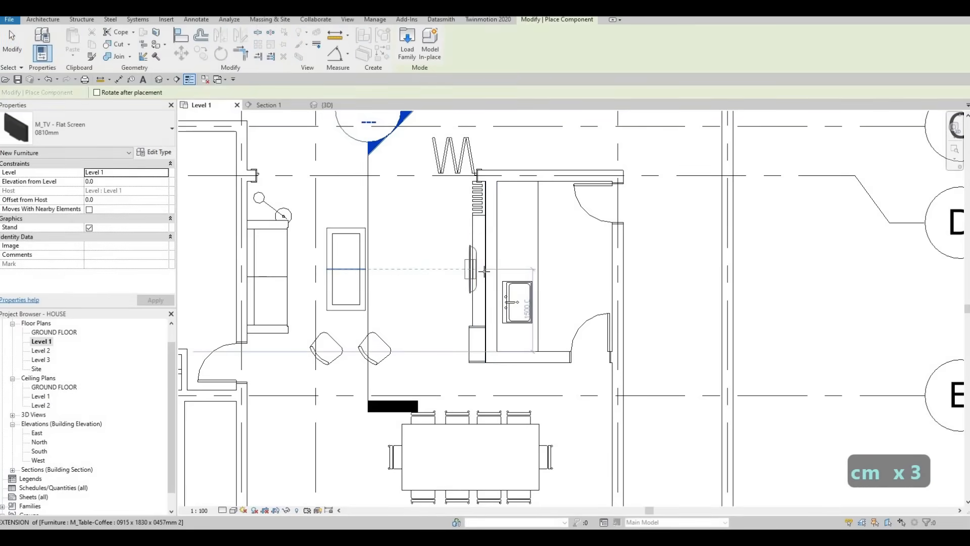
pyautogui.click(485, 271)
pyautogui.press('Escape')
pyautogui.press('Escape')
pyautogui.press('Escape')
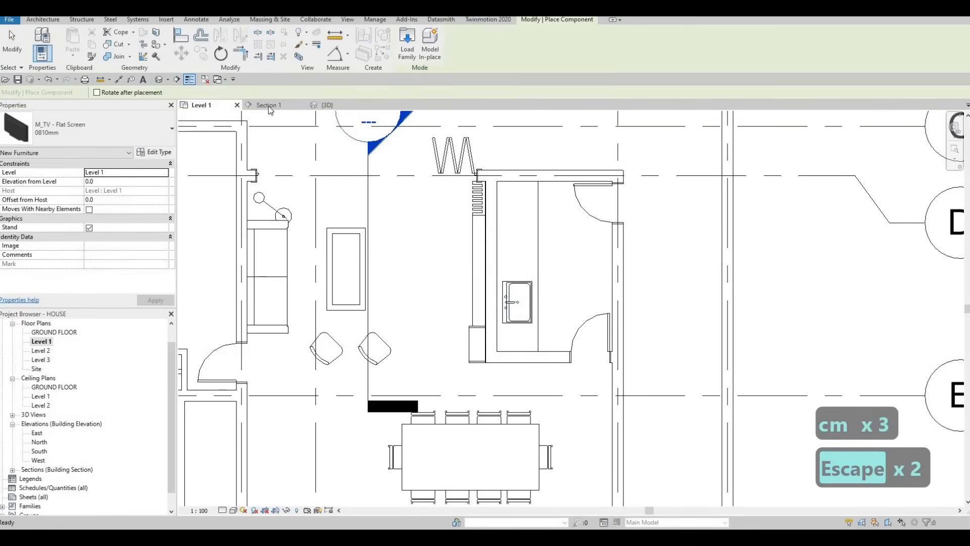
# - In Section 1, raise the TV to an elevation of about 1294 mm and turn off its stand
pyautogui.click(273, 105)
pyautogui.scroll(-1, 556, 368)
pyautogui.moveTo(580, 405); pyautogui.dragTo(548, 357, button='middle')
pyautogui.press('Escape')
pyautogui.moveTo(530, 354); pyautogui.dragTo(519, 200)
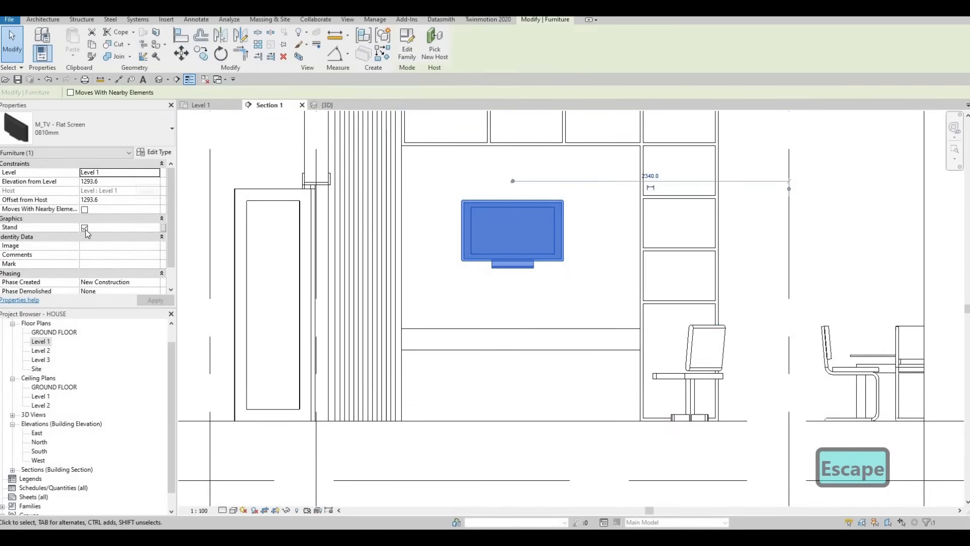
pyautogui.click(84, 228)
pyautogui.click(155, 300)
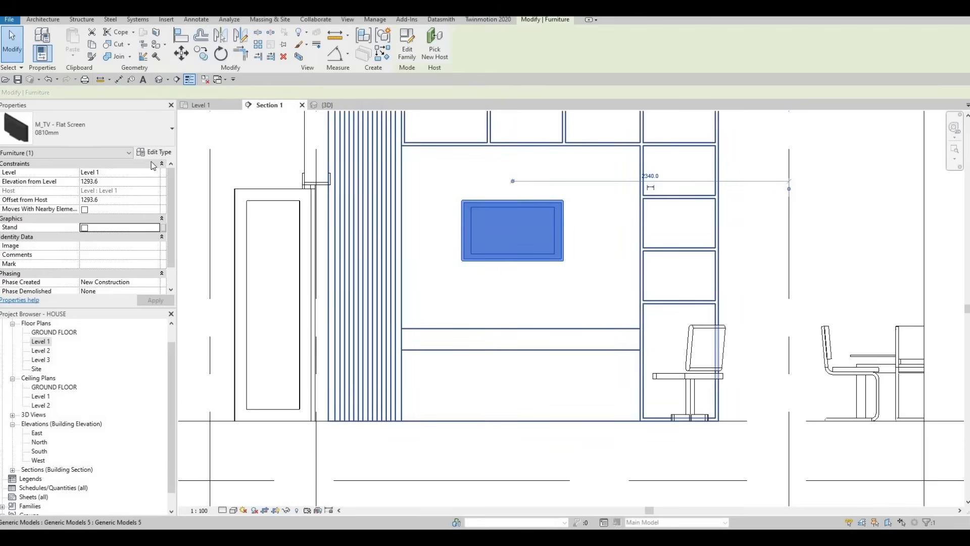
# - Set the Diagonal of the TV's type to 2500 mm
pyautogui.doubleClick(522, 217)
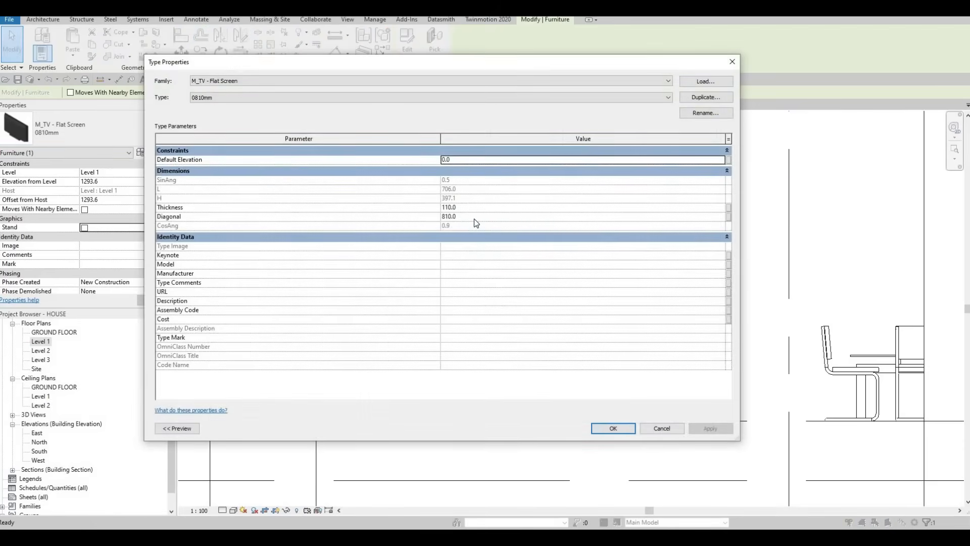
pyautogui.click(474, 216)
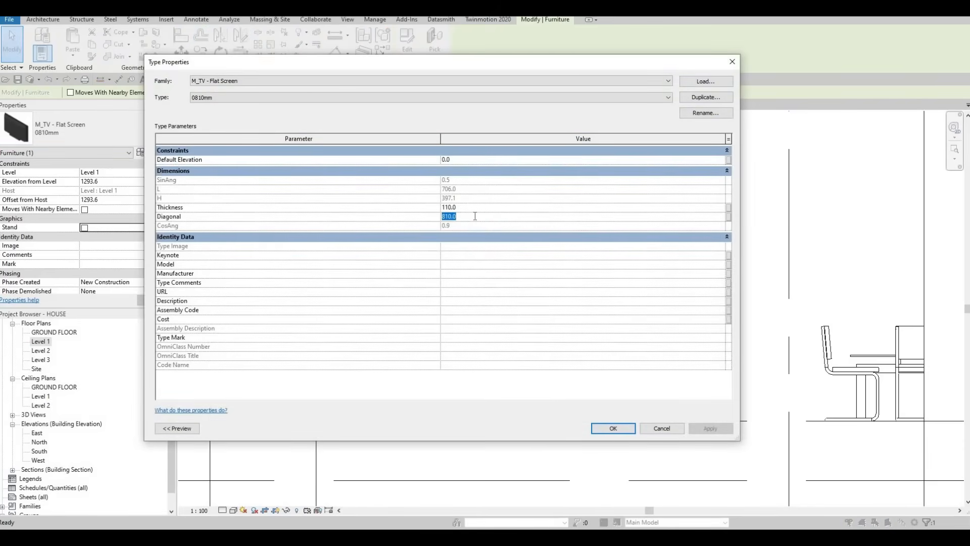
pyautogui.write('2500')
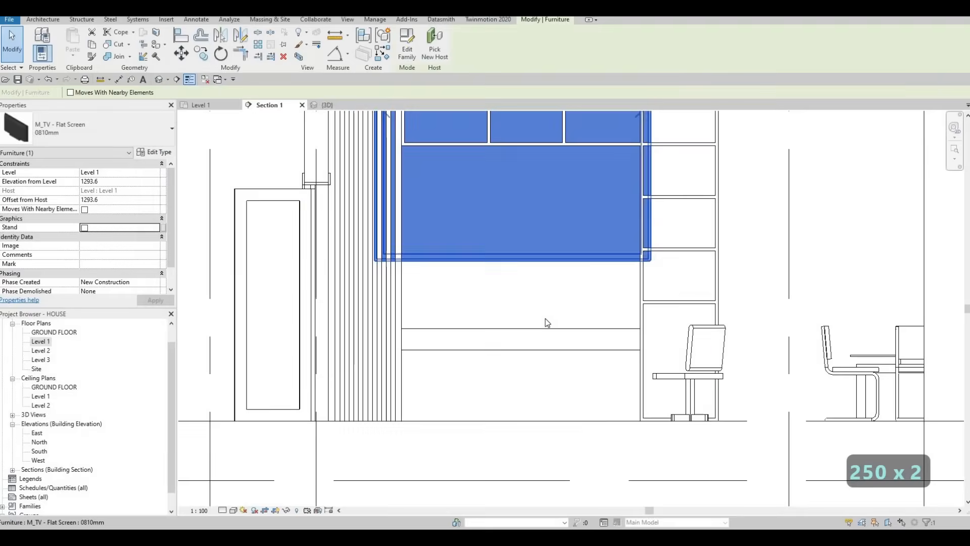
# - Move the TV down to an elevation of about 943 mm, above the feature wall's horizontal panel
pyautogui.moveTo(545, 321); pyautogui.dragTo(559, 368, button='middle')
pyautogui.scroll(-1, 545, 348)
pyautogui.press('Escape')
pyautogui.click(529, 309)
pyautogui.click(525, 308)
pyautogui.press('Escape')
pyautogui.moveTo(523, 308); pyautogui.dragTo(532, 343)
# - Set the Diagonal of the TV's type to 2000 mm
pyautogui.click(154, 152)
pyautogui.click(482, 217)
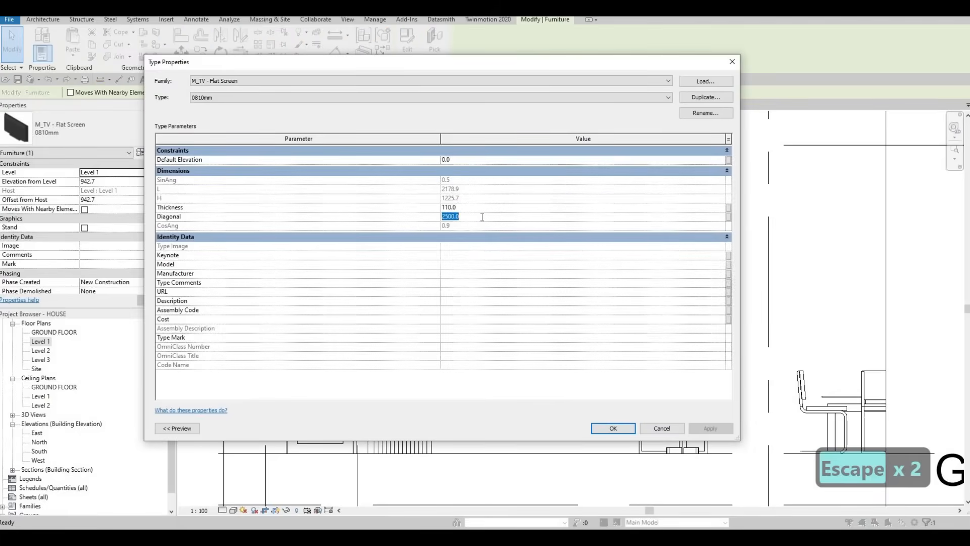
pyautogui.write('2000')
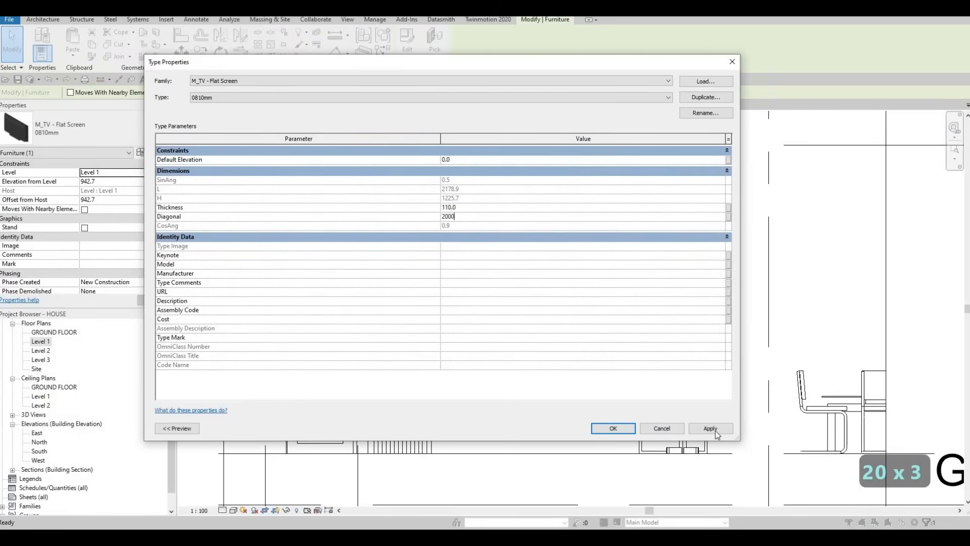
pyautogui.click(609, 428)
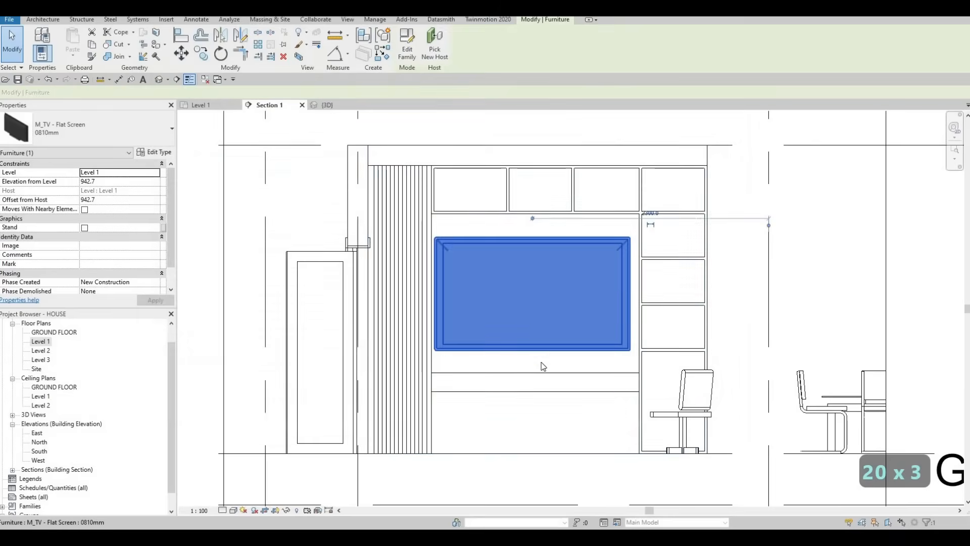
# - Nudge the TV slightly up and about 40 mm toward the shelf column to center it in the recess
pyautogui.press('Escape')
pyautogui.click(540, 352)
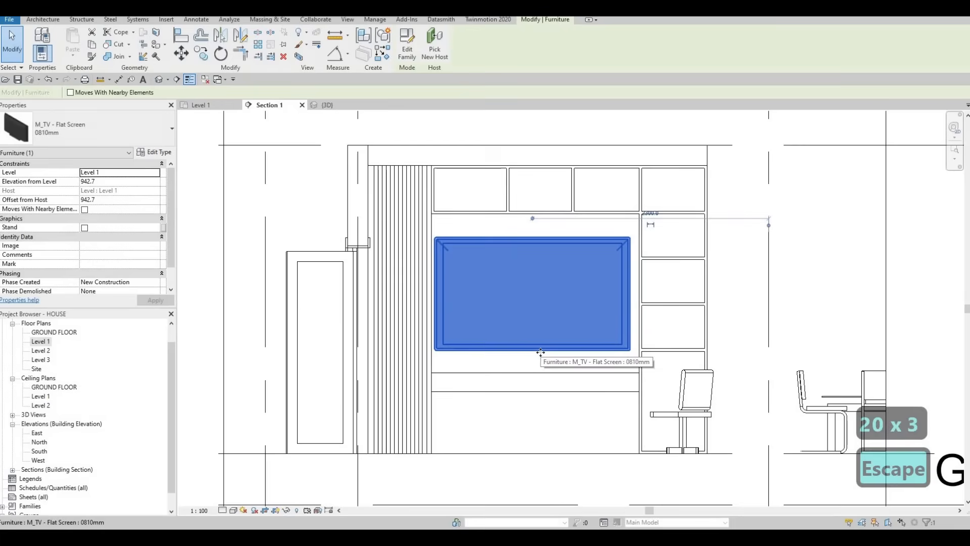
pyautogui.press('Up')
pyautogui.press('Up')
pyautogui.press('Up')
pyautogui.press('Right')
pyautogui.press('Right')
pyautogui.press('Left')
pyautogui.scroll(-2, 555, 324)
pyautogui.press('Escape')
pyautogui.press('Escape')
# - Lower the TV to an elevation of about 863 mm, keeping it centered between the slatted panel and the shelf column
pyautogui.click(549, 315)
pyautogui.press('Down')
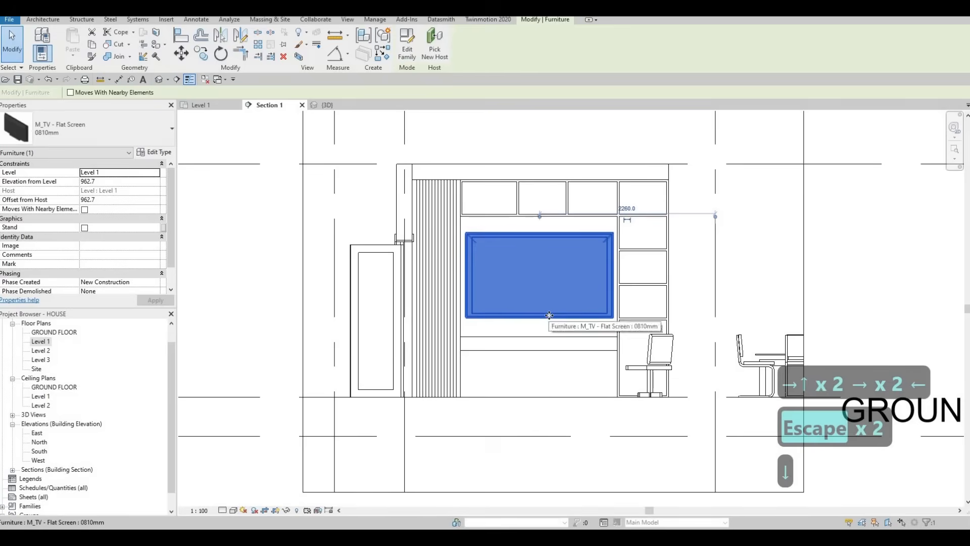
pyautogui.press('Down')
pyautogui.press('Down')
pyautogui.press('Down')
pyautogui.press('Down')
pyautogui.press('Down')
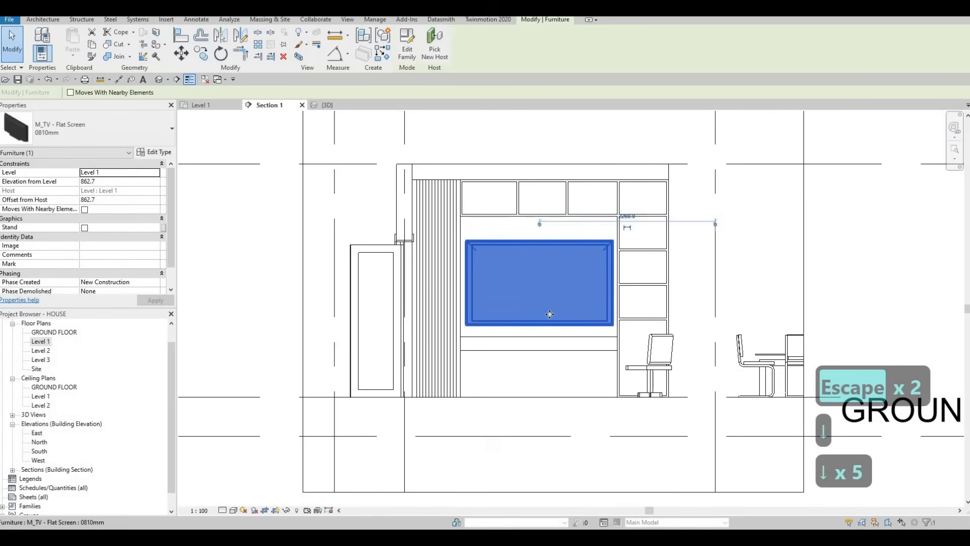
pyautogui.press('Left')
pyautogui.press('Right')
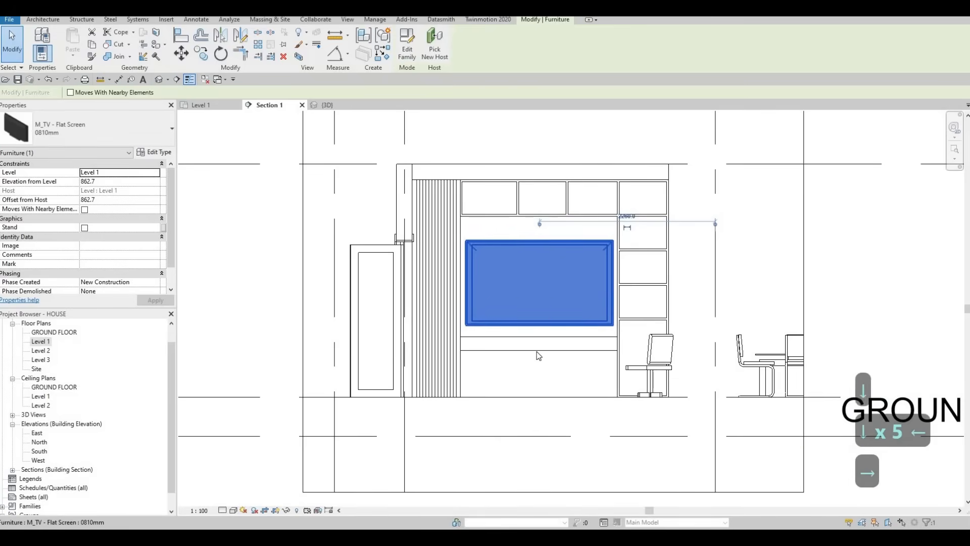
# - Edit the feature wall in place and lower its horizontal panel extrusion to about 402 mm above the floor
pyautogui.click(500, 272)
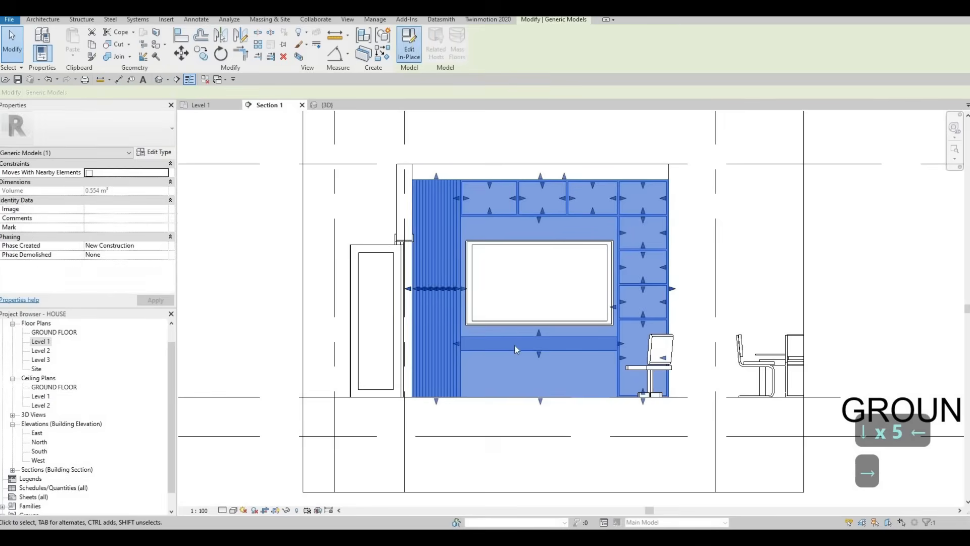
pyautogui.doubleClick(516, 349)
pyautogui.click(515, 345)
pyautogui.press('Down')
pyautogui.press('Down')
pyautogui.press('Down')
pyautogui.press('Down')
pyautogui.press('Down')
pyautogui.press('Down')
pyautogui.press('Down')
pyautogui.press('Down')
pyautogui.press('Down')
pyautogui.press('Down')
pyautogui.press('Down')
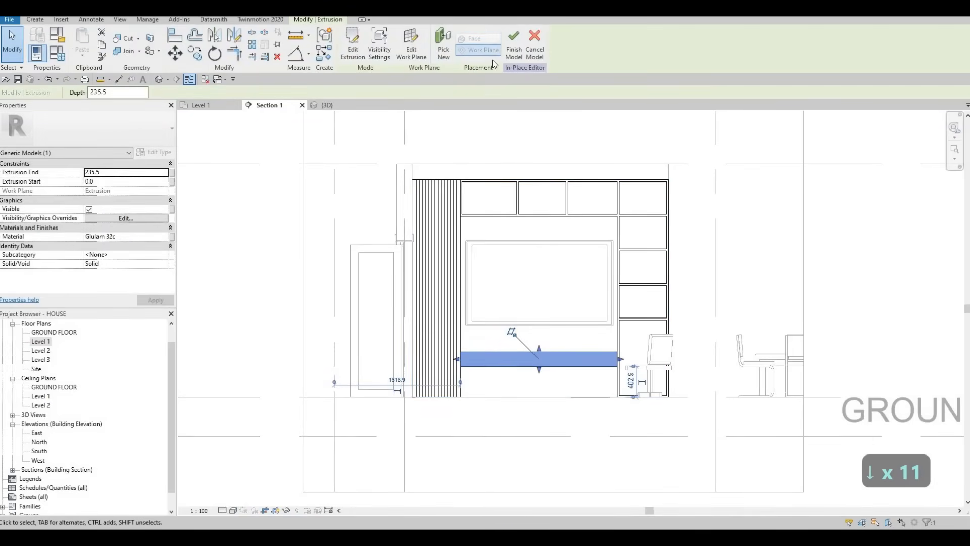
pyautogui.click(514, 44)
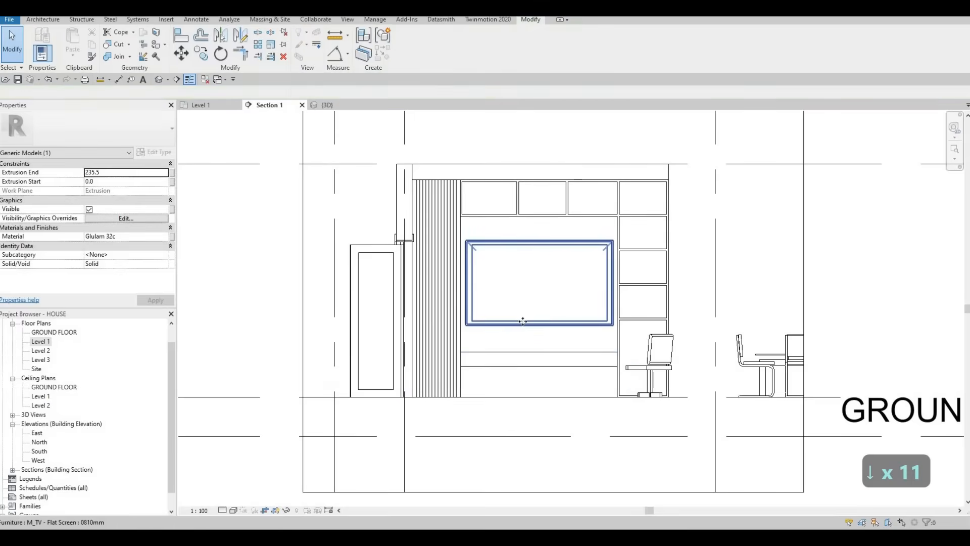
# - Lower the TV to an elevation of about 843 mm from Level 1
pyautogui.click(521, 321)
pyautogui.press('Down')
pyautogui.press('Escape')
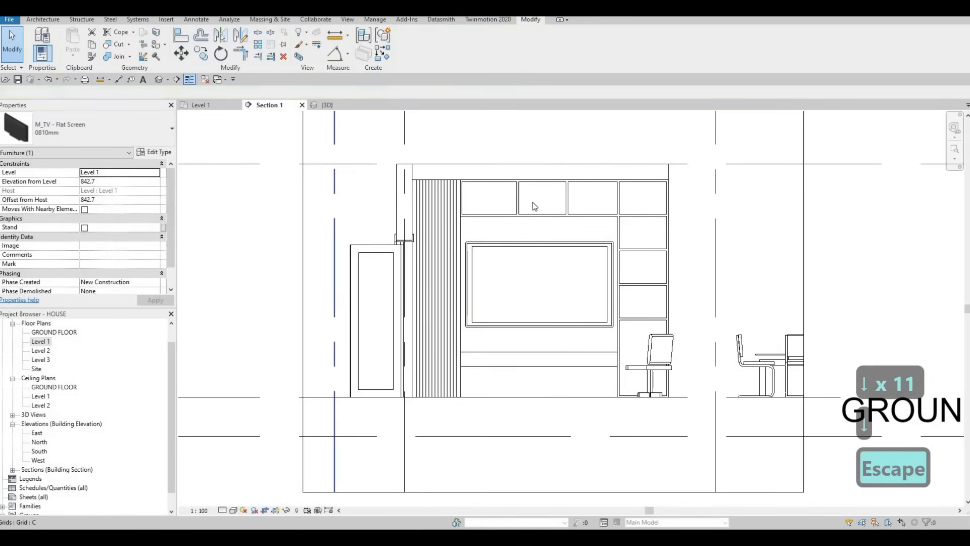
pyautogui.press('Escape')
# - Examine the feature wall, mounted TV and surrounding rooms from several angles in the 3D view
pyautogui.click(325, 105)
pyautogui.keyDown('shift'); pyautogui.moveTo(579, 268); pyautogui.dragTo(520, 329, button='middle'); pyautogui.keyUp('shift')
pyautogui.scroll(-2, 578, 318)
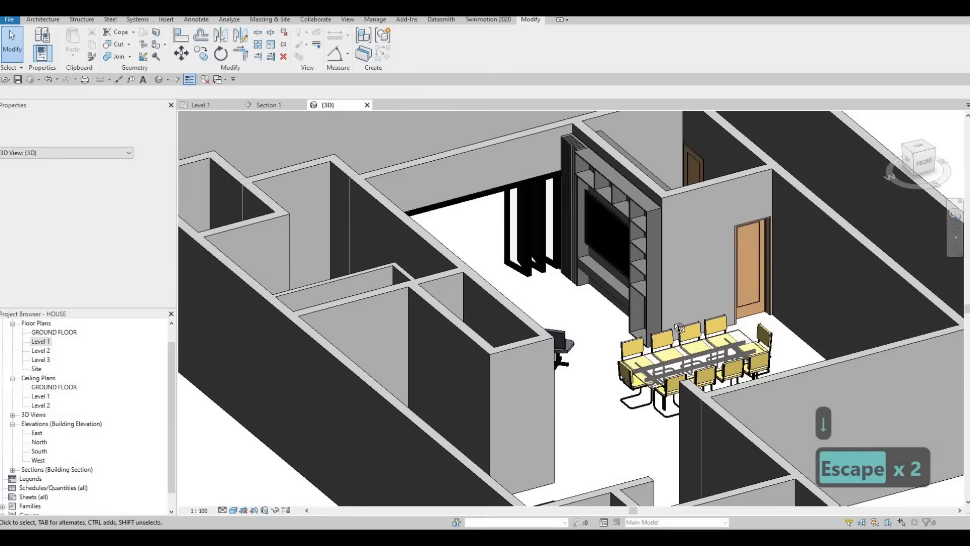
pyautogui.scroll(3, 662, 310)
pyautogui.keyDown('shift'); pyautogui.moveTo(662, 310); pyautogui.dragTo(581, 268, button='middle'); pyautogui.keyUp('shift')
pyautogui.scroll(-2, 569, 310)
pyautogui.scroll(5, 552, 243)
pyautogui.scroll(2, 553, 244)
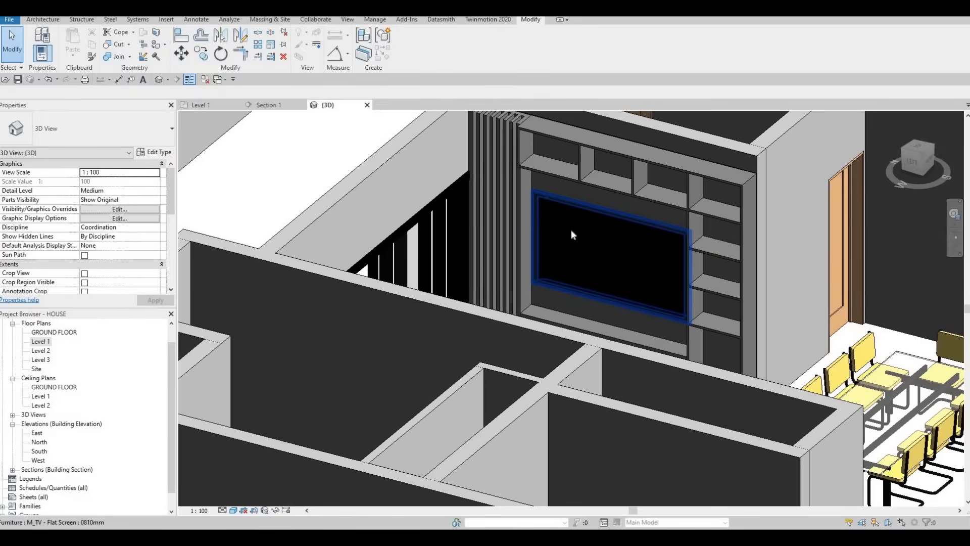
pyautogui.scroll(-4, 596, 248)
pyautogui.keyDown('shift'); pyautogui.moveTo(658, 262); pyautogui.dragTo(509, 277, button='middle'); pyautogui.keyUp('shift')
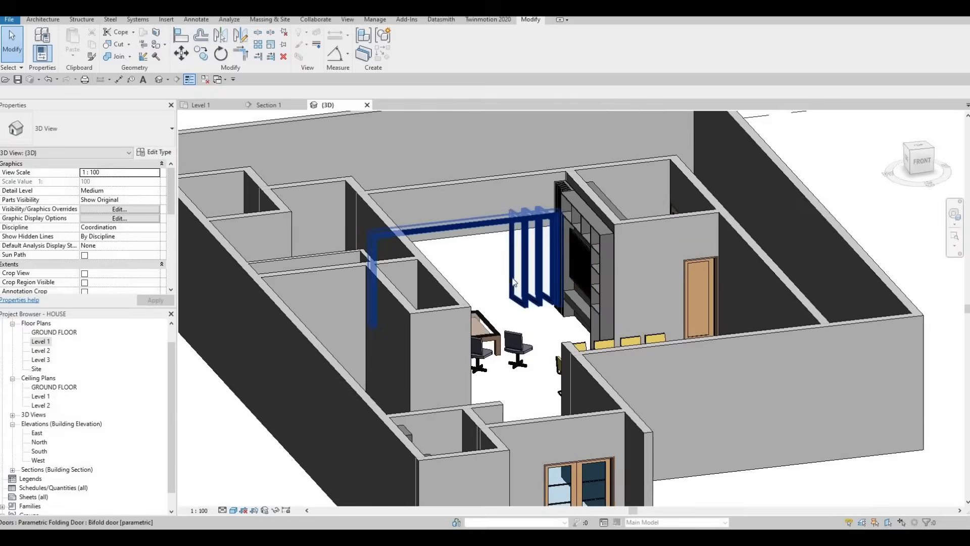
pyautogui.scroll(-2, 509, 276)
pyautogui.scroll(3, 510, 278)
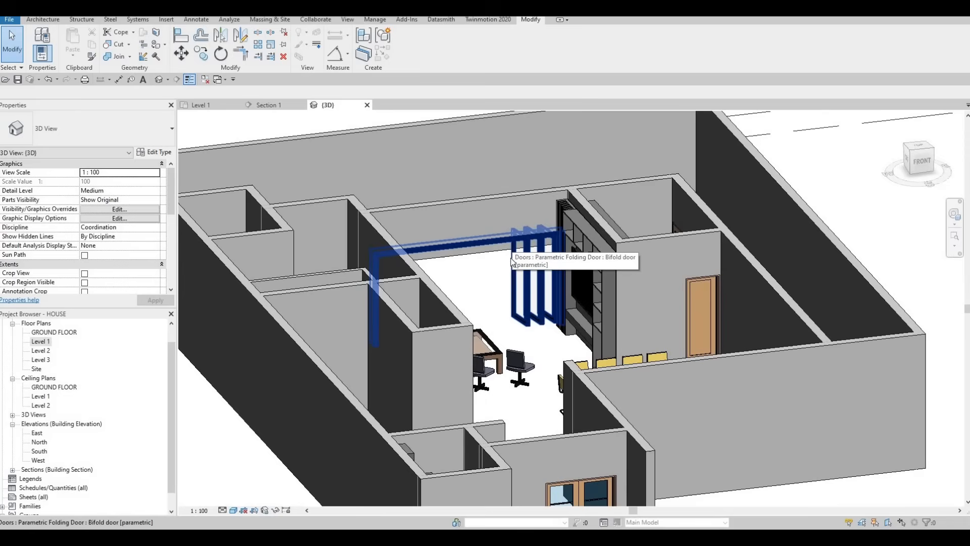
pyautogui.keyDown('shift'); pyautogui.moveTo(709, 324); pyautogui.dragTo(579, 326, button='middle'); pyautogui.keyUp('shift')
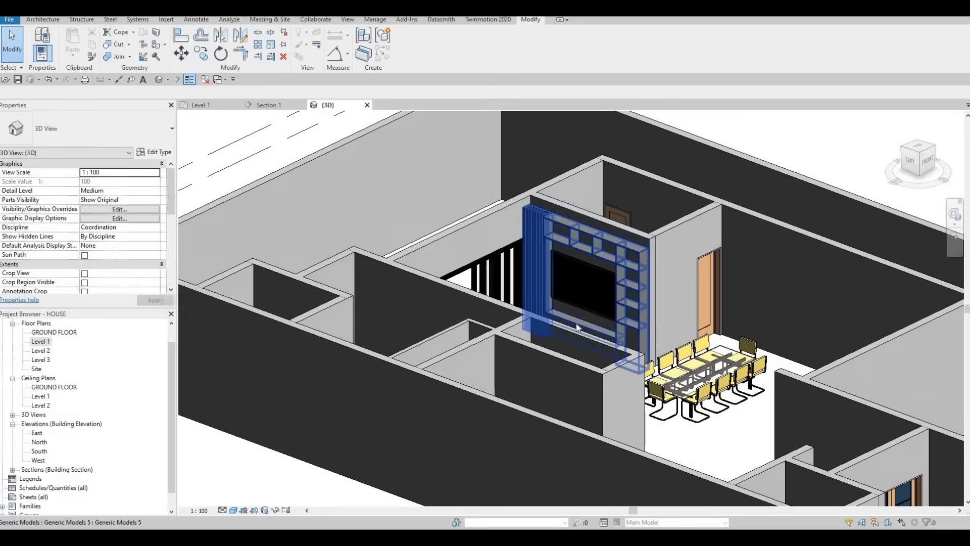
pyautogui.scroll(-8, 269, 321)
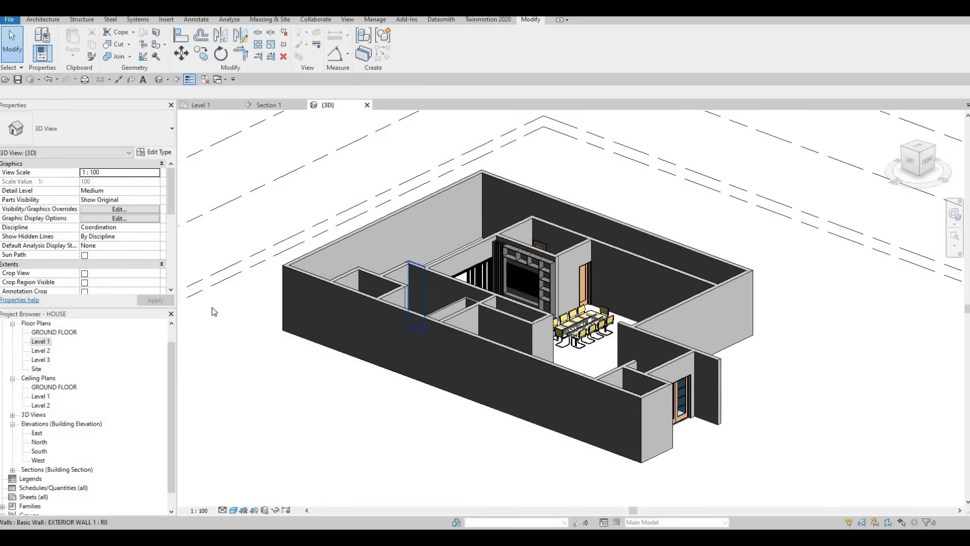
# - Open the Level 1 floor plan with the whole layout in view
pyautogui.keyDown('shift'); pyautogui.moveTo(86, 396); pyautogui.dragTo(46, 345, button='middle'); pyautogui.keyUp('shift')
pyautogui.doubleClick(43, 341)
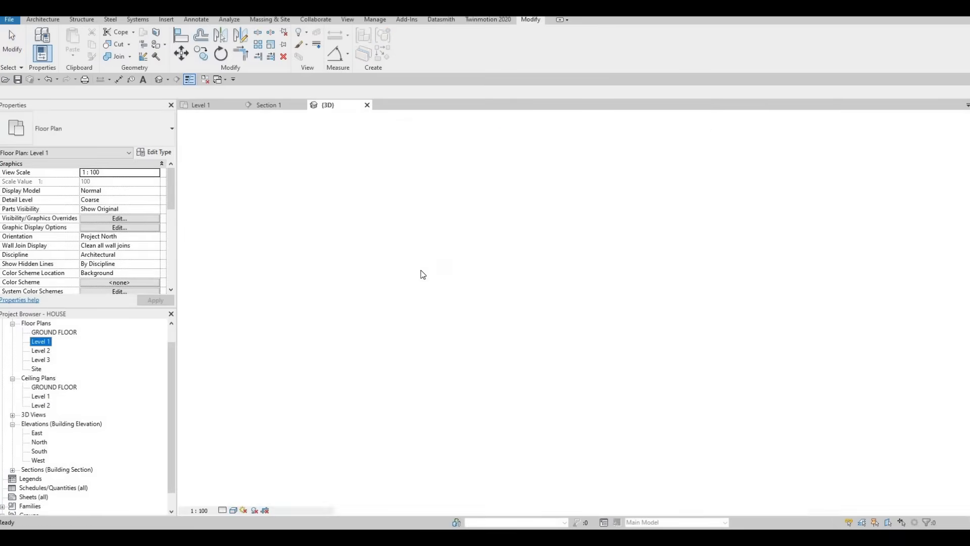
pyautogui.scroll(-4, 468, 258)
pyautogui.moveTo(403, 279); pyautogui.dragTo(467, 260, button='middle')
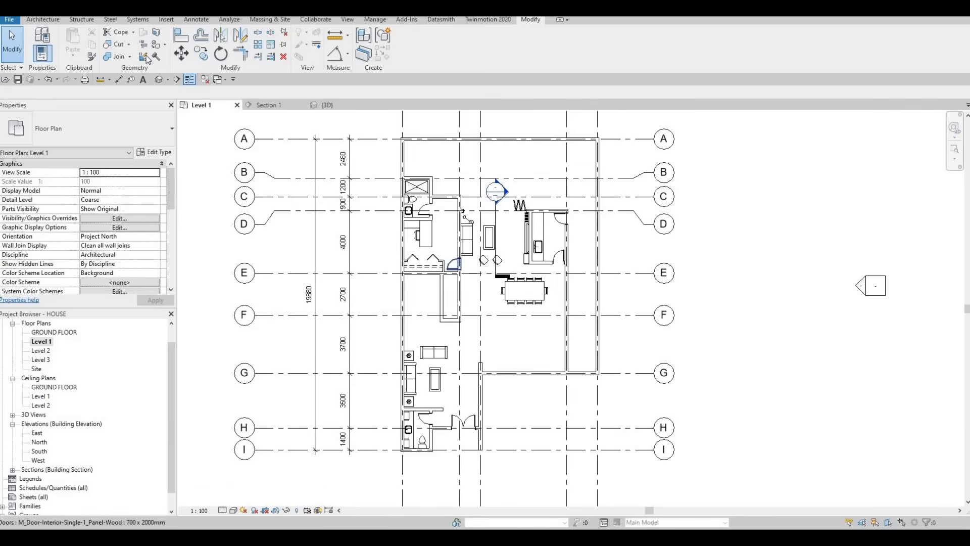
# - Start a new floor on Level 1 and duplicate its type as FLOOR 1
pyautogui.click(43, 20)
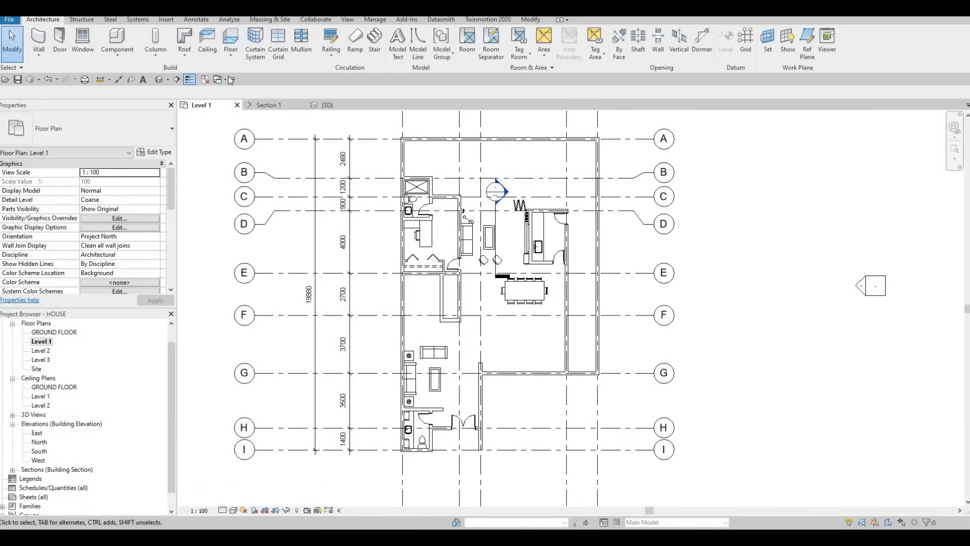
pyautogui.click(226, 43)
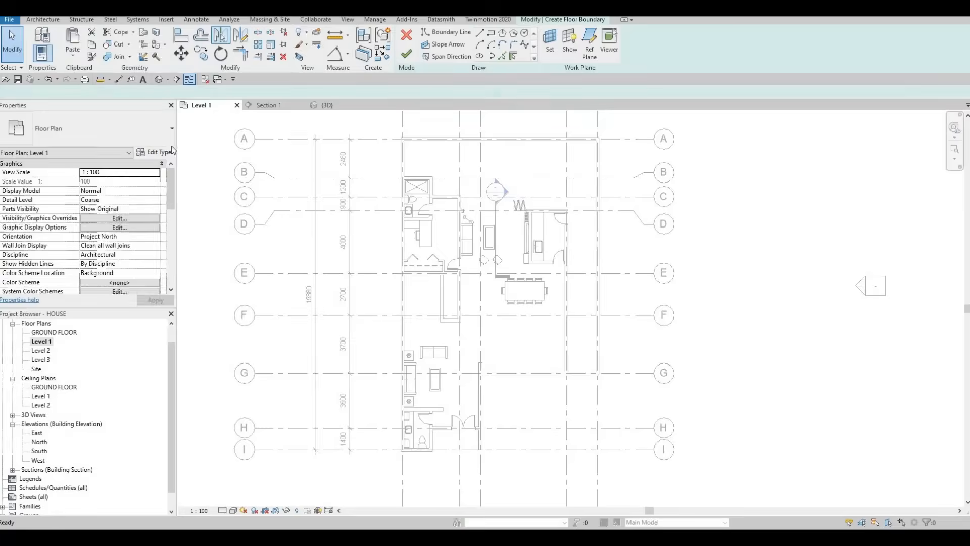
pyautogui.click(155, 152)
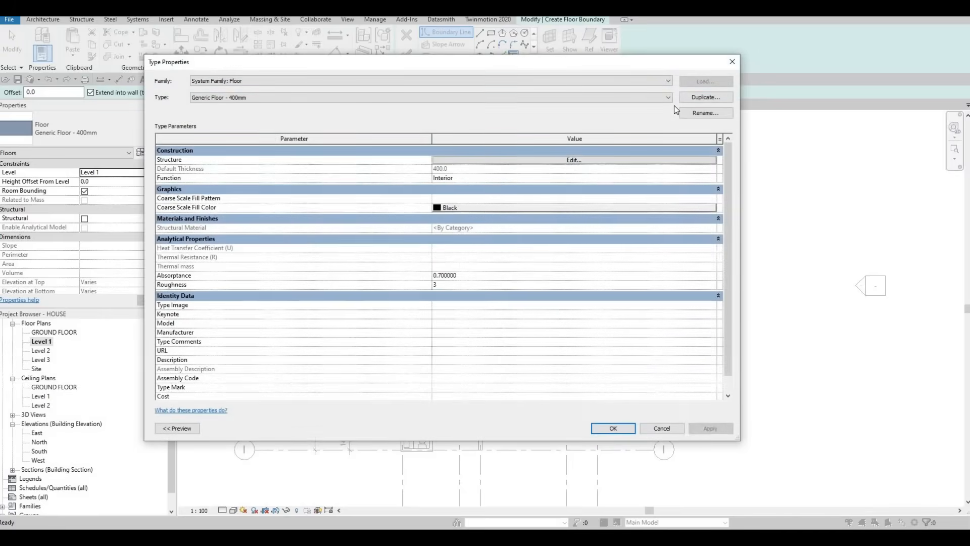
pyautogui.click(706, 97)
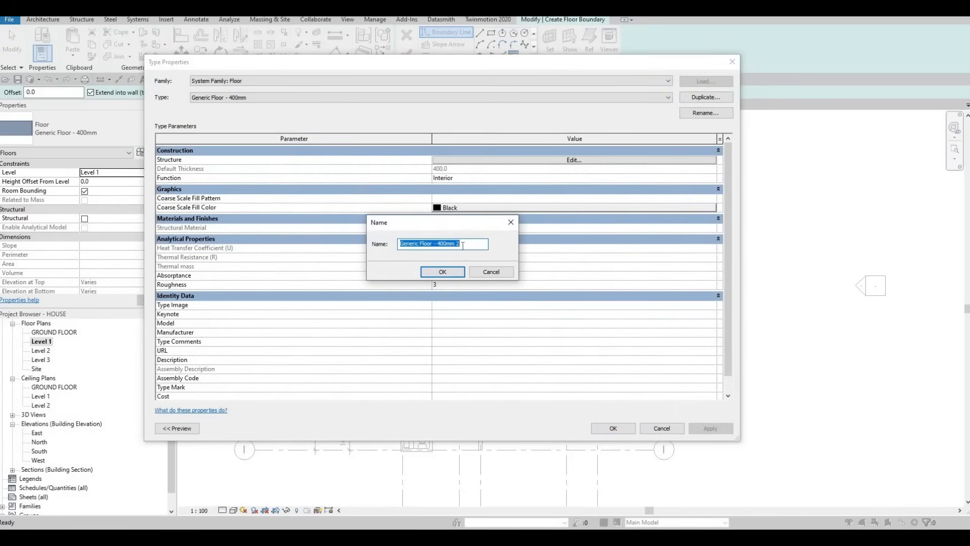
pyautogui.write('FLOOR ')
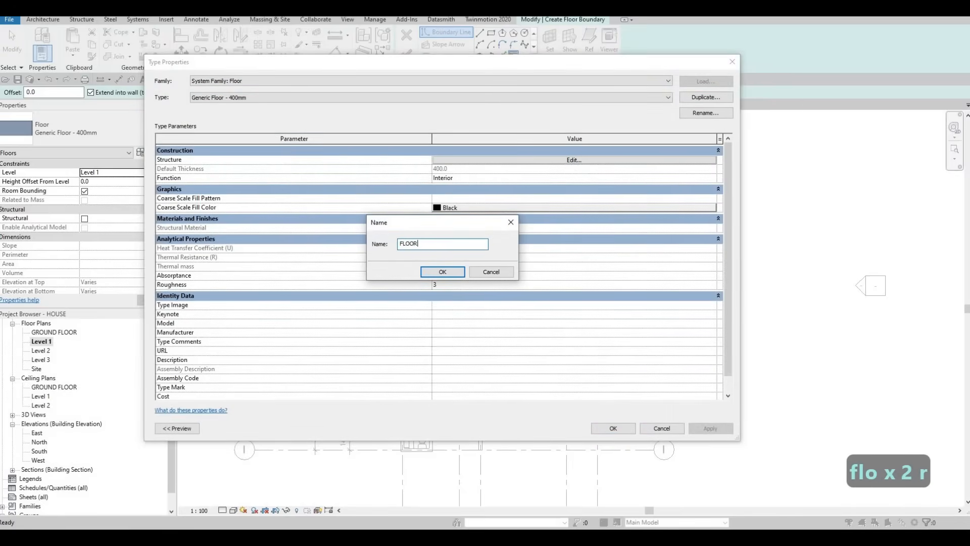
pyautogui.write('1')
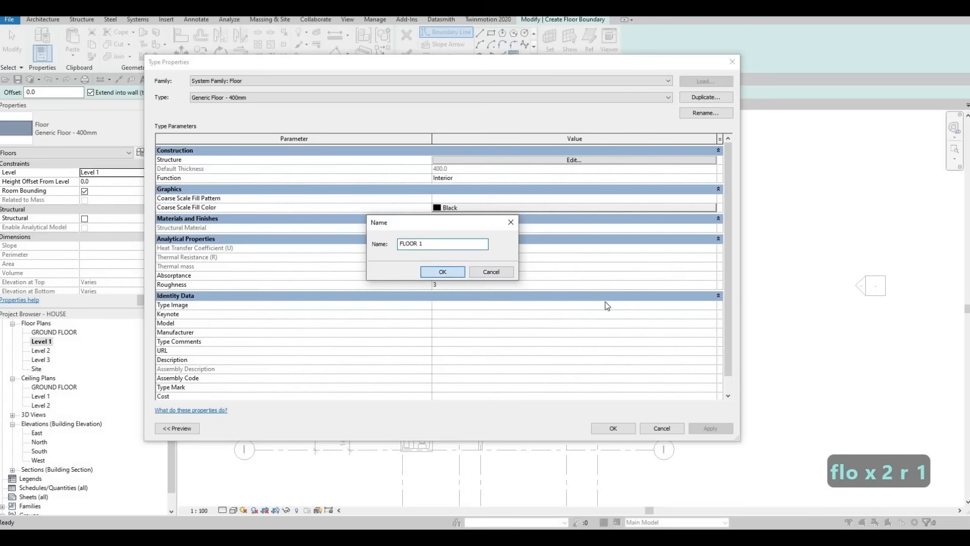
pyautogui.press('Return')
pyautogui.press('Return')
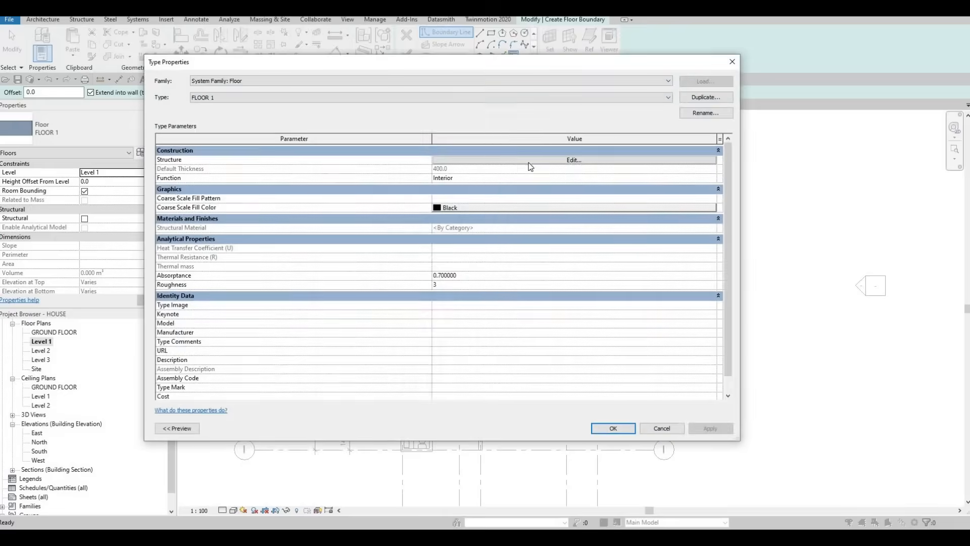
# - Set the thickness of the structure layer in FLOOR 1 to 200 mm
pyautogui.click(463, 160)
pyautogui.click(463, 160)
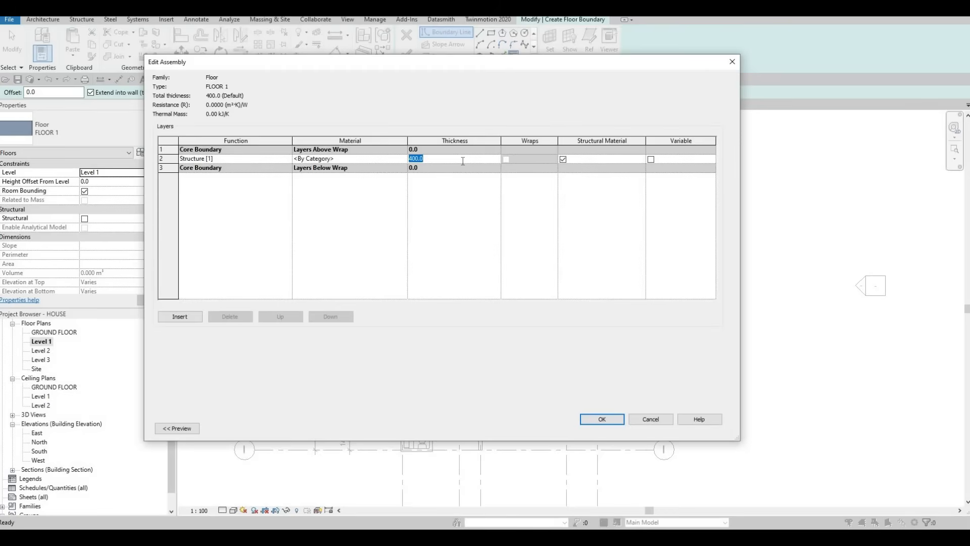
pyautogui.write('200')
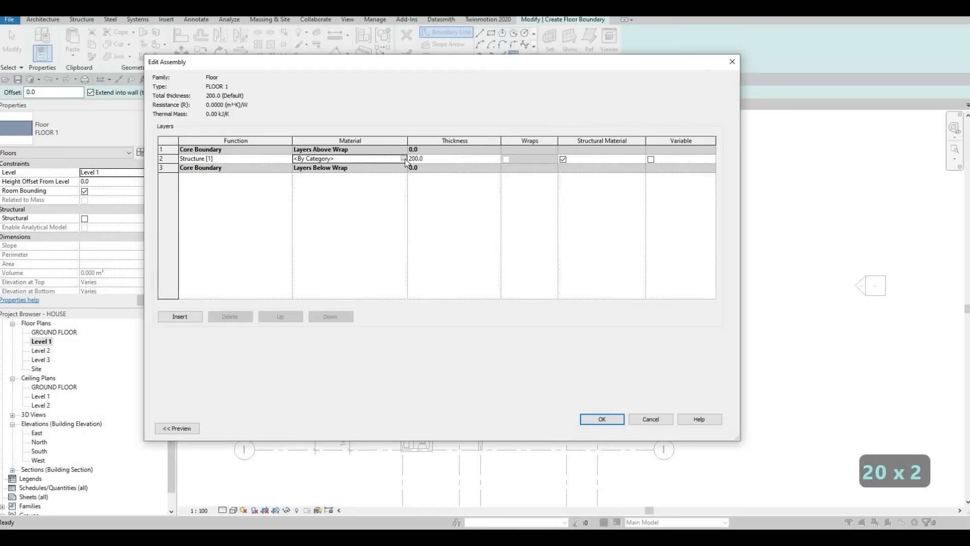
# - Assign Fieldstone from the Stone category of AEC Materials to the FLOOR 1 structure layer and accept the type
pyautogui.click(403, 158)
pyautogui.click(271, 317)
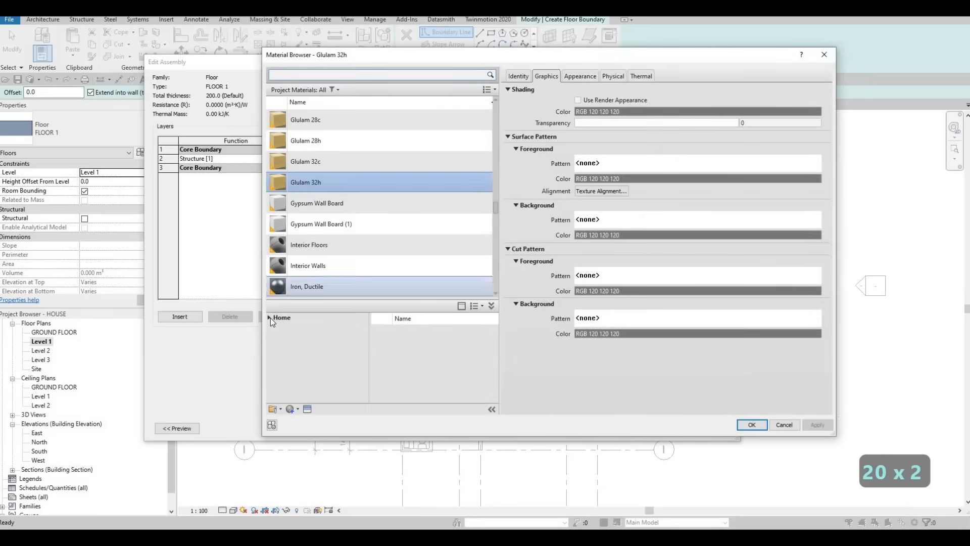
pyautogui.click(275, 335)
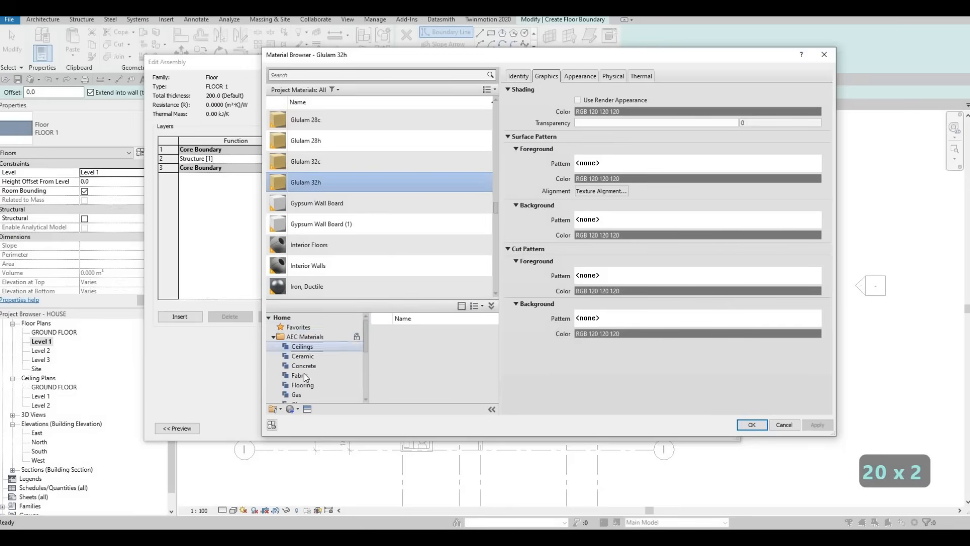
pyautogui.scroll(-3, 309, 381)
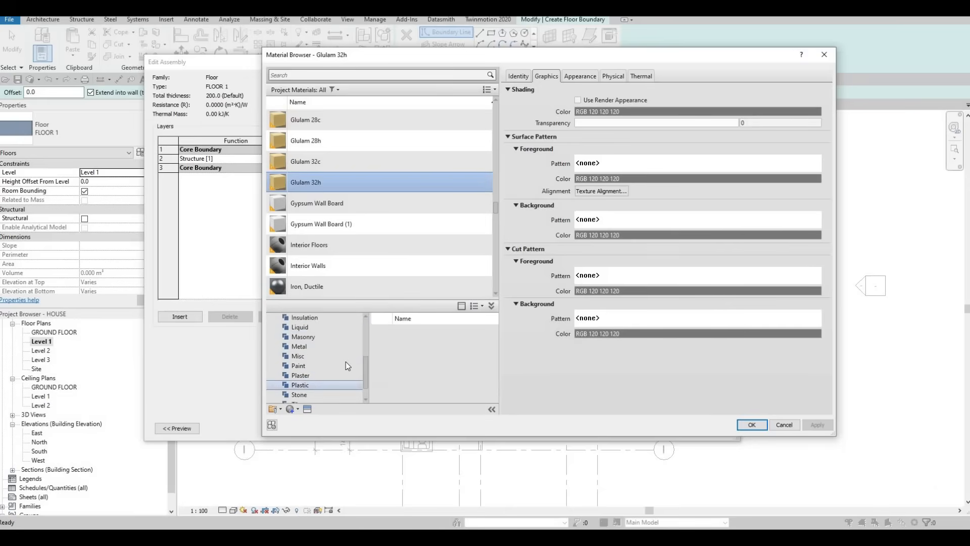
pyautogui.click(301, 395)
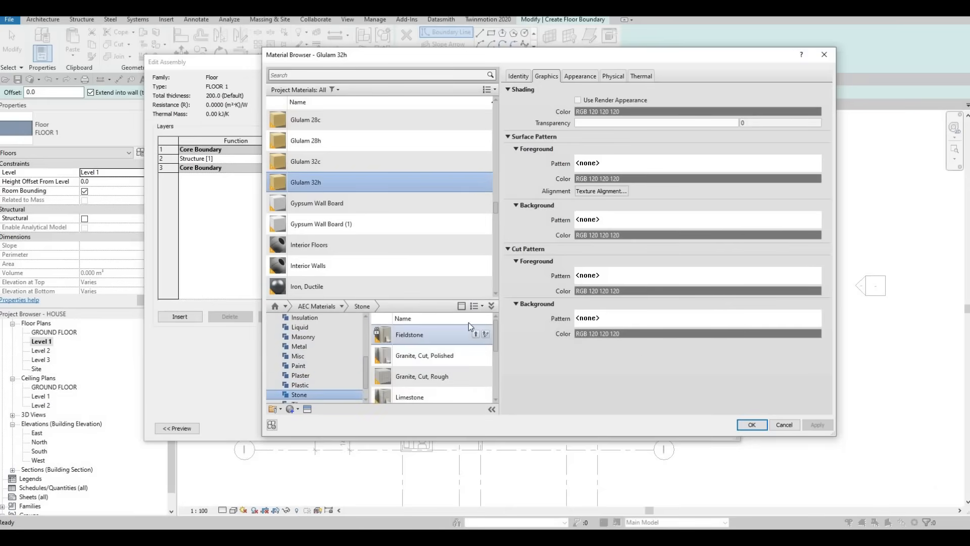
pyautogui.click(750, 424)
pyautogui.click(602, 418)
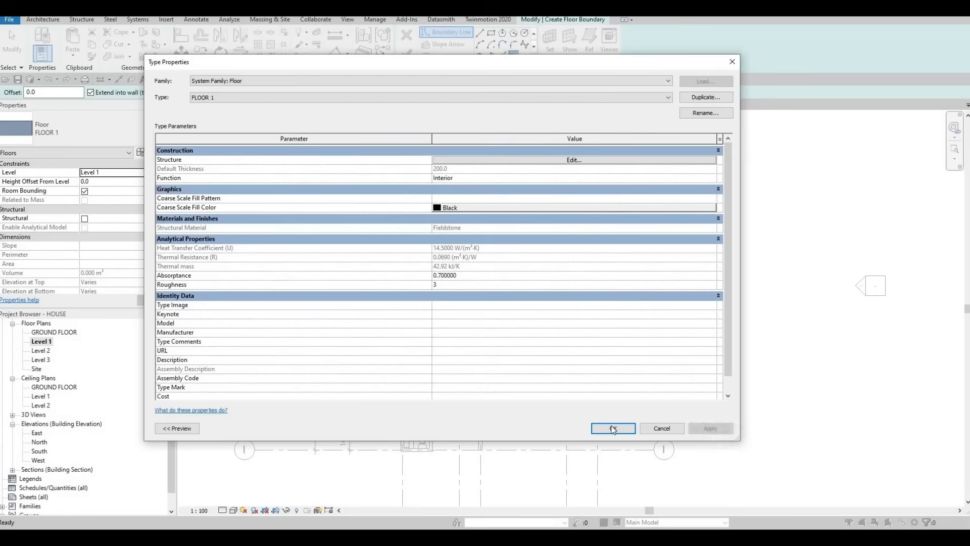
pyautogui.click(613, 427)
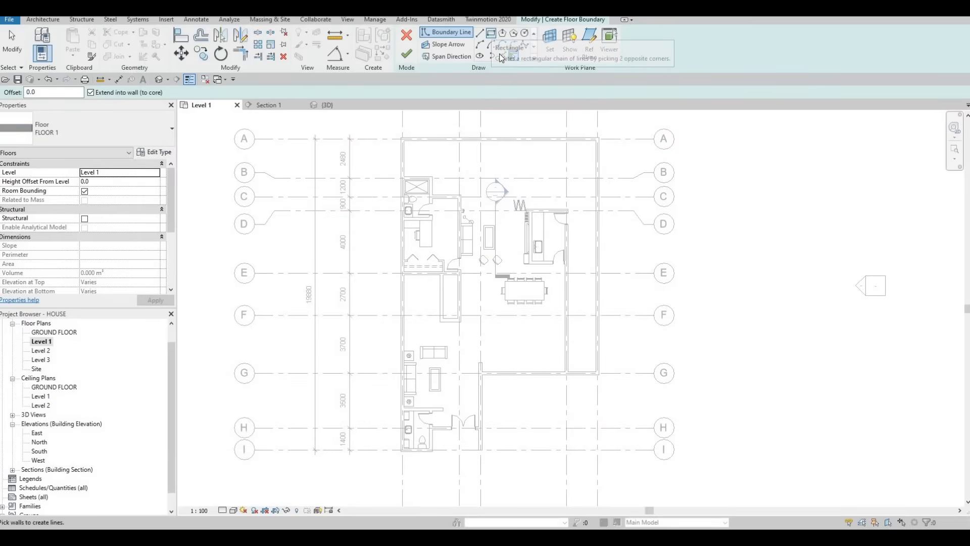
# - Use Pick Lines to add floor boundaries along the dining area's east wall, the grid G wall and the entrance's east wall
pyautogui.click(502, 55)
pyautogui.scroll(4, 555, 340)
pyautogui.click(565, 339)
pyautogui.click(514, 391)
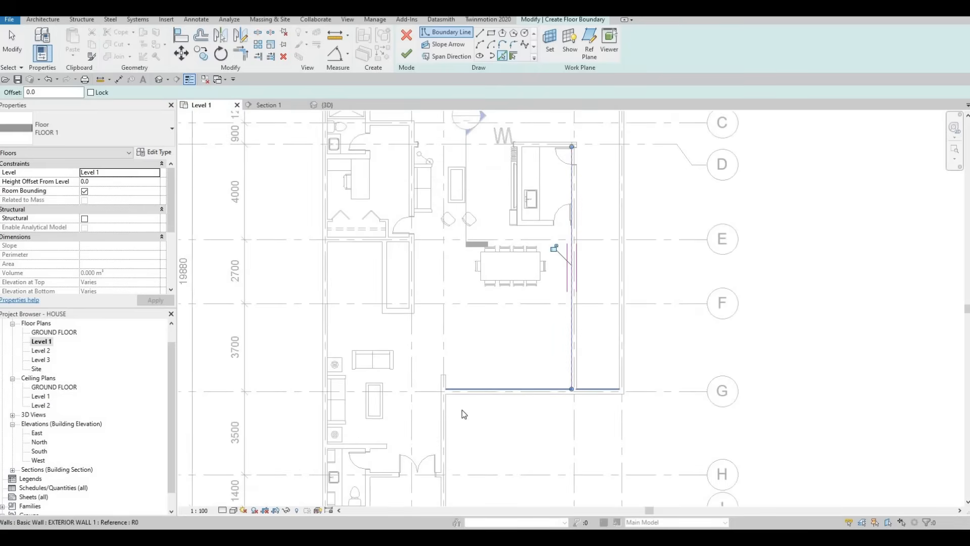
pyautogui.click(443, 440)
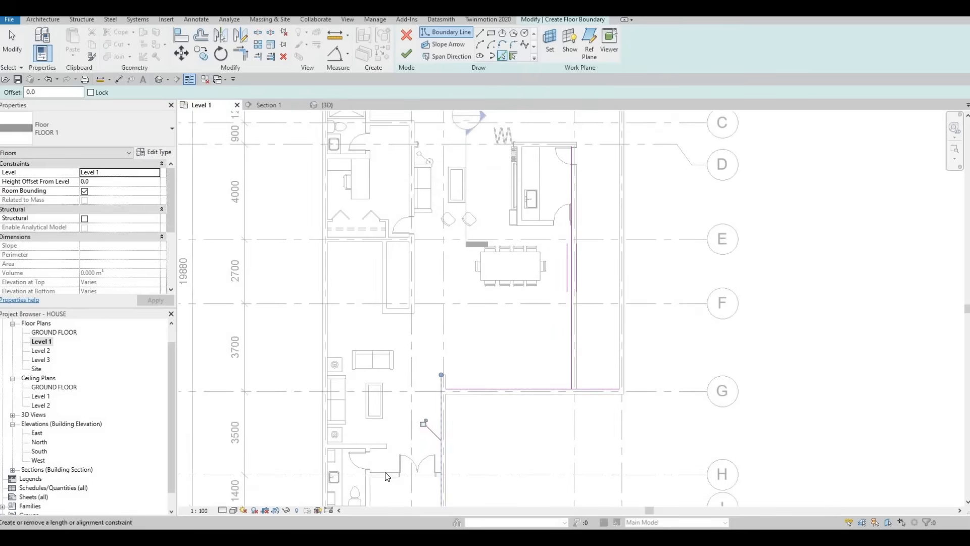
# - Add floor boundary lines along the entrance wall at grid H, the adjacent bathroom's east and south walls, and the west exterior wall
pyautogui.scroll(2, 389, 470)
pyautogui.scroll(1, 385, 472)
pyautogui.click(385, 472)
pyautogui.moveTo(349, 441); pyautogui.dragTo(432, 328, button='middle')
pyautogui.scroll(2, 439, 380)
pyautogui.click(363, 348)
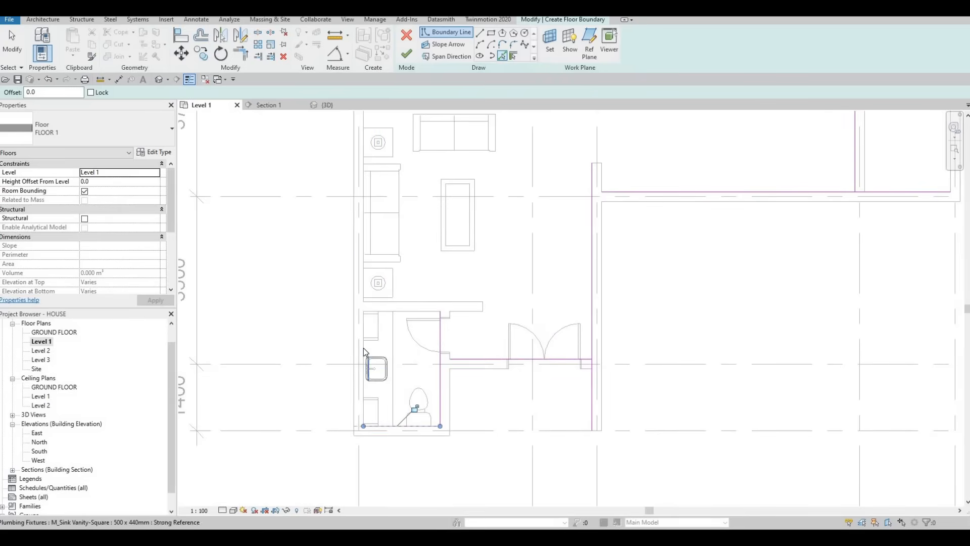
# - Add floor boundary lines along the shower walls, the wall at grid C and the east wall of the room with the desk
pyautogui.moveTo(396, 324); pyautogui.dragTo(444, 373, button='middle')
pyautogui.scroll(-2, 394, 364)
pyautogui.scroll(-2, 425, 335)
pyautogui.scroll(2, 437, 418)
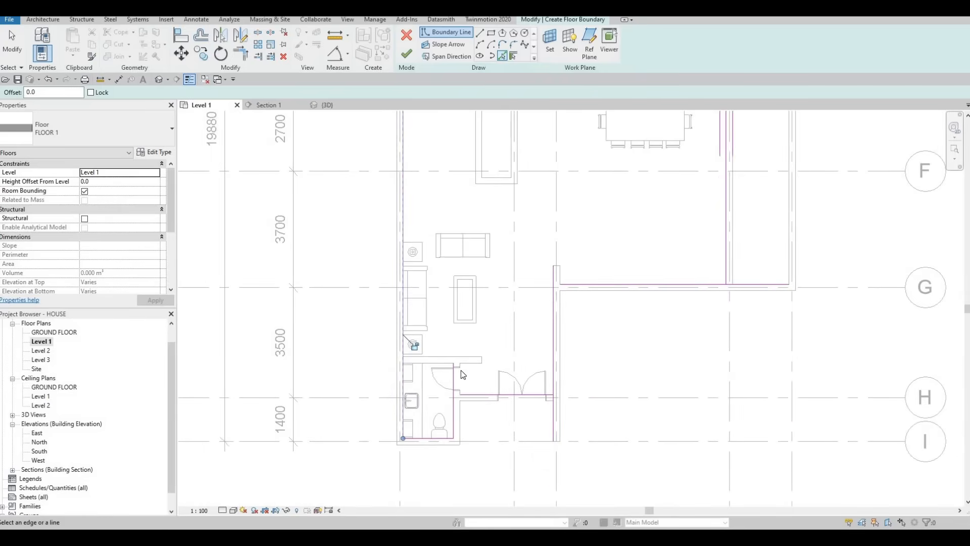
pyautogui.moveTo(445, 304); pyautogui.dragTo(475, 353, button='middle')
pyautogui.scroll(-1, 438, 240)
pyautogui.moveTo(437, 237); pyautogui.dragTo(432, 324, button='middle')
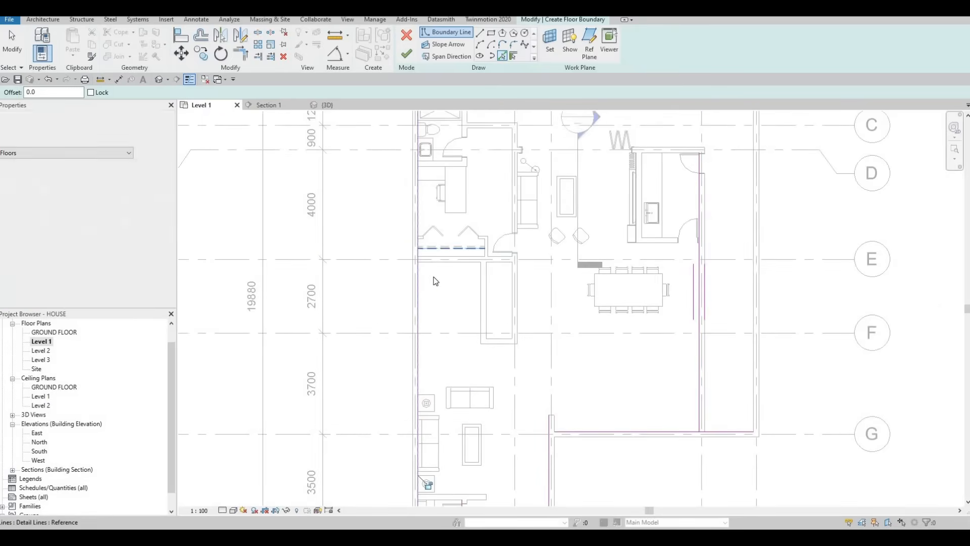
pyautogui.moveTo(438, 171); pyautogui.dragTo(436, 276, button='middle')
pyautogui.moveTo(438, 197); pyautogui.dragTo(438, 221, button='middle')
pyautogui.scroll(2, 426, 228)
pyautogui.click(465, 244)
pyautogui.click(533, 286)
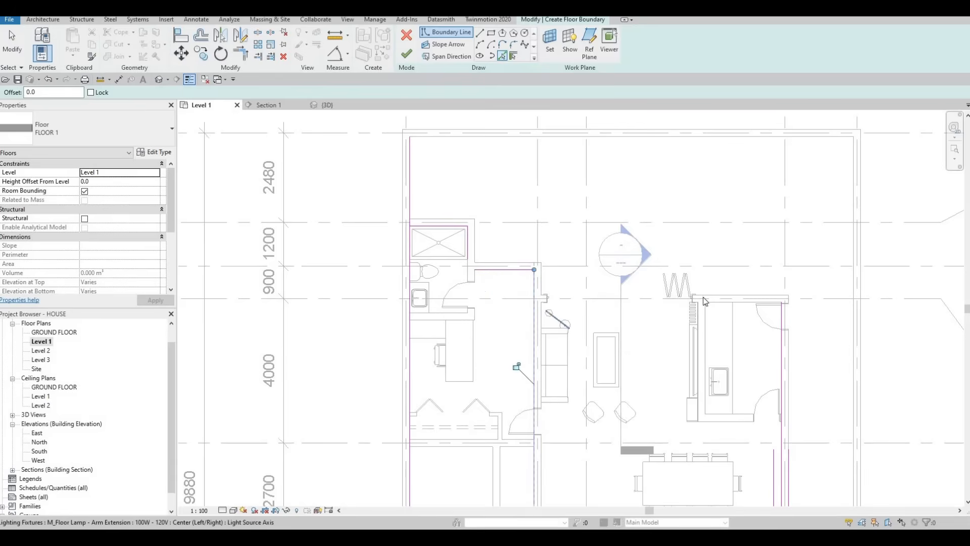
# - Add a floor boundary line along the kitchen wall at grid D and stop picking lines
pyautogui.scroll(5, 703, 299)
pyautogui.click(832, 317)
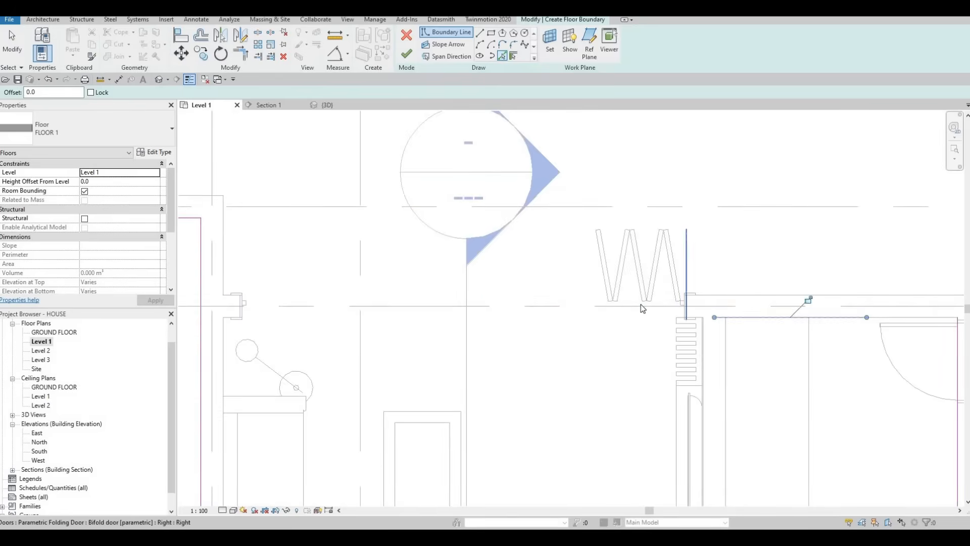
pyautogui.scroll(-5, 641, 307)
pyautogui.press('Escape')
pyautogui.press('Escape')
pyautogui.press('Escape')
pyautogui.press('Escape')
# - Trim the floor boundary lines into corners between the shower's east wall, the grid C wall and the desk room's east wall
pyautogui.press('t')
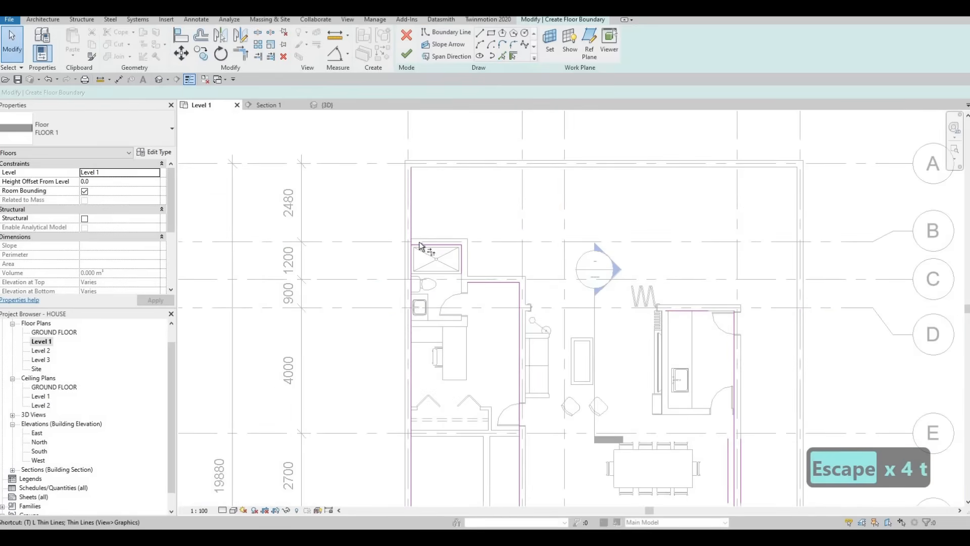
pyautogui.press('r')
pyautogui.scroll(3, 404, 250)
pyautogui.click(486, 271)
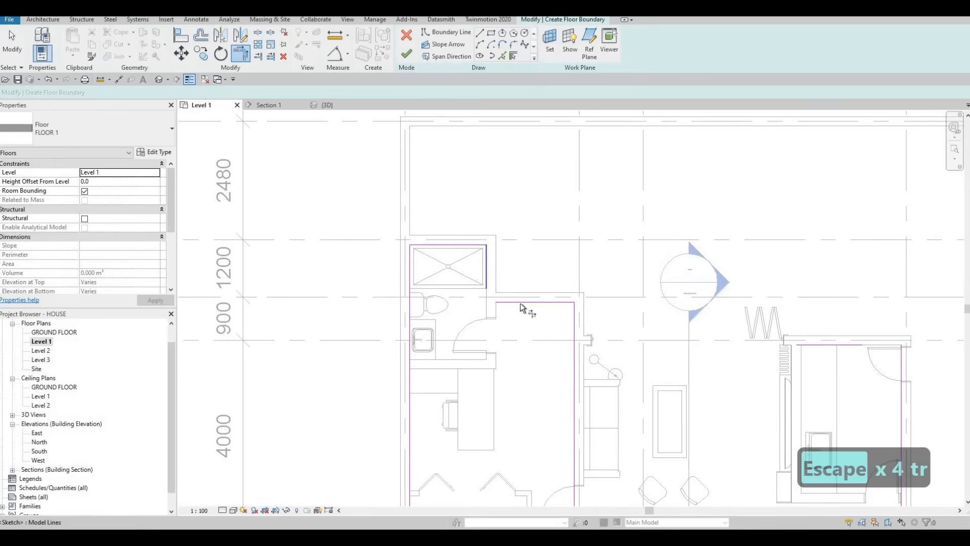
pyautogui.click(574, 321)
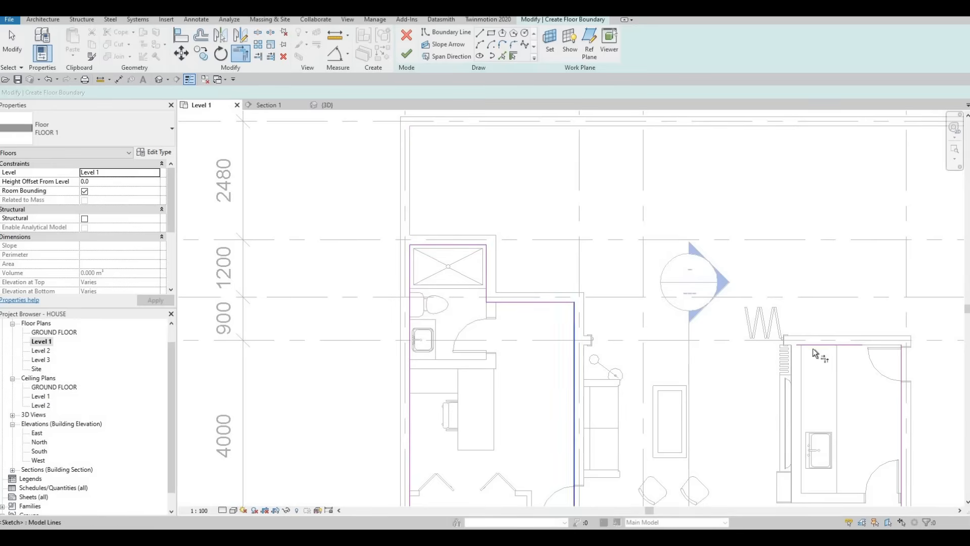
# - Trim and extend the grid D boundary line to corners with the desk room's east line and the kitchen's east wall line
pyautogui.click(747, 356)
pyautogui.moveTo(864, 353); pyautogui.dragTo(645, 259, button='middle')
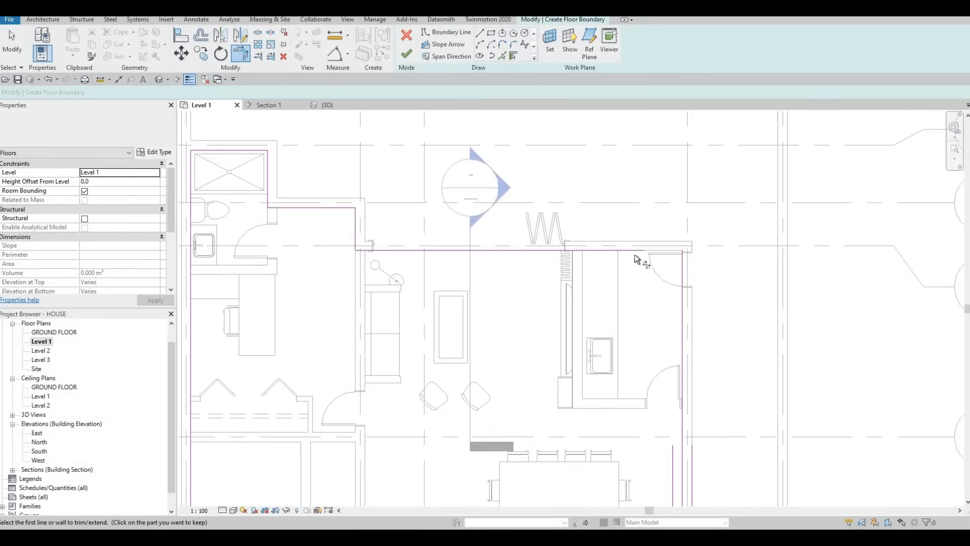
pyautogui.click(681, 290)
pyautogui.click(671, 250)
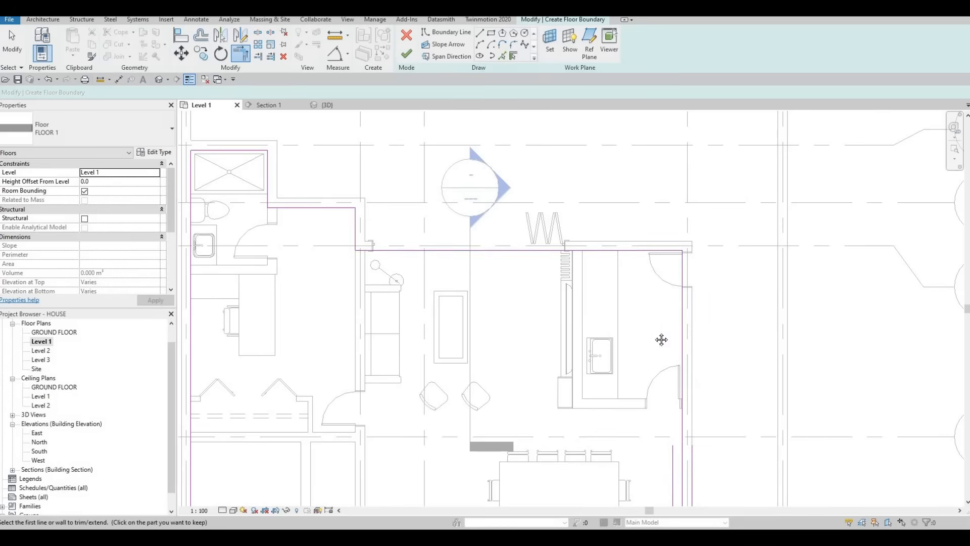
# - Trim the boundary lines into corners where the dining area's east wall, grid G wall, entrance's east wall and grid H wall meet
pyautogui.moveTo(639, 371); pyautogui.dragTo(636, 221, button='middle')
pyautogui.scroll(-2, 635, 222)
pyautogui.moveTo(667, 456); pyautogui.dragTo(679, 350, button='middle')
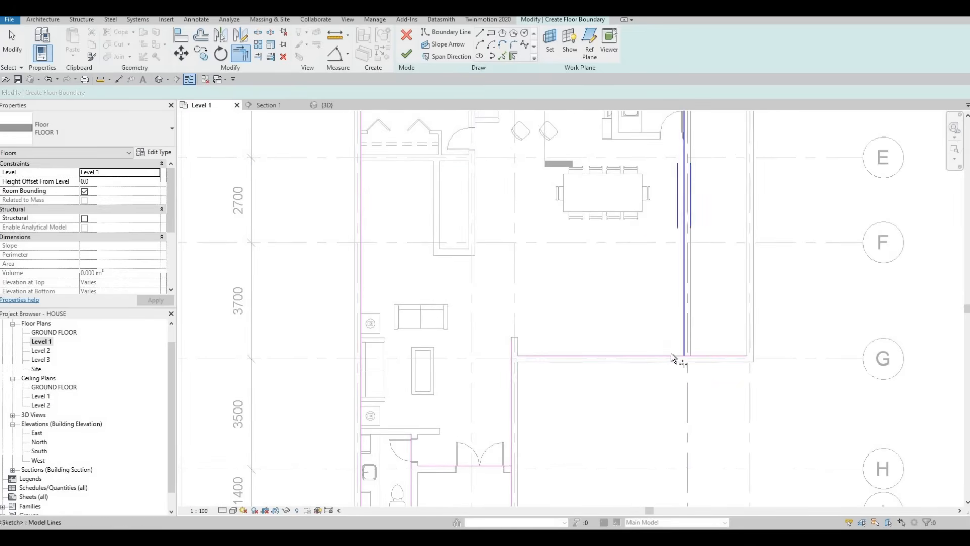
pyautogui.moveTo(516, 358); pyautogui.dragTo(576, 303, button='middle')
pyautogui.click(577, 299)
pyautogui.click(569, 307)
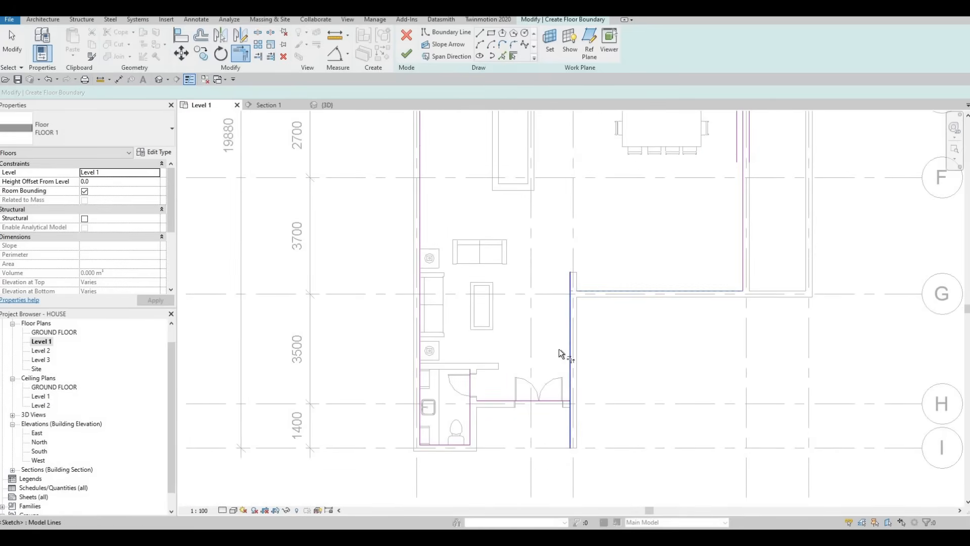
pyautogui.click(569, 385)
pyautogui.press('Escape')
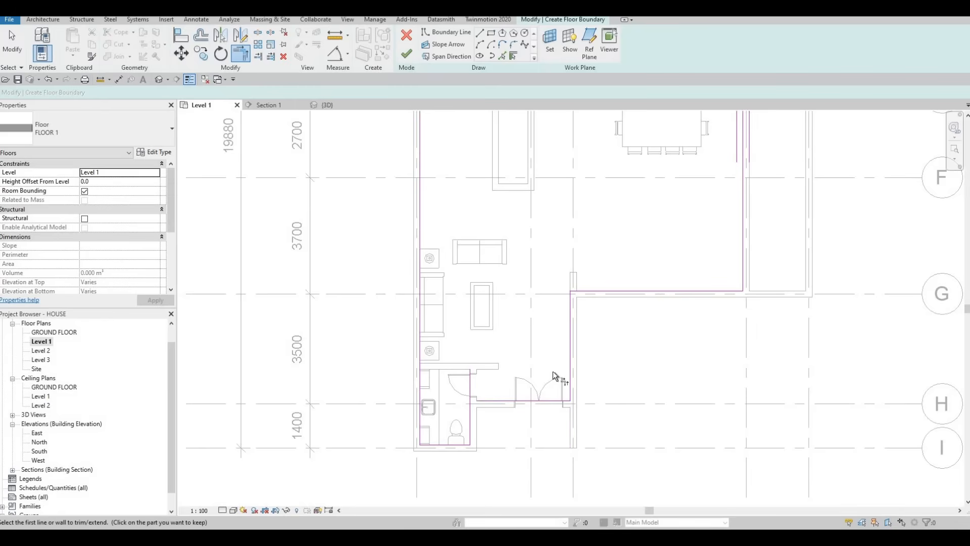
# - Check that the floor boundary forms a closed loop around the level and finish the floor sketch
pyautogui.moveTo(623, 310); pyautogui.dragTo(589, 385, button='middle')
pyautogui.scroll(-2, 589, 385)
pyautogui.moveTo(609, 205); pyautogui.dragTo(613, 212, button='middle')
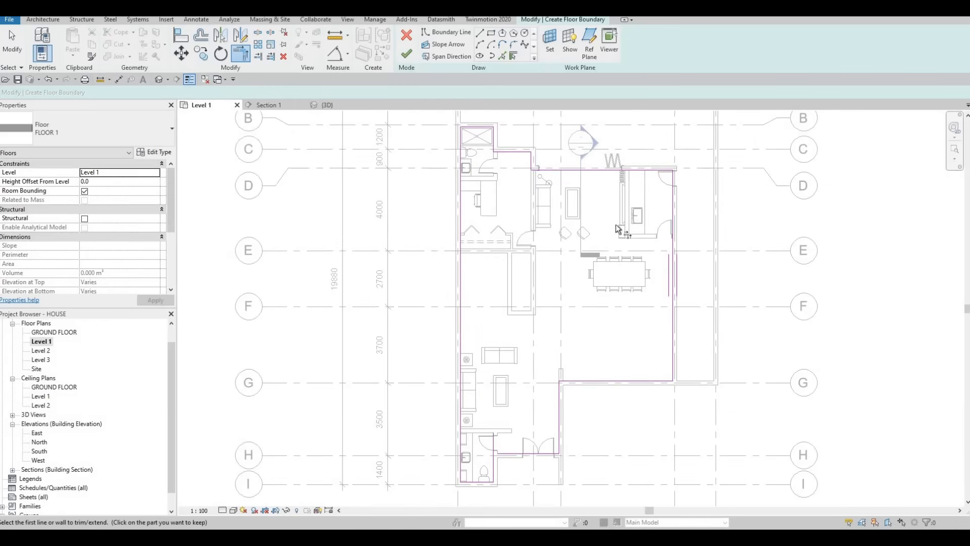
pyautogui.moveTo(520, 459); pyautogui.dragTo(555, 338, button='middle')
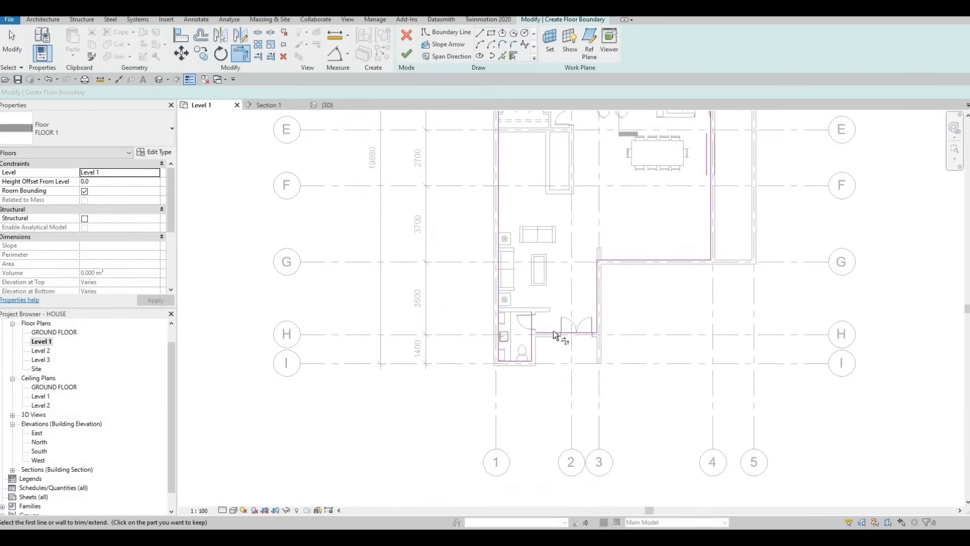
pyautogui.scroll(2, 536, 334)
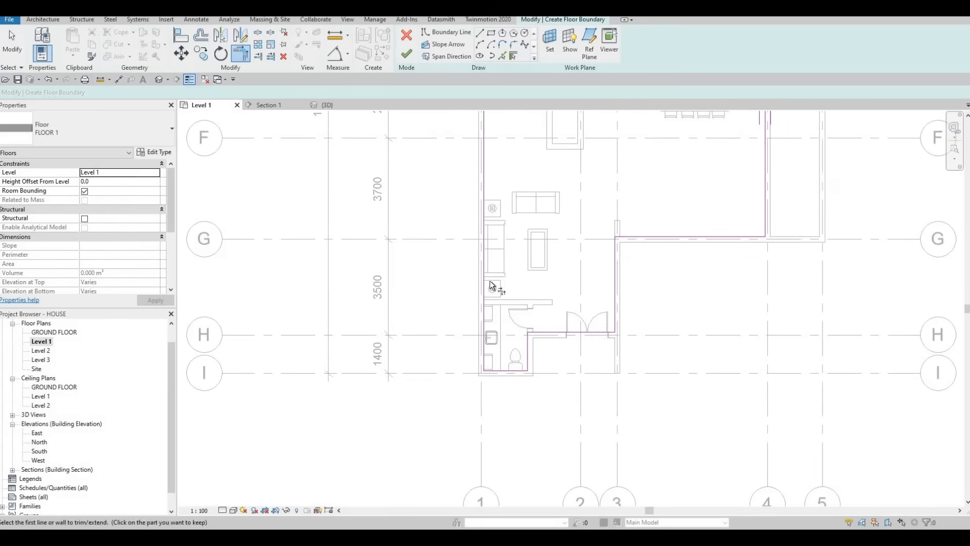
pyautogui.scroll(-5, 496, 303)
pyautogui.scroll(3, 494, 255)
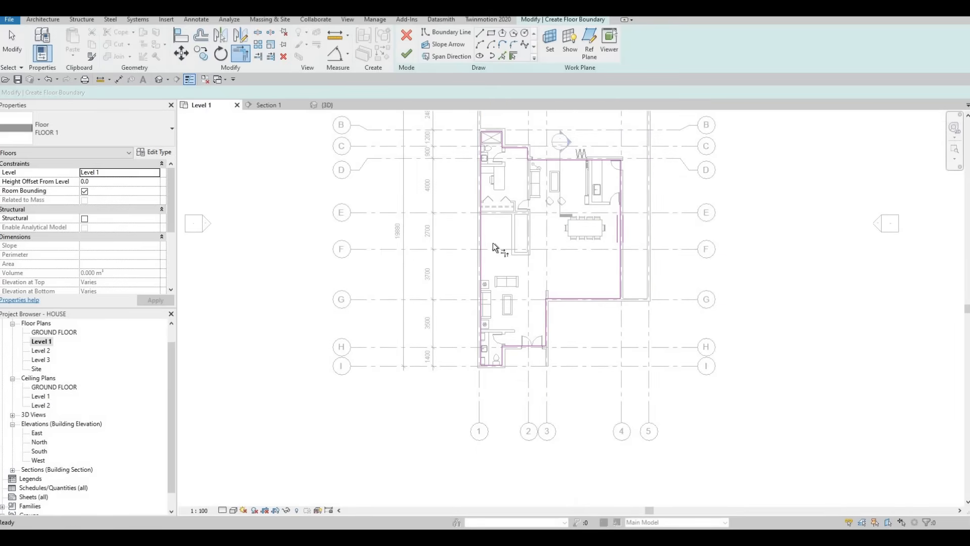
pyautogui.moveTo(388, 144); pyautogui.dragTo(383, 136, button='middle')
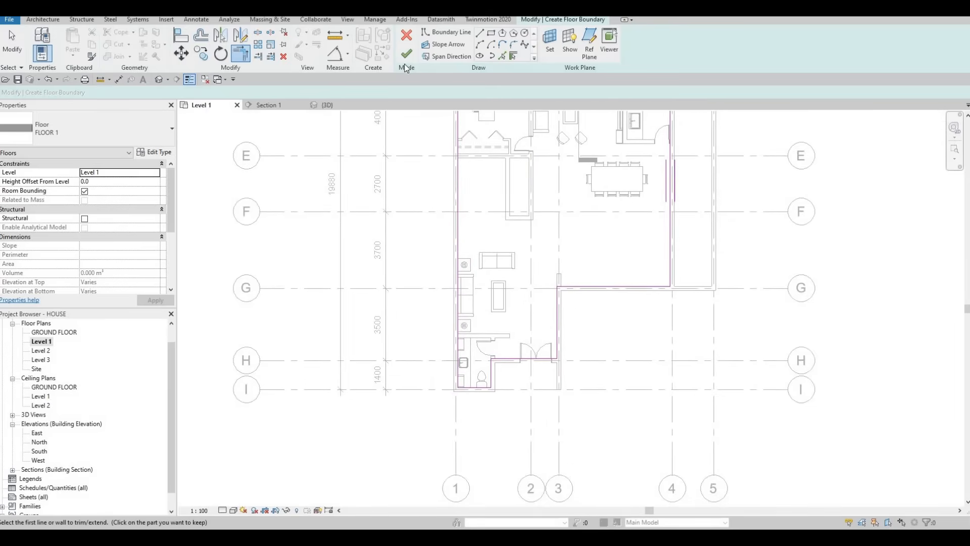
pyautogui.click(406, 57)
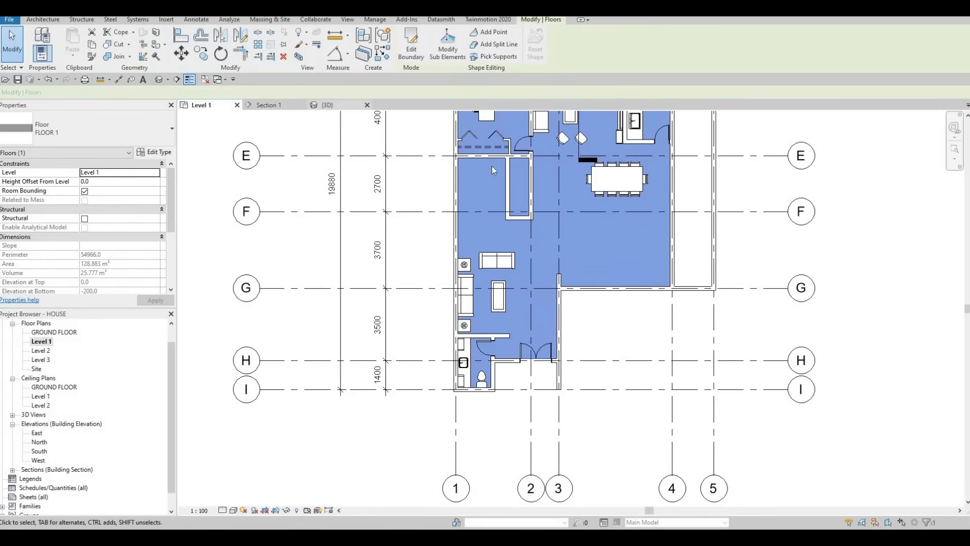
# - Switch to the 3D view and select the whole chain of connected exterior walls
pyautogui.click(323, 105)
pyautogui.press('Escape')
pyautogui.press('Escape')
pyautogui.keyDown('shift'); pyautogui.moveTo(749, 302); pyautogui.dragTo(473, 245, button='middle'); pyautogui.keyUp('shift')
pyautogui.keyDown('shift'); pyautogui.moveTo(493, 322); pyautogui.dragTo(416, 309, button='middle'); pyautogui.keyUp('shift')
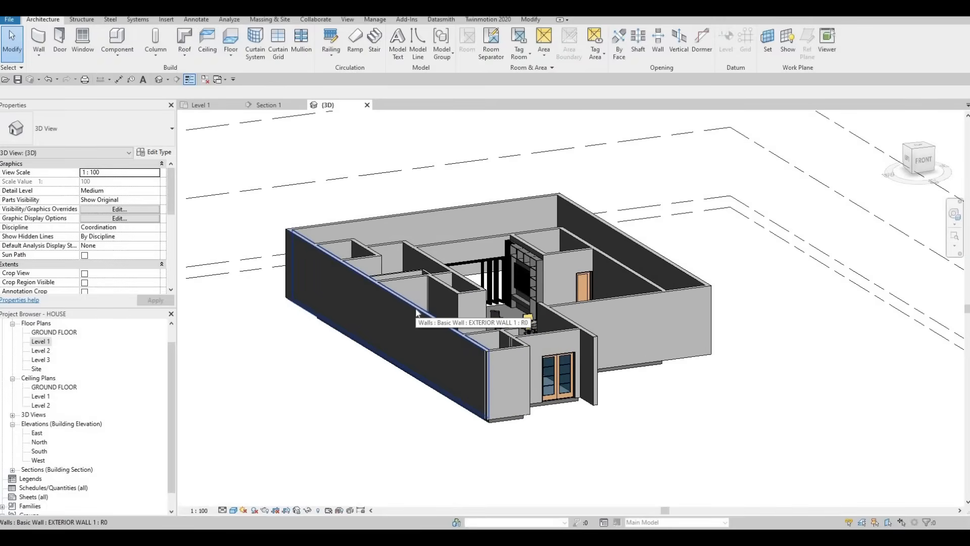
pyautogui.press('Tab')
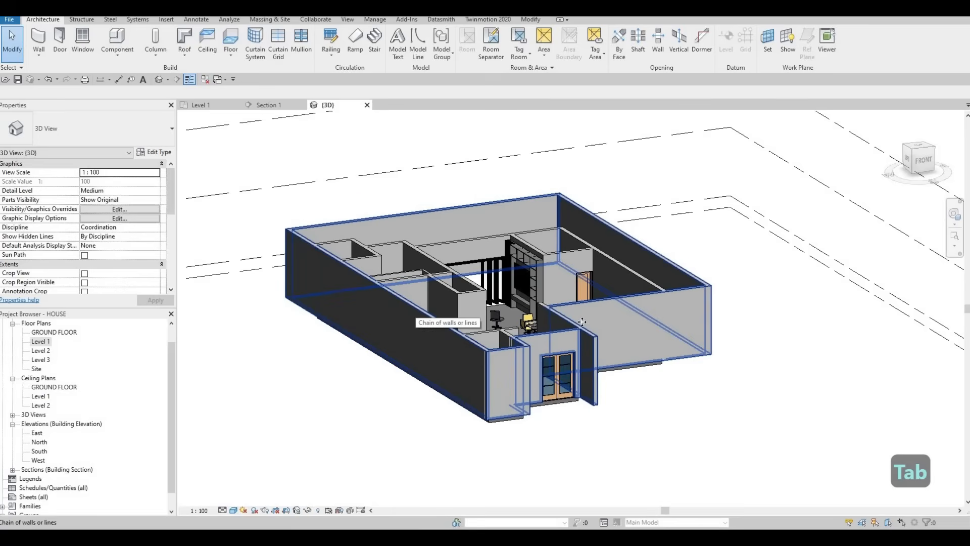
pyautogui.click(415, 310)
pyautogui.moveTo(553, 336)
pyautogui.keyDown('shift'); pyautogui.mouseDown(button='middle')
pyautogui.moveTo(558, 318)
pyautogui.moveTo(551, 321)
pyautogui.mouseUp(button='middle'); pyautogui.keyUp('shift')
pyautogui.keyDown('shift'); pyautogui.moveTo(487, 349); pyautogui.dragTo(513, 333, button='middle'); pyautogui.keyUp('shift')
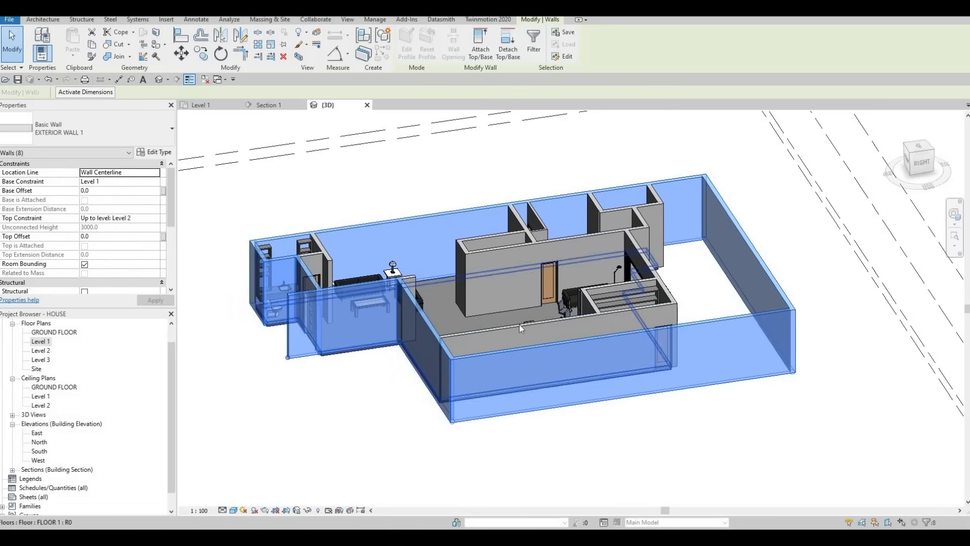
# - Add the dining and kitchen east wall, the grid D wall and the remaining stepped exterior walls to the selection
pyautogui.press('Tab')
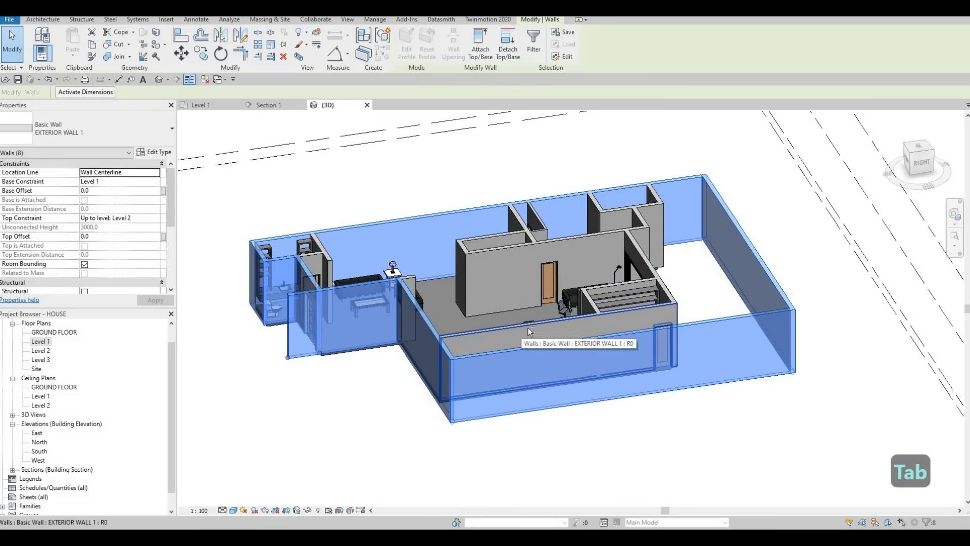
pyautogui.keyDown('ctrl'); pyautogui.click(553, 322); pyautogui.keyUp('ctrl')
pyautogui.keyDown('ctrl'); pyautogui.click(647, 248); pyautogui.keyUp('ctrl')
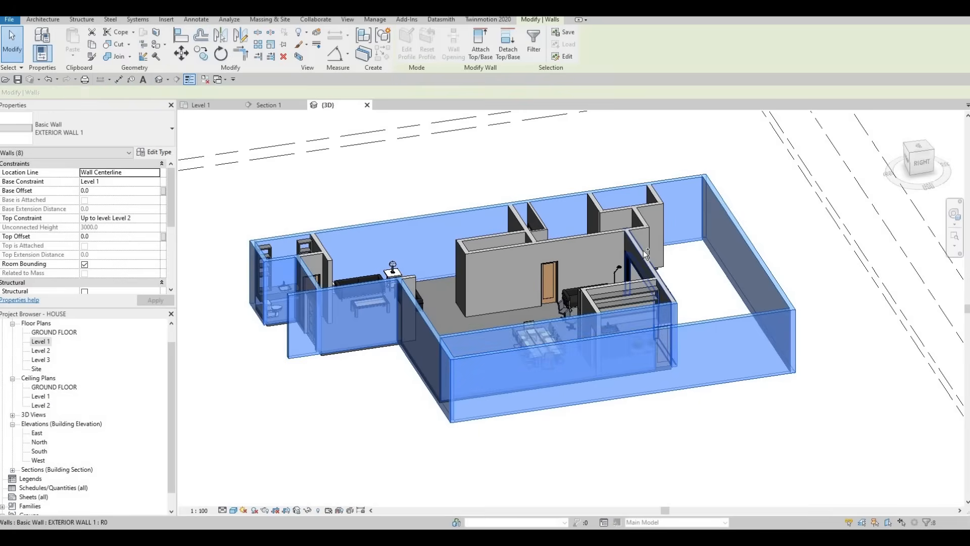
pyautogui.keyDown('ctrl'); pyautogui.click(643, 230); pyautogui.keyUp('ctrl')
pyautogui.keyDown('ctrl'); pyautogui.click(644, 219); pyautogui.keyUp('ctrl')
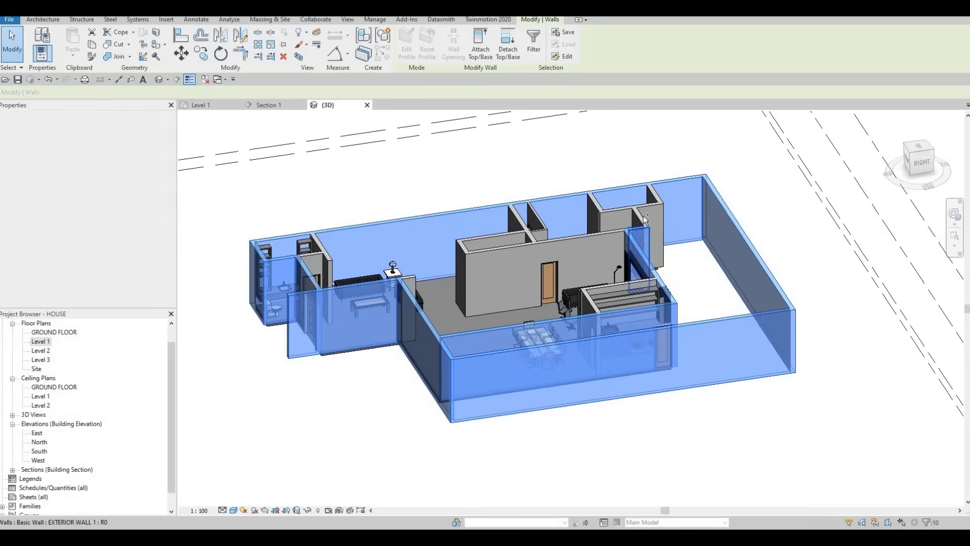
pyautogui.keyDown('ctrl'); pyautogui.click(655, 200); pyautogui.keyUp('ctrl')
pyautogui.keyDown('ctrl'); pyautogui.click(656, 194); pyautogui.keyUp('ctrl')
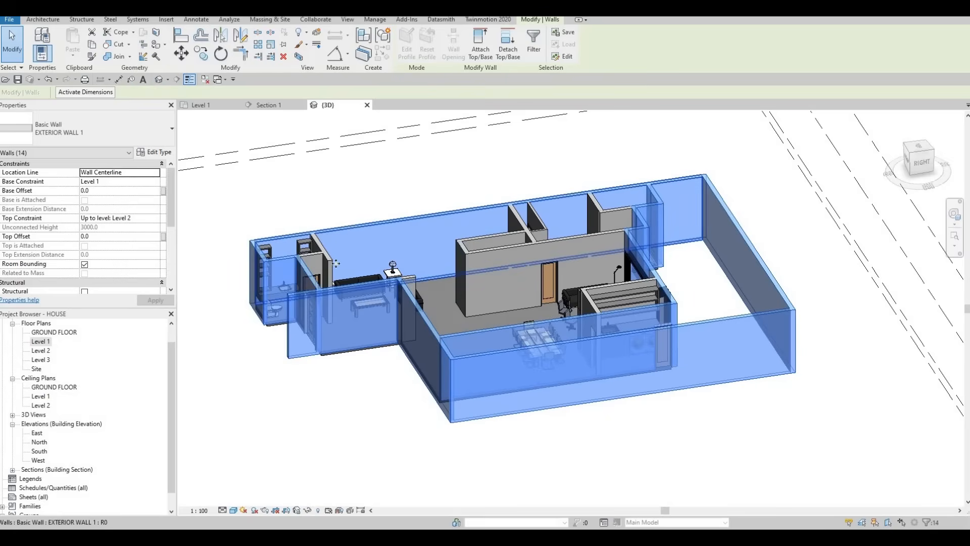
# - Set the base constraint of the selected exterior walls to GROUND FLOOR, apply it and clear the selection
pyautogui.keyDown('shift'); pyautogui.moveTo(382, 308); pyautogui.dragTo(489, 298, button='middle'); pyautogui.keyUp('shift')
pyautogui.keyDown('shift'); pyautogui.moveTo(438, 238); pyautogui.dragTo(149, 193, button='middle'); pyautogui.keyUp('shift')
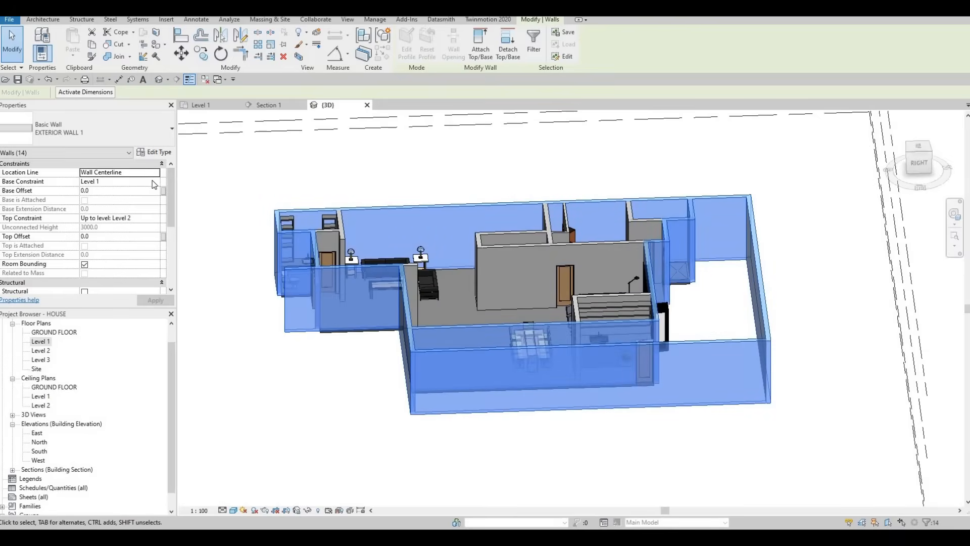
pyautogui.click(158, 183)
pyautogui.click(156, 181)
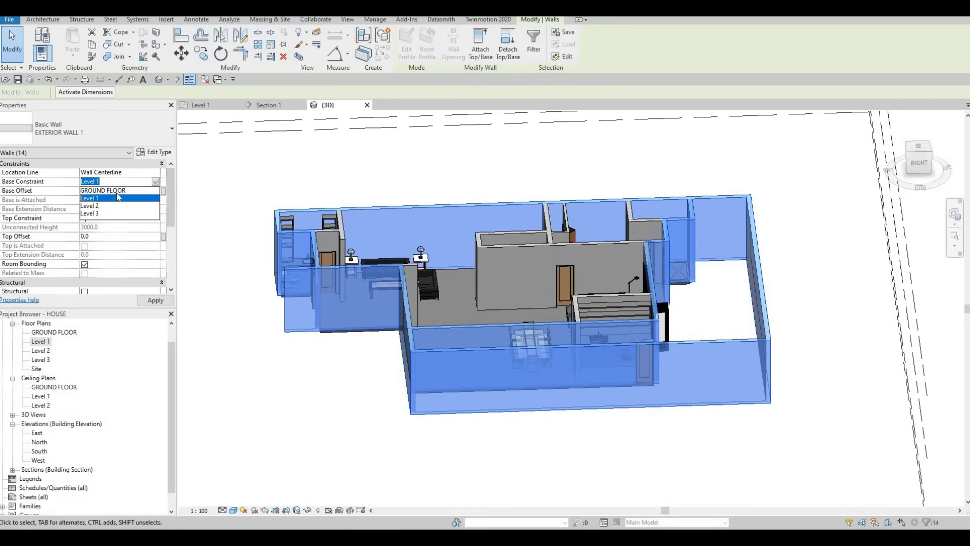
pyautogui.click(105, 191)
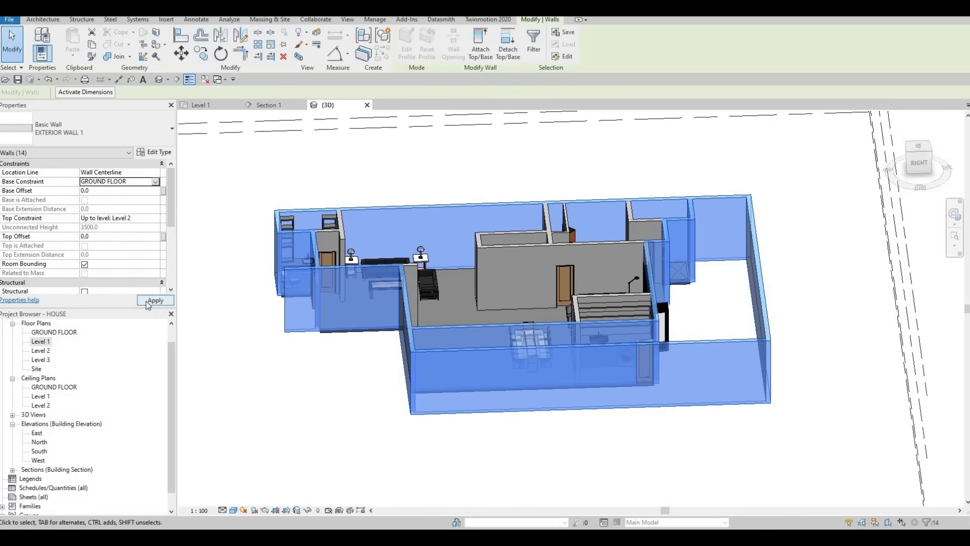
pyautogui.click(145, 301)
pyautogui.press('Escape')
pyautogui.press('Escape')
# - Examine the extended exterior walls and the floor in the 3D view and the Level 1 plan
pyautogui.keyDown('shift'); pyautogui.moveTo(563, 322); pyautogui.dragTo(487, 392, button='middle'); pyautogui.keyUp('shift')
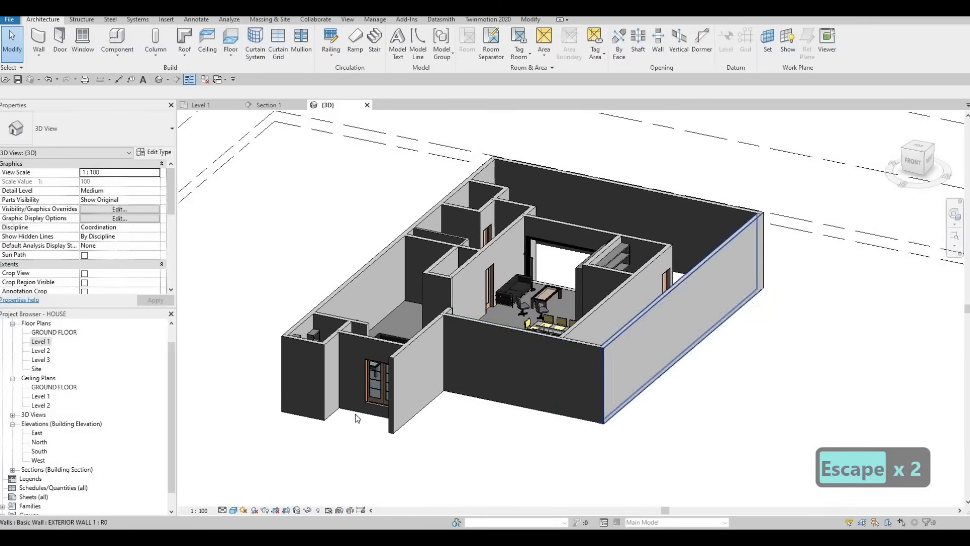
pyautogui.scroll(2, 364, 409)
pyautogui.moveTo(399, 394); pyautogui.dragTo(435, 303, button='middle')
pyautogui.scroll(-3, 505, 338)
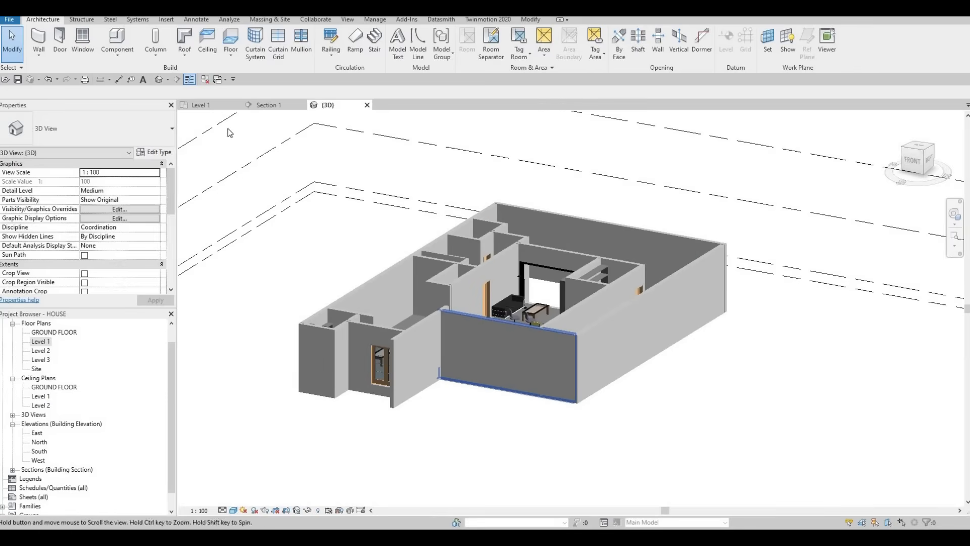
pyautogui.click(201, 104)
pyautogui.scroll(-2, 516, 283)
pyautogui.moveTo(515, 282); pyautogui.dragTo(543, 375, button='middle')
pyautogui.scroll(-2, 509, 318)
pyautogui.click(333, 106)
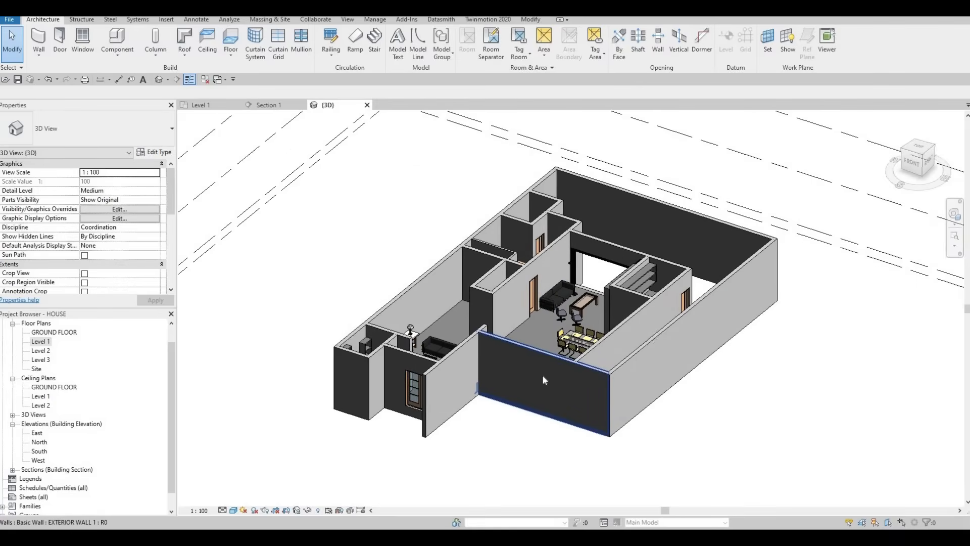